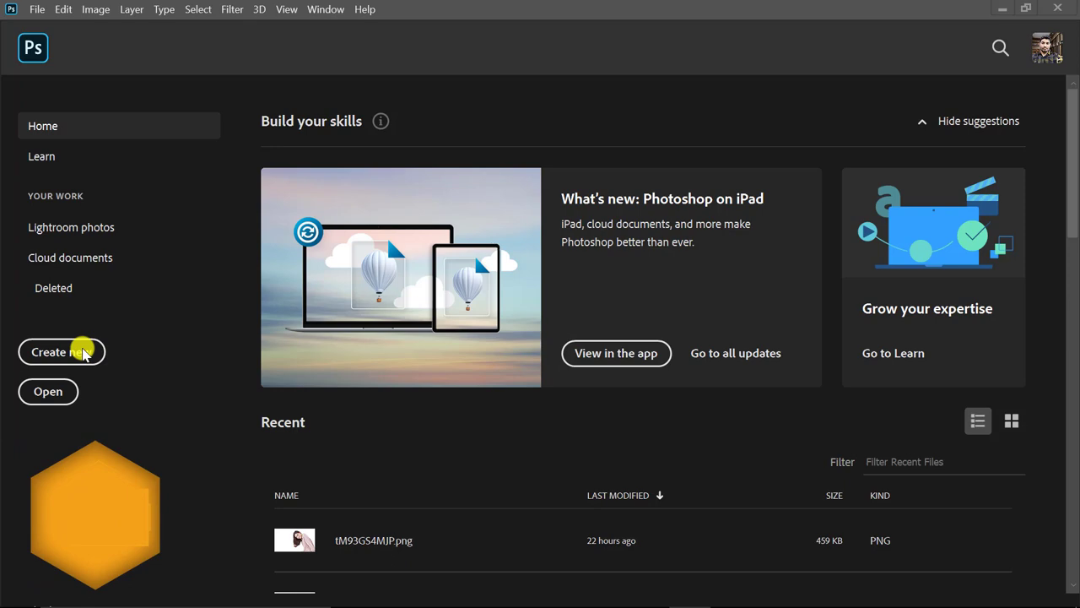
Step: Create a new 600 × 1000 px, 300 ppi white document named 'Email Template Design'
{"action": "left_click", "coordinate": [84, 353]}
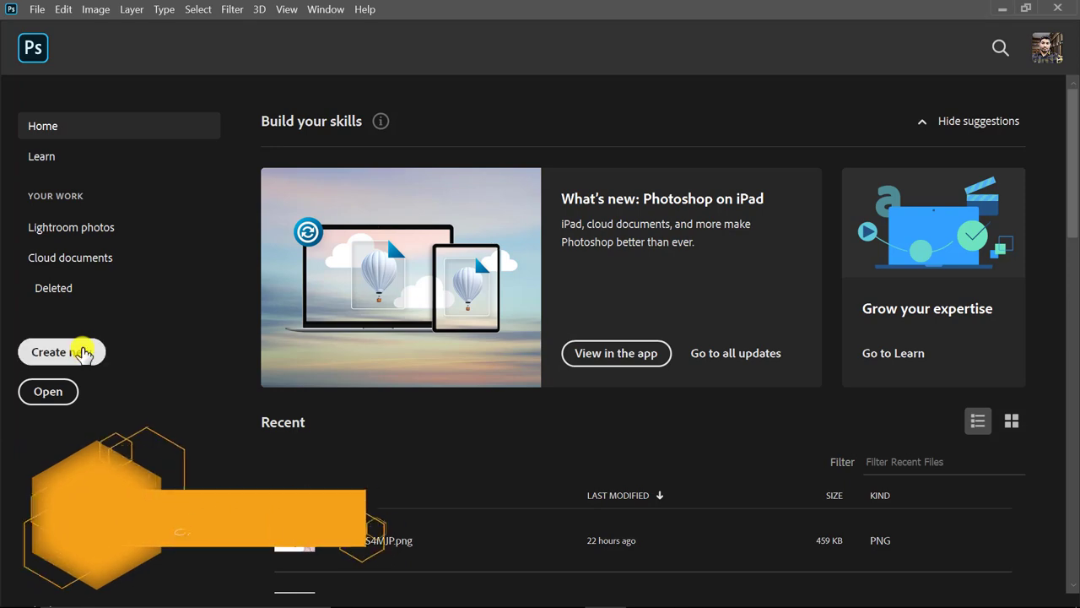
{"action": "left_click", "coordinate": [849, 113]}
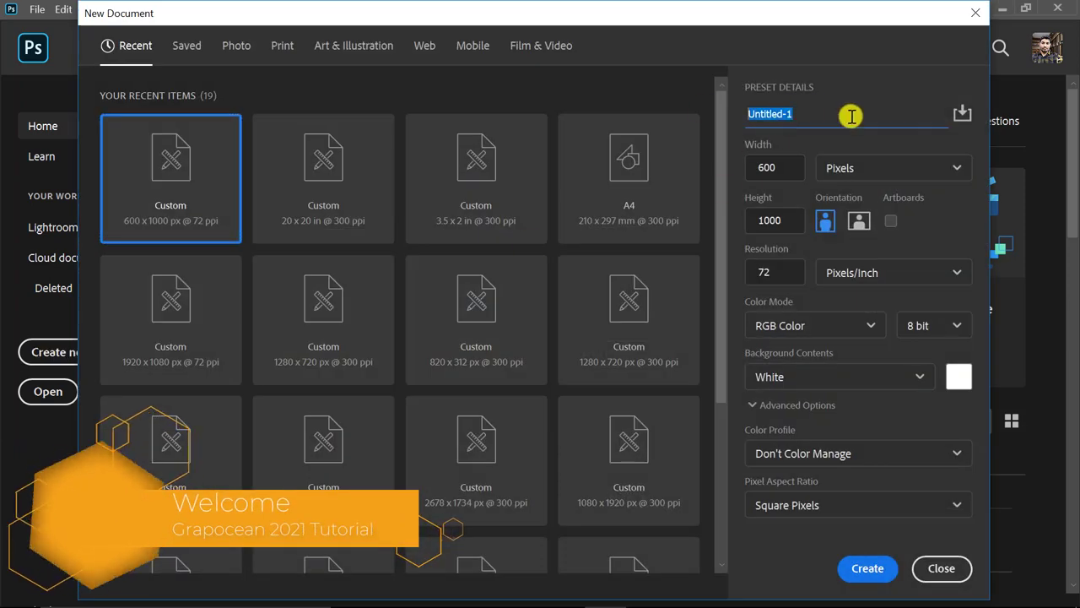
{"action": "key", "text": "BackSpace"}
{"action": "type", "text": "E"}
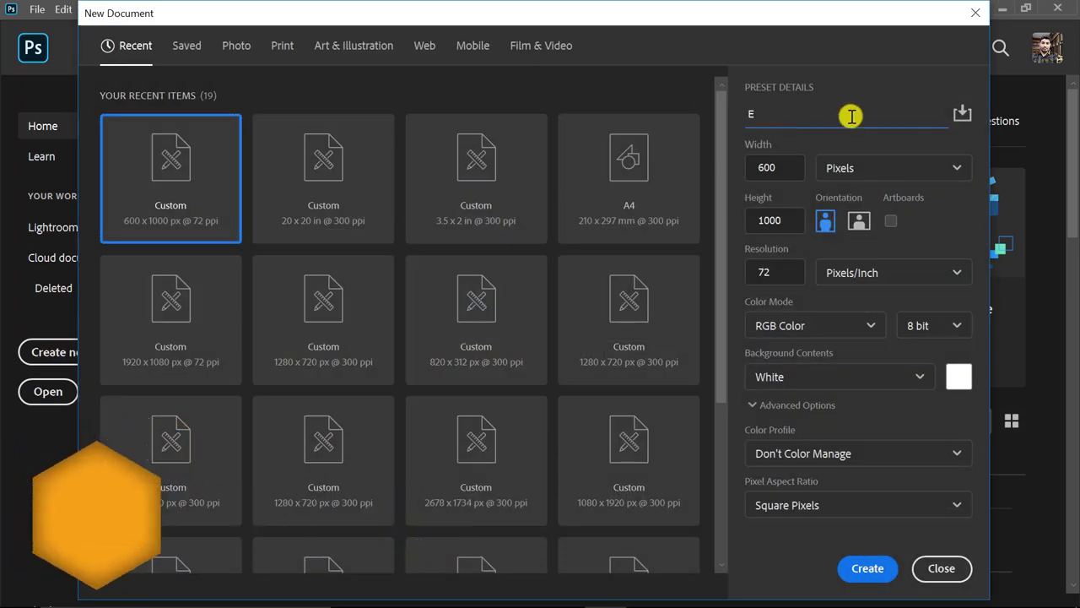
{"action": "type", "text": "mail."}
{"action": "key", "text": "BackSpace"}
{"action": "key", "text": "BackSpace"}
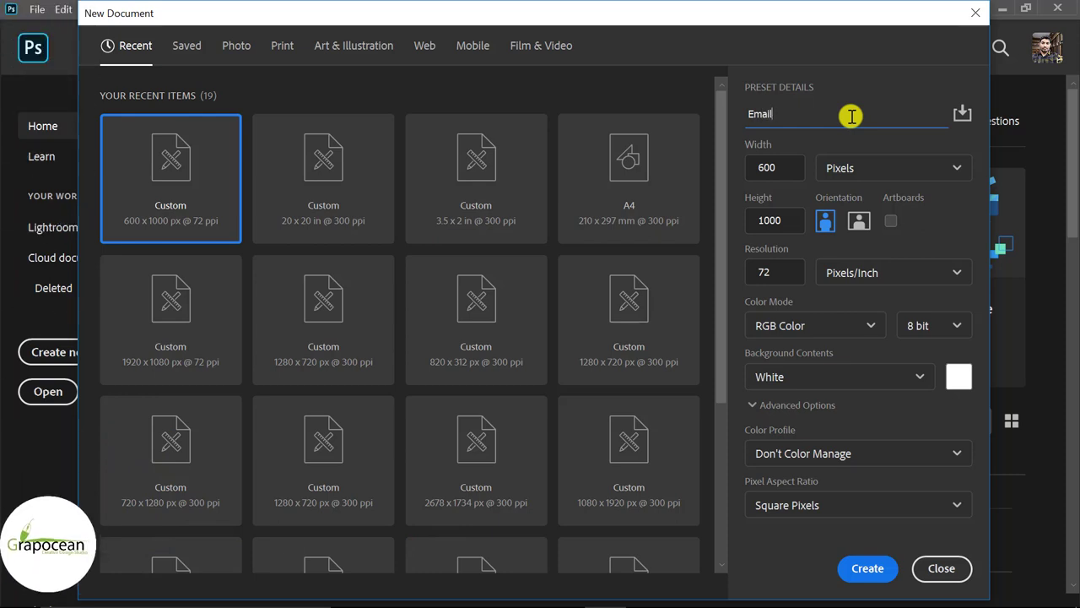
{"action": "type", "text": "Template De"}
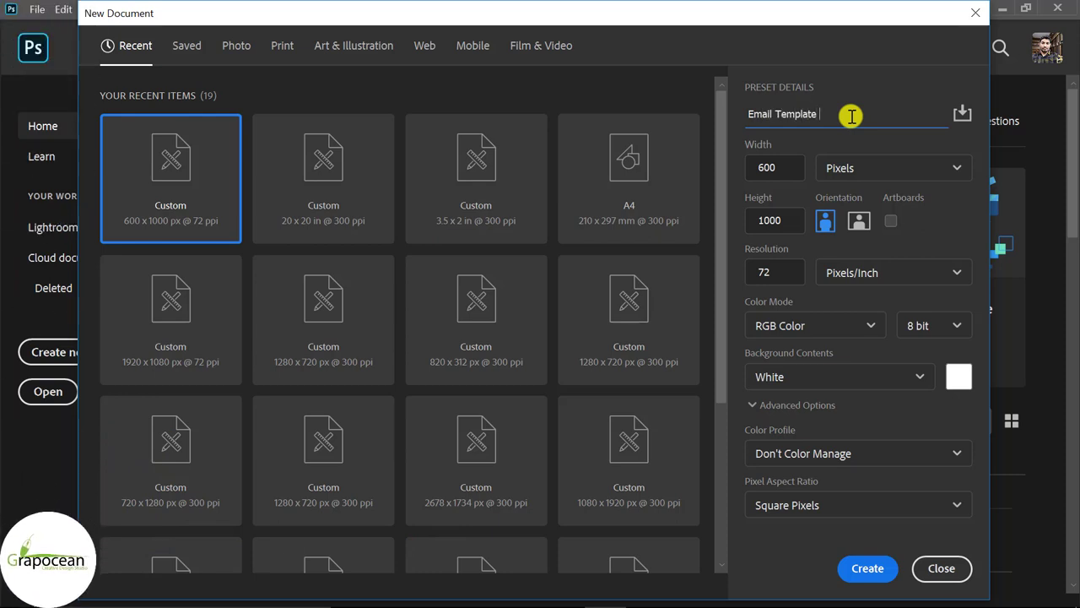
{"action": "type", "text": "sign"}
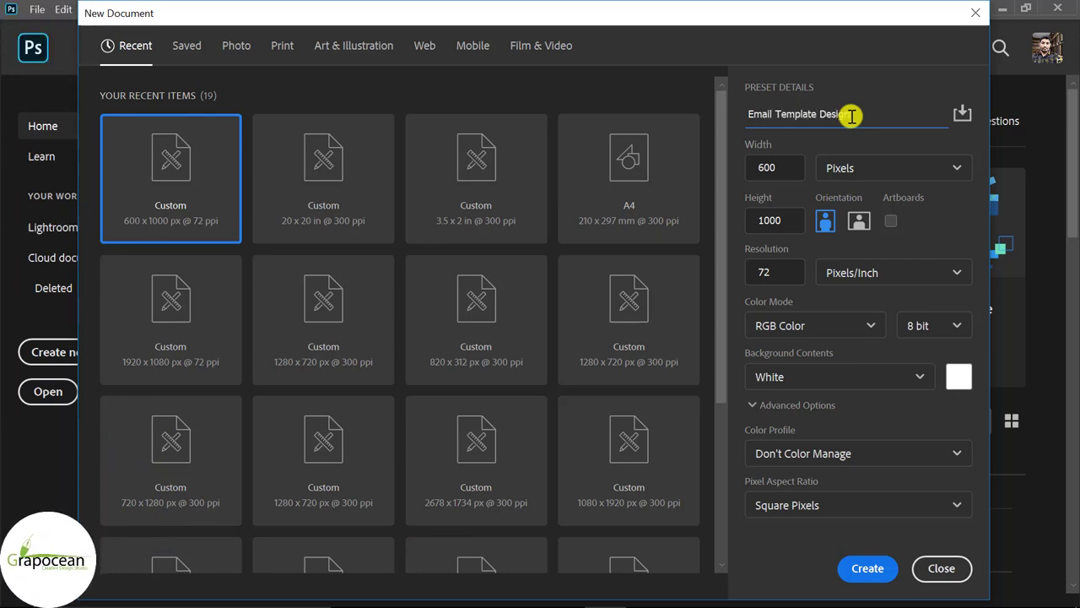
{"action": "left_click", "coordinate": [772, 270]}
{"action": "type", "text": "300"}
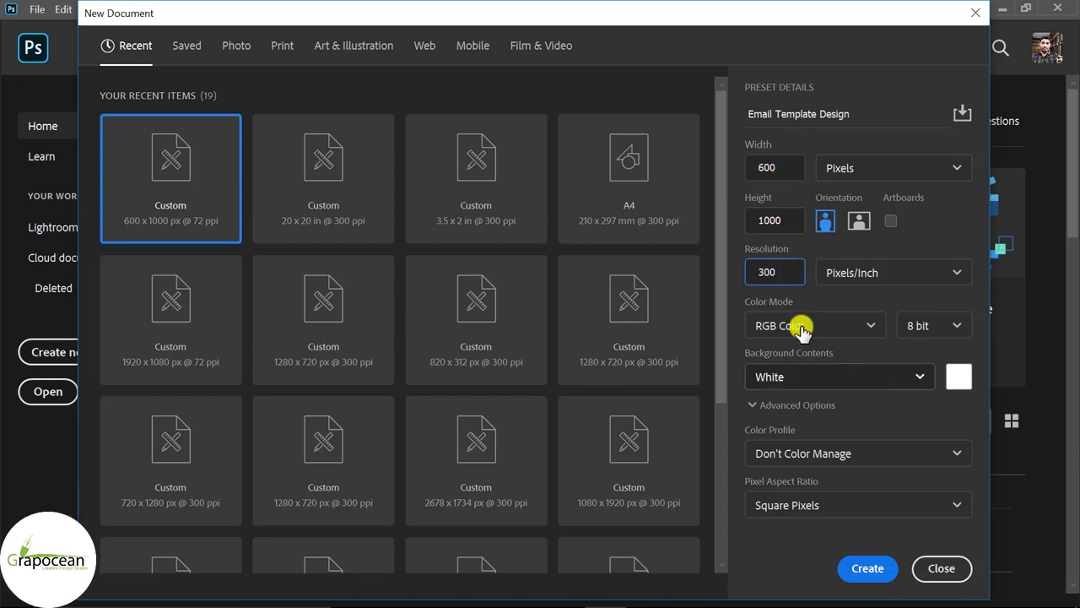
{"action": "left_click", "coordinate": [861, 564]}
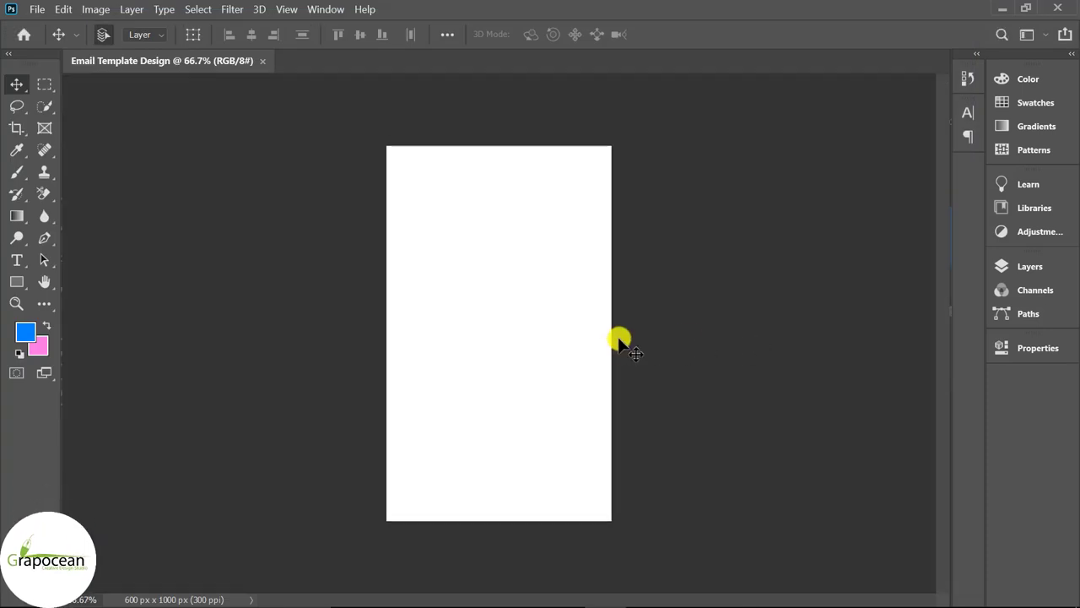
Step: Set up a guide layout of 3 columns and 6 rows with a 50 px row gutter
{"action": "left_click", "coordinate": [286, 8]}
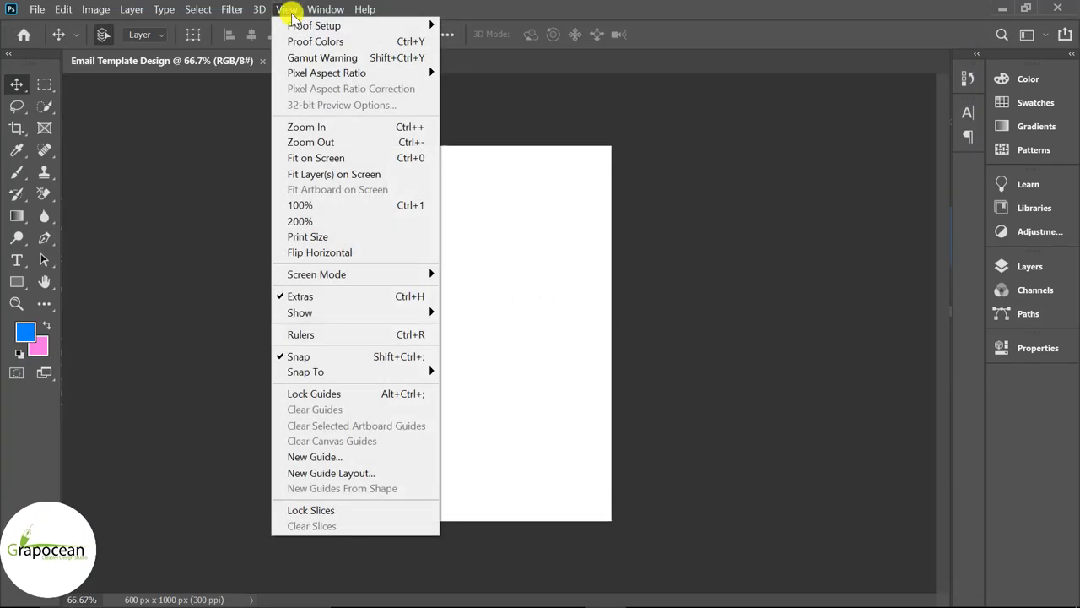
{"action": "left_click", "coordinate": [404, 473]}
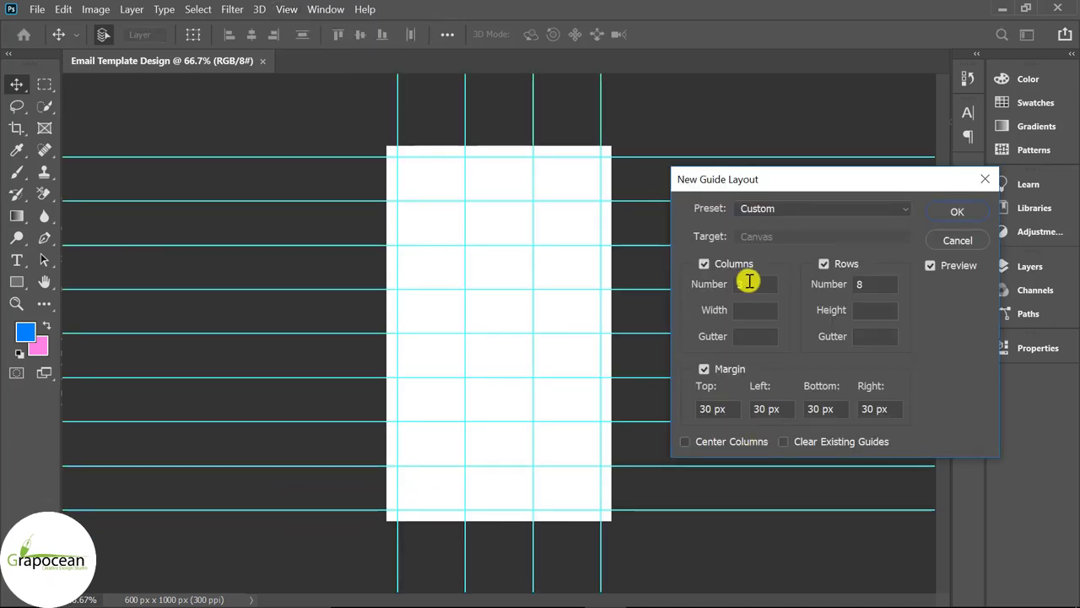
{"action": "left_click", "coordinate": [711, 408]}
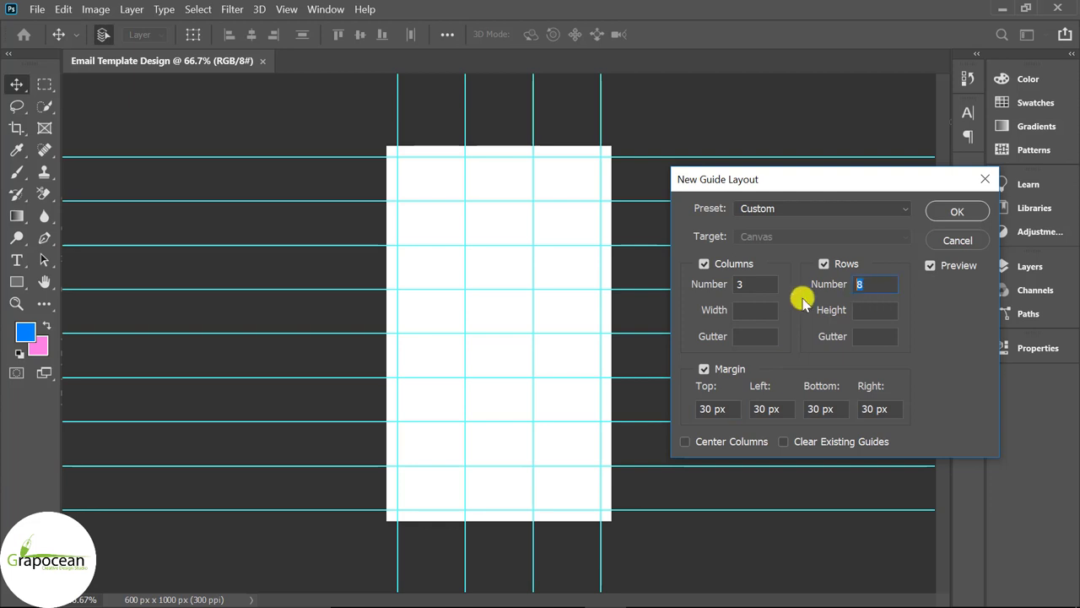
{"action": "key", "text": "BackSpace"}
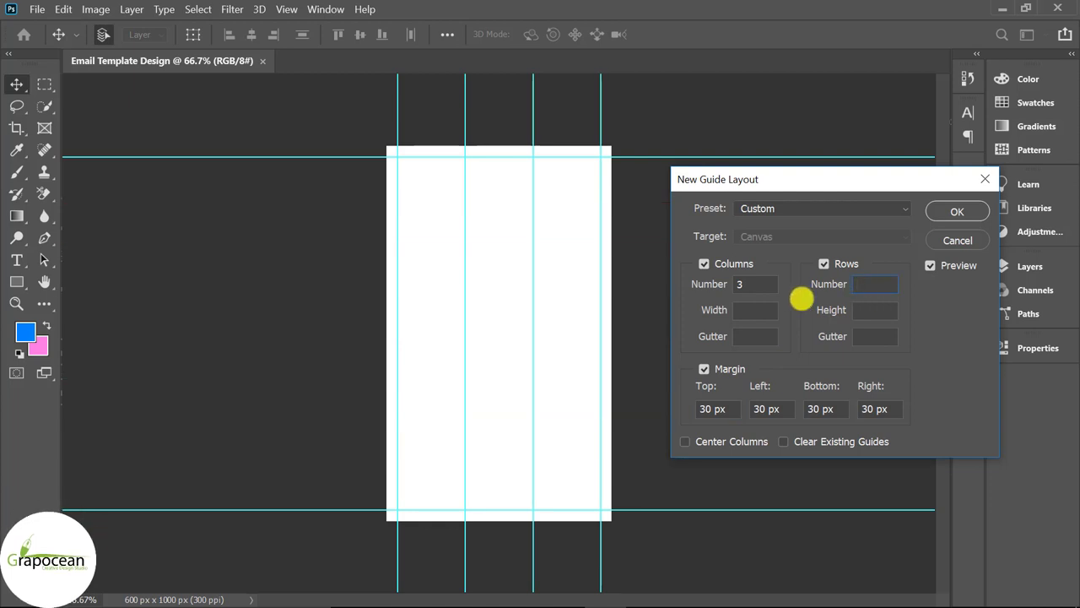
{"action": "type", "text": "4"}
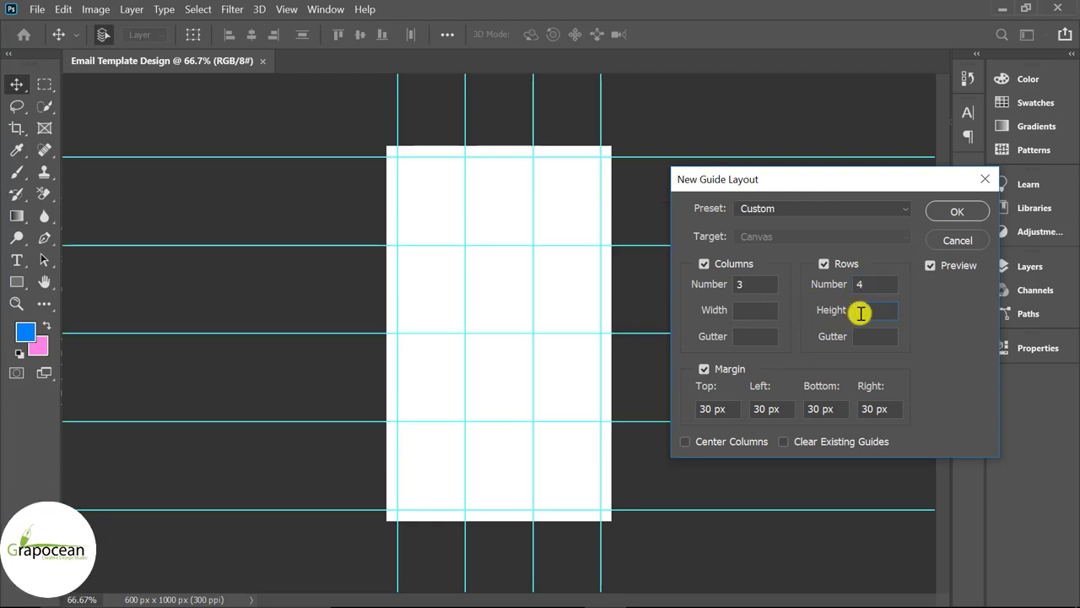
{"action": "left_click", "coordinate": [860, 312]}
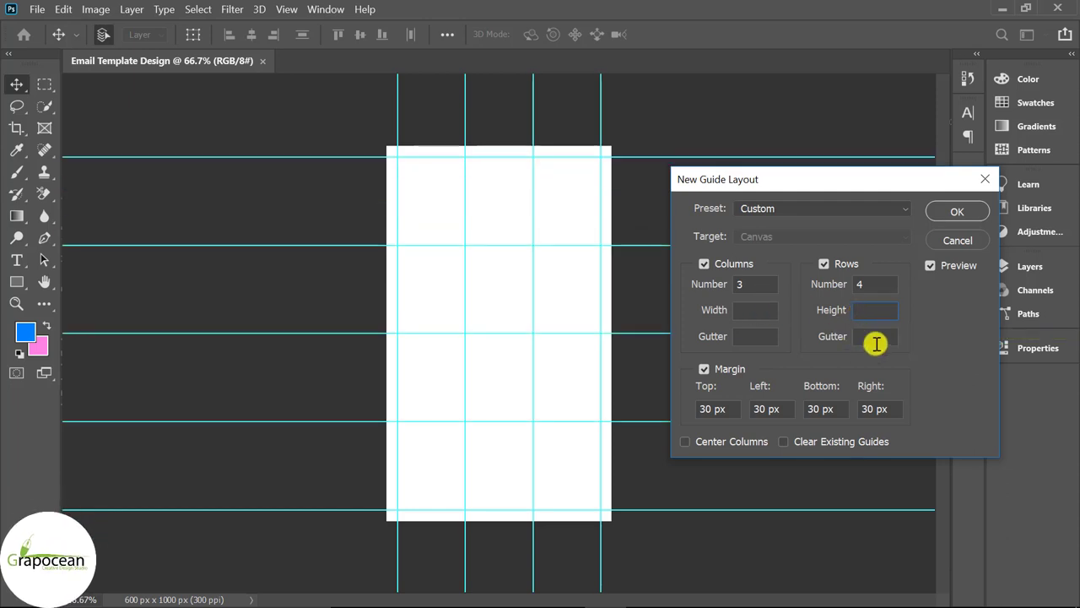
{"action": "type", "text": "50"}
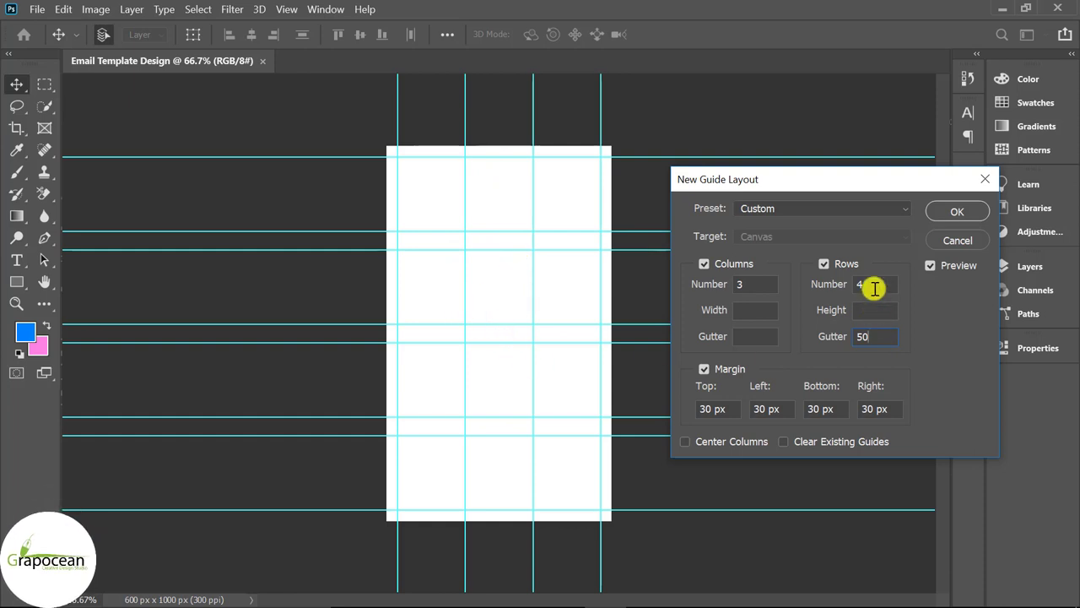
{"action": "type", "text": "5"}
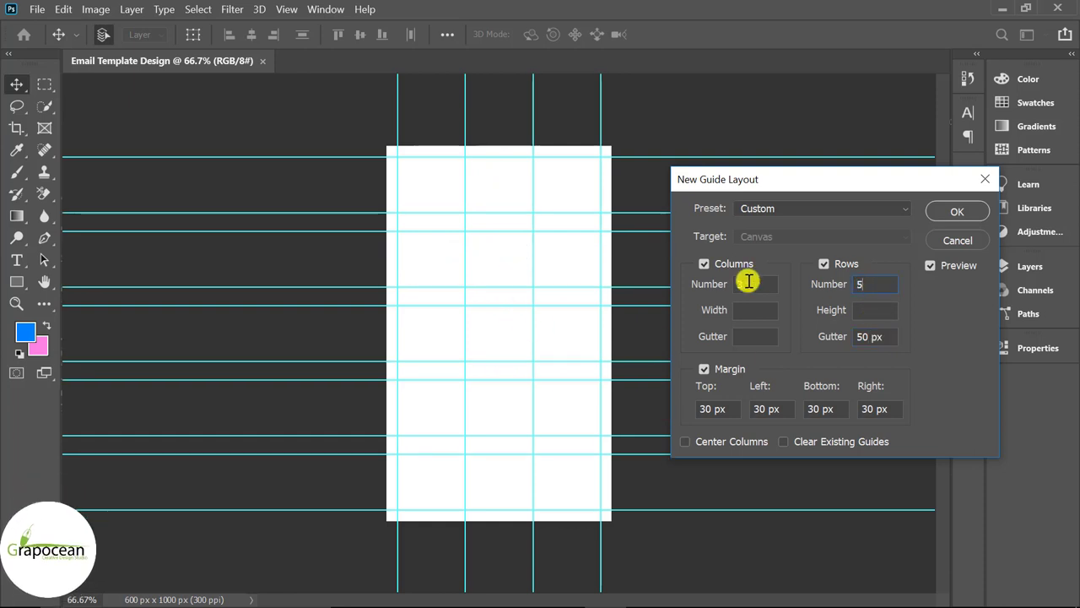
{"action": "key", "text": "BackSpace"}
{"action": "type", "text": "6"}
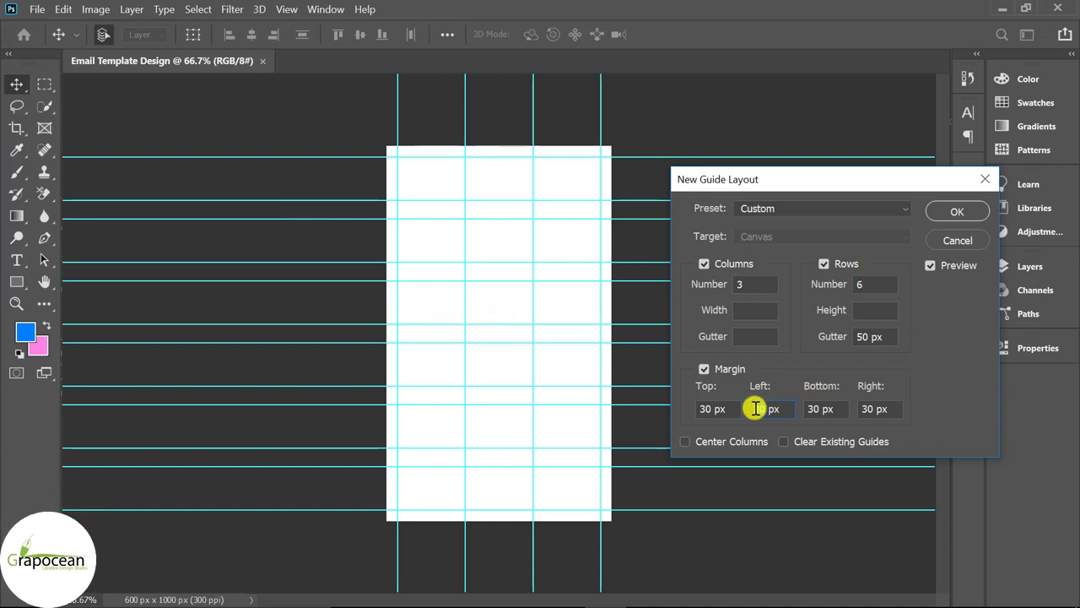
Step: Set the left and right guide margins to 100 px each
{"action": "double_click", "coordinate": [756, 408]}
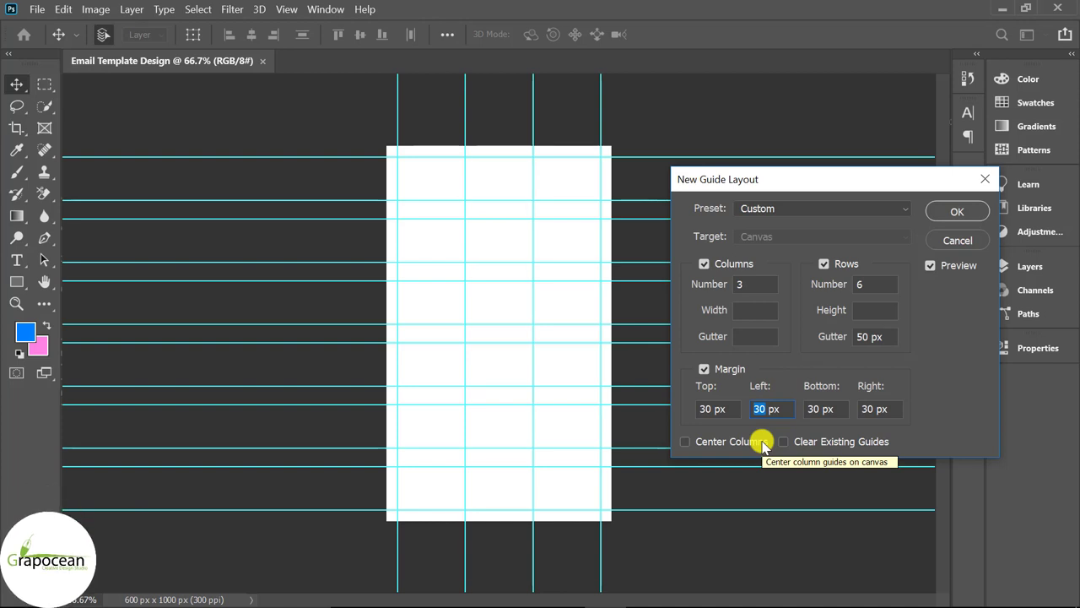
{"action": "type", "text": "50"}
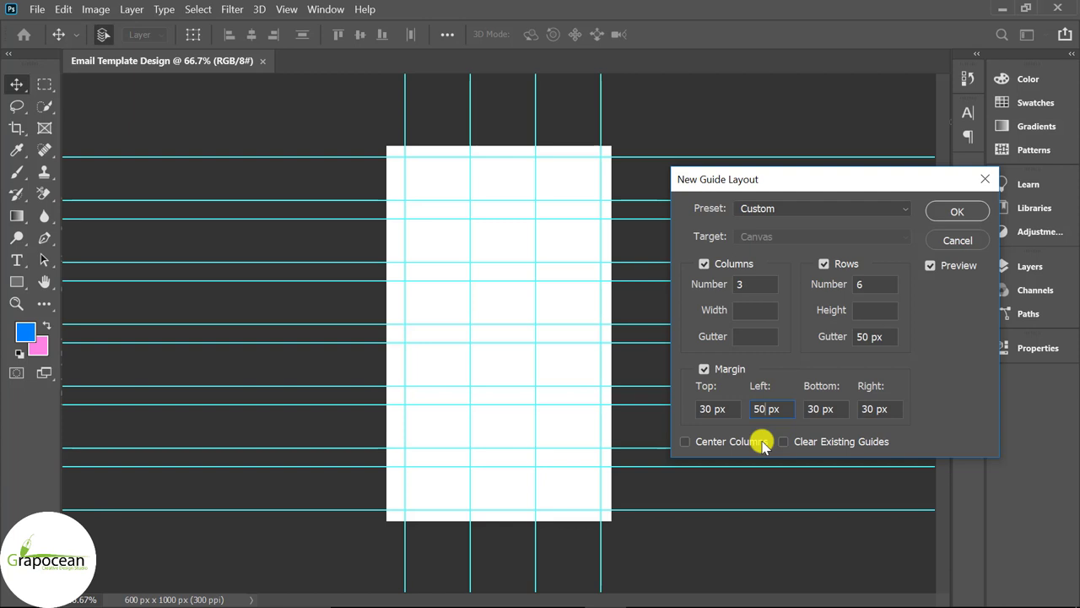
{"action": "key", "text": "BackSpace"}
{"action": "key", "text": "BackSpace"}
{"action": "type", "text": "100"}
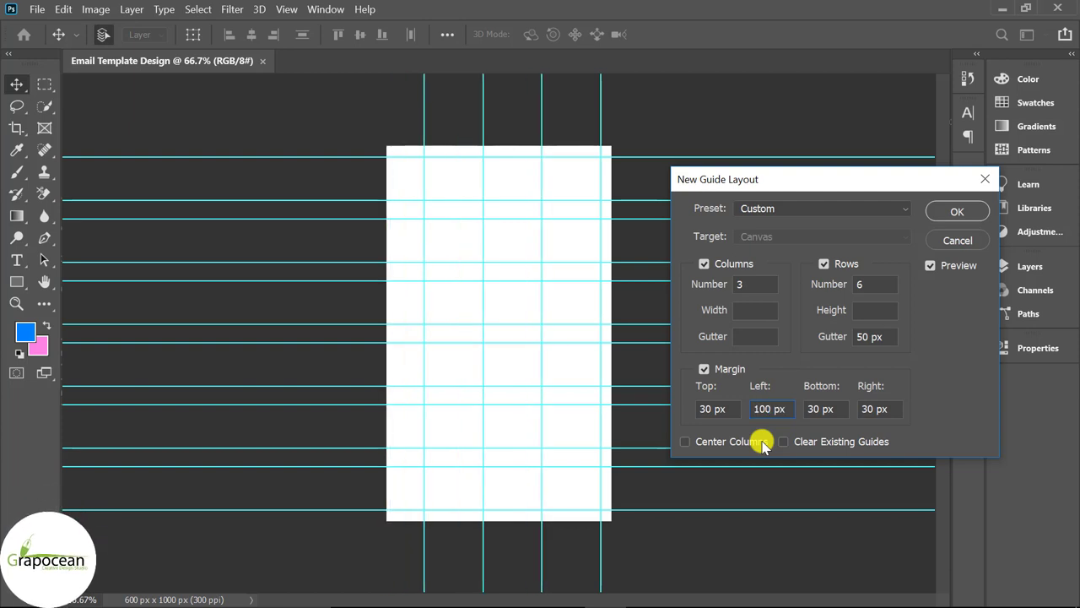
{"action": "double_click", "coordinate": [870, 409]}
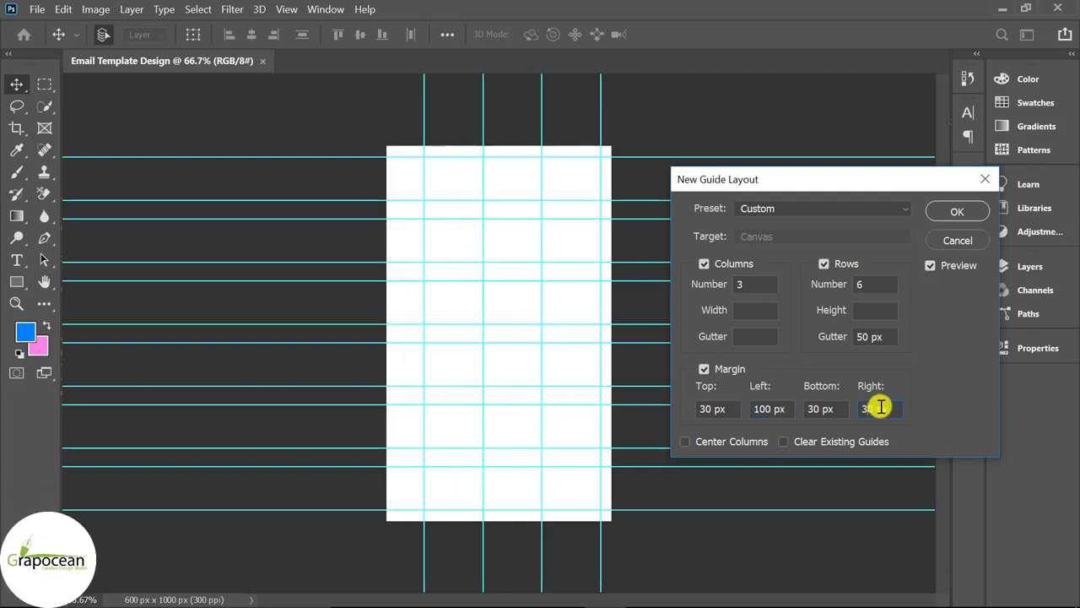
{"action": "type", "text": "10"}
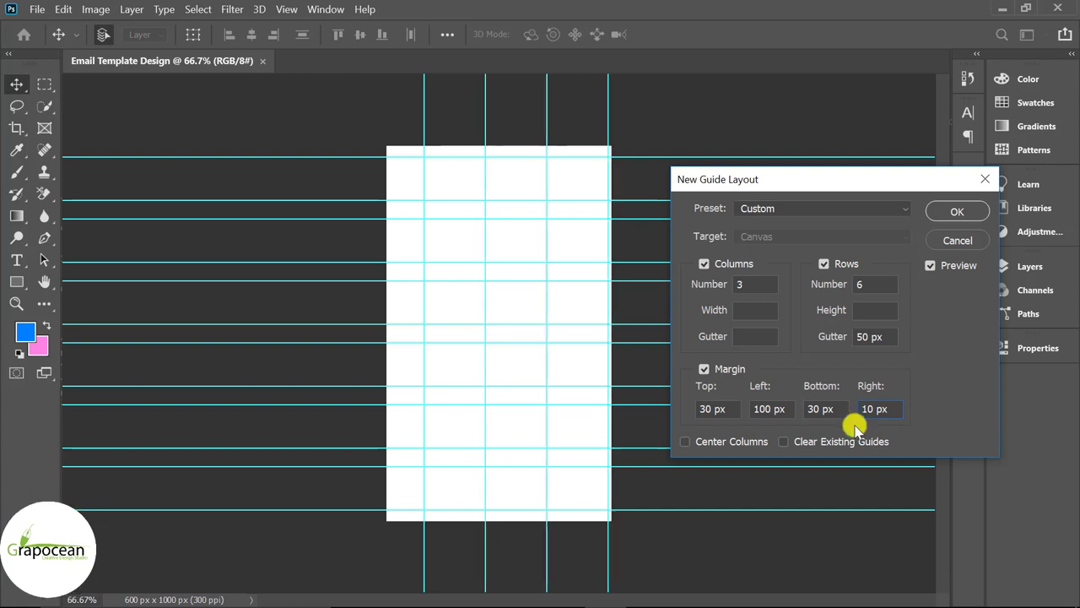
{"action": "type", "text": "0"}
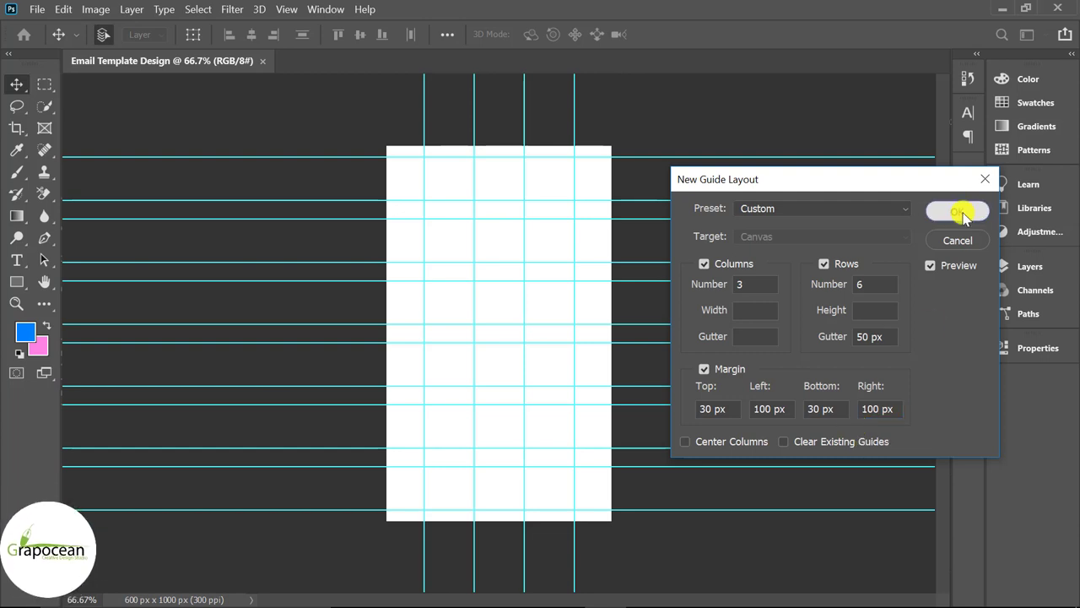
Step: Apply the guides and draw Rectangle 1 covering the whole canvas on a new layer
{"action": "left_click", "coordinate": [964, 217]}
{"action": "left_click", "coordinate": [1002, 266]}
{"action": "left_click", "coordinate": [933, 554]}
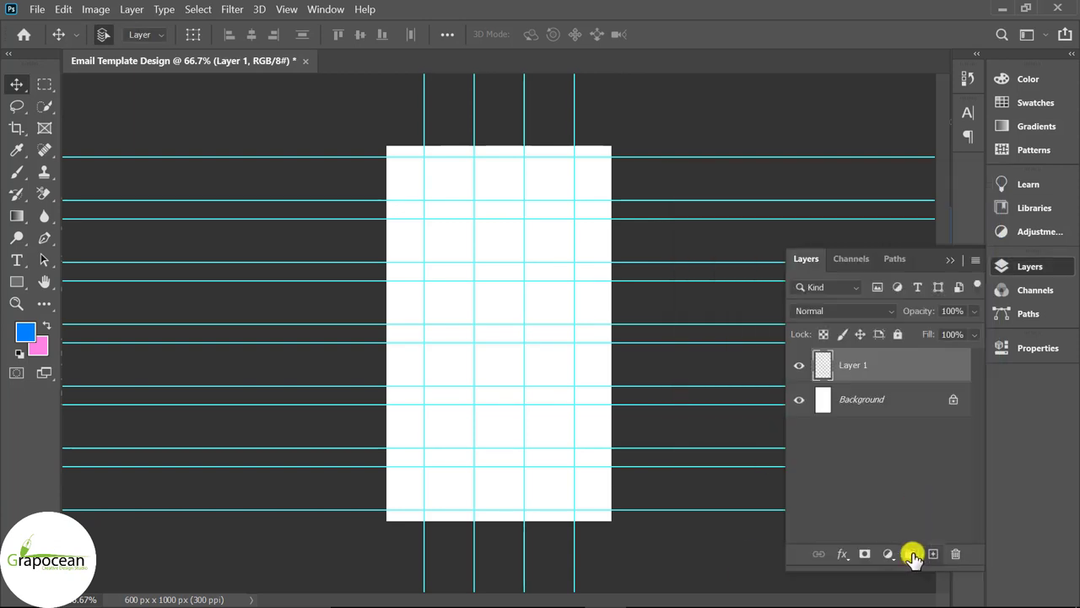
{"action": "left_click", "coordinate": [15, 281]}
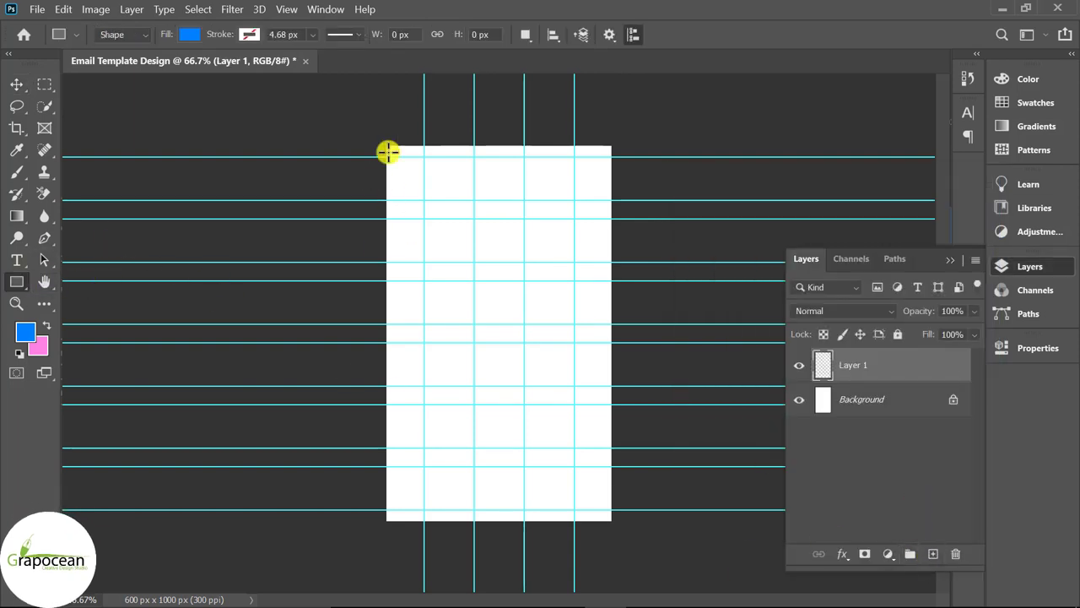
{"action": "left_click_drag", "start_coordinate": [385, 145], "coordinate": [607, 518]}
{"action": "left_click", "coordinate": [603, 518]}
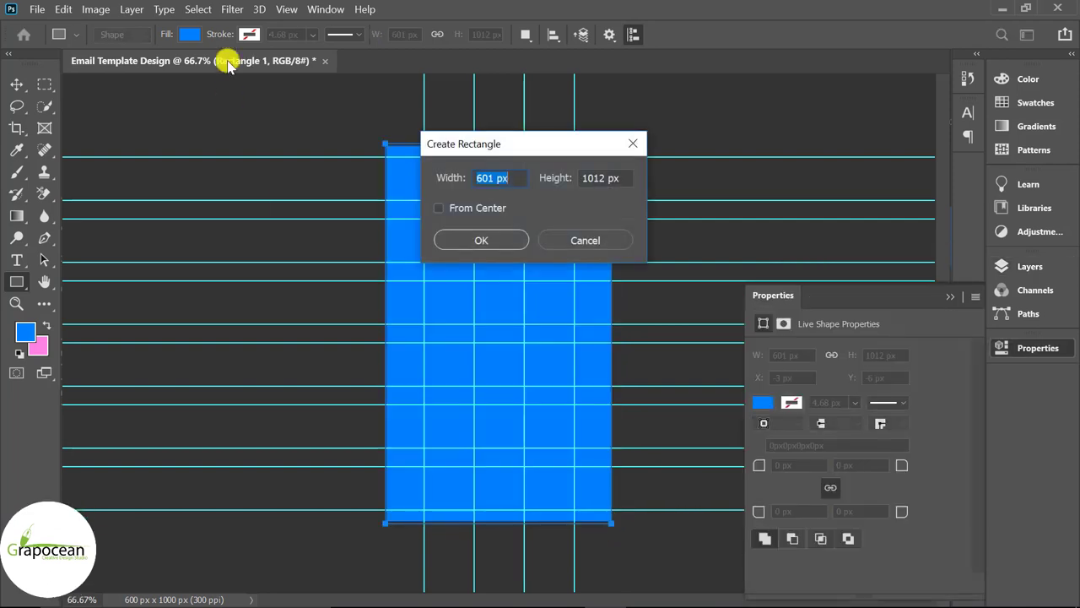
{"action": "left_click", "coordinate": [600, 240]}
Step: Fill Rectangle 1 with a light grey from the grey swatch group
{"action": "left_click", "coordinate": [190, 34]}
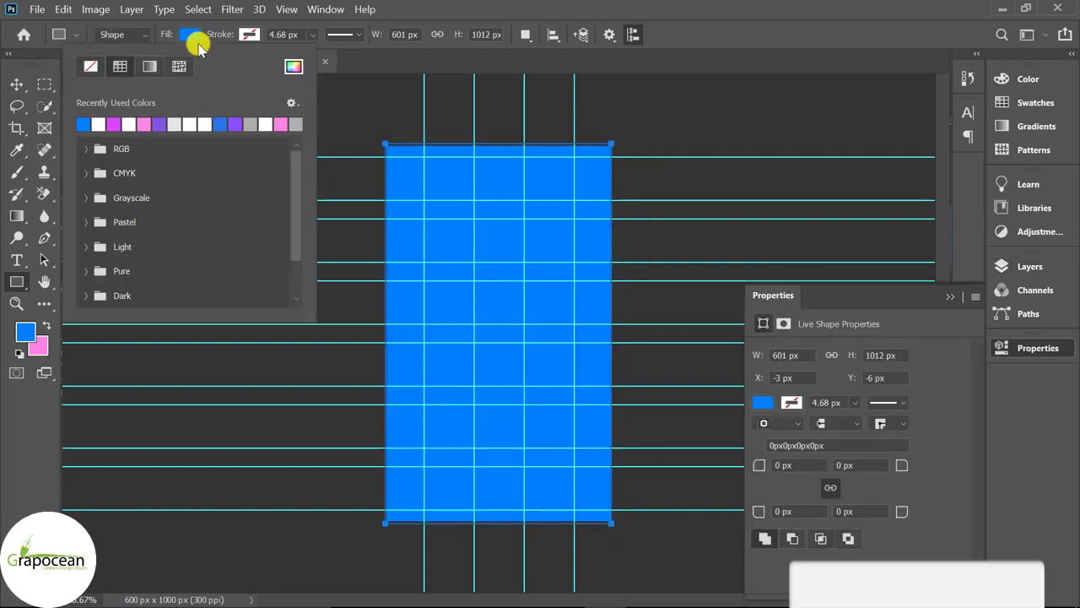
{"action": "left_click", "coordinate": [176, 124]}
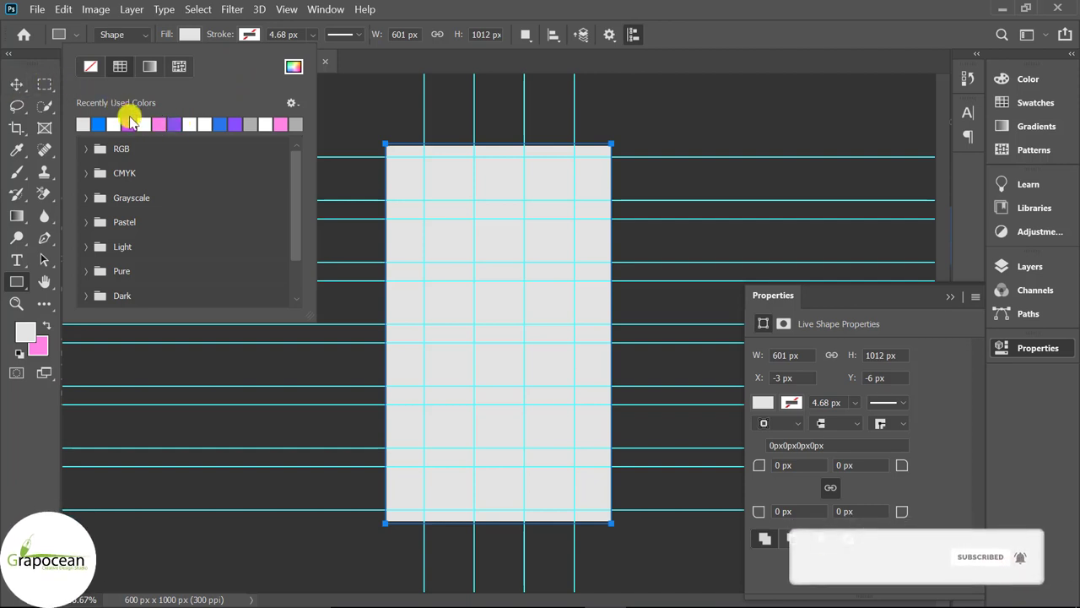
{"action": "left_click", "coordinate": [147, 124]}
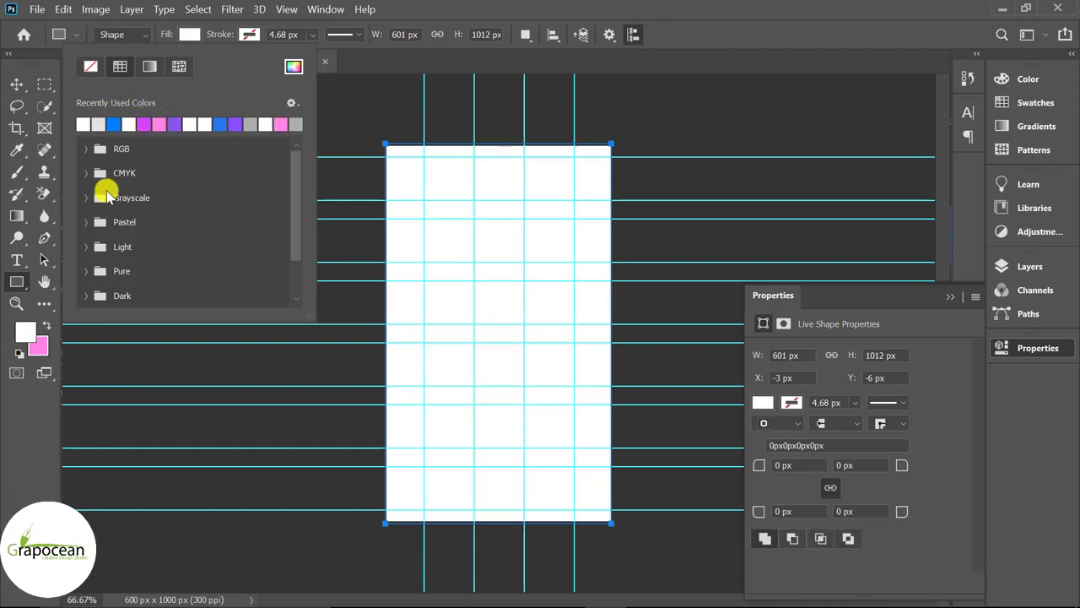
{"action": "left_click", "coordinate": [91, 201]}
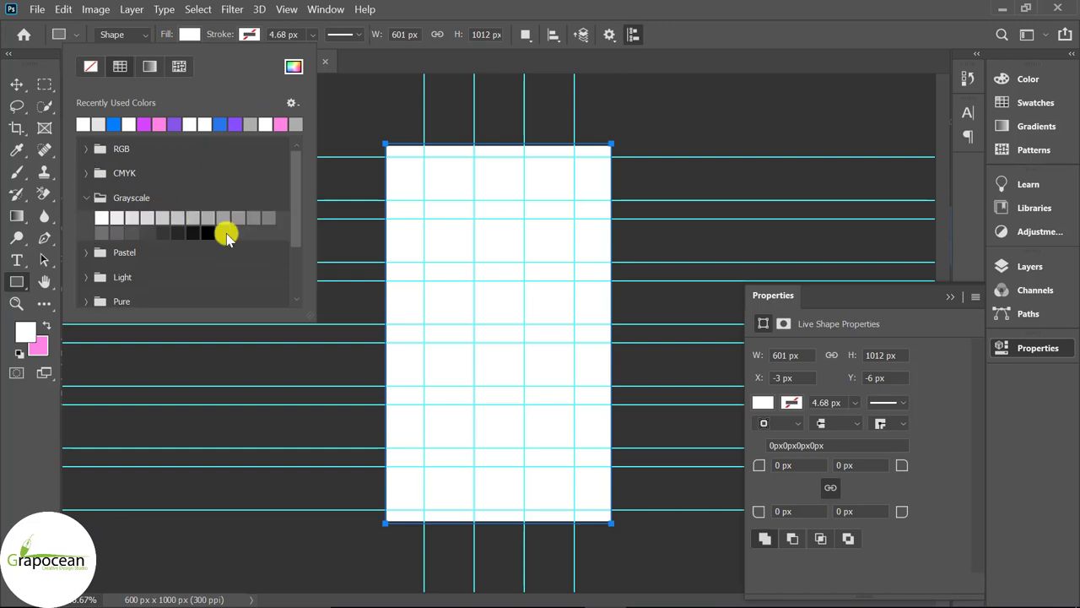
{"action": "left_click", "coordinate": [121, 218]}
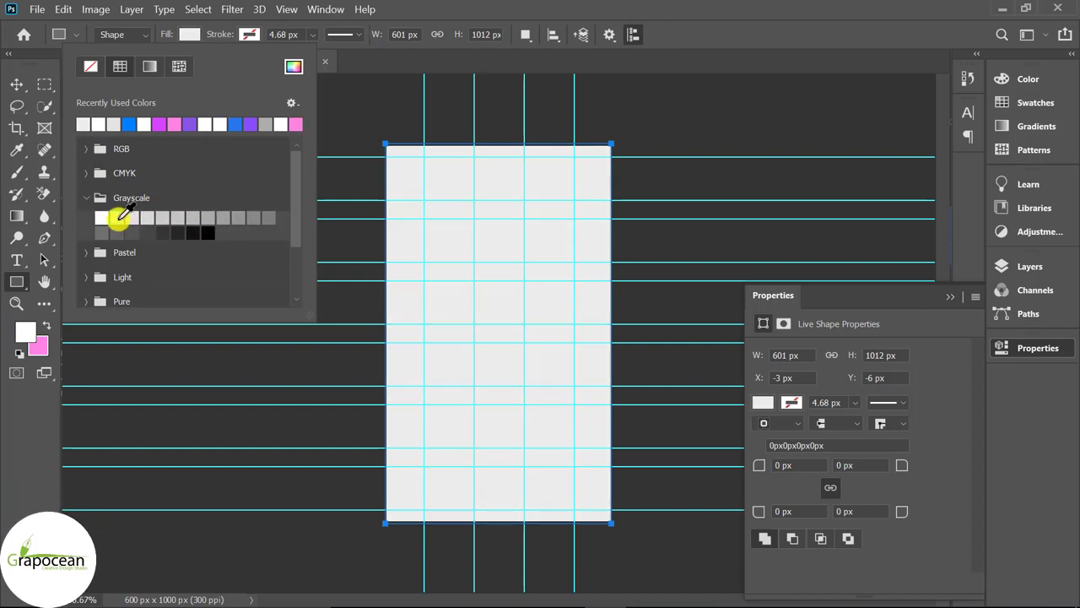
{"action": "key", "text": "F7"}
{"action": "left_click", "coordinate": [17, 84]}
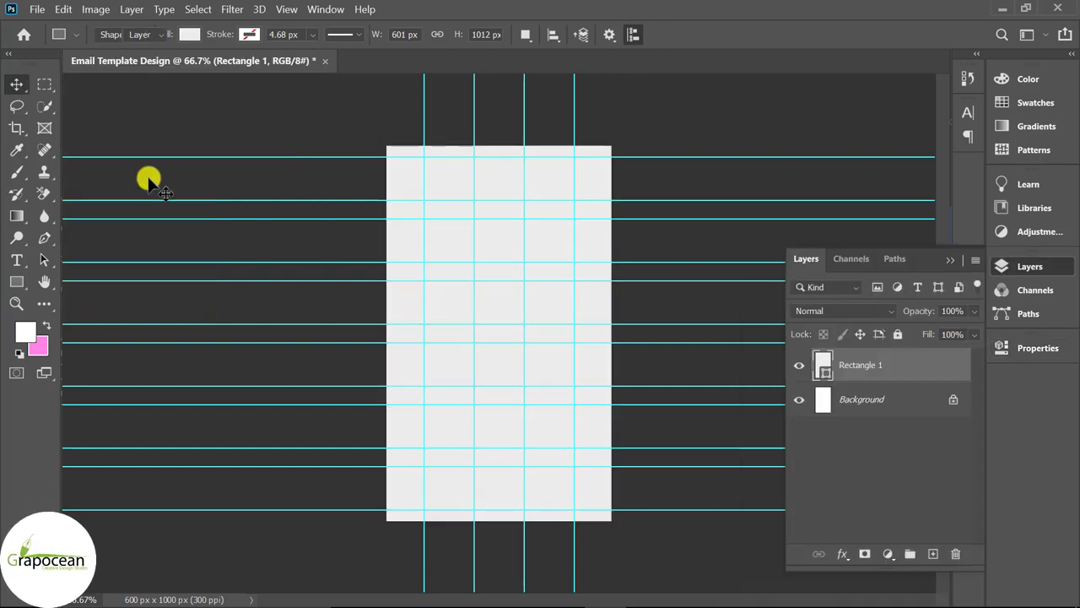
{"action": "scroll", "coordinate": [290, 317], "scroll_direction": "up", "scroll_amount": 2}
Step: Draw a 400 × 660 px rectangle over the middle columns and fill it pastel pink
{"action": "left_click", "coordinate": [16, 281]}
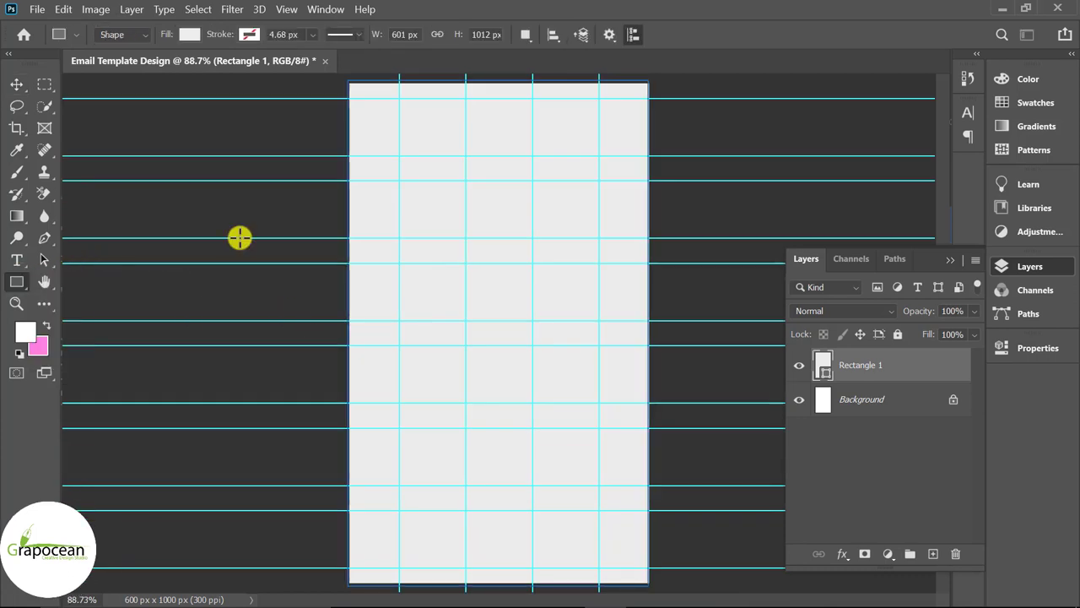
{"action": "left_click", "coordinate": [933, 554]}
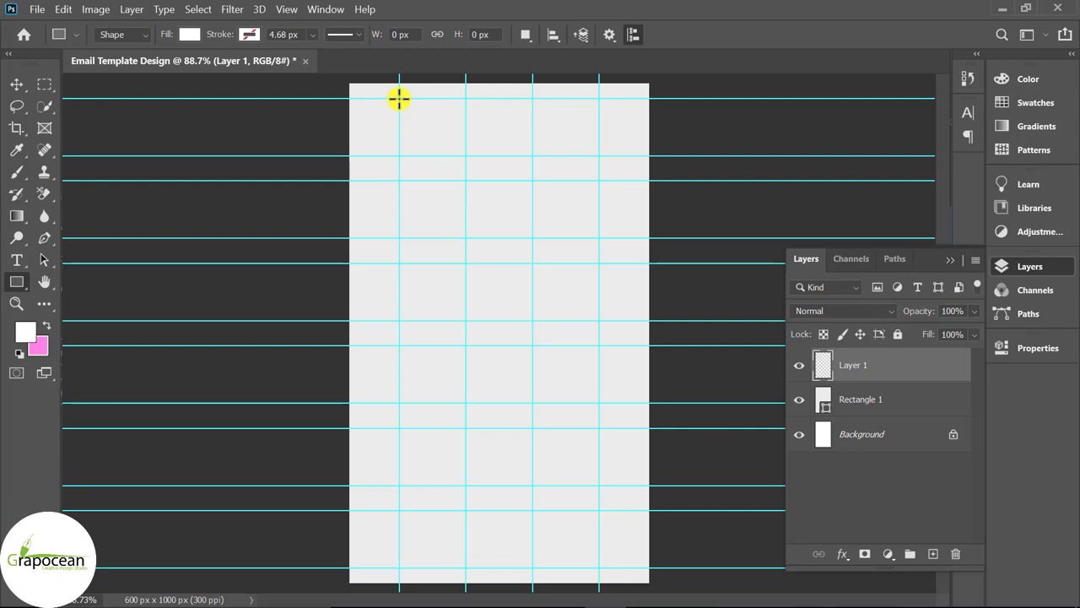
{"action": "left_click_drag", "start_coordinate": [399, 98], "coordinate": [597, 425]}
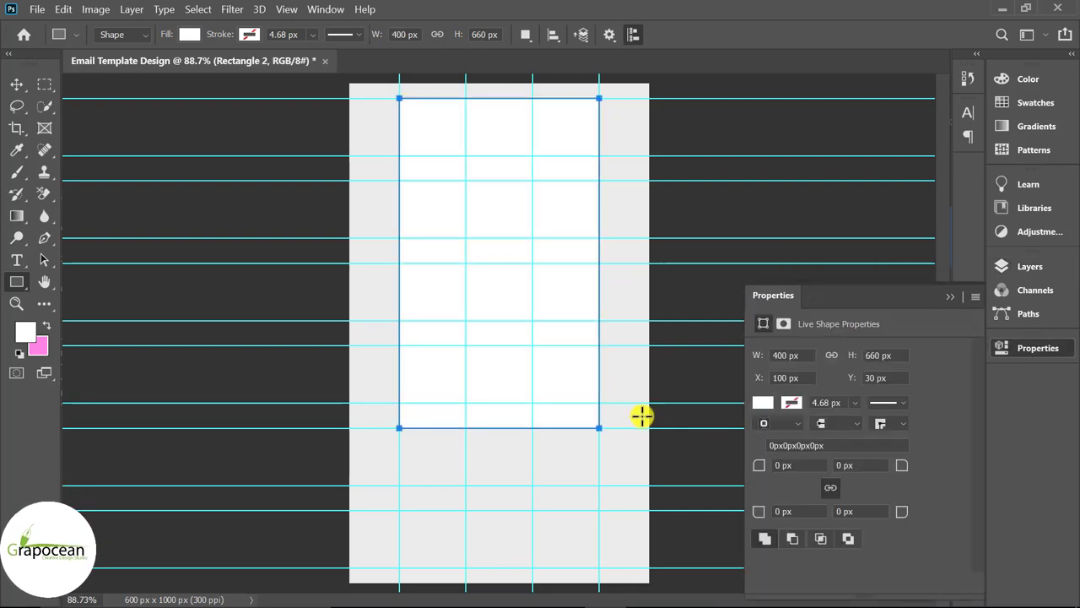
{"action": "left_click", "coordinate": [190, 34]}
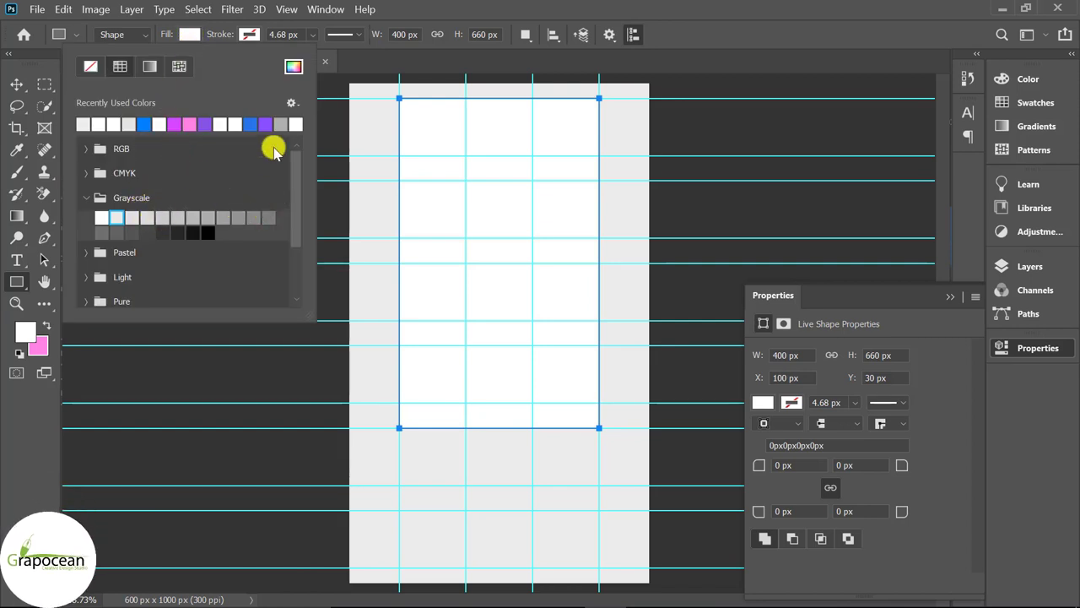
{"action": "scroll", "coordinate": [93, 236], "scroll_direction": "down", "scroll_amount": 1}
{"action": "left_click", "coordinate": [87, 240]}
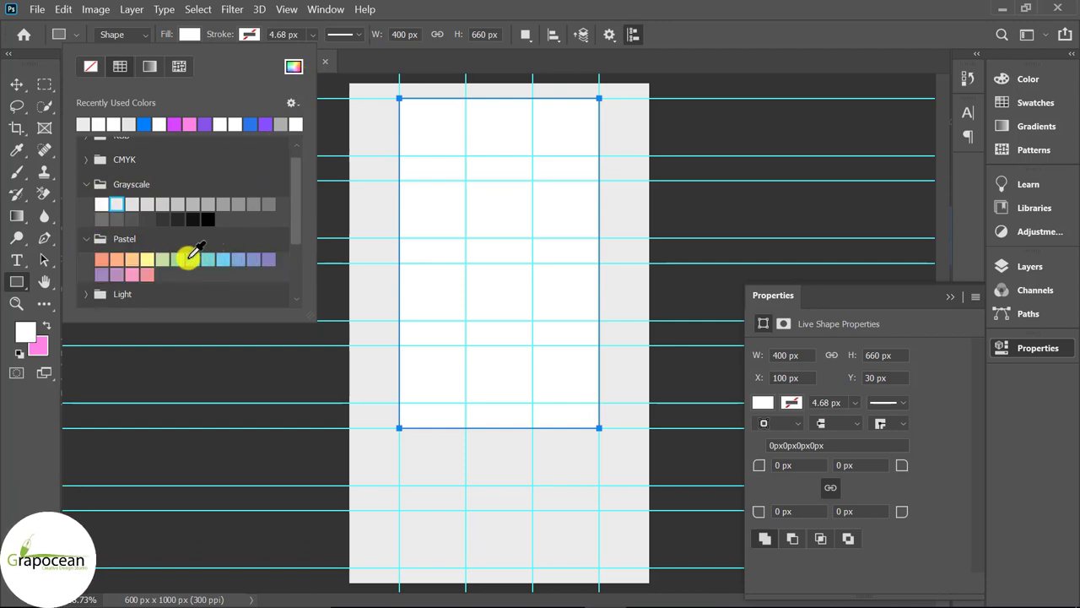
{"action": "left_click", "coordinate": [131, 274]}
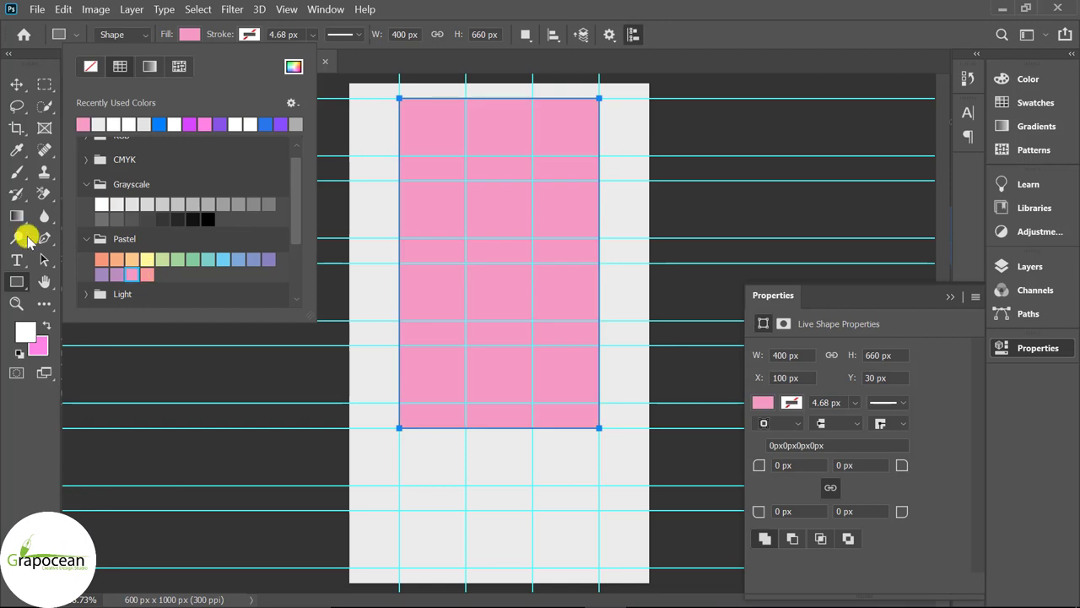
{"action": "left_click", "coordinate": [17, 85]}
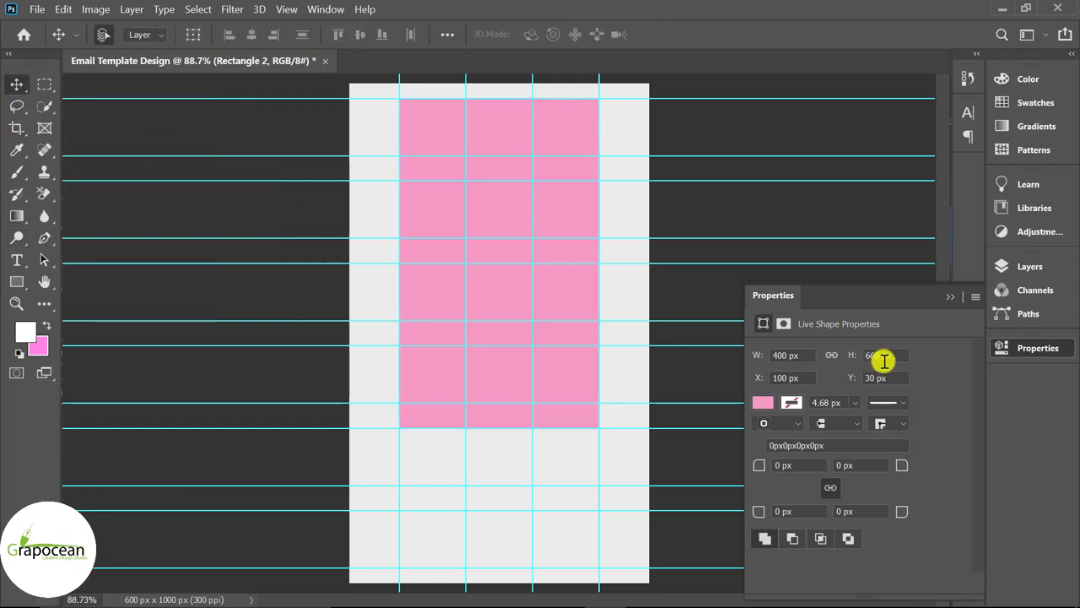
Step: Set the pink Rectangle 2 layer's opacity to 50%
{"action": "left_click", "coordinate": [952, 296]}
{"action": "left_click", "coordinate": [1030, 267]}
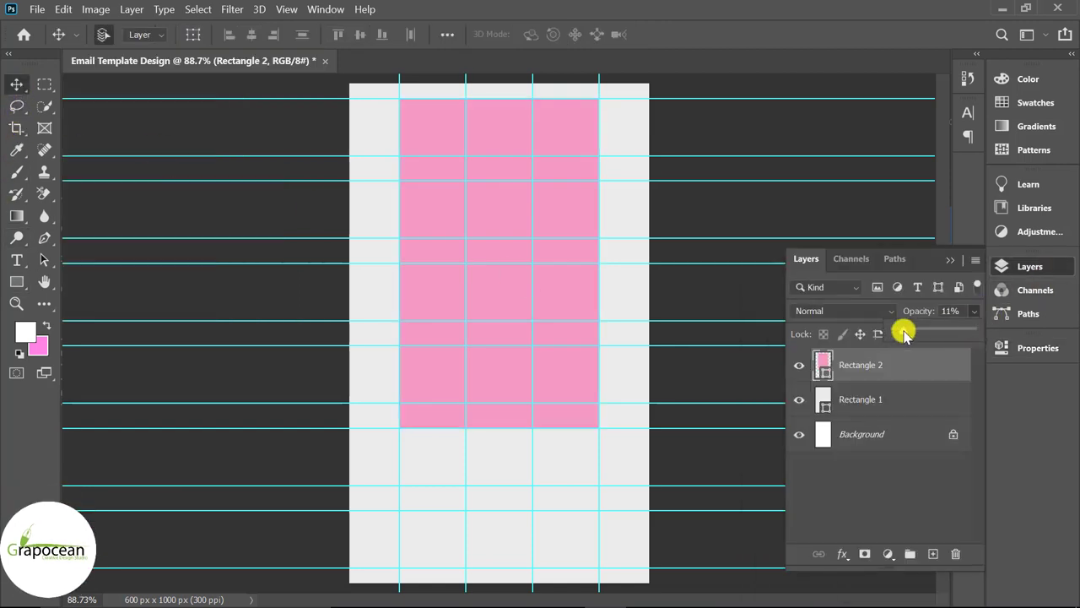
{"action": "left_click_drag", "start_coordinate": [905, 329], "coordinate": [931, 329]}
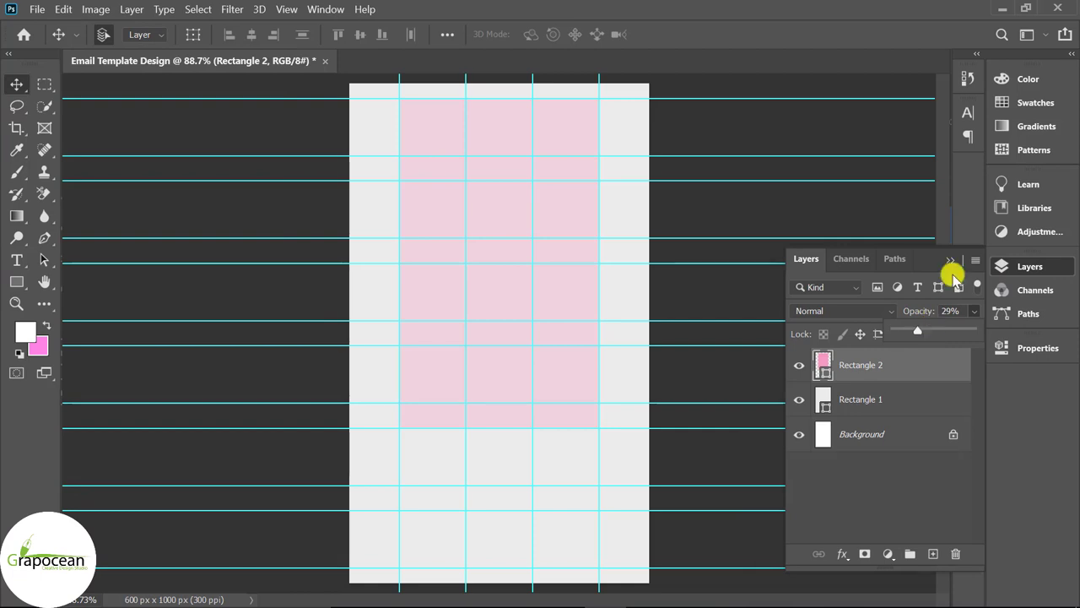
{"action": "left_click_drag", "start_coordinate": [935, 330], "coordinate": [931, 331]}
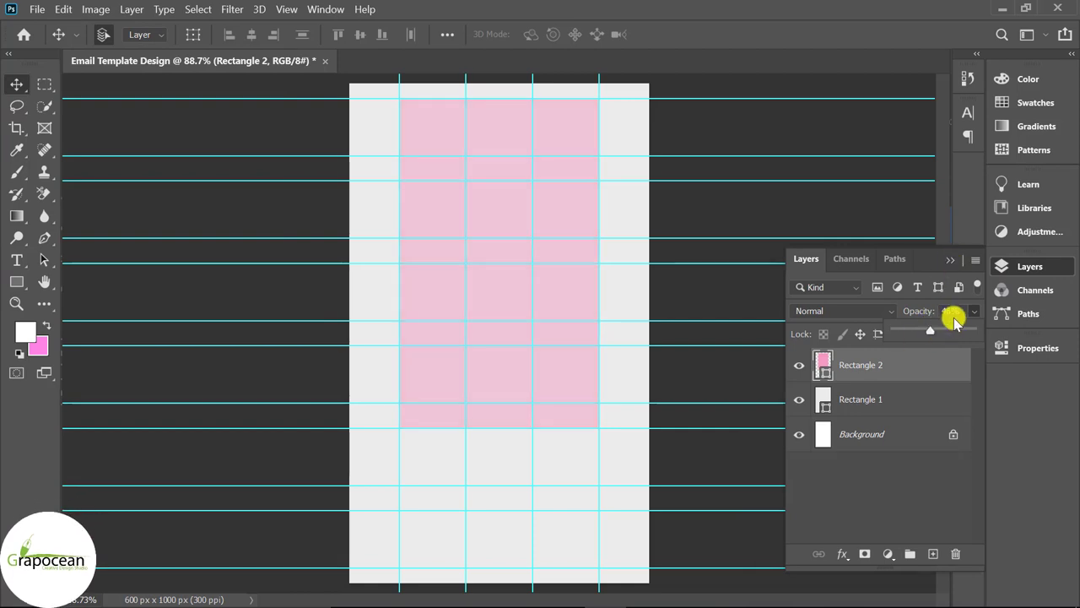
{"action": "left_click", "coordinate": [954, 311]}
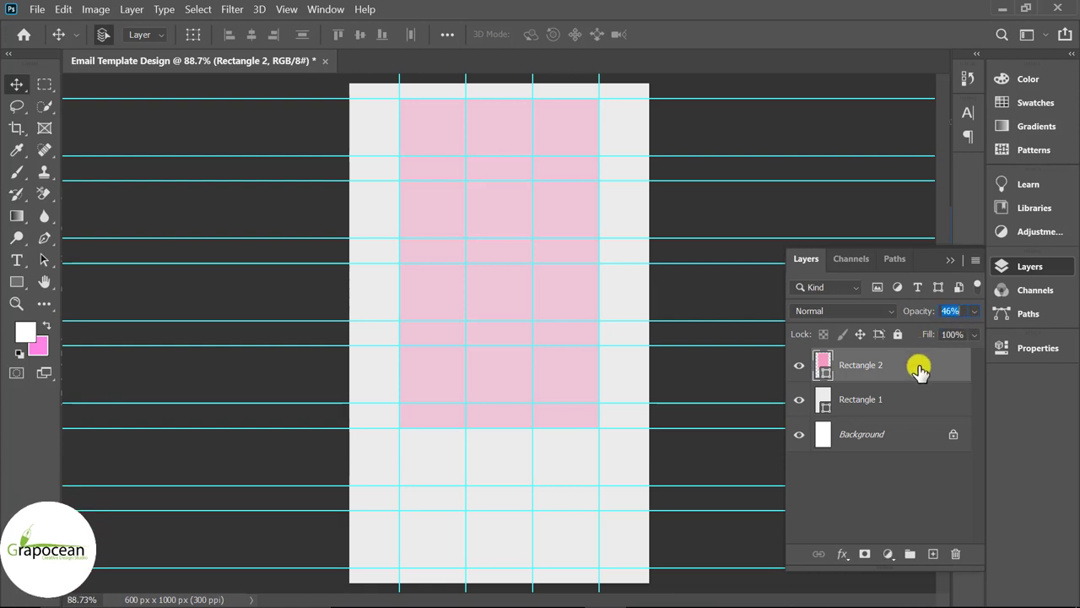
{"action": "type", "text": "50"}
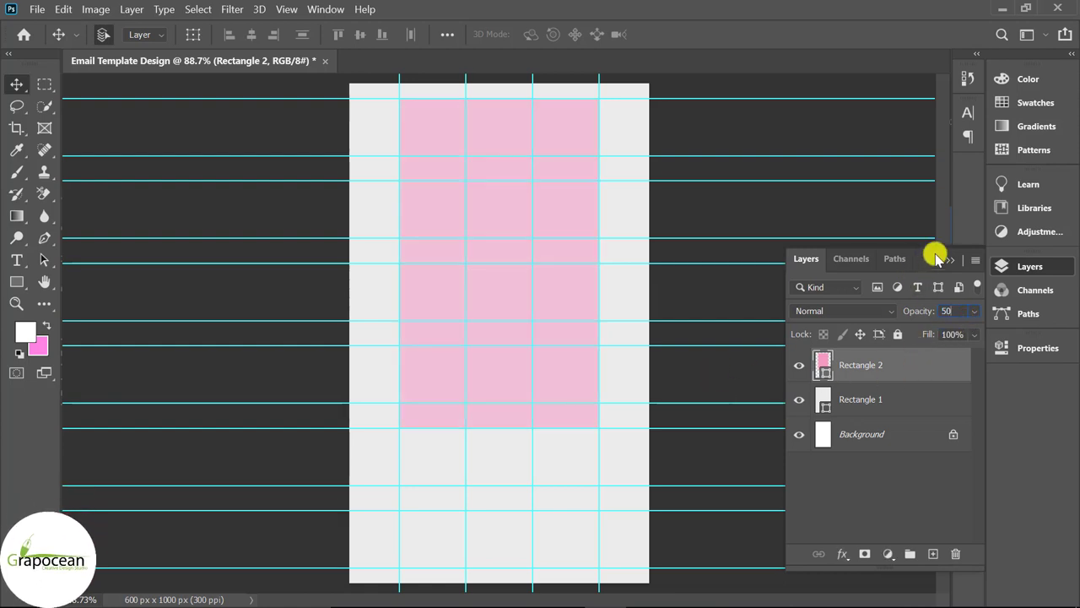
{"action": "left_click", "coordinate": [949, 259]}
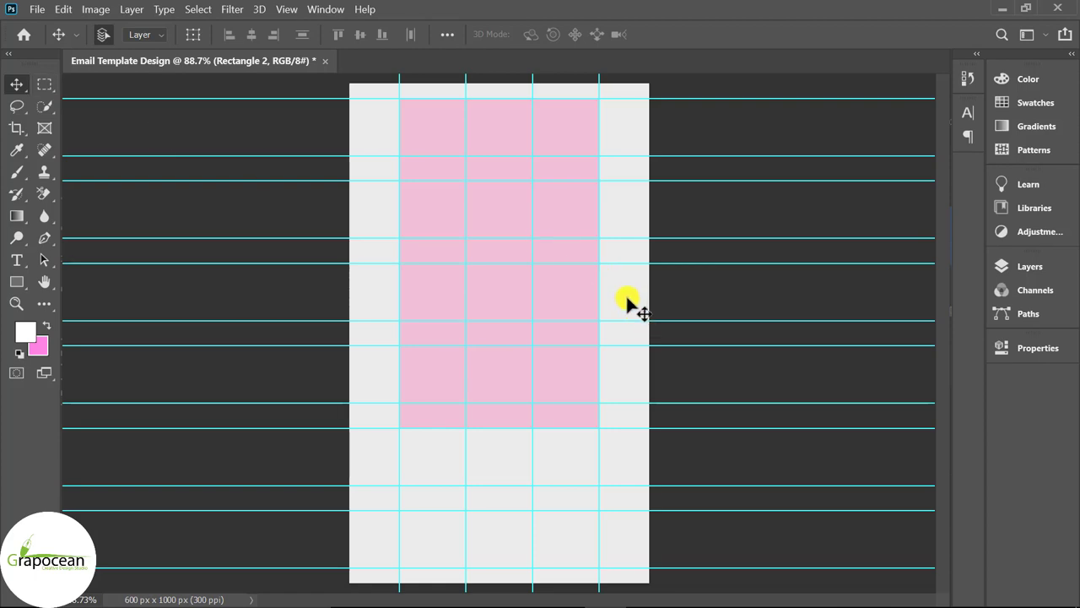
Step: Open model.jpg and bring it in as Layer 1 above Rectangle 2, shifted down and right
{"action": "left_click", "coordinate": [38, 9]}
{"action": "left_click", "coordinate": [52, 41]}
{"action": "left_click", "coordinate": [413, 406]}
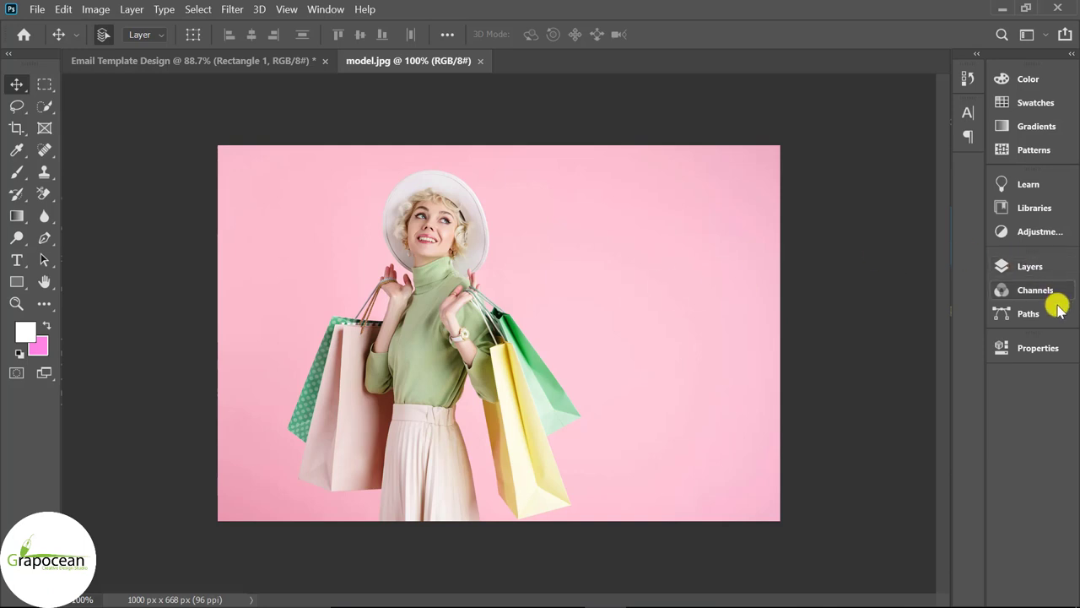
{"action": "left_click", "coordinate": [1030, 266]}
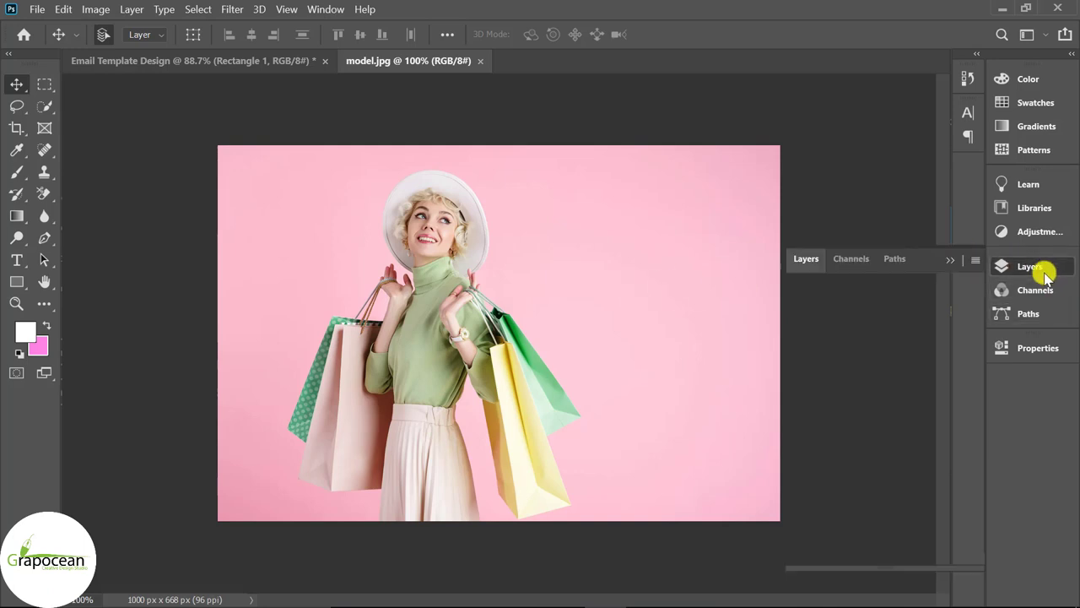
{"action": "left_click", "coordinate": [956, 361]}
{"action": "mouse_move", "coordinate": [405, 203]}
{"action": "left_mouse_down"}
{"action": "mouse_move", "coordinate": [197, 80]}
{"action": "mouse_move", "coordinate": [544, 219]}
{"action": "left_mouse_up"}
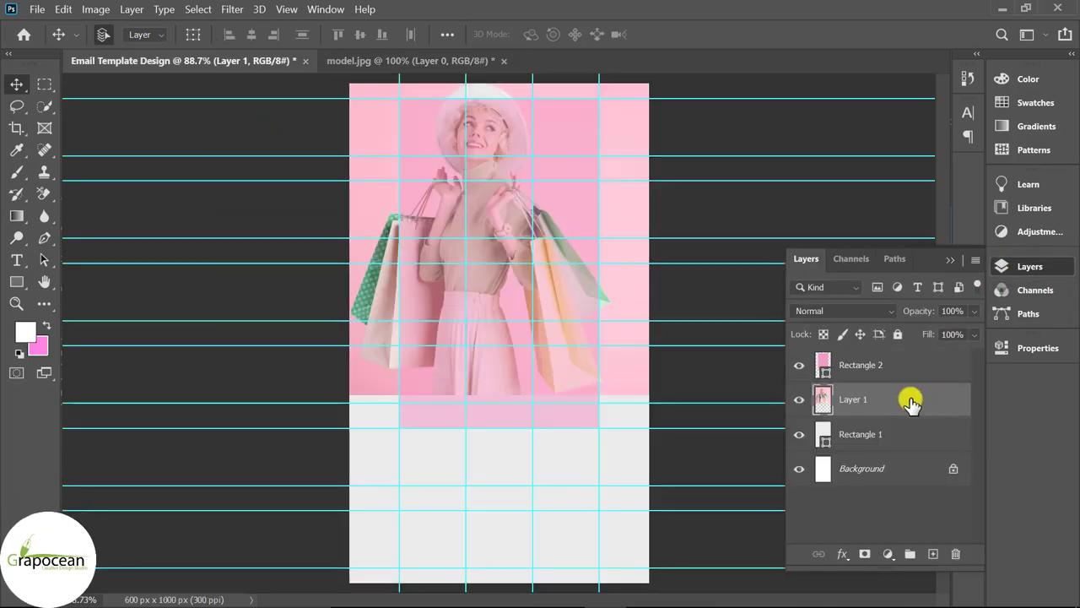
{"action": "left_click_drag", "start_coordinate": [909, 400], "coordinate": [897, 348]}
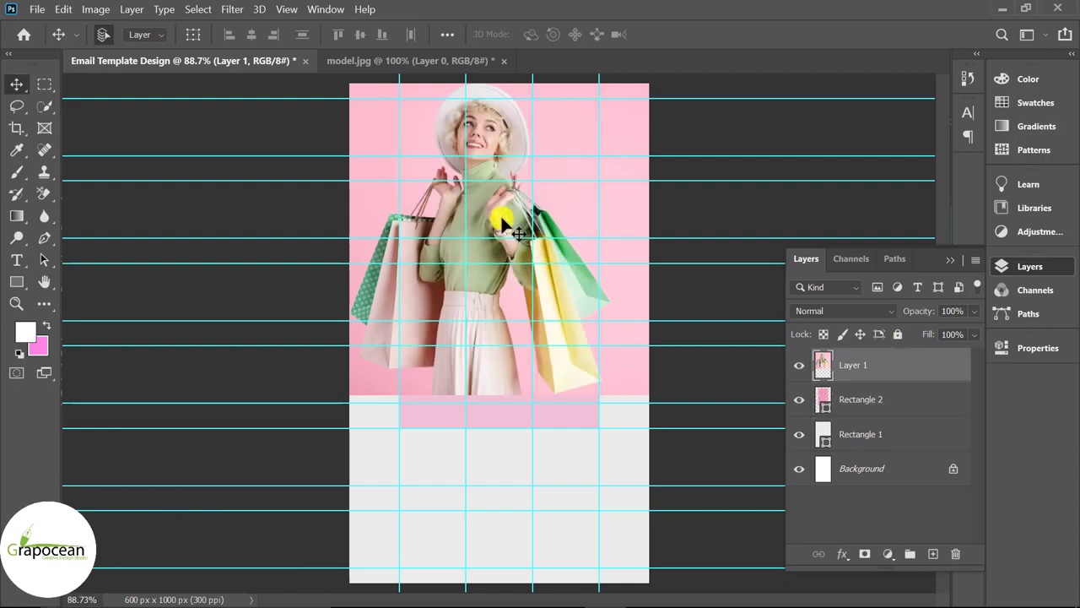
{"action": "left_click_drag", "start_coordinate": [507, 217], "coordinate": [518, 259]}
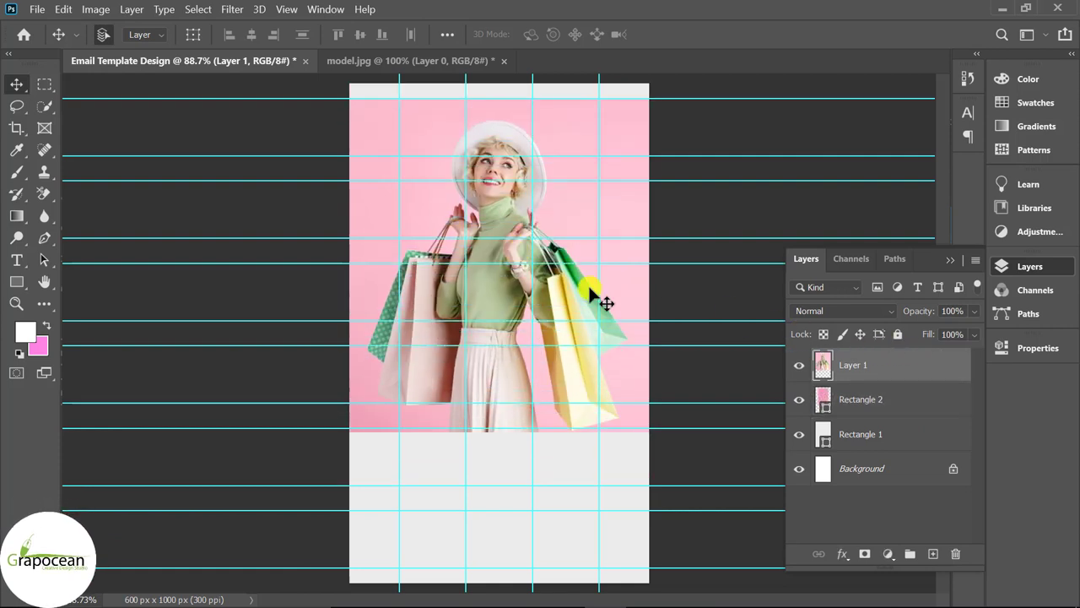
Step: Scale the model photo to about 66.7% and position it across the top
{"action": "key", "text": "ctrl+t"}
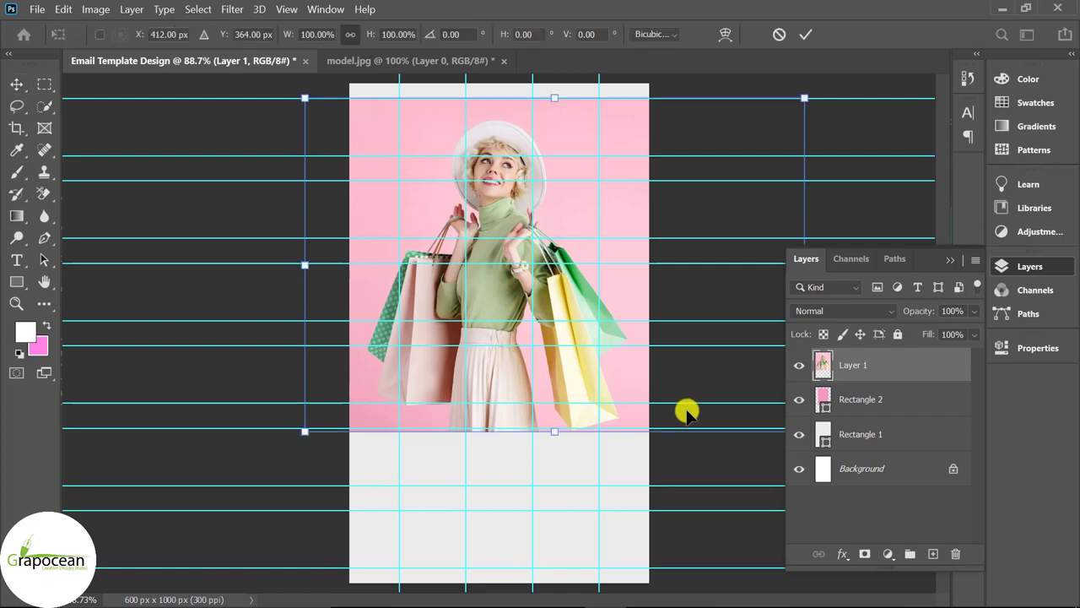
{"action": "scroll", "coordinate": [680, 386], "scroll_direction": "down", "scroll_amount": 3}
{"action": "left_click_drag", "start_coordinate": [674, 389], "coordinate": [621, 353]}
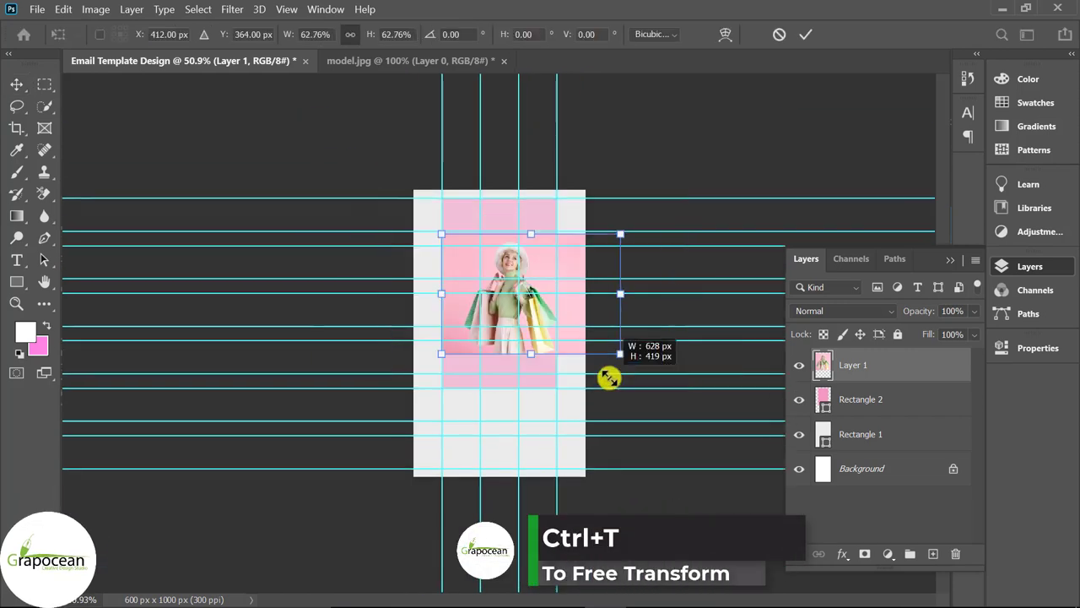
{"action": "left_click_drag", "start_coordinate": [571, 314], "coordinate": [548, 297]}
{"action": "scroll", "coordinate": [700, 410], "scroll_direction": "up", "scroll_amount": 3}
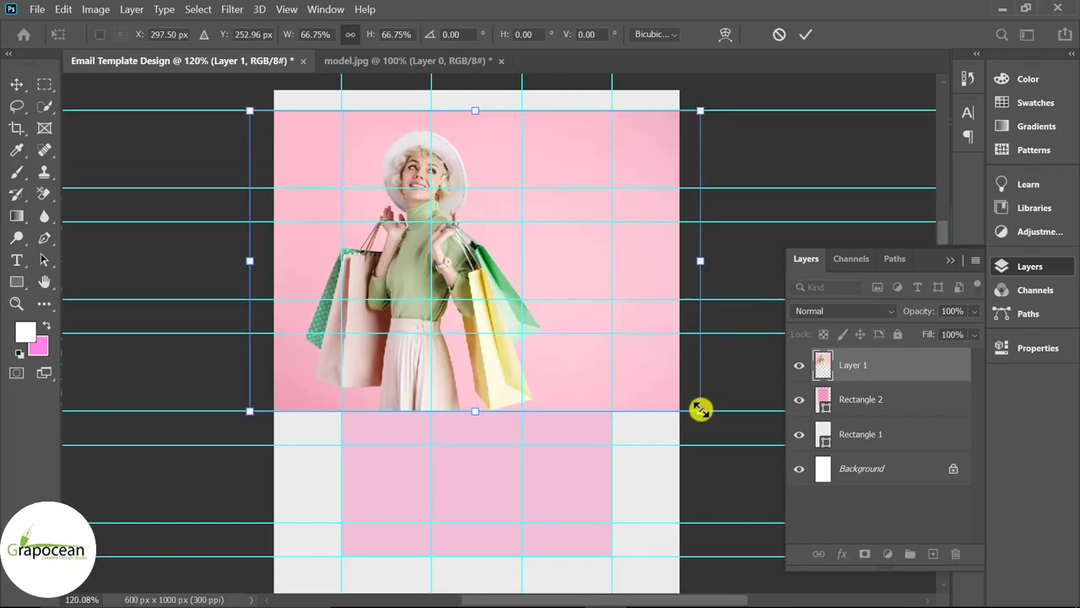
{"action": "scroll", "coordinate": [697, 422], "scroll_direction": "up", "scroll_amount": 3}
{"action": "scroll", "coordinate": [700, 414], "scroll_direction": "up", "scroll_amount": 3}
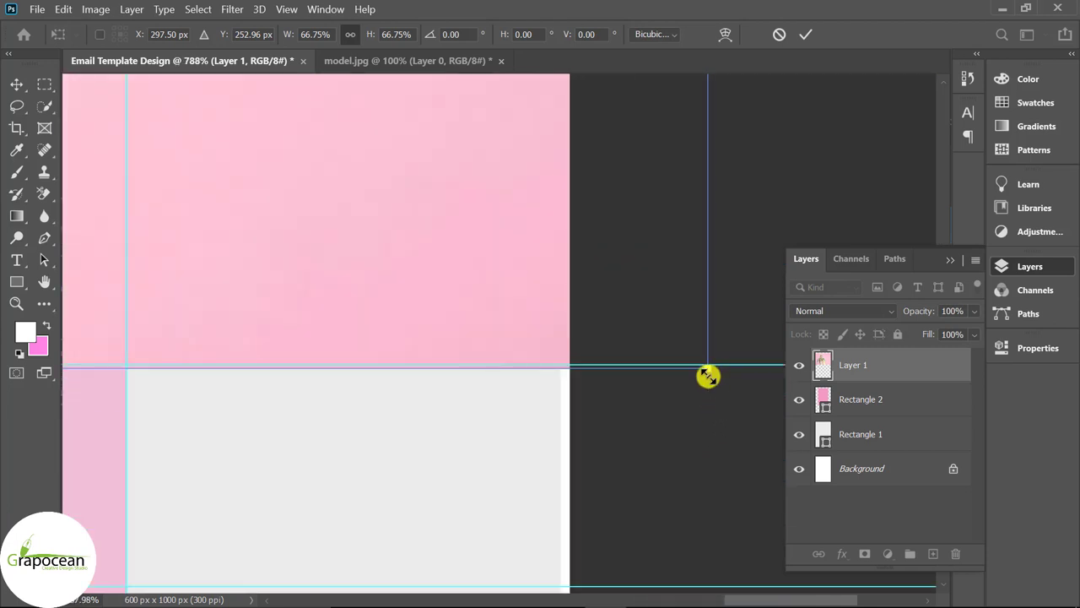
{"action": "left_click_drag", "start_coordinate": [704, 367], "coordinate": [700, 367]}
{"action": "left_click", "coordinate": [806, 34]}
Step: Stretch the grey Rectangle 1 out to the canvas's right edge
{"action": "scroll", "coordinate": [622, 446], "scroll_direction": "down", "scroll_amount": 2}
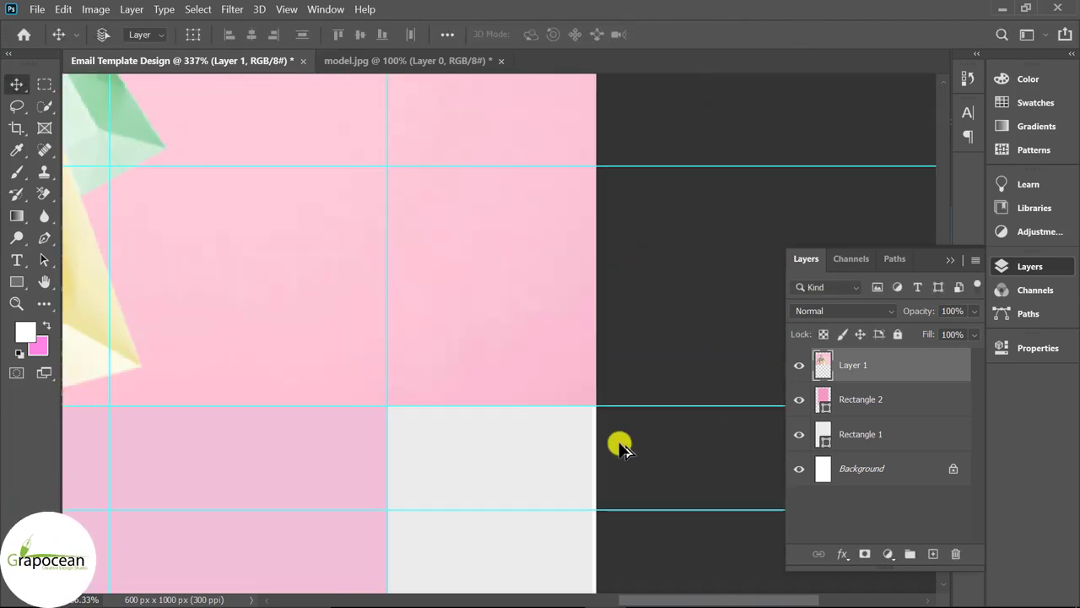
{"action": "scroll", "coordinate": [610, 494], "scroll_direction": "down", "scroll_amount": 2}
{"action": "scroll", "coordinate": [583, 447], "scroll_direction": "up", "scroll_amount": 3}
{"action": "left_click", "coordinate": [549, 396]}
{"action": "key", "text": "ctrl+t"}
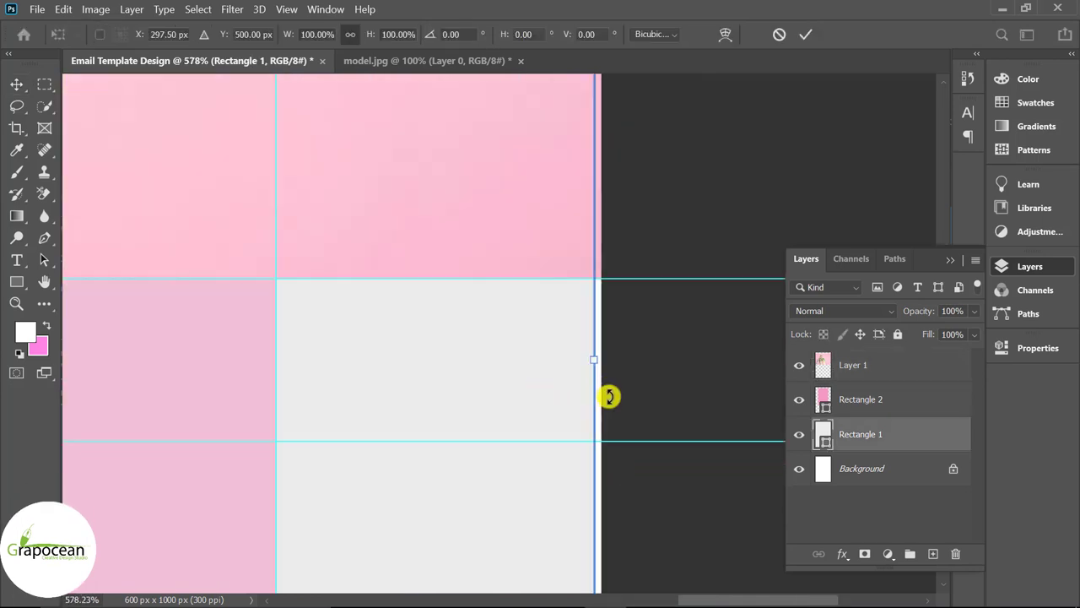
{"action": "left_click_drag", "start_coordinate": [596, 359], "coordinate": [601, 360]}
{"action": "left_click", "coordinate": [806, 33]}
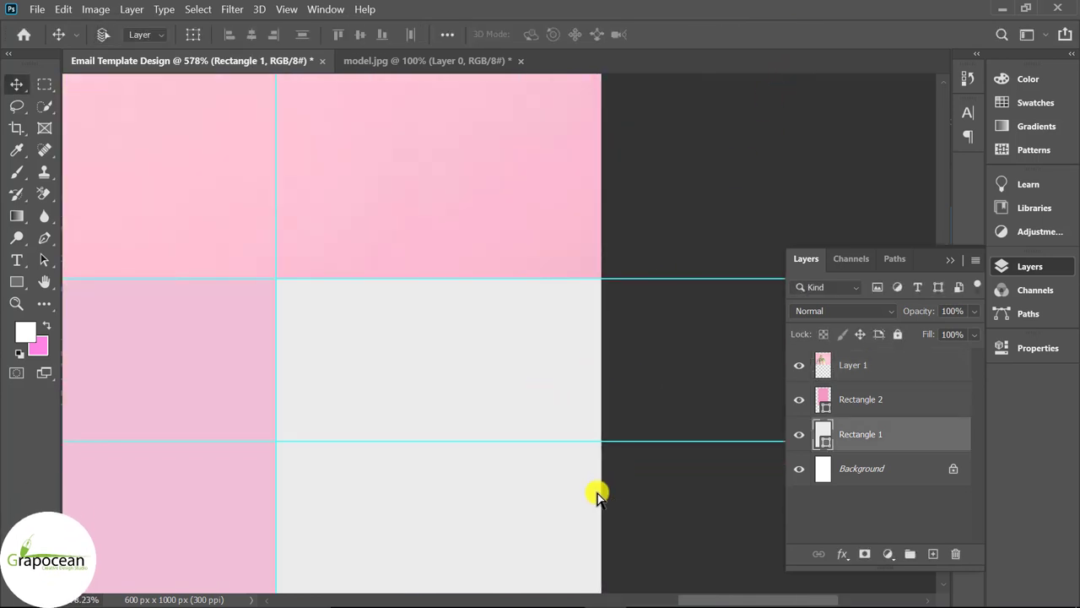
{"action": "scroll", "coordinate": [600, 493], "scroll_direction": "down", "scroll_amount": 3}
{"action": "scroll", "coordinate": [612, 506], "scroll_direction": "down", "scroll_amount": 2}
{"action": "left_click", "coordinate": [585, 301]}
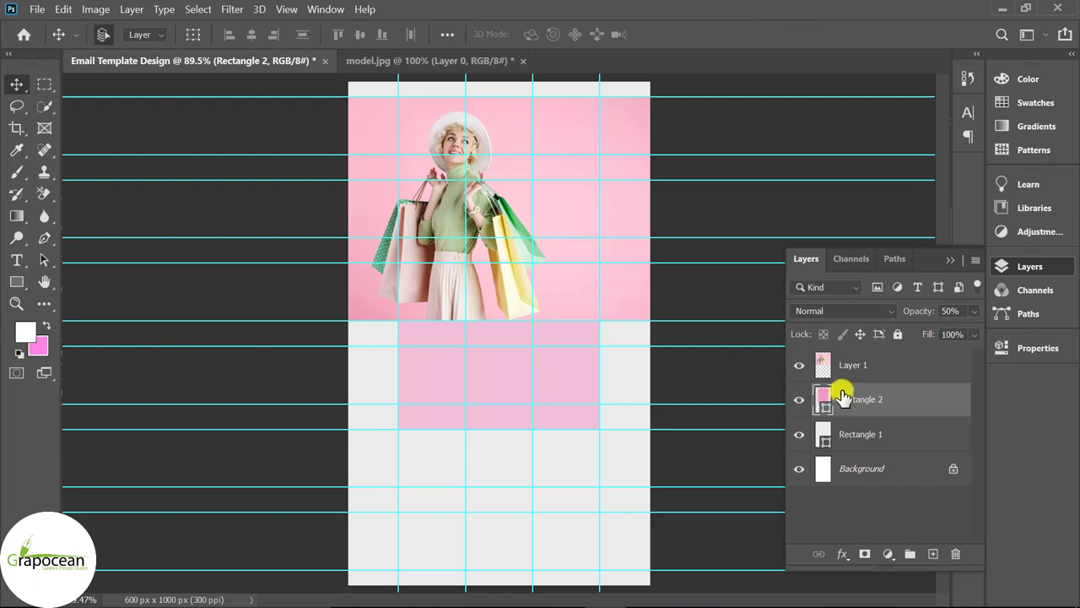
Step: Clip the model photo layer to the pink Rectangle 2
{"action": "left_click", "coordinate": [893, 365]}
{"action": "right_click", "coordinate": [893, 366]}
{"action": "left_click", "coordinate": [762, 336]}
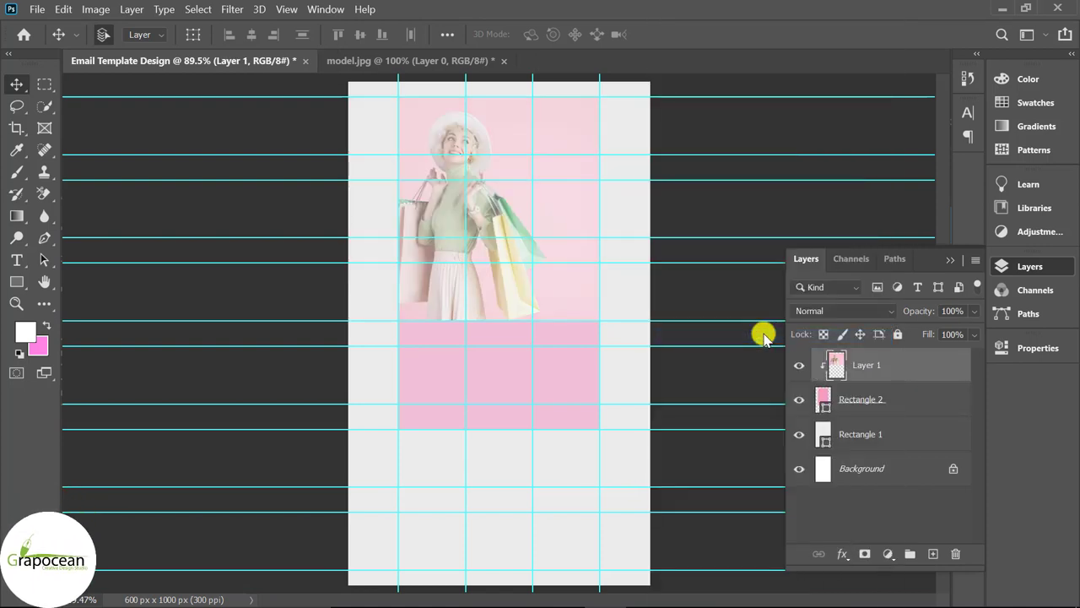
{"action": "key", "text": "ctrl+h"}
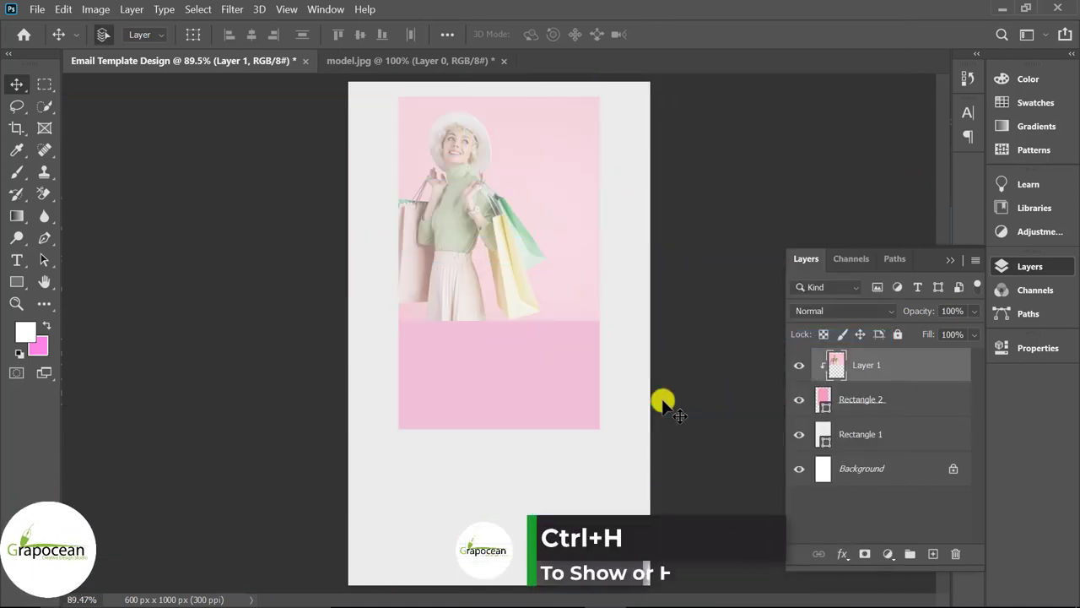
{"action": "key", "text": "ctrl+h"}
Step: Shorten the pink Rectangle 2 from the bottom to 75% height
{"action": "left_click", "coordinate": [851, 401]}
{"action": "key", "text": "ctrl+t"}
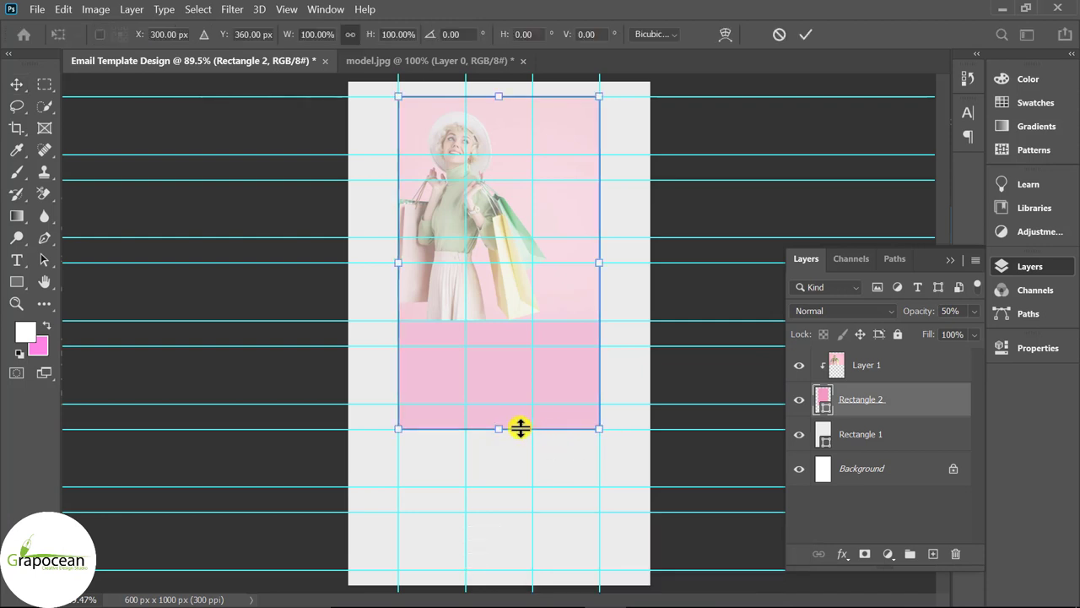
{"action": "left_click_drag", "start_coordinate": [500, 429], "coordinate": [506, 374]}
{"action": "left_click_drag", "start_coordinate": [509, 351], "coordinate": [508, 339]}
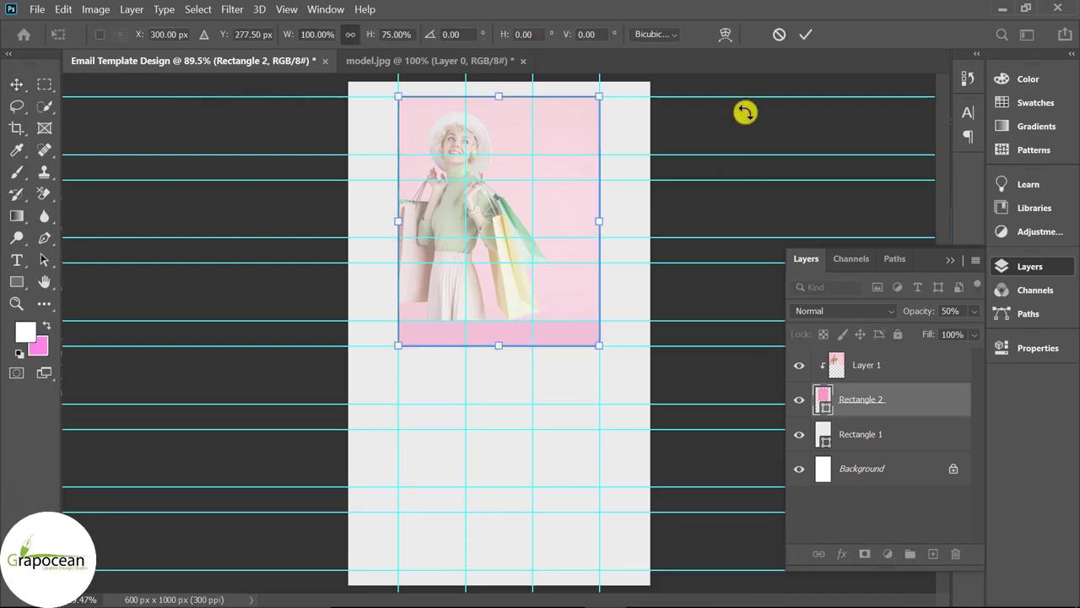
{"action": "left_click", "coordinate": [806, 36]}
{"action": "key", "text": "ctrl+semicolon"}
Step: Restore Rectangle 2 to 100% opacity and add an empty Layer 2 above Layer 1
{"action": "left_click", "coordinate": [920, 368]}
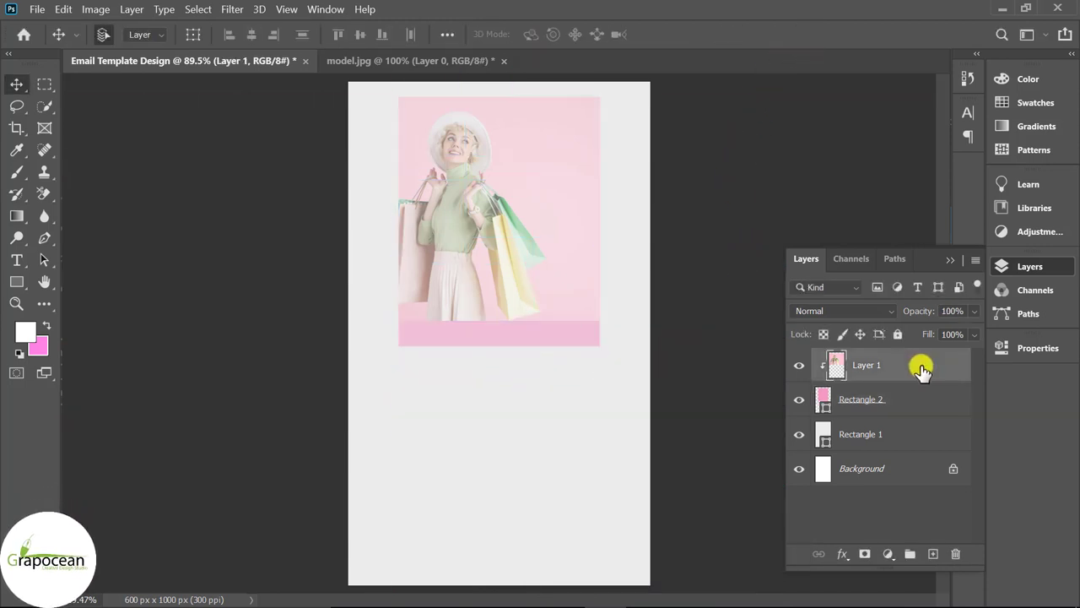
{"action": "left_click", "coordinate": [919, 396]}
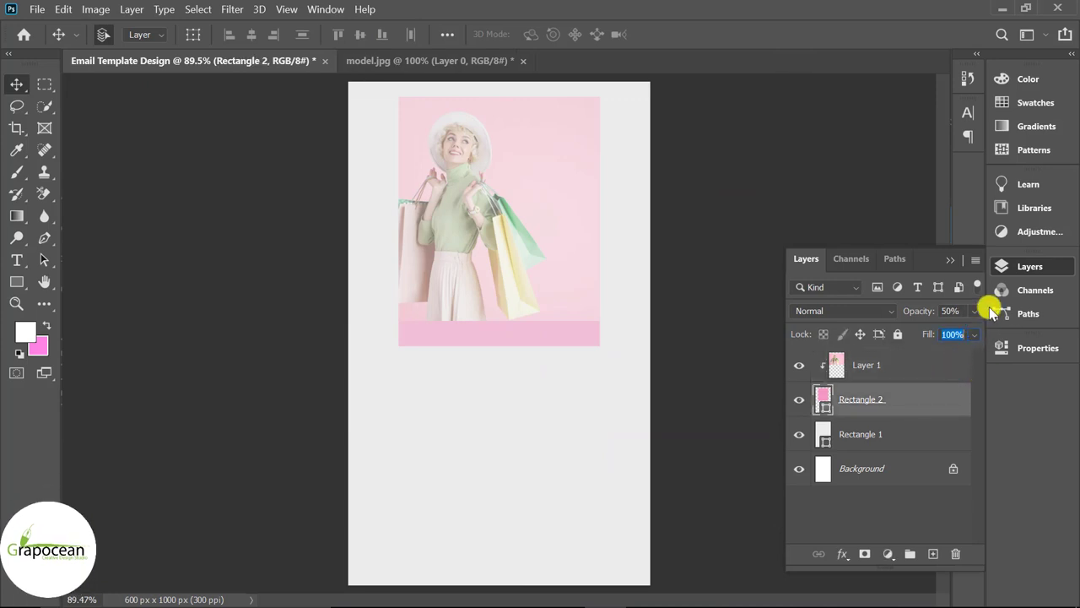
{"action": "mouse_move", "coordinate": [974, 310]}
{"action": "left_mouse_down"}
{"action": "mouse_move", "coordinate": [936, 337]}
{"action": "mouse_move", "coordinate": [1004, 336]}
{"action": "left_mouse_up"}
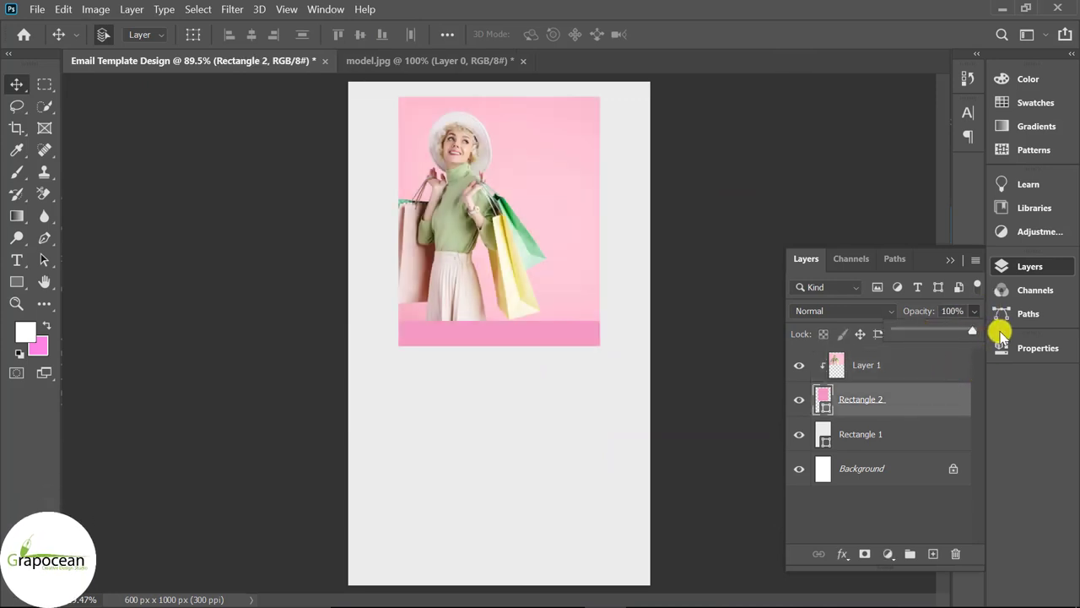
{"action": "left_click", "coordinate": [894, 367]}
{"action": "left_click", "coordinate": [933, 554]}
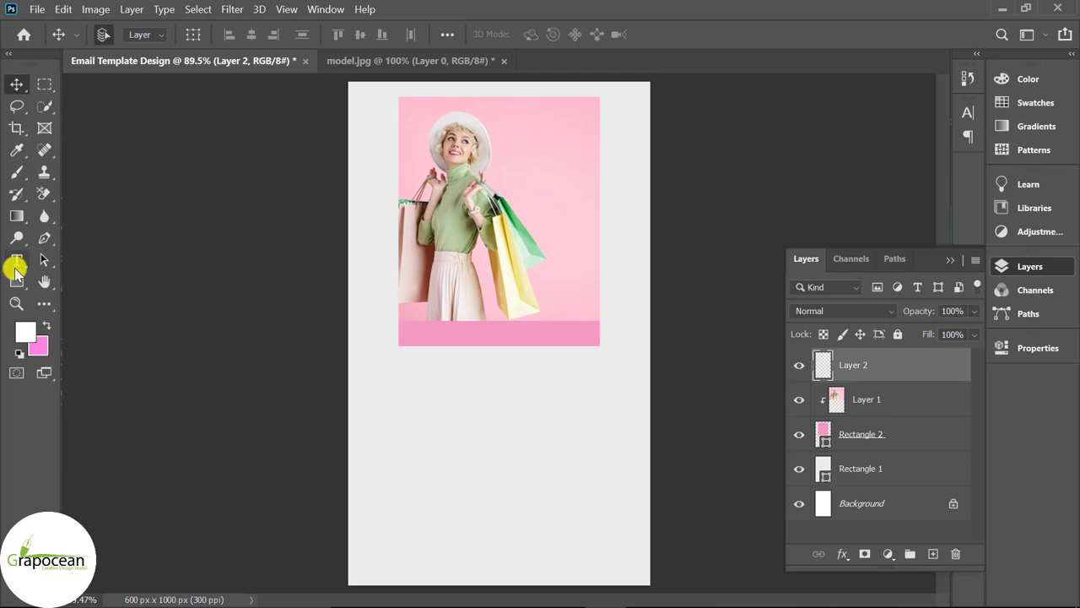
Step: Cancel the stray placeholder text and show the layout guides
{"action": "left_click", "coordinate": [535, 141]}
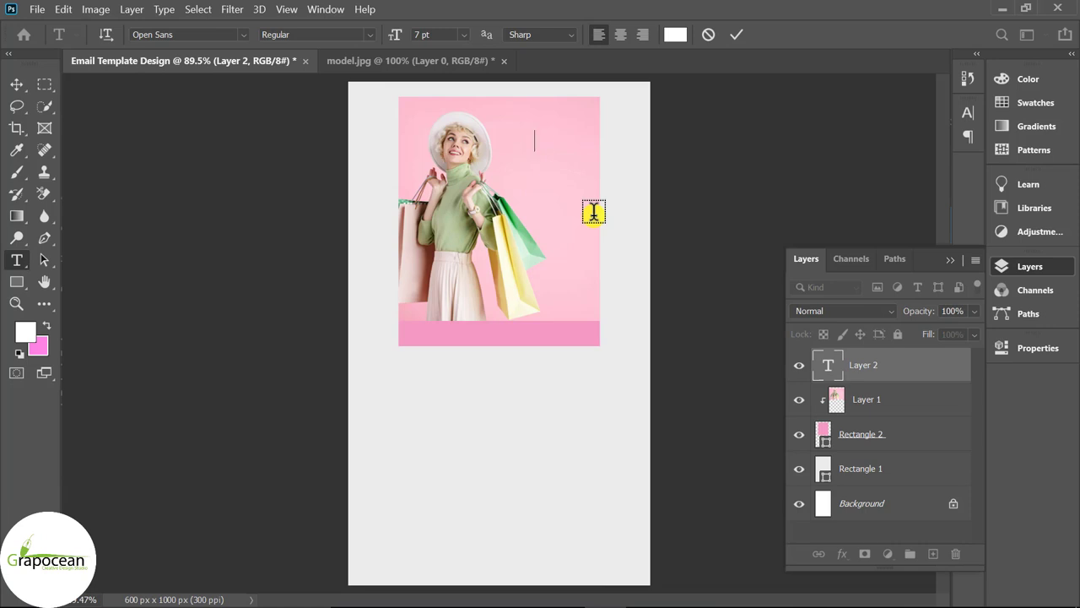
{"action": "left_click", "coordinate": [708, 34]}
{"action": "left_click", "coordinate": [17, 85]}
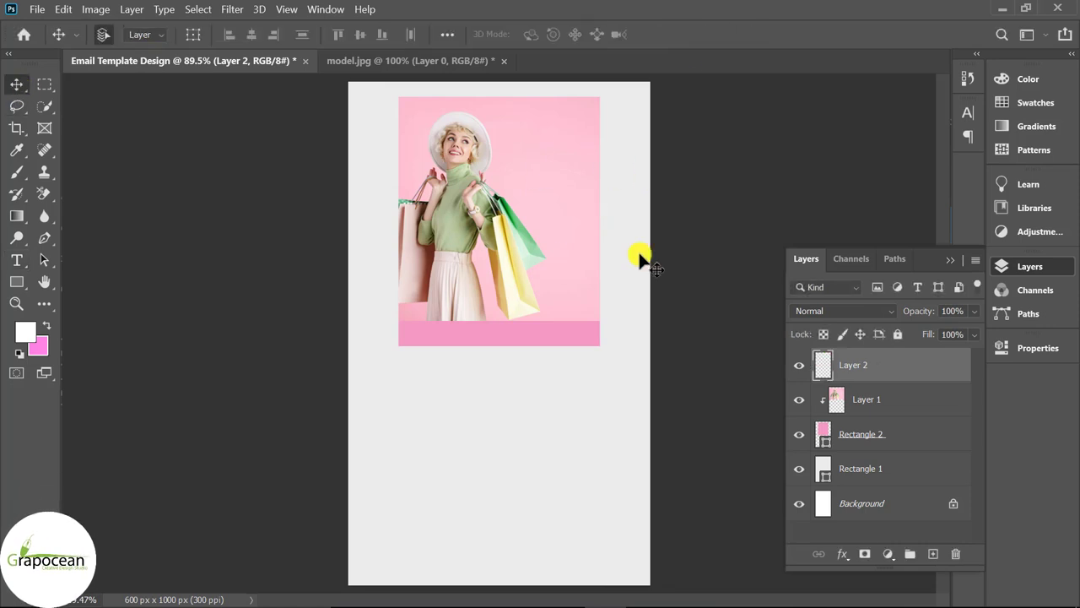
{"action": "key", "text": "ctrl+semicolon"}
{"action": "scroll", "coordinate": [574, 254], "scroll_direction": "up", "scroll_amount": 2}
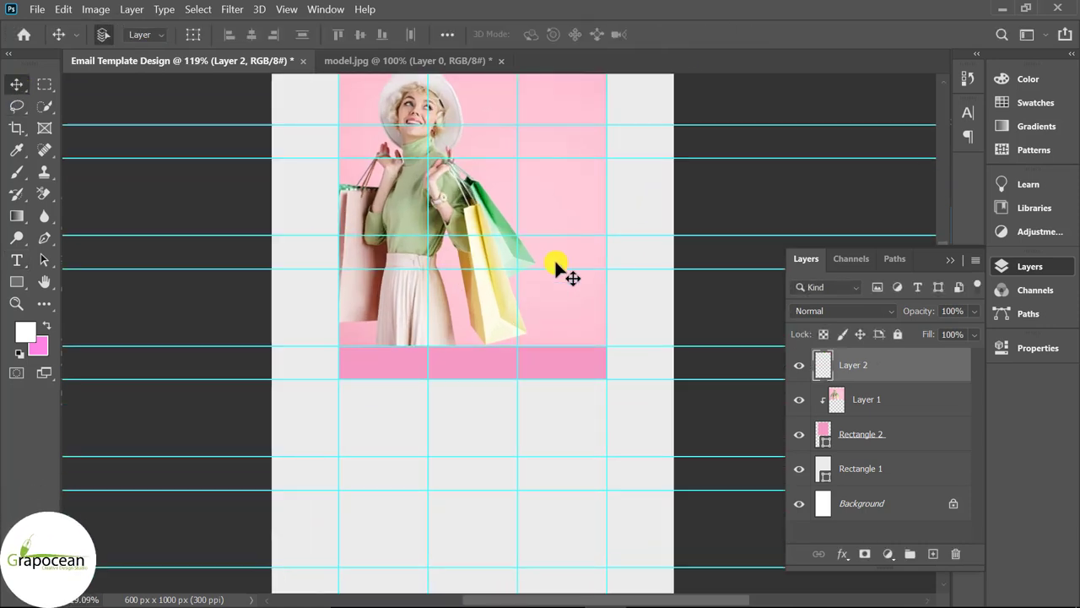
{"action": "scroll", "coordinate": [566, 270], "scroll_direction": "up", "scroll_amount": 2}
Step: Add white 'Welcome' text in Open Sans Regular 7 pt to the right of the model's head
{"action": "left_click", "coordinate": [19, 264]}
{"action": "scroll", "coordinate": [560, 278], "scroll_direction": "up", "scroll_amount": 2}
{"action": "scroll", "coordinate": [506, 241], "scroll_direction": "up", "scroll_amount": 1}
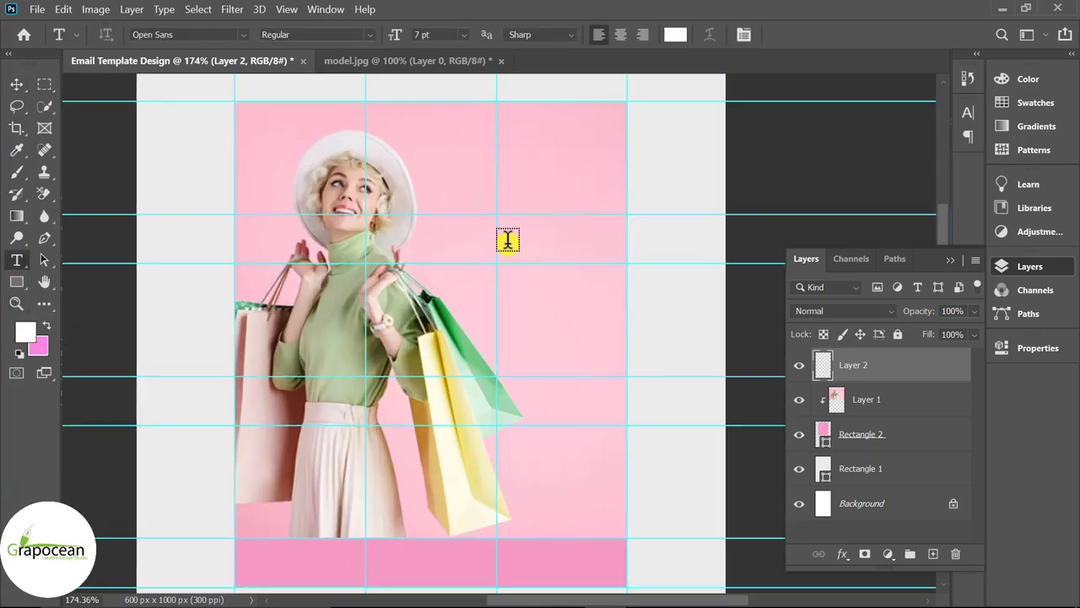
{"action": "left_click", "coordinate": [506, 240]}
{"action": "key", "text": "BackSpace"}
{"action": "type", "text": "W"}
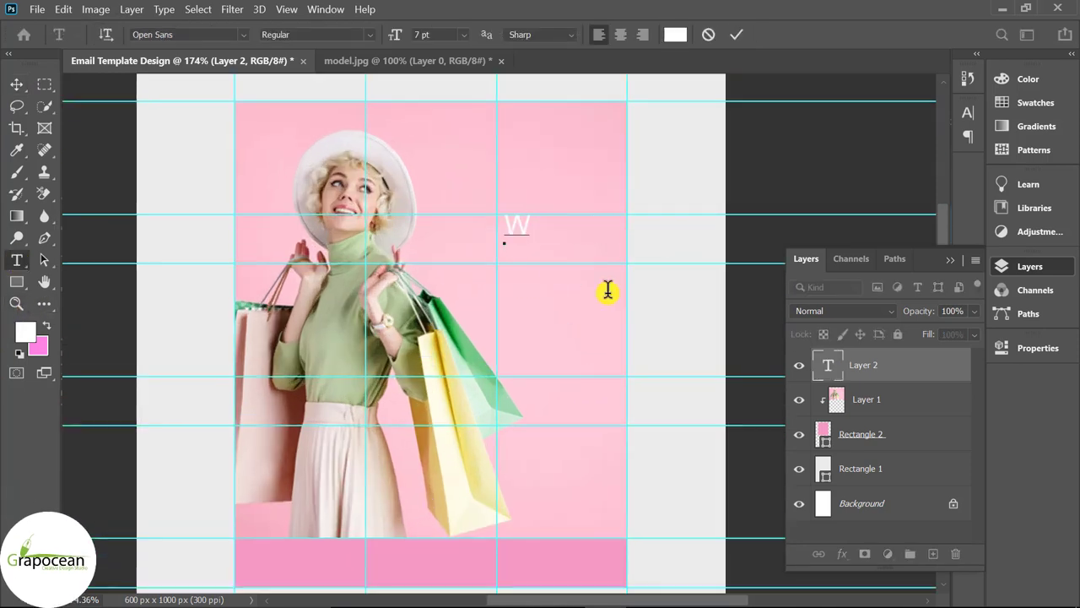
{"action": "type", "text": "elcome"}
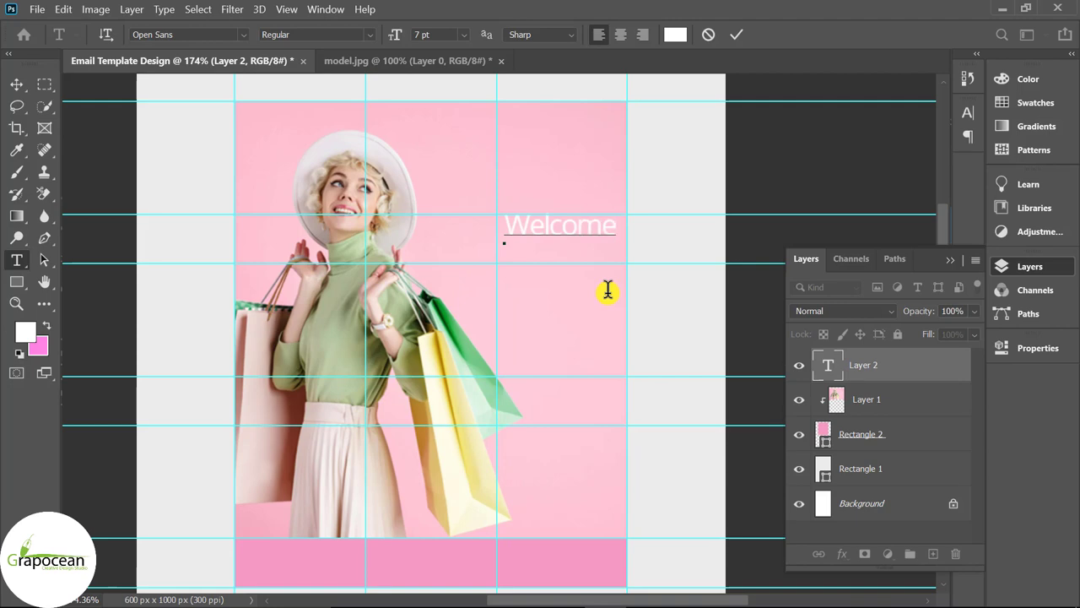
{"action": "left_click", "coordinate": [17, 83]}
{"action": "scroll", "coordinate": [591, 253], "scroll_direction": "up", "scroll_amount": 3}
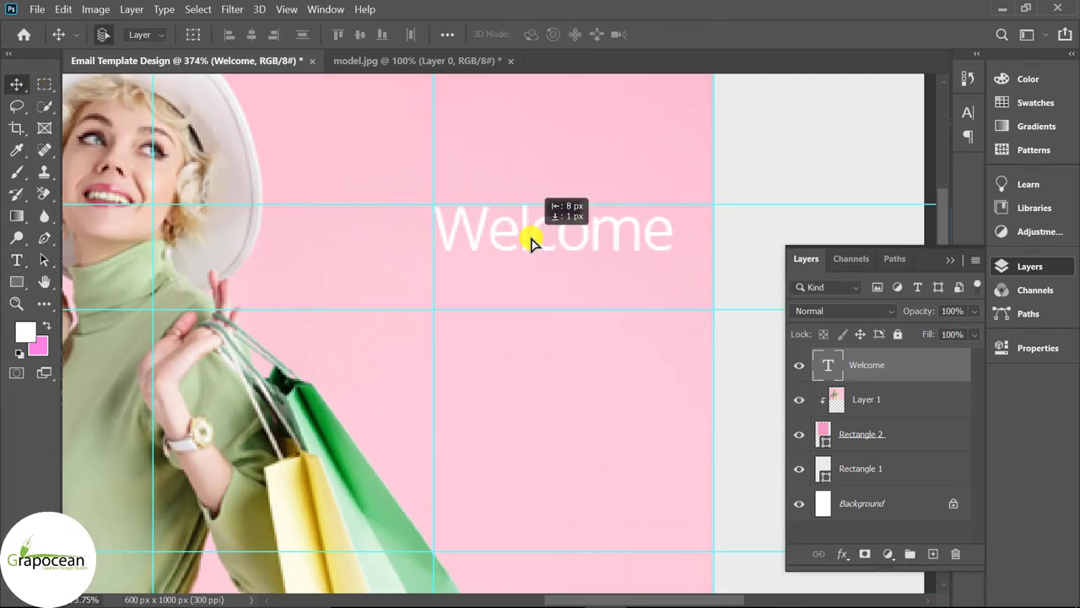
{"action": "scroll", "coordinate": [541, 250], "scroll_direction": "down", "scroll_amount": 5}
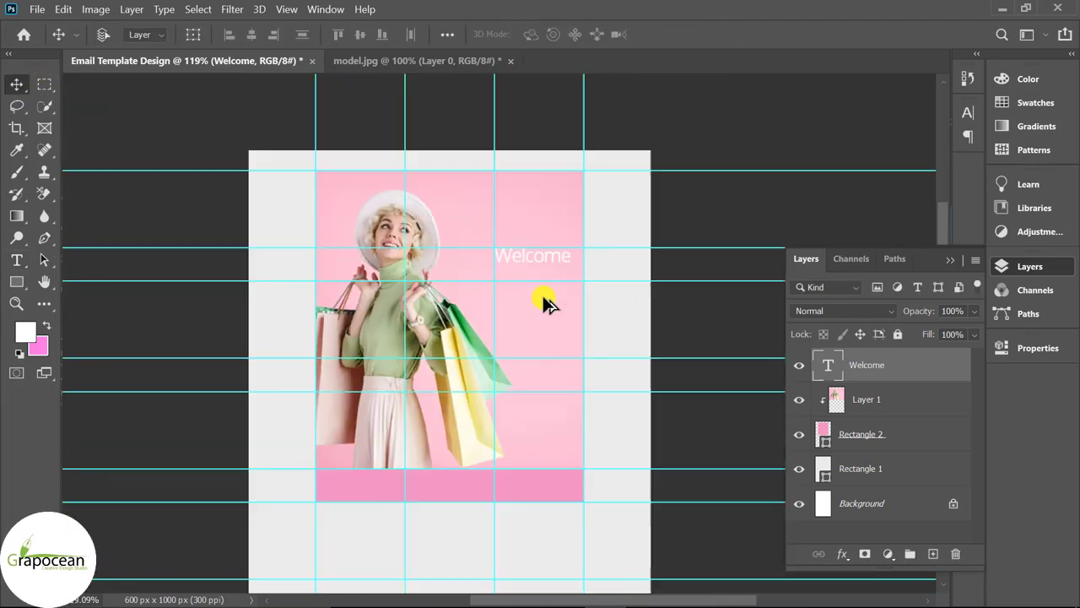
{"action": "left_click", "coordinate": [17, 260]}
{"action": "scroll", "coordinate": [578, 240], "scroll_direction": "up", "scroll_amount": 3}
Step: Restyle 'Welcome' as Open Sans Extrabold 11.33 pt and nudge it slightly lower
{"action": "double_click", "coordinate": [477, 268]}
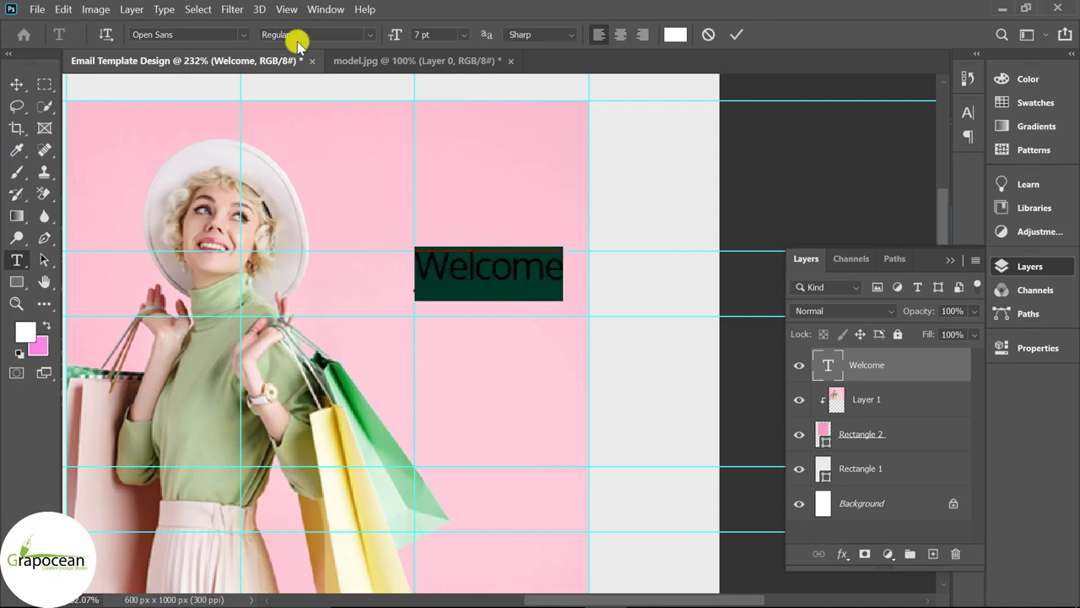
{"action": "left_click", "coordinate": [369, 35]}
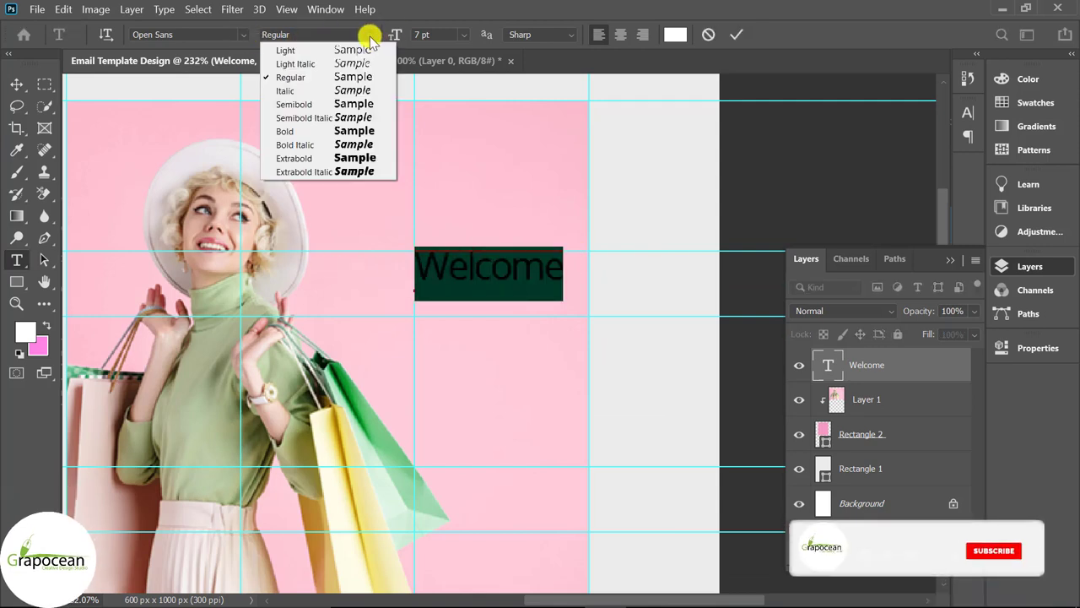
{"action": "left_click", "coordinate": [362, 158]}
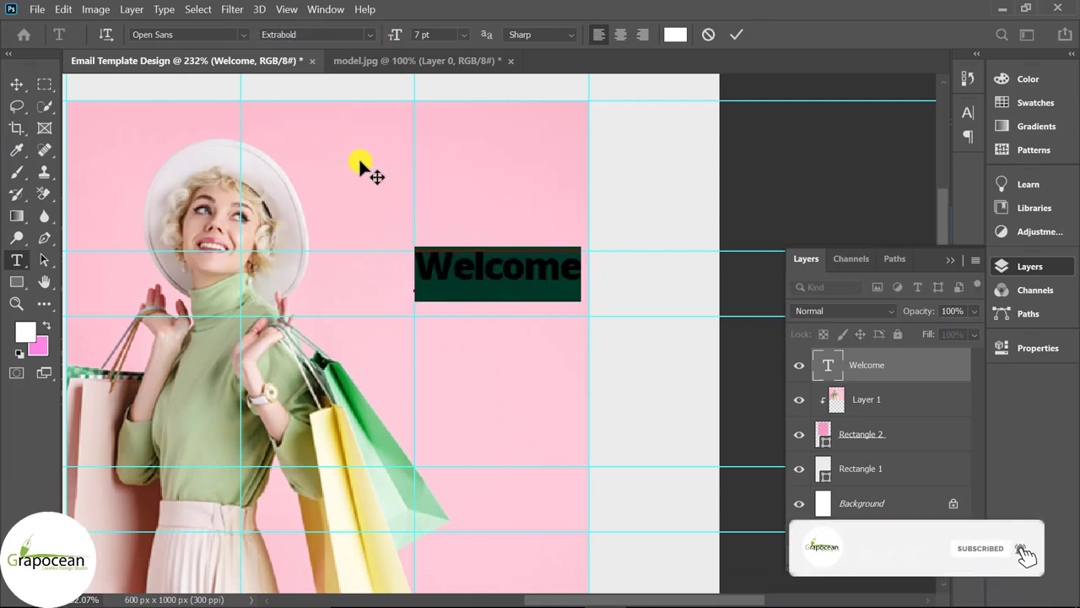
{"action": "left_click", "coordinate": [418, 35]}
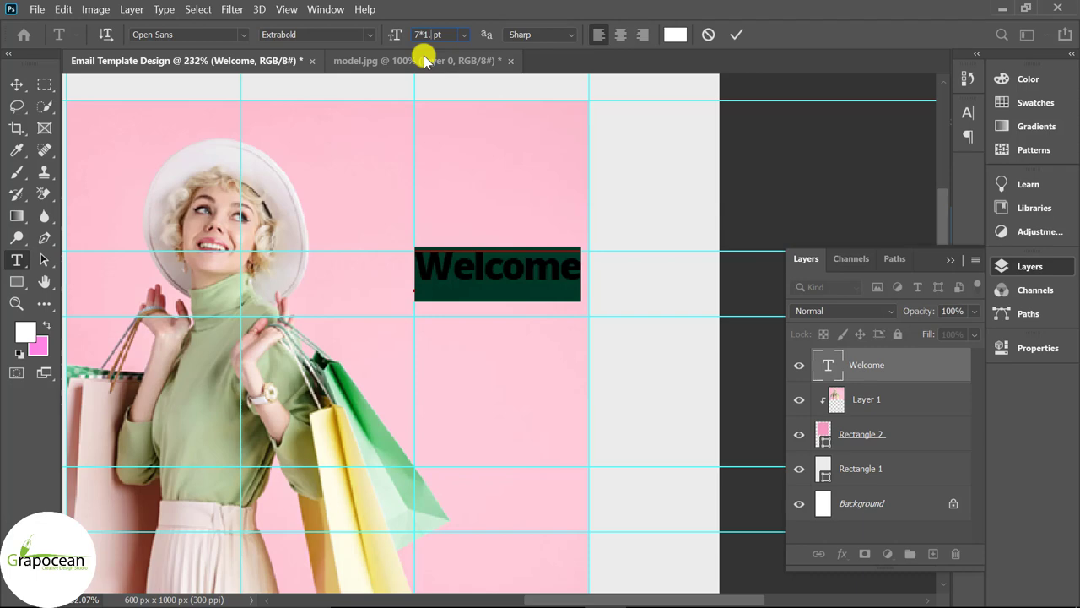
{"action": "type", "text": "11"}
{"action": "key", "text": "Return"}
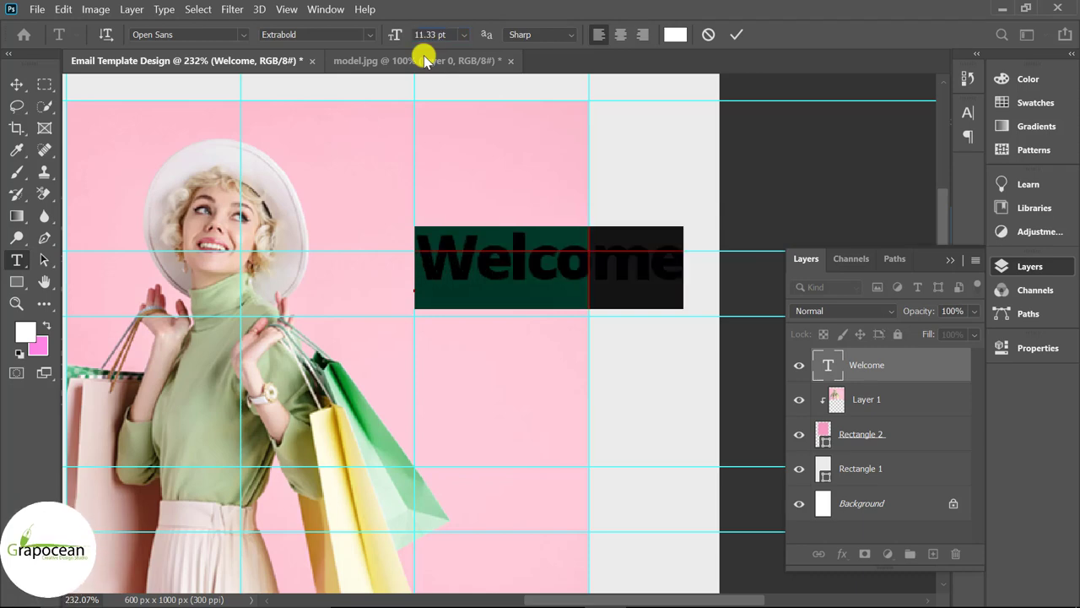
{"action": "left_click", "coordinate": [16, 84]}
{"action": "left_click_drag", "start_coordinate": [498, 288], "coordinate": [515, 289]}
{"action": "key", "text": "ctrl+0"}
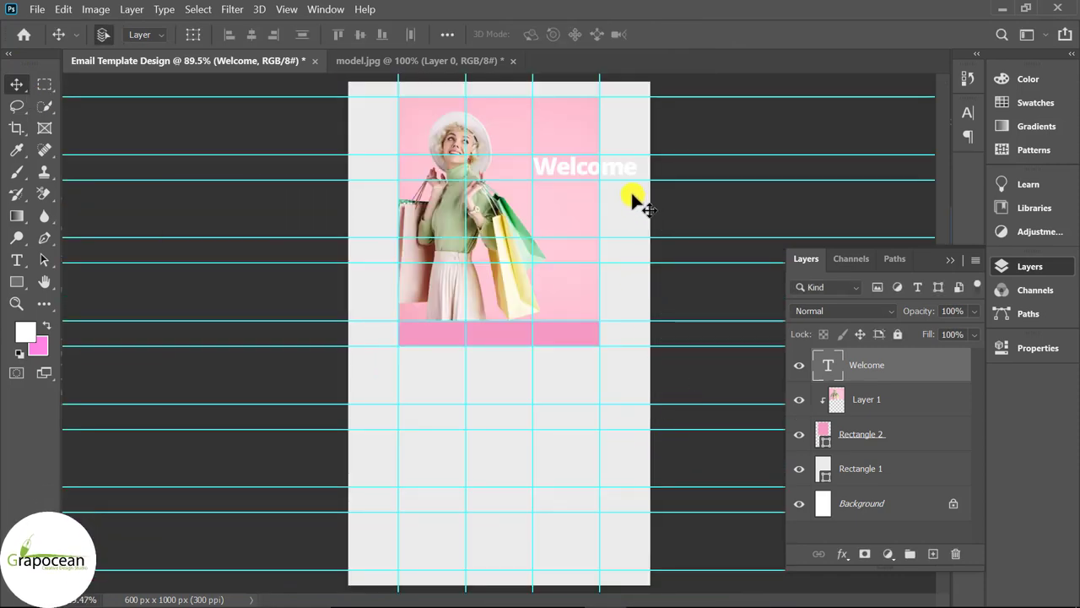
Step: Nudge the 'Welcome' heading about 29 px to the left
{"action": "key", "text": "ctrl+semicolon"}
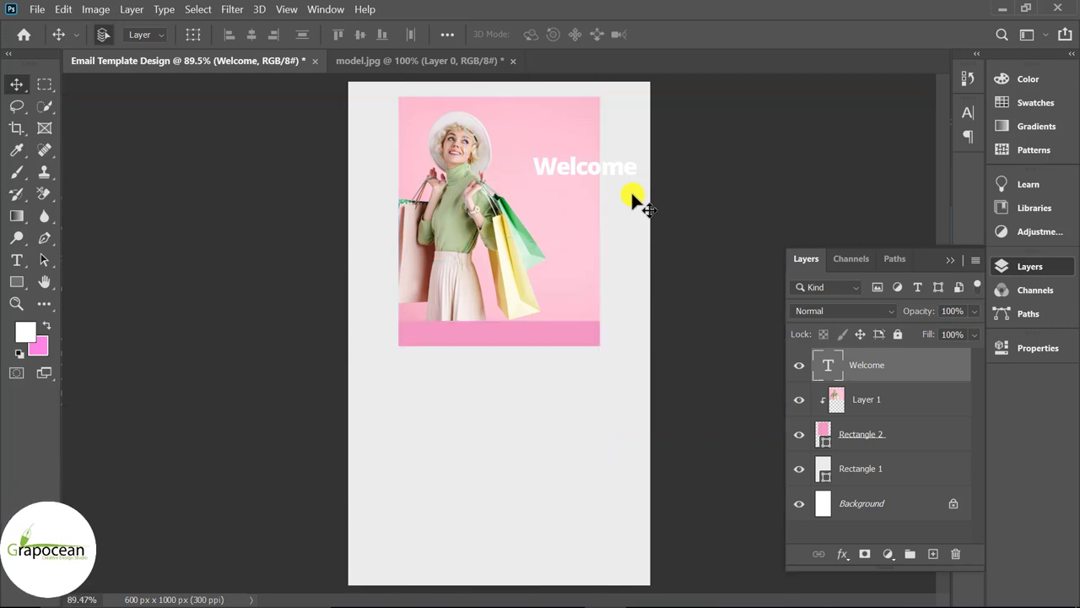
{"action": "key", "text": "ctrl+semicolon"}
{"action": "scroll", "coordinate": [580, 154], "scroll_direction": "up", "scroll_amount": 2}
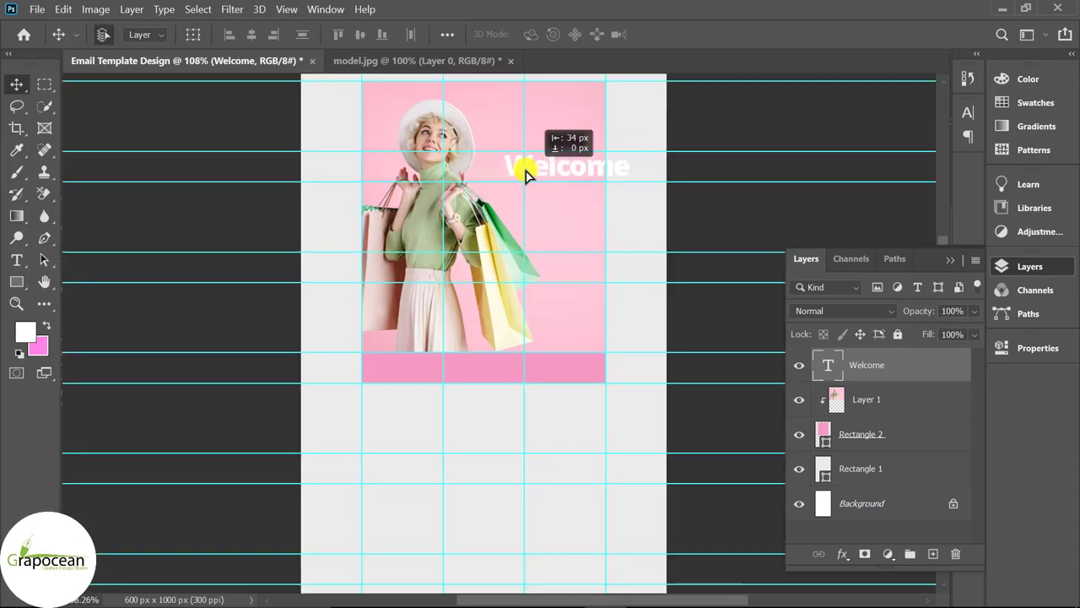
{"action": "left_click_drag", "start_coordinate": [525, 174], "coordinate": [501, 172]}
{"action": "scroll", "coordinate": [588, 166], "scroll_direction": "up", "scroll_amount": 2}
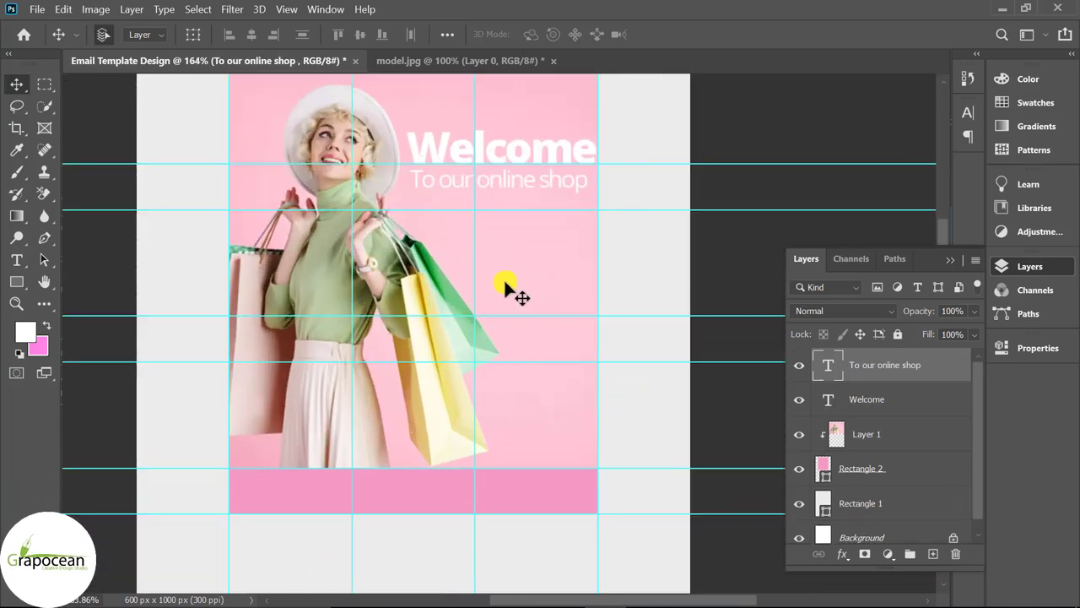
{"action": "left_click", "coordinate": [18, 263]}
Step: Type 60% below the subheading and make it Extrabold at 18.33 pt
{"action": "left_click", "coordinate": [503, 253]}
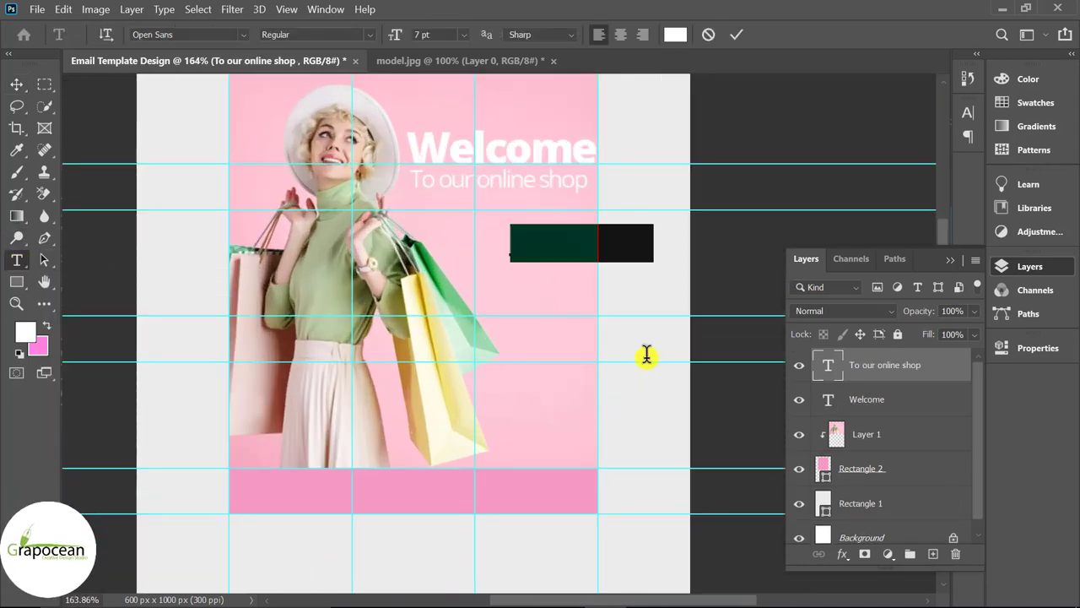
{"action": "key", "text": "BackSpace"}
{"action": "type", "text": "60"}
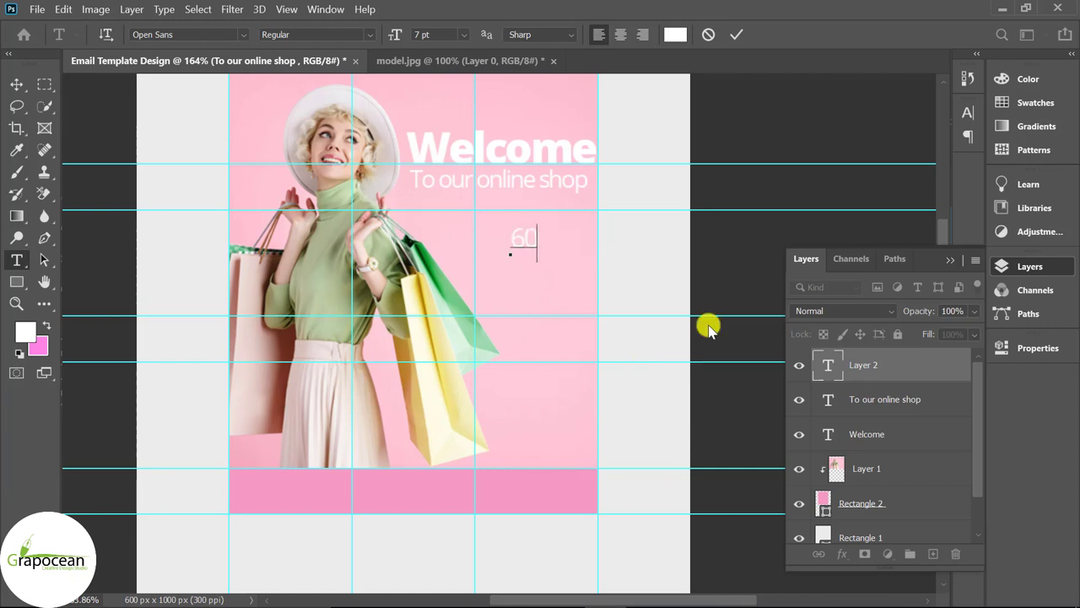
{"action": "type", "text": "%"}
{"action": "scroll", "coordinate": [475, 262], "scroll_direction": "up", "scroll_amount": 2}
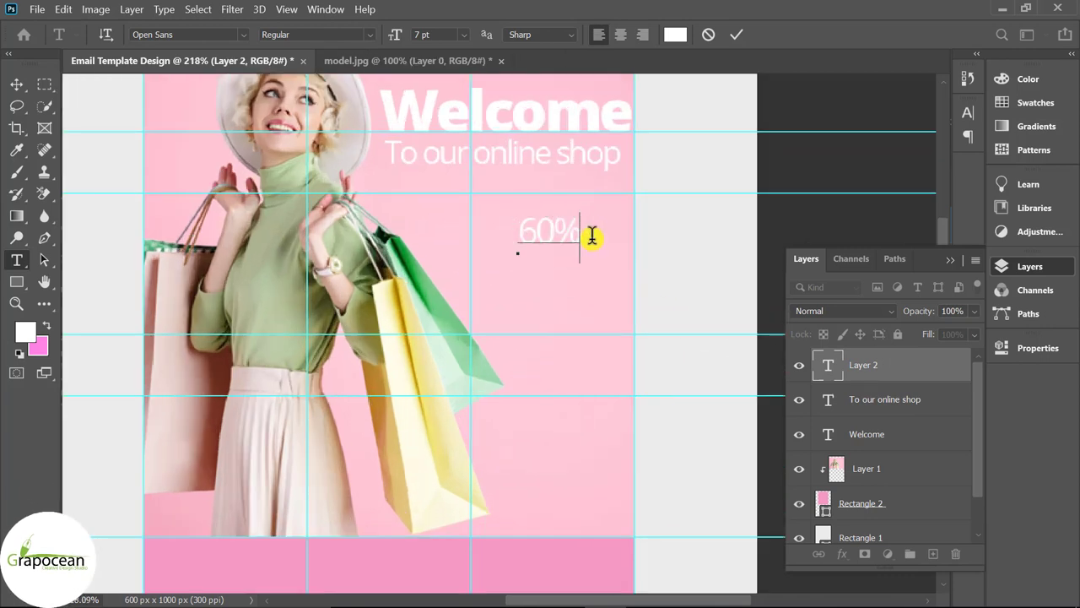
{"action": "left_click_drag", "start_coordinate": [586, 234], "coordinate": [476, 234]}
{"action": "left_click", "coordinate": [365, 34]}
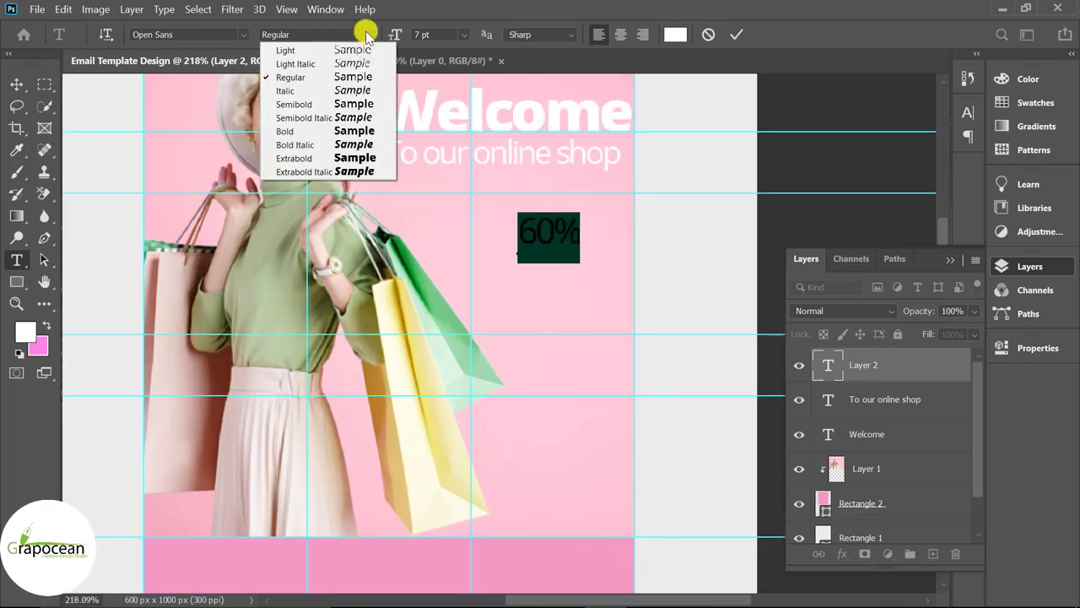
{"action": "left_click", "coordinate": [354, 157]}
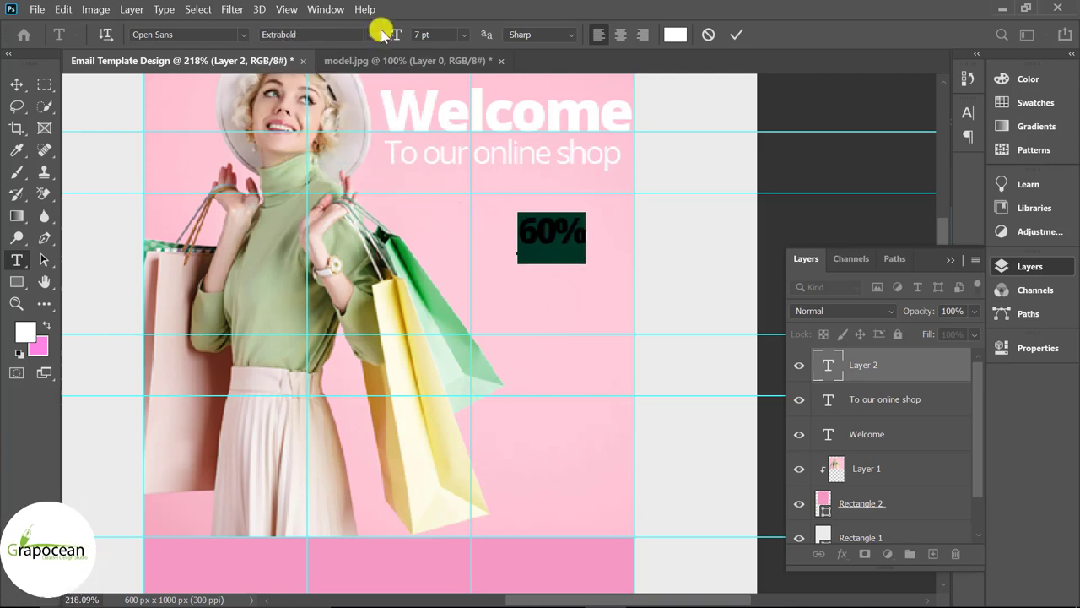
{"action": "left_click", "coordinate": [418, 34]}
{"action": "type", "text": "*1."}
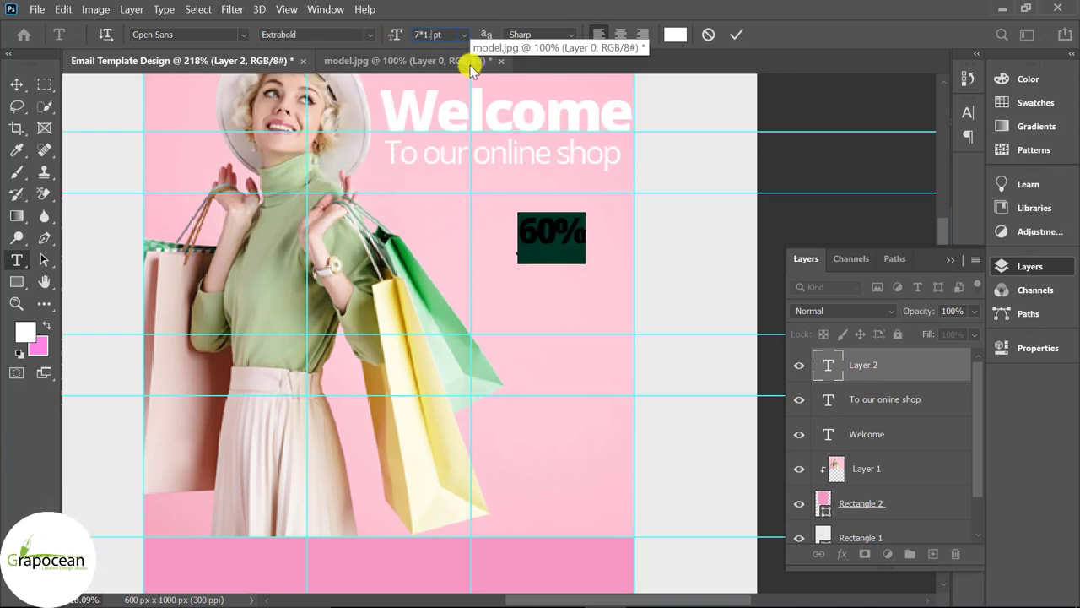
{"action": "type", "text": "5"}
{"action": "key", "text": "Return"}
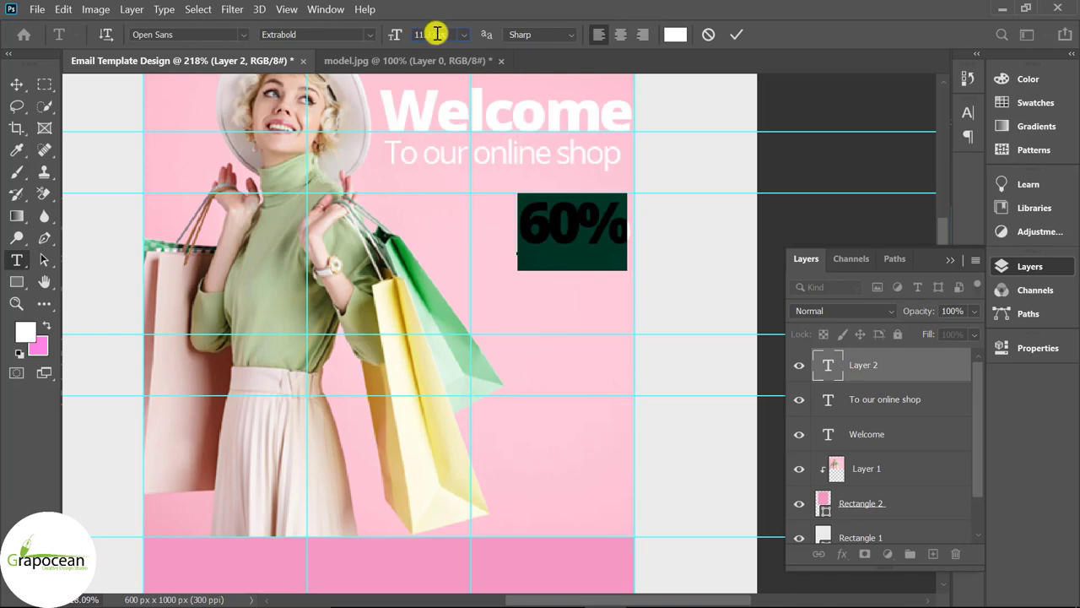
{"action": "type", "text": "*/ pt"}
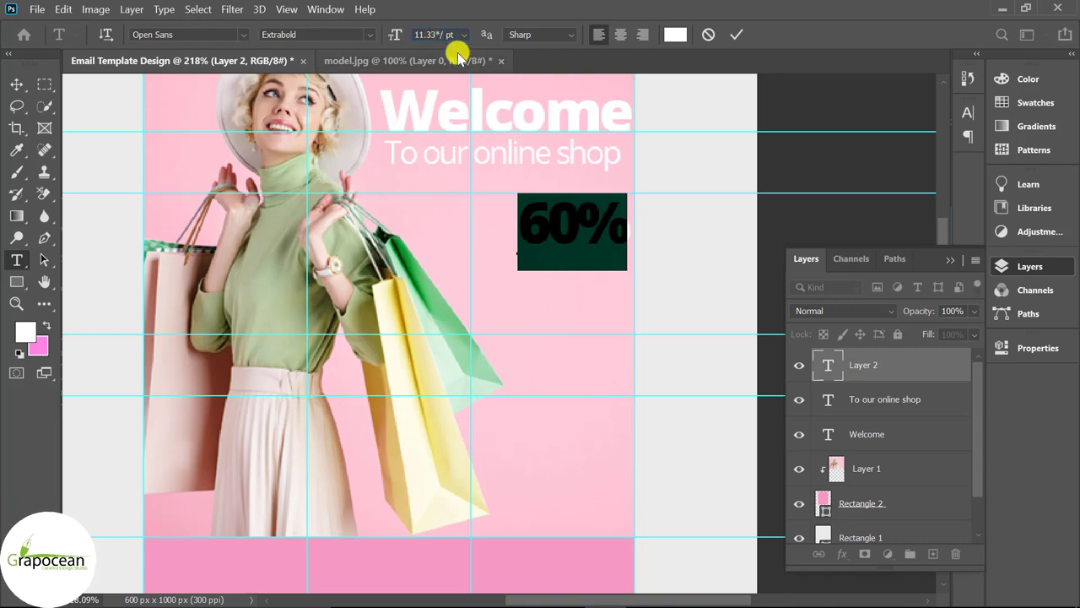
{"action": "type", "text": "5"}
{"action": "key", "text": "Return"}
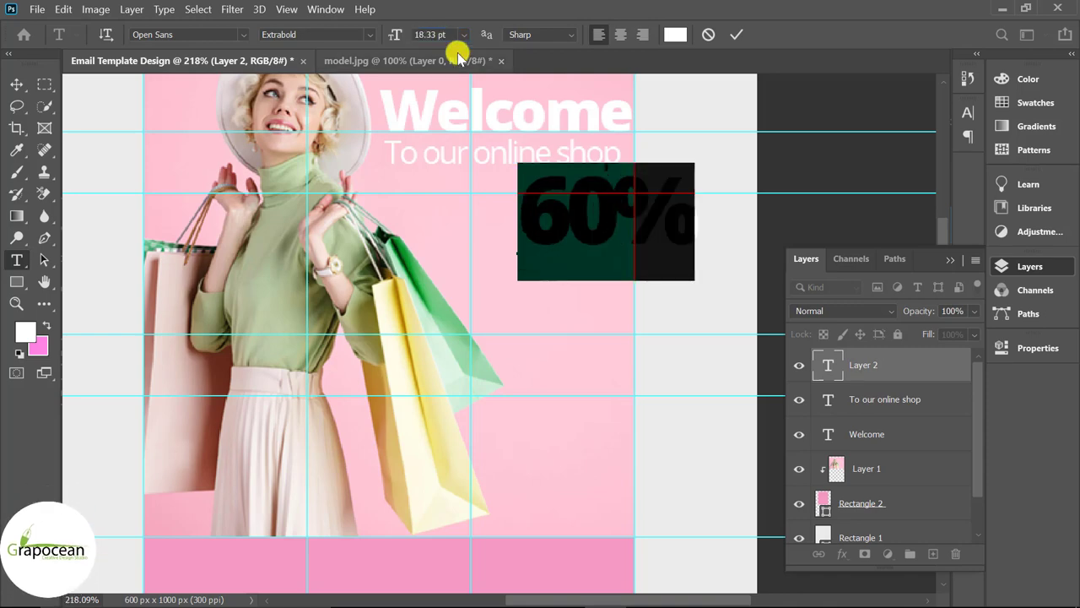
Step: Move 60% under the subheading and loosen its letter spacing
{"action": "left_click", "coordinate": [16, 84]}
{"action": "left_click_drag", "start_coordinate": [565, 205], "coordinate": [470, 242]}
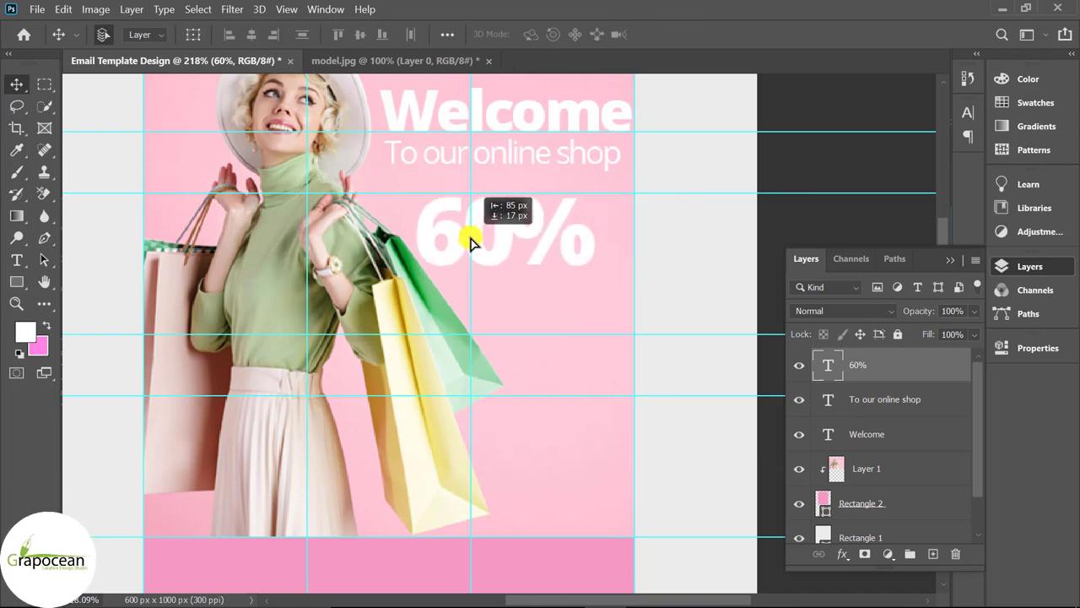
{"action": "key", "text": "t"}
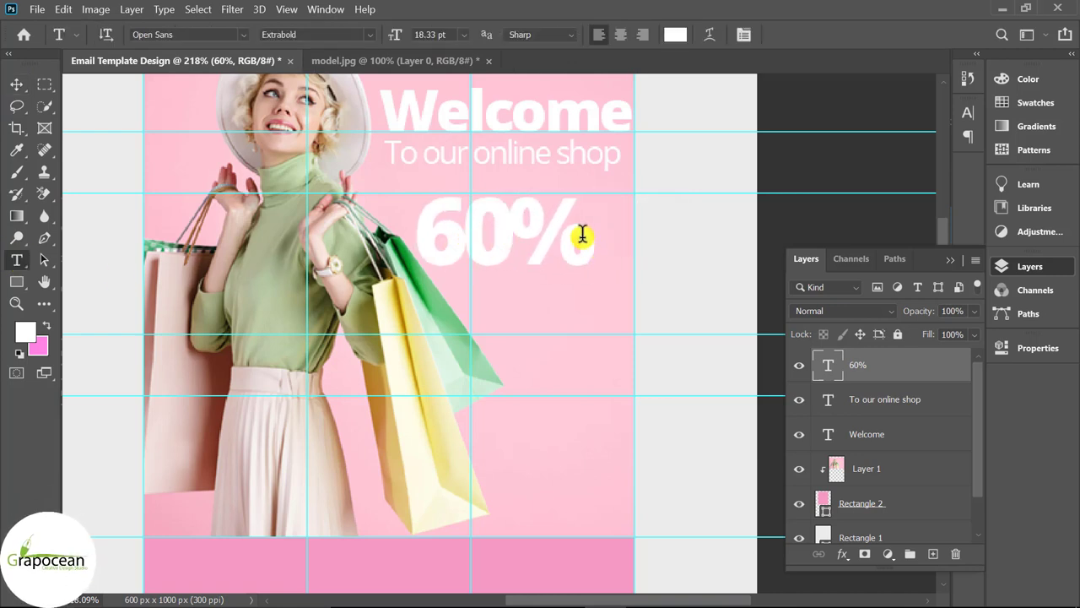
{"action": "left_click_drag", "start_coordinate": [582, 234], "coordinate": [354, 225]}
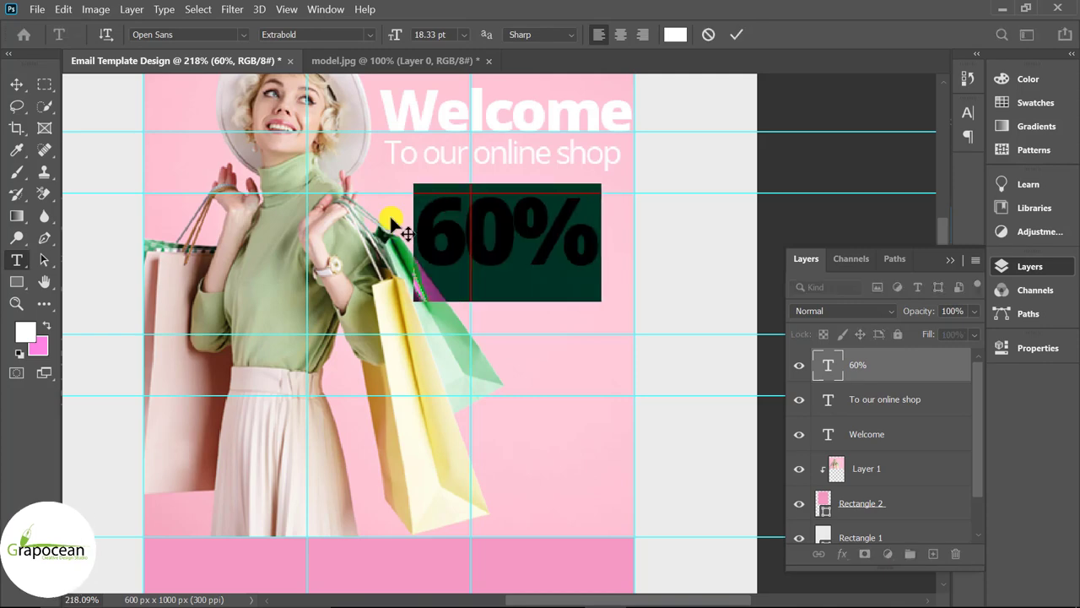
{"action": "key", "text": "alt+Right"}
{"action": "left_click", "coordinate": [16, 84]}
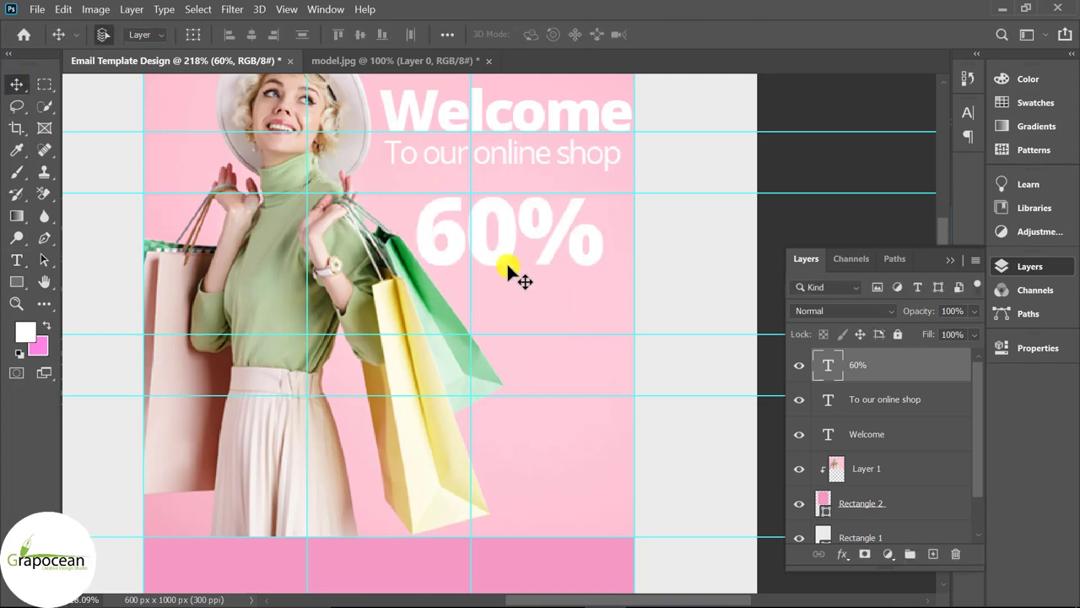
{"action": "scroll", "coordinate": [603, 319], "scroll_direction": "down", "scroll_amount": 3}
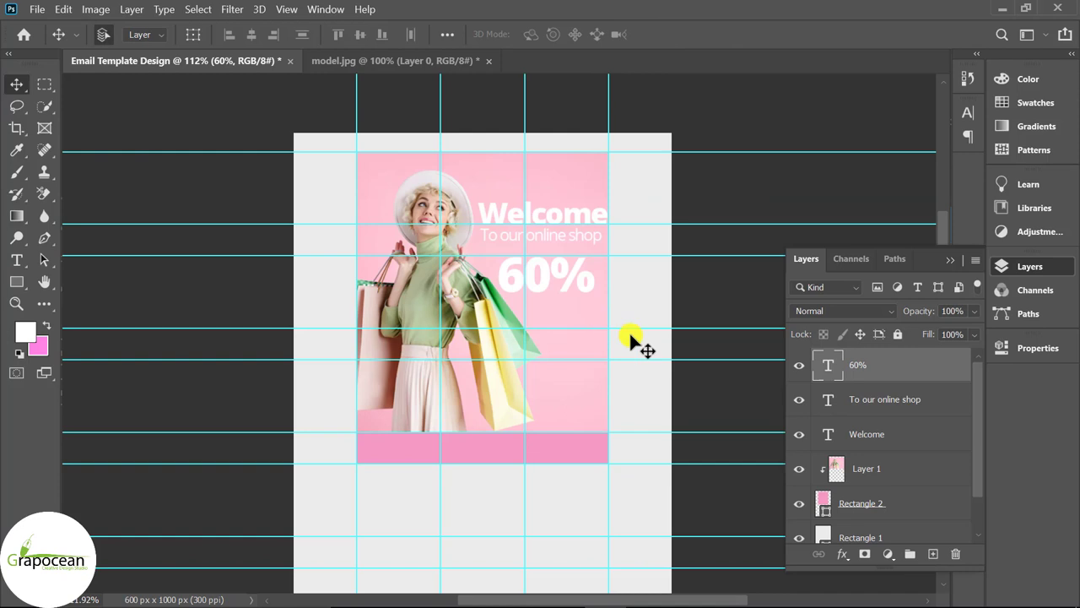
{"action": "scroll", "coordinate": [606, 302], "scroll_direction": "up", "scroll_amount": 4}
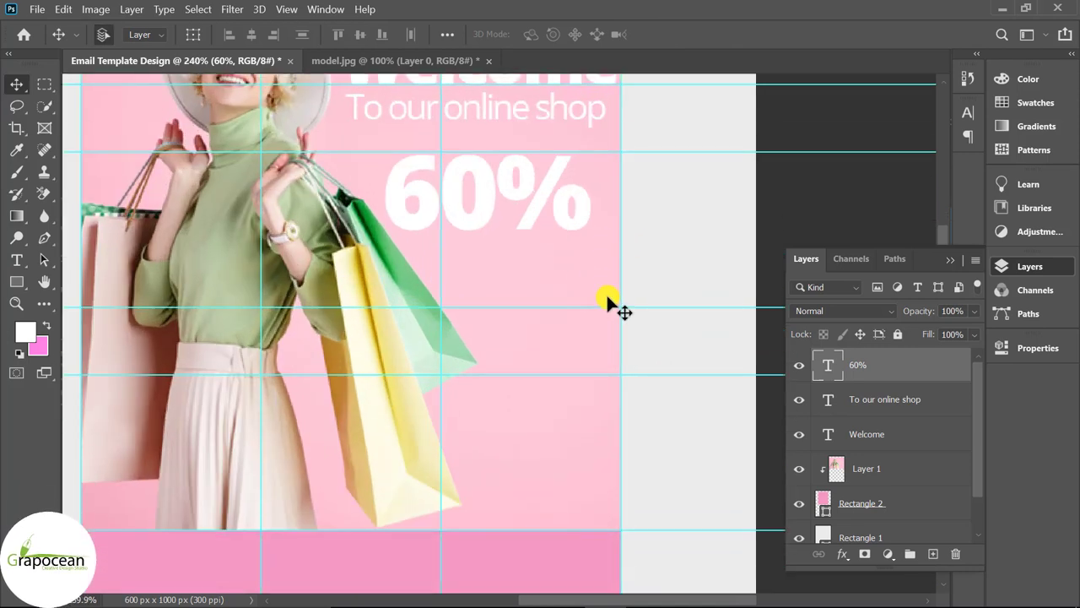
{"action": "scroll", "coordinate": [607, 298], "scroll_direction": "up", "scroll_amount": 3}
Step: Duplicate the tagline below 60% and retype it as 'Discount Now'
{"action": "left_click_drag", "start_coordinate": [517, 205], "coordinate": [615, 346]}
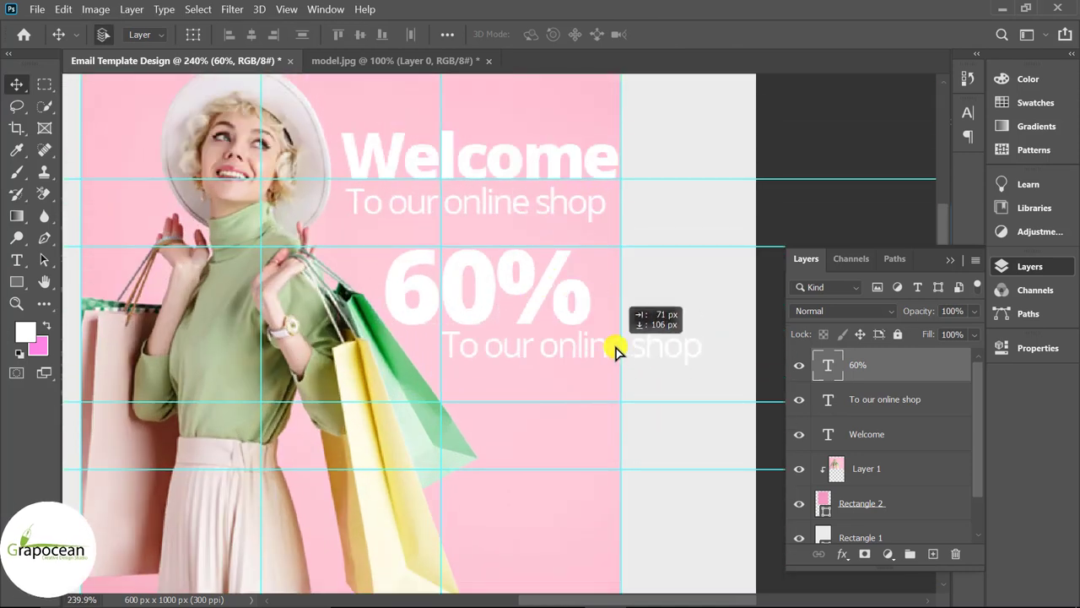
{"action": "double_click", "coordinate": [831, 387]}
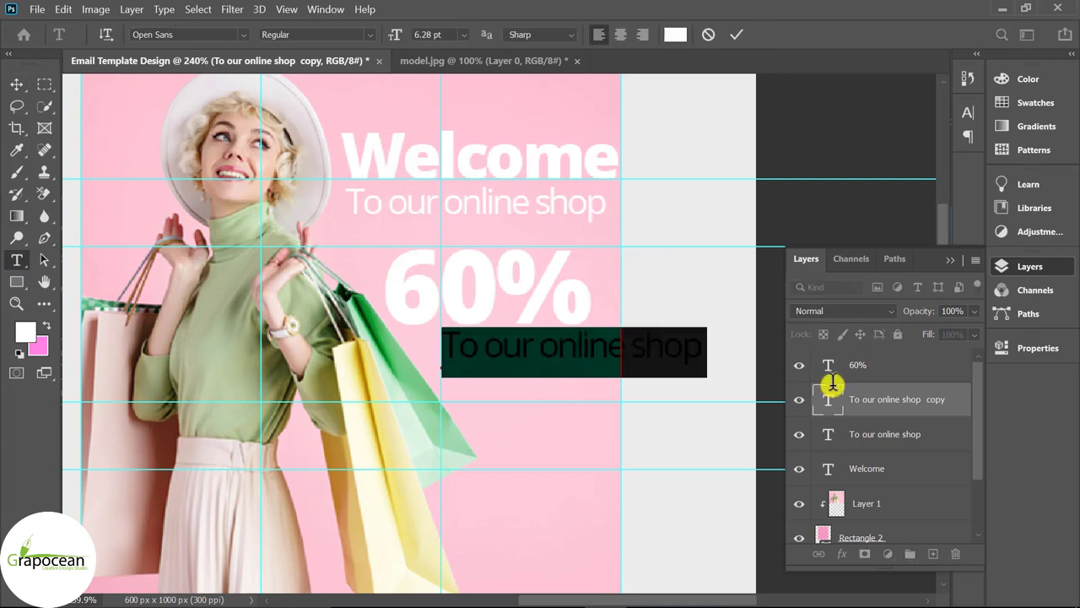
{"action": "key", "text": "BackSpace"}
{"action": "type", "text": "Discount Now"}
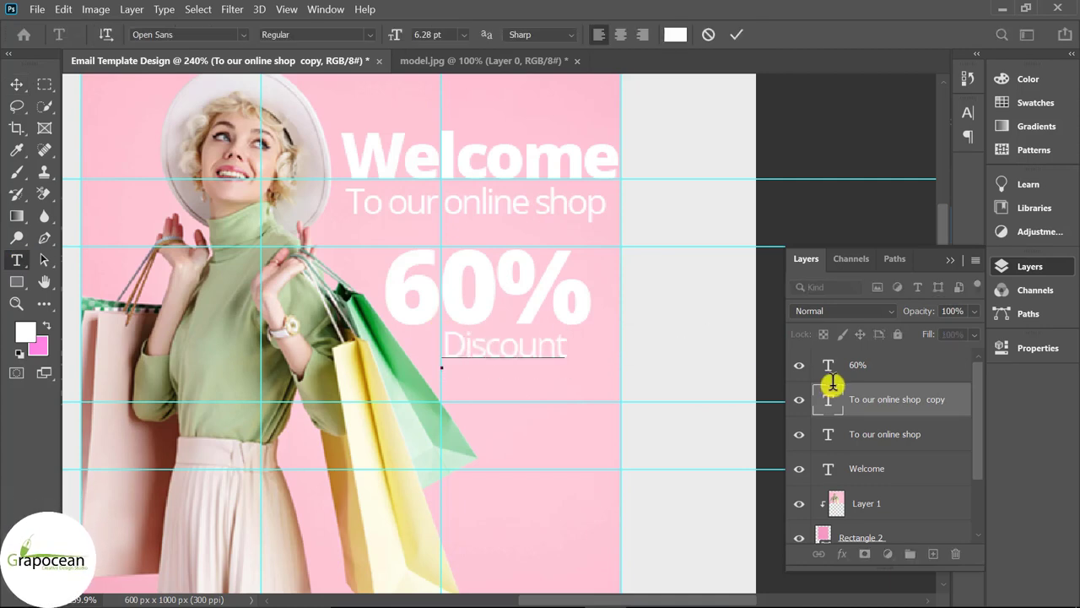
{"action": "left_click", "coordinate": [17, 85]}
Step: Nudge Discount Now, 60% and To our online shop right so they align
{"action": "left_click_drag", "start_coordinate": [483, 352], "coordinate": [498, 347]}
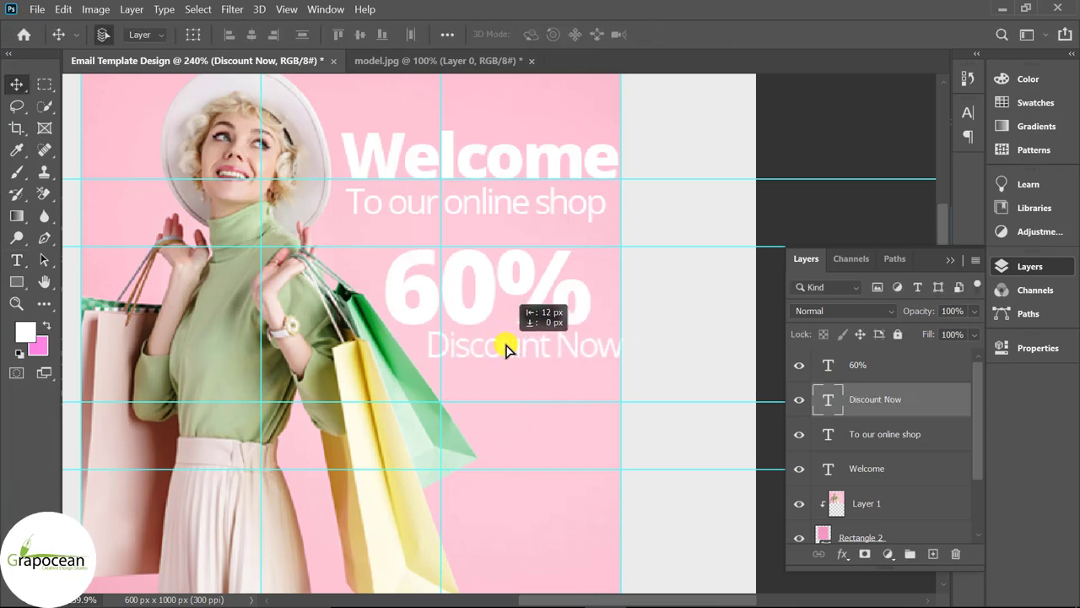
{"action": "mouse_move", "coordinate": [578, 300]}
{"action": "left_mouse_down"}
{"action": "mouse_move", "coordinate": [605, 299]}
{"action": "mouse_move", "coordinate": [606, 309]}
{"action": "left_mouse_up"}
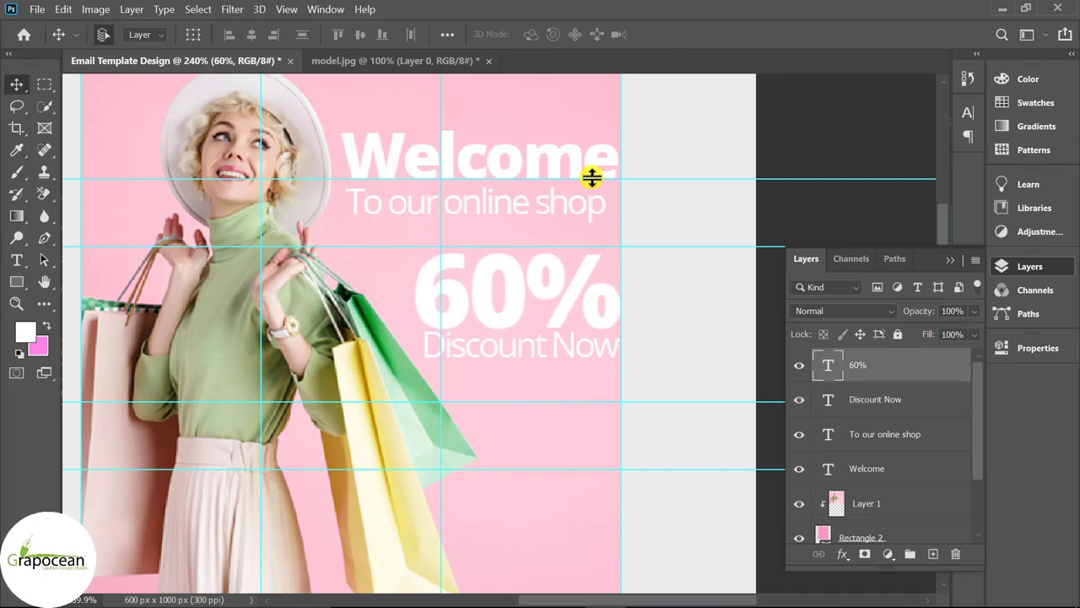
{"action": "left_click_drag", "start_coordinate": [592, 177], "coordinate": [618, 210]}
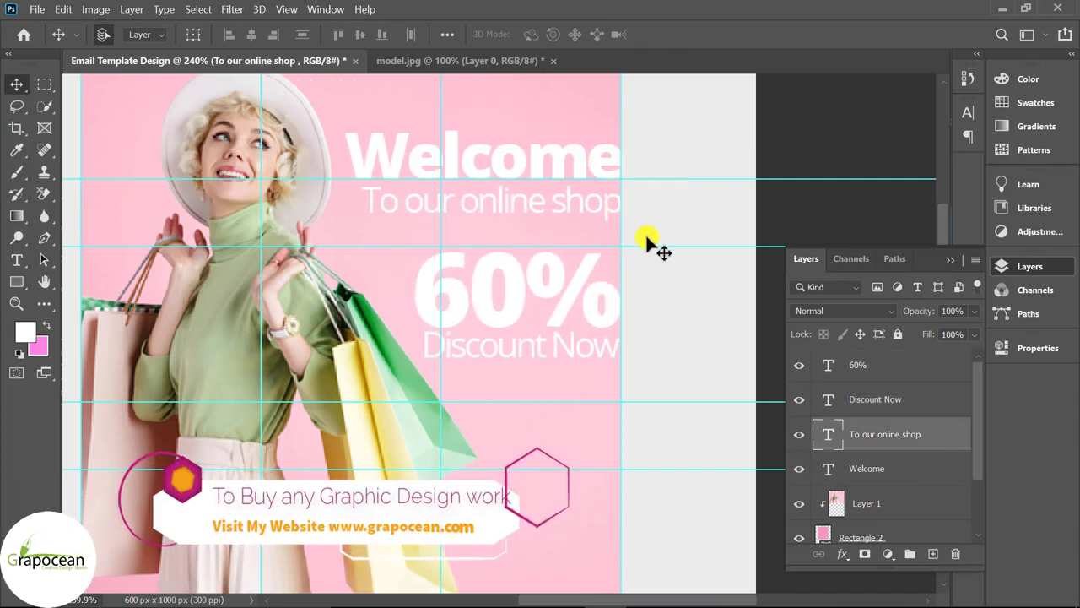
{"action": "left_click", "coordinate": [613, 348]}
{"action": "scroll", "coordinate": [651, 395], "scroll_direction": "down", "scroll_amount": 5}
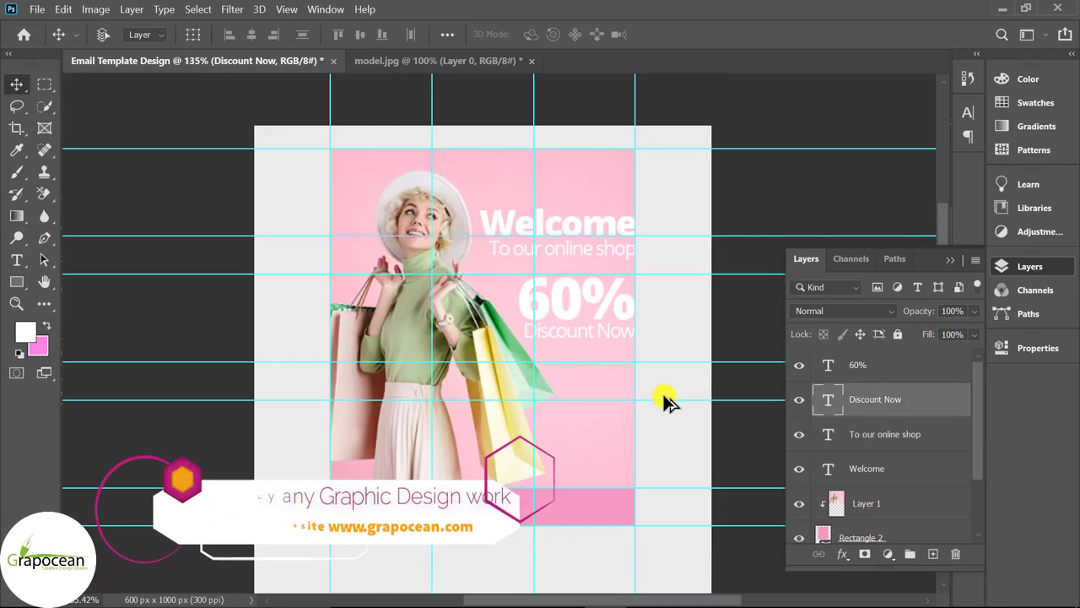
Step: Recolour the 60% text with the pink sampled from the bar below the photo
{"action": "left_click", "coordinate": [17, 260]}
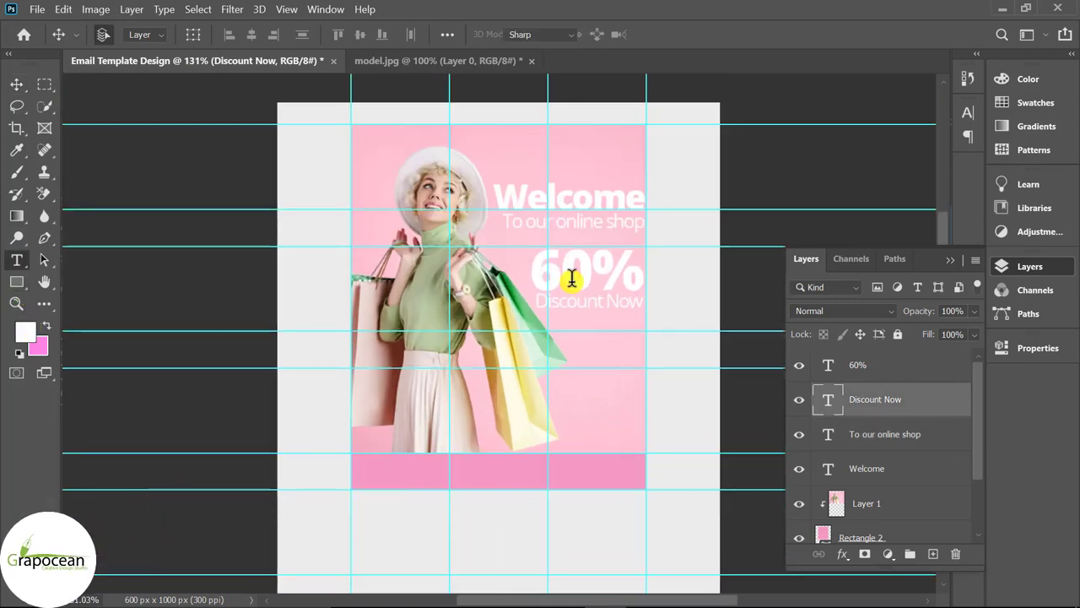
{"action": "left_click", "coordinate": [560, 278]}
{"action": "key", "text": "ctrl+a"}
{"action": "left_click", "coordinate": [675, 34]}
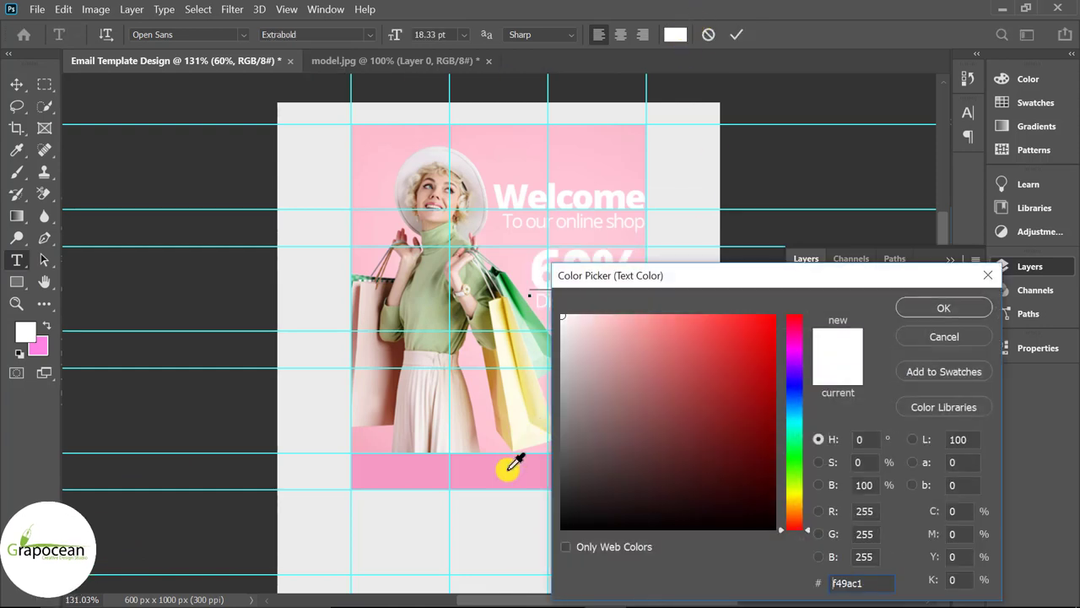
{"action": "left_click", "coordinate": [506, 458]}
{"action": "mouse_move", "coordinate": [730, 293]}
{"action": "left_mouse_down"}
{"action": "mouse_move", "coordinate": [792, 432]}
{"action": "mouse_move", "coordinate": [439, 398]}
{"action": "left_mouse_up"}
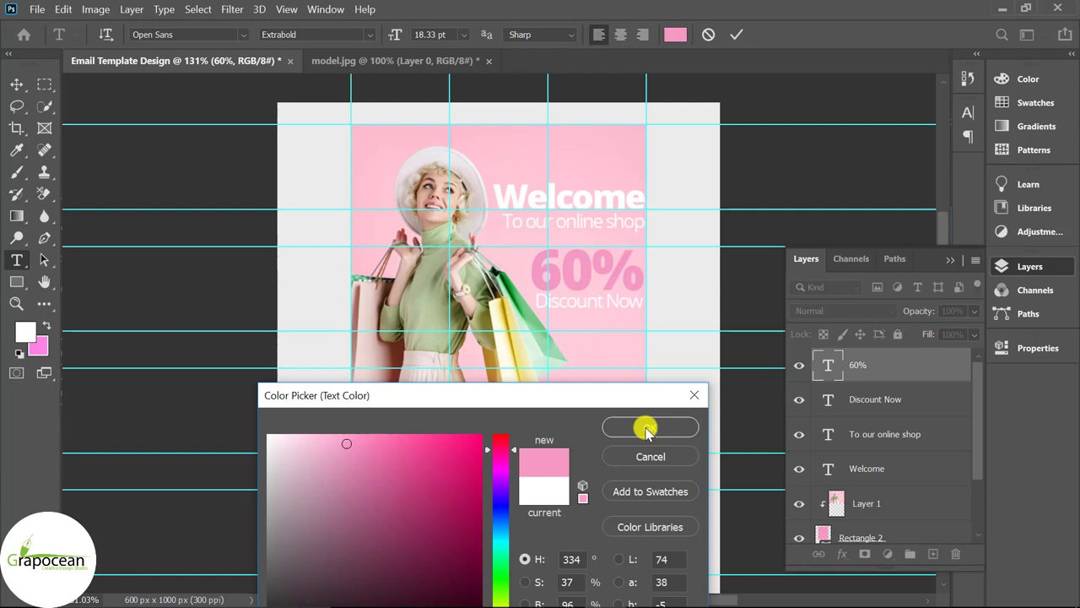
{"action": "left_click", "coordinate": [647, 428]}
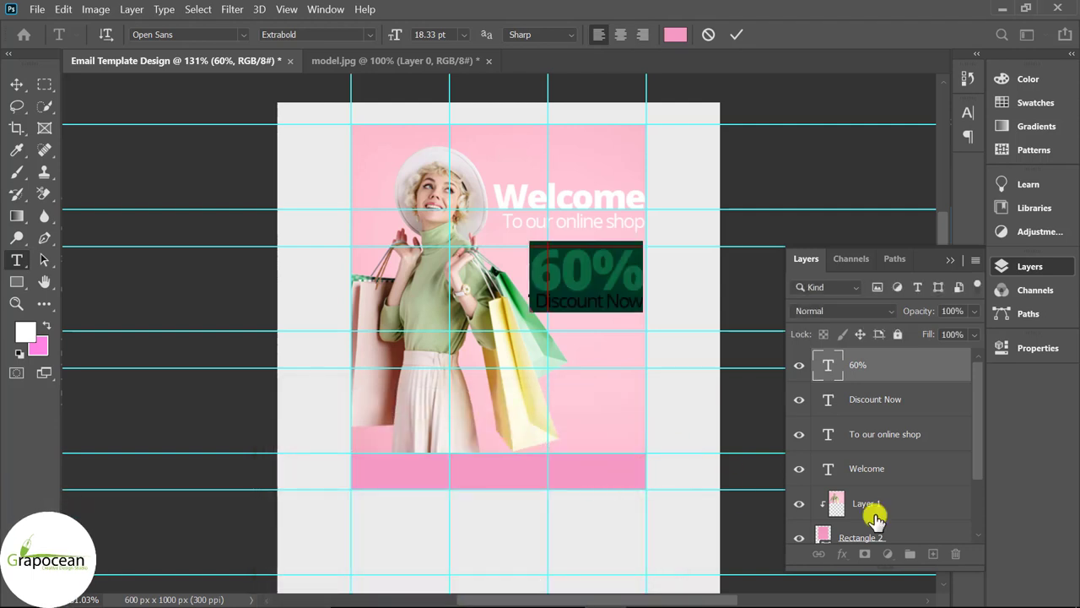
{"action": "scroll", "coordinate": [939, 517], "scroll_direction": "down", "scroll_amount": 2}
{"action": "scroll", "coordinate": [939, 516], "scroll_direction": "up", "scroll_amount": 2}
{"action": "left_click", "coordinate": [18, 84]}
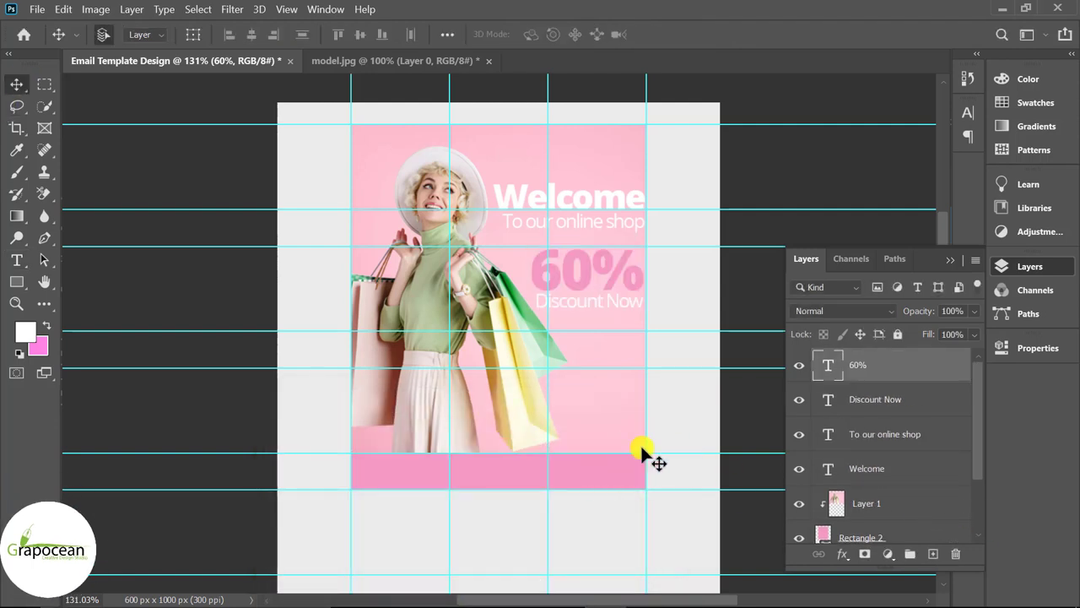
{"action": "scroll", "coordinate": [651, 446], "scroll_direction": "down", "scroll_amount": 2}
{"action": "scroll", "coordinate": [619, 187], "scroll_direction": "up", "scroll_amount": 2}
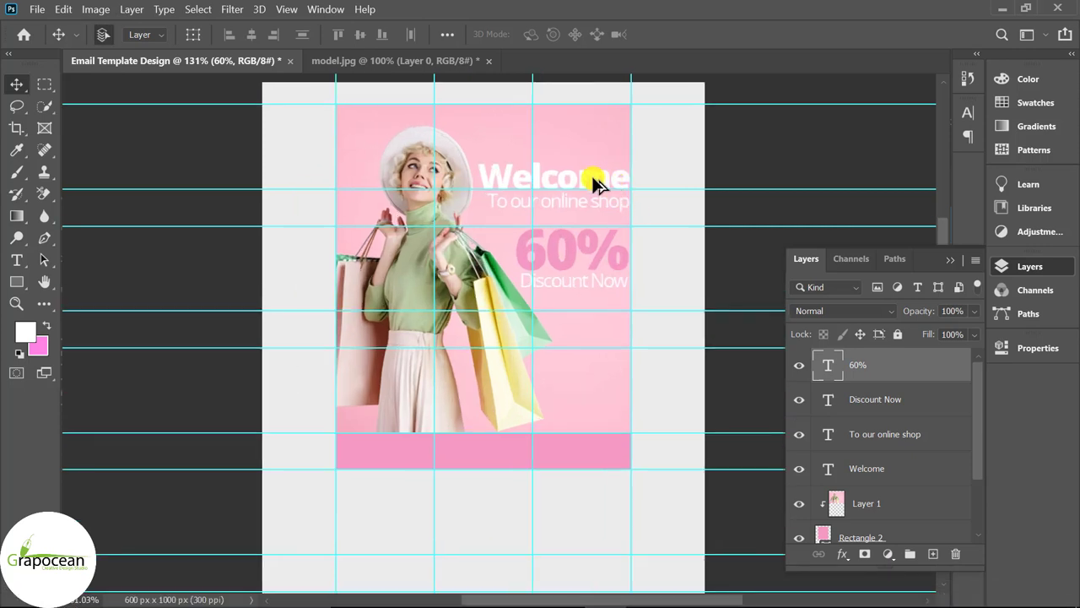
Step: Copy Welcome onto the pink bar and retype it as 'Buy your product from us'
{"action": "mouse_move", "coordinate": [591, 180]}
{"action": "left_mouse_down"}
{"action": "mouse_move", "coordinate": [487, 454]}
{"action": "mouse_move", "coordinate": [458, 453]}
{"action": "left_mouse_up"}
{"action": "key", "text": "t"}
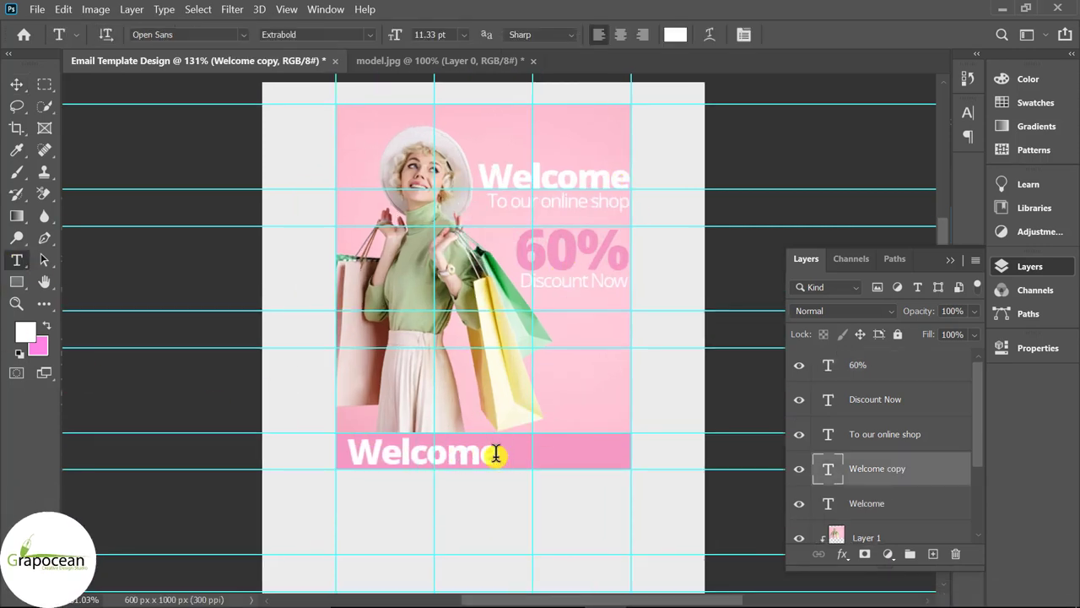
{"action": "double_click", "coordinate": [495, 454]}
{"action": "type", "text": "Buy"}
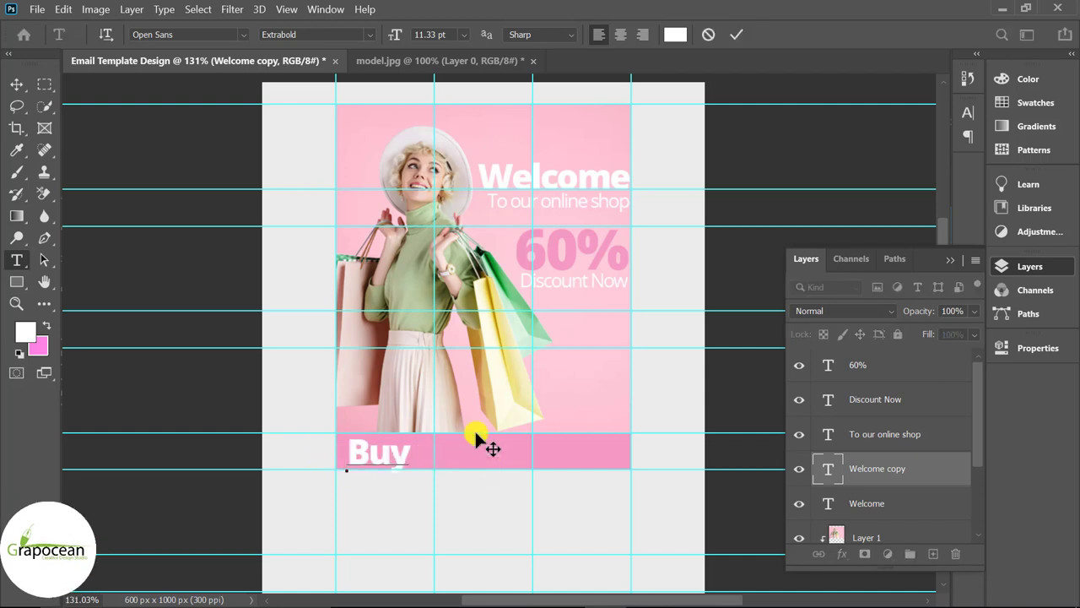
{"action": "type", "text": " your product from"}
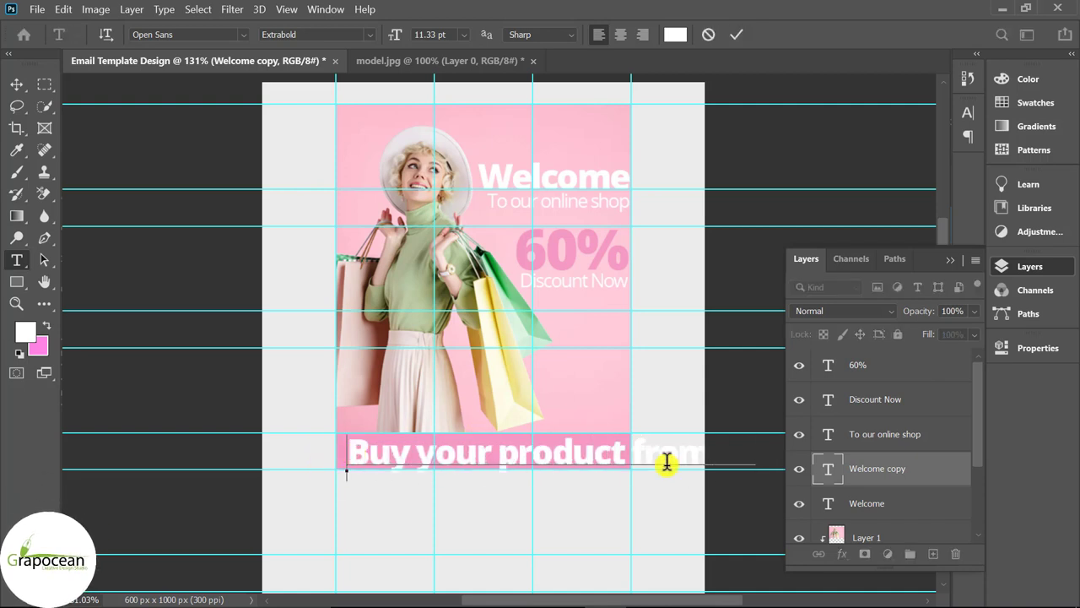
Step: Make the caption Regular Bree Serif at a smaller size and position it in the bar
{"action": "key", "text": "ctrl+a"}
{"action": "left_click", "coordinate": [369, 35]}
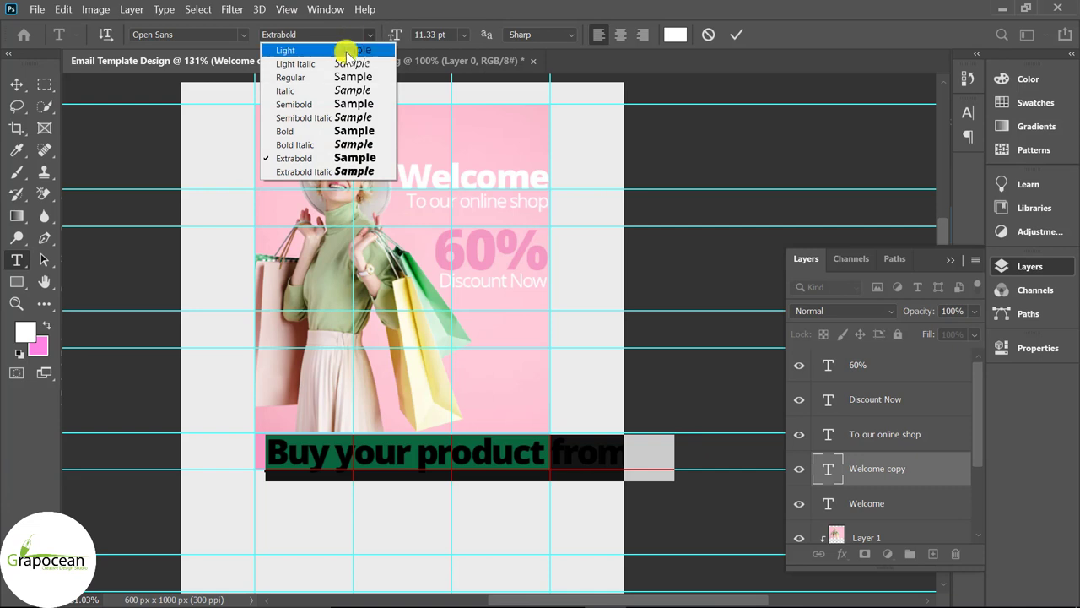
{"action": "left_click", "coordinate": [333, 77]}
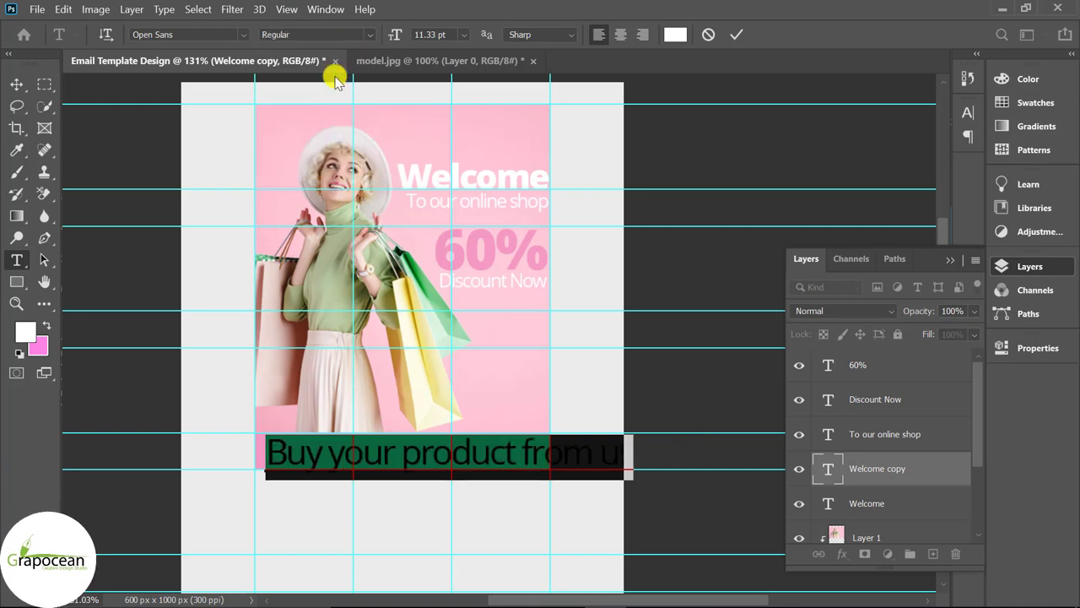
{"action": "left_click", "coordinate": [244, 34]}
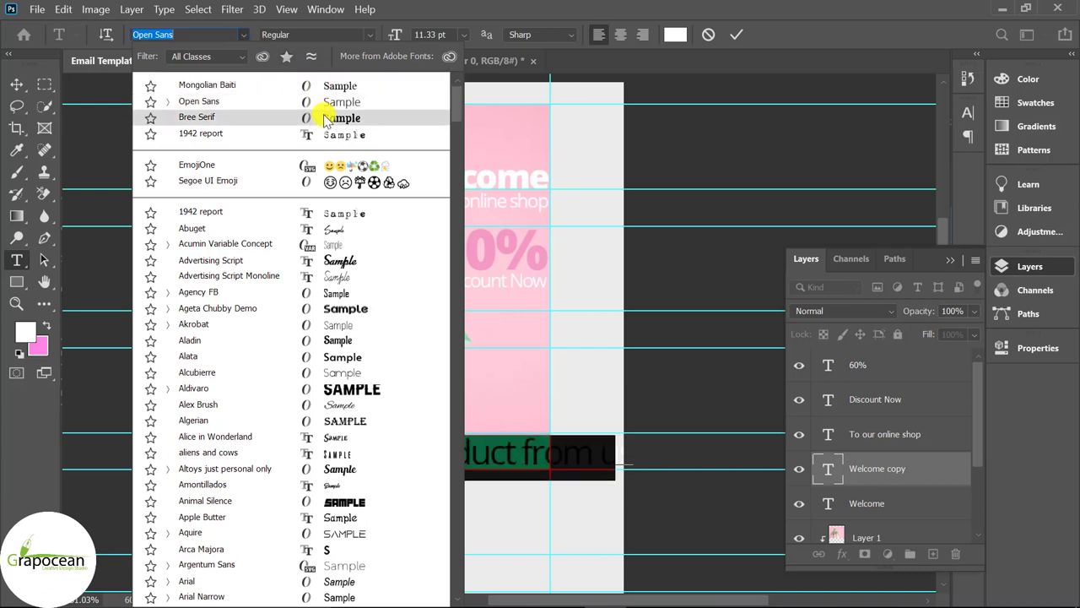
{"action": "left_click", "coordinate": [327, 118]}
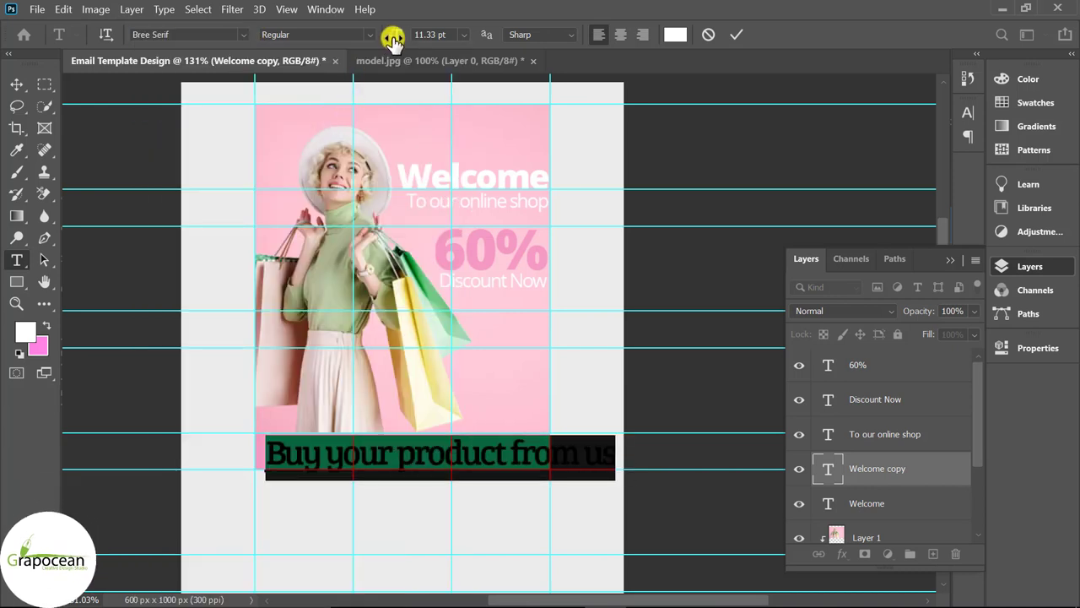
{"action": "left_click_drag", "start_coordinate": [395, 37], "coordinate": [391, 40]}
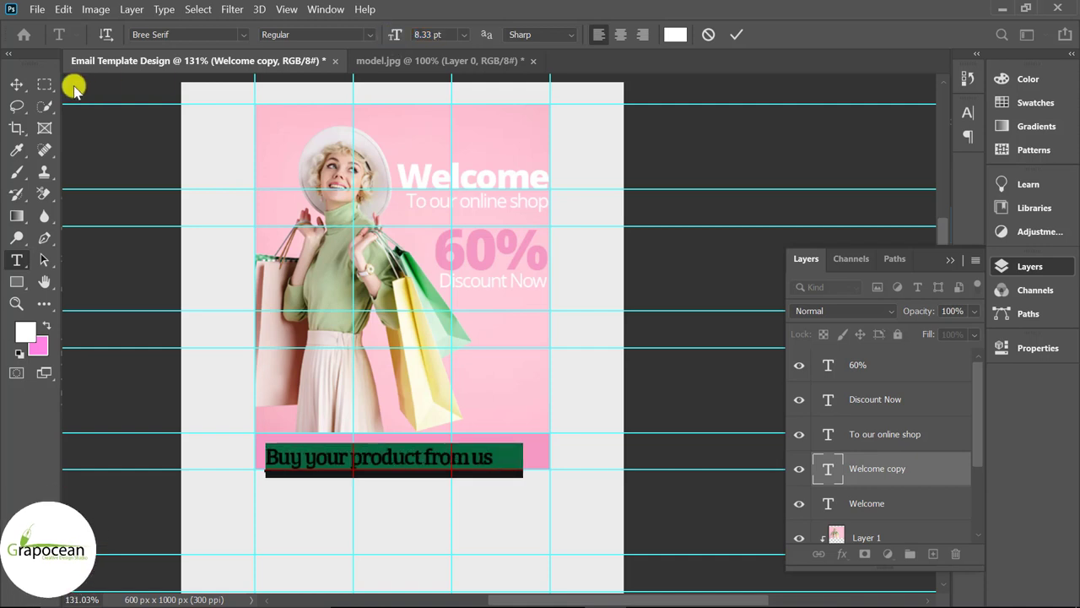
{"action": "left_click", "coordinate": [16, 84]}
{"action": "left_click_drag", "start_coordinate": [419, 467], "coordinate": [432, 462]}
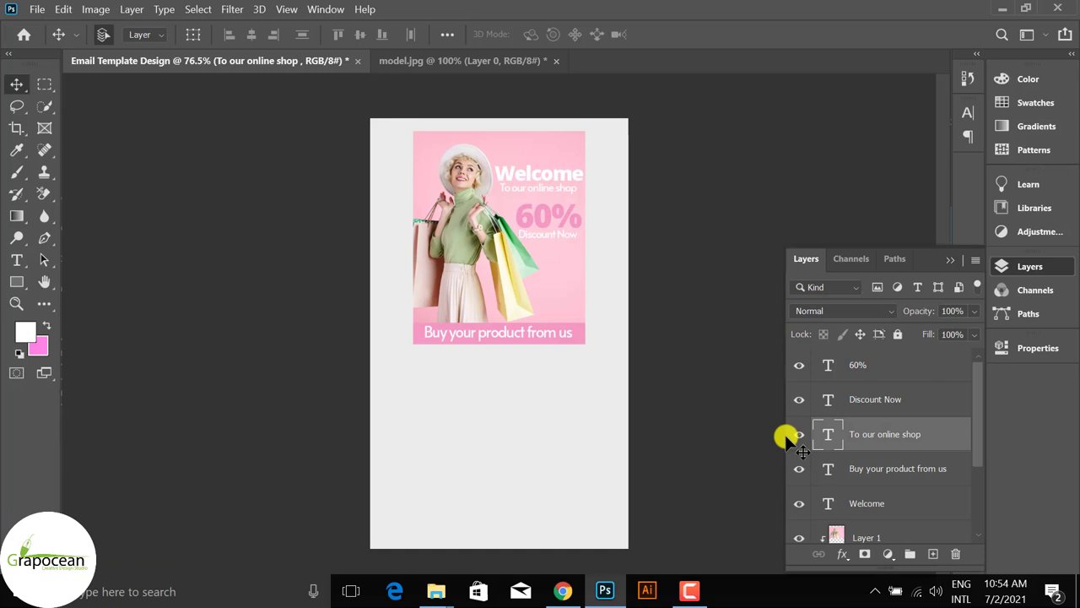
Step: Stretch the pink Rectangle 2 further down the page to 400 × 610 px
{"action": "scroll", "coordinate": [881, 483], "scroll_direction": "down", "scroll_amount": 3}
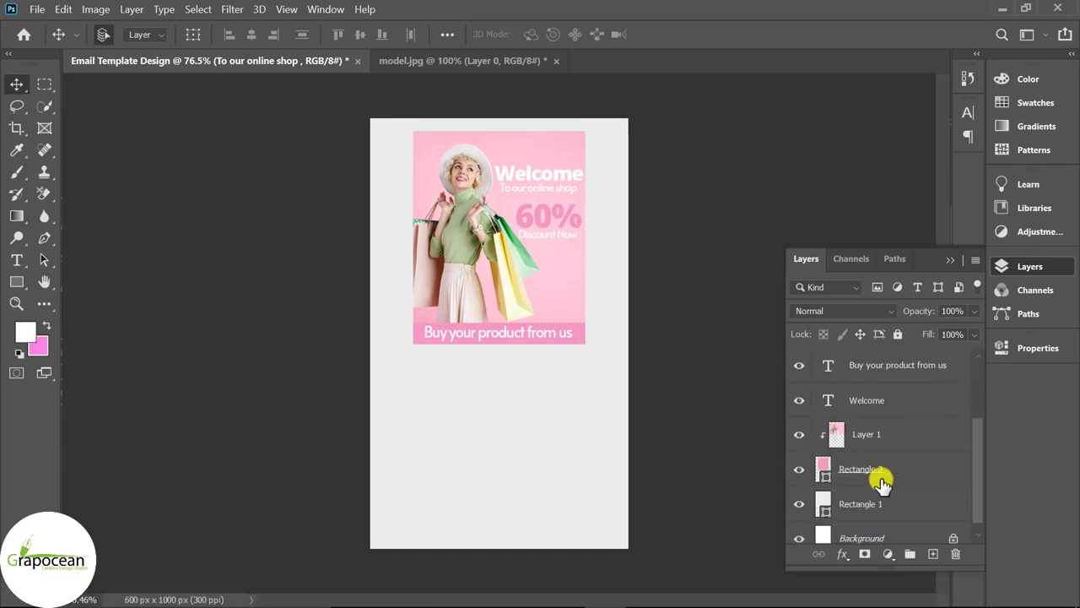
{"action": "left_click", "coordinate": [881, 482]}
{"action": "key", "text": "ctrl+t"}
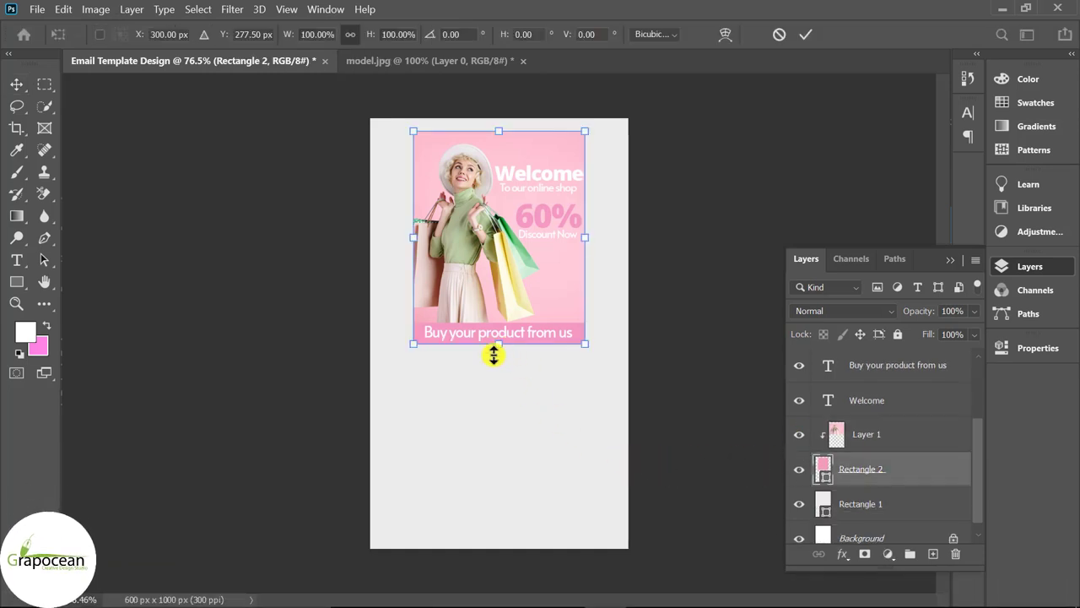
{"action": "left_click_drag", "start_coordinate": [494, 355], "coordinate": [499, 408]}
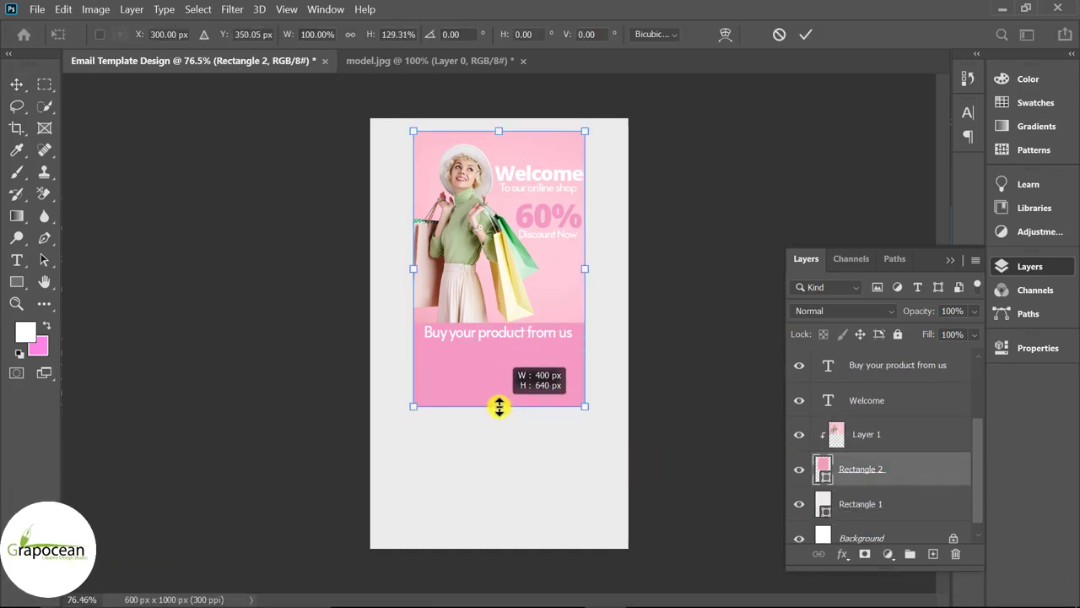
{"action": "left_click_drag", "start_coordinate": [499, 407], "coordinate": [503, 395]}
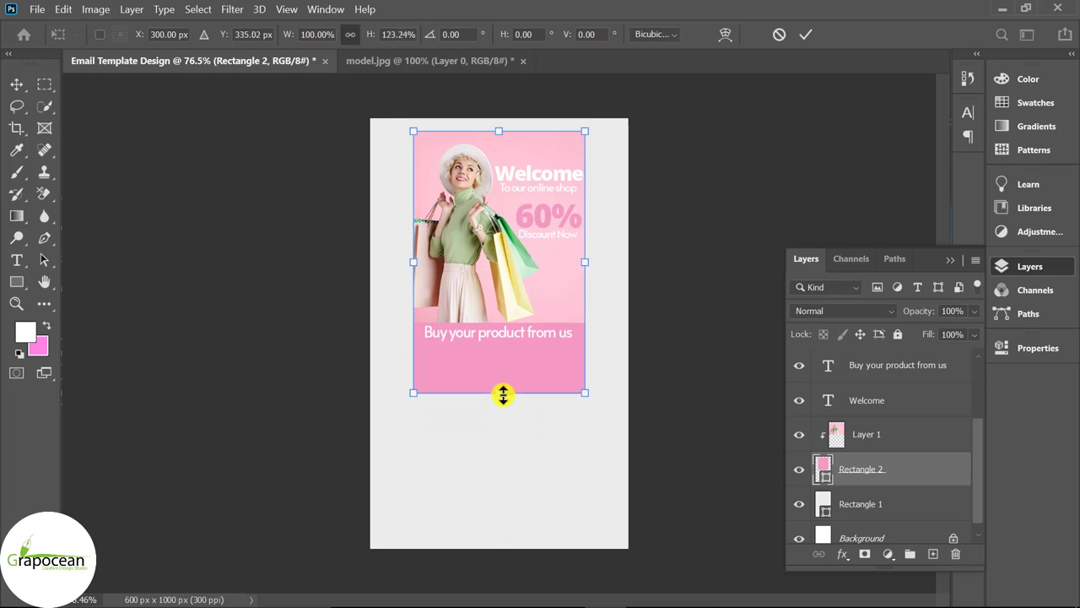
{"action": "key", "text": "ctrl+semicolon"}
{"action": "scroll", "coordinate": [509, 394], "scroll_direction": "up", "scroll_amount": 3}
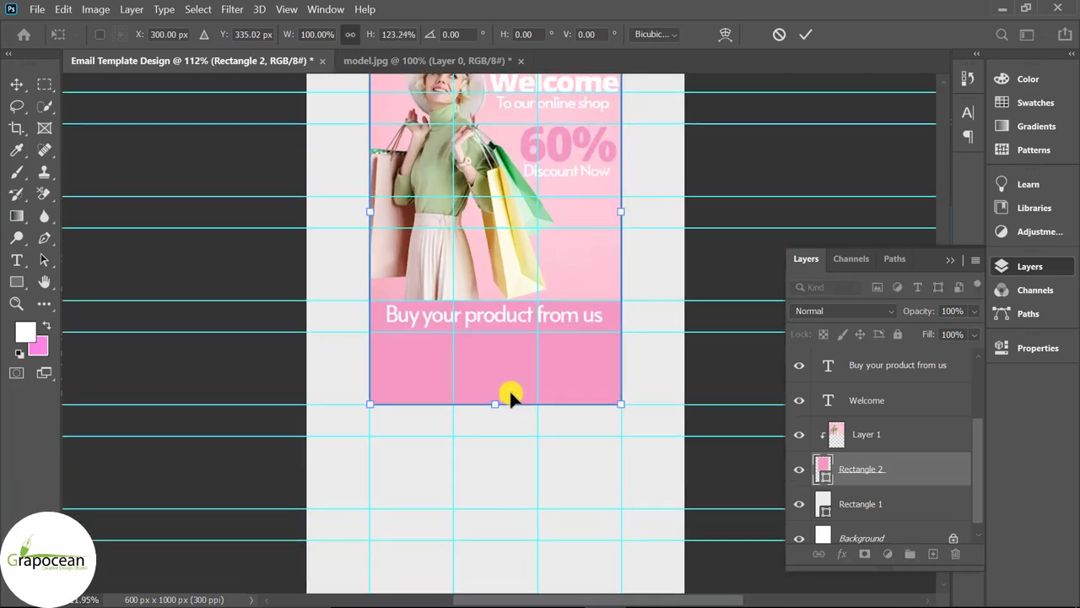
{"action": "scroll", "coordinate": [503, 390], "scroll_direction": "down", "scroll_amount": 1}
{"action": "mouse_move", "coordinate": [497, 388]}
{"action": "left_mouse_down"}
{"action": "mouse_move", "coordinate": [497, 365]}
{"action": "mouse_move", "coordinate": [494, 390]}
{"action": "left_mouse_up"}
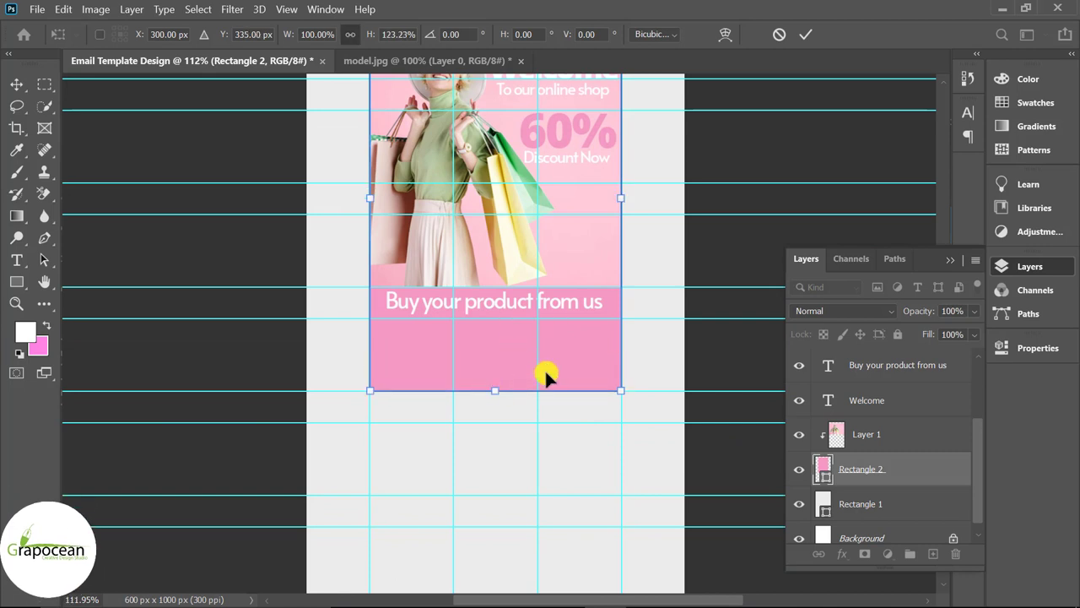
{"action": "left_click", "coordinate": [806, 33]}
{"action": "scroll", "coordinate": [591, 431], "scroll_direction": "down", "scroll_amount": 2}
{"action": "scroll", "coordinate": [624, 435], "scroll_direction": "down", "scroll_amount": 1}
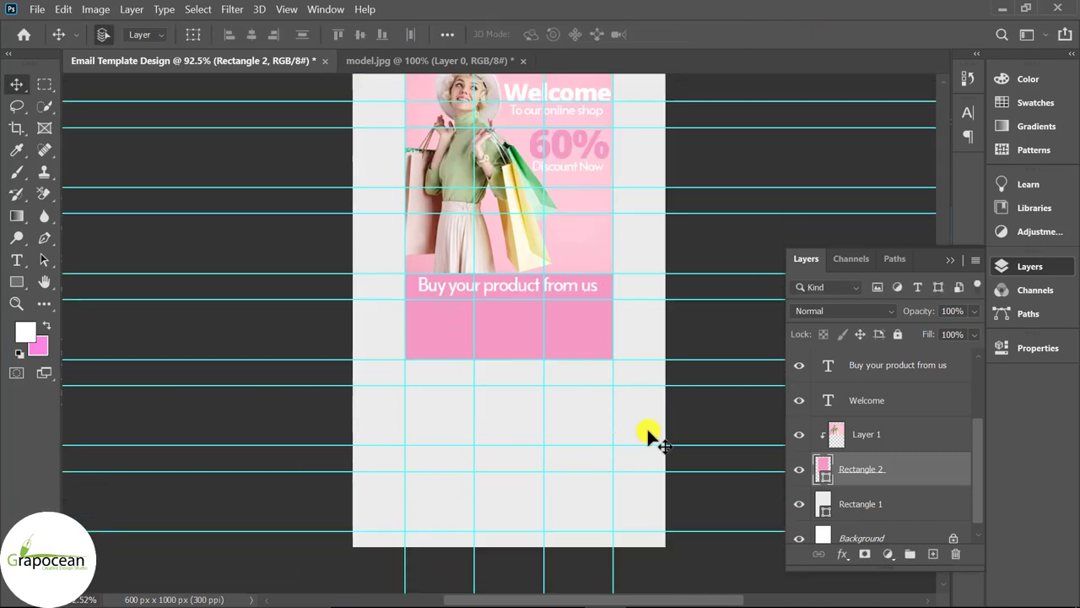
{"action": "scroll", "coordinate": [612, 434], "scroll_direction": "up", "scroll_amount": 1}
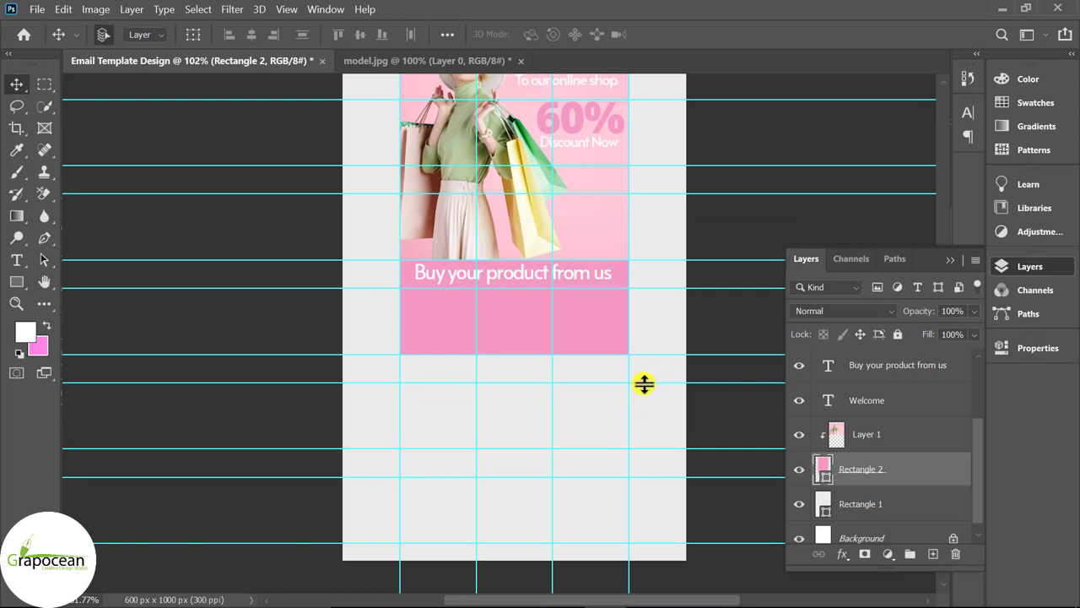
{"action": "scroll", "coordinate": [629, 382], "scroll_direction": "up", "scroll_amount": 1}
{"action": "scroll", "coordinate": [591, 371], "scroll_direction": "up", "scroll_amount": 2}
Step: Draw a 192 × 46 px rectangle in the pink bar with 9 px rounded corners
{"action": "right_click", "coordinate": [16, 282]}
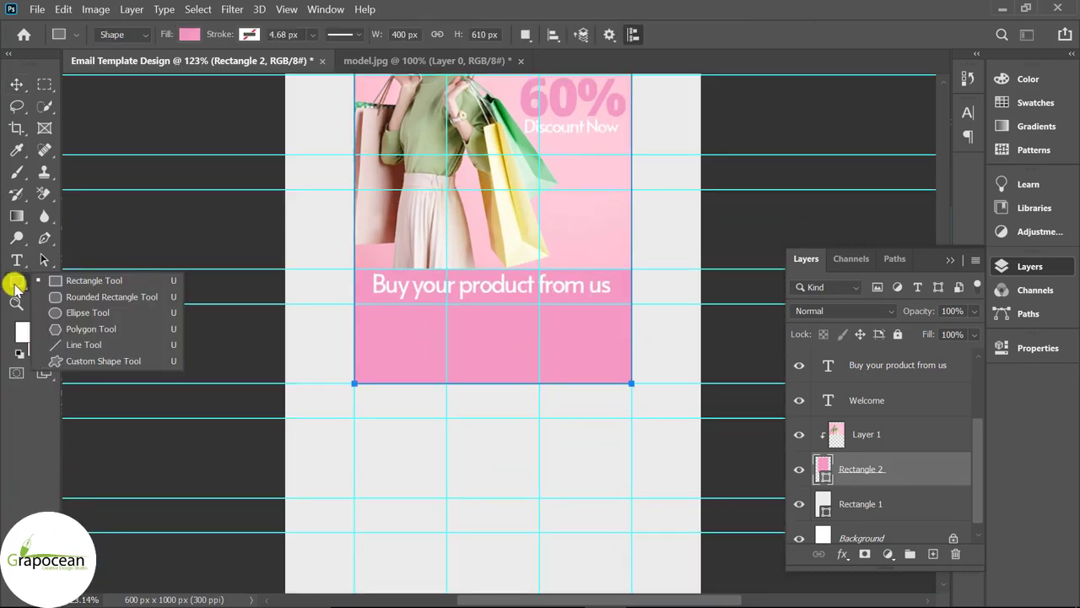
{"action": "left_click", "coordinate": [59, 280]}
{"action": "scroll", "coordinate": [869, 365], "scroll_direction": "up", "scroll_amount": 3}
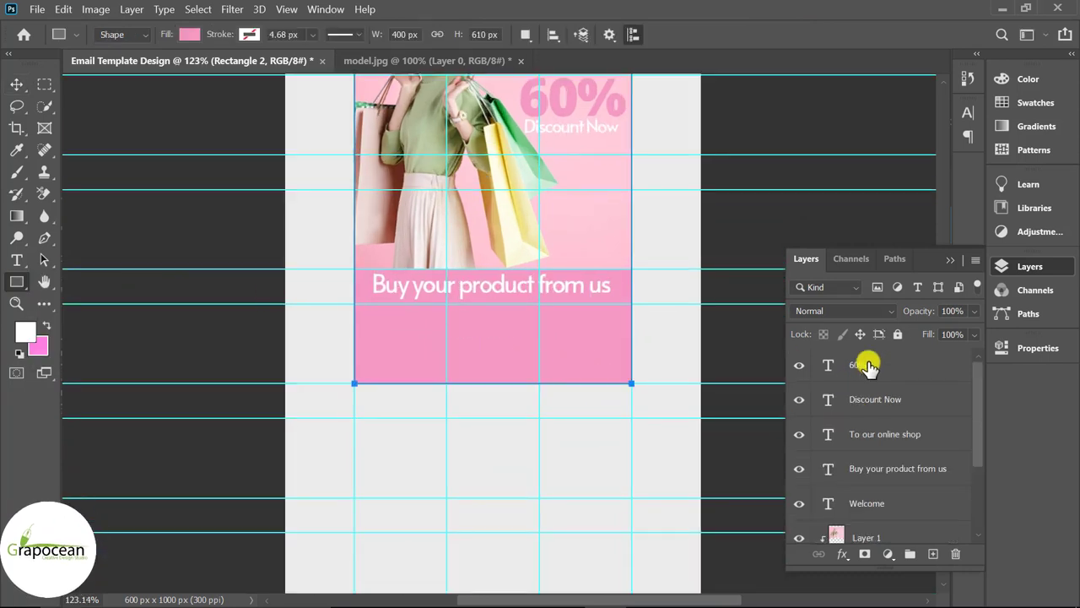
{"action": "left_click", "coordinate": [869, 365]}
{"action": "left_click", "coordinate": [932, 553]}
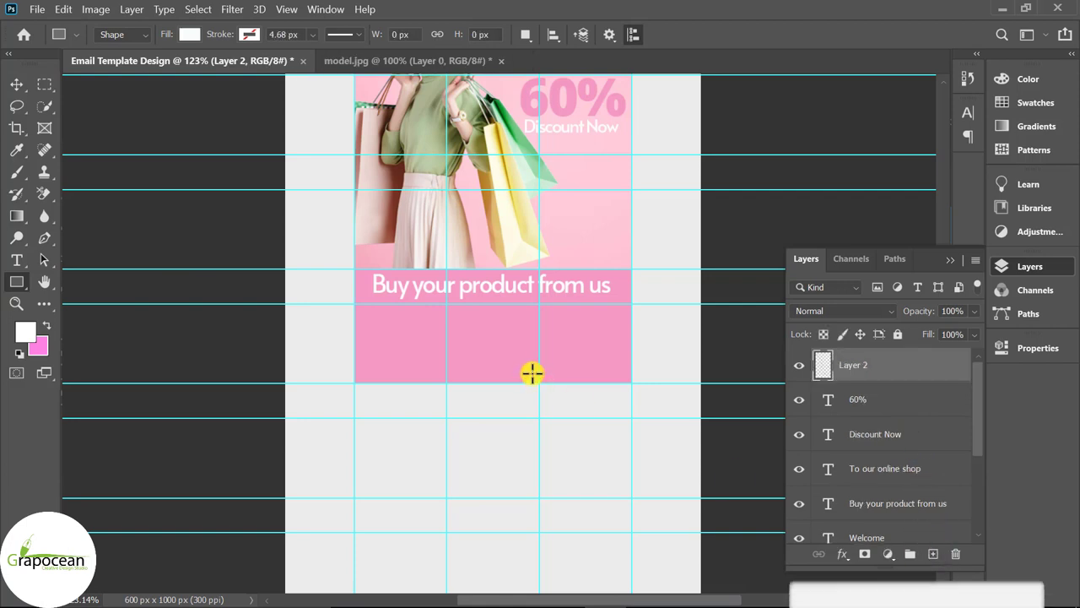
{"action": "scroll", "coordinate": [532, 373], "scroll_direction": "up", "scroll_amount": 2}
{"action": "left_click_drag", "start_coordinate": [392, 325], "coordinate": [563, 366]}
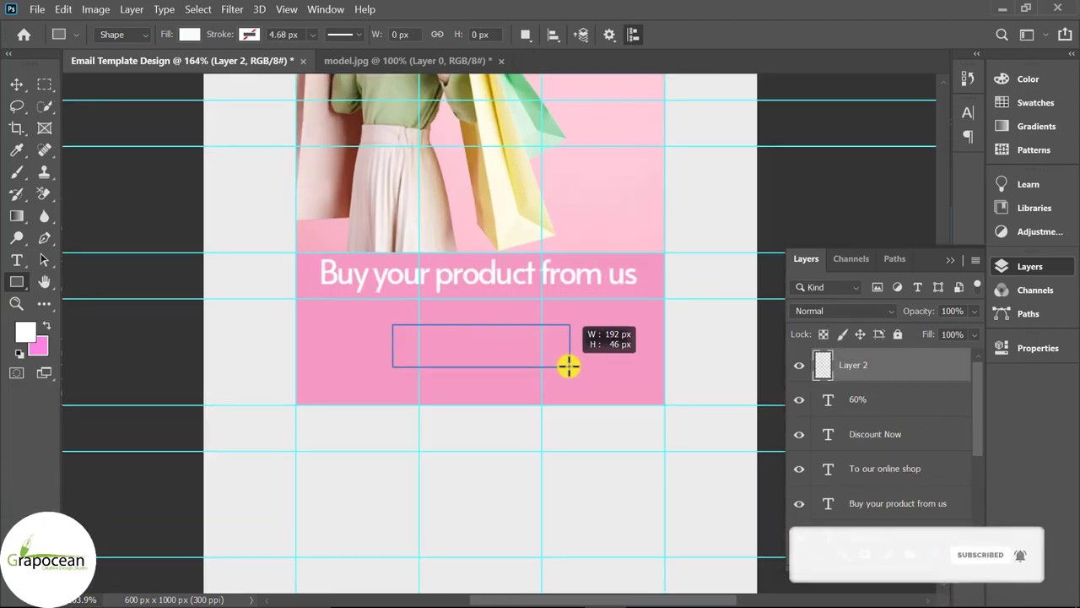
{"action": "left_click_drag", "start_coordinate": [567, 366], "coordinate": [570, 367]}
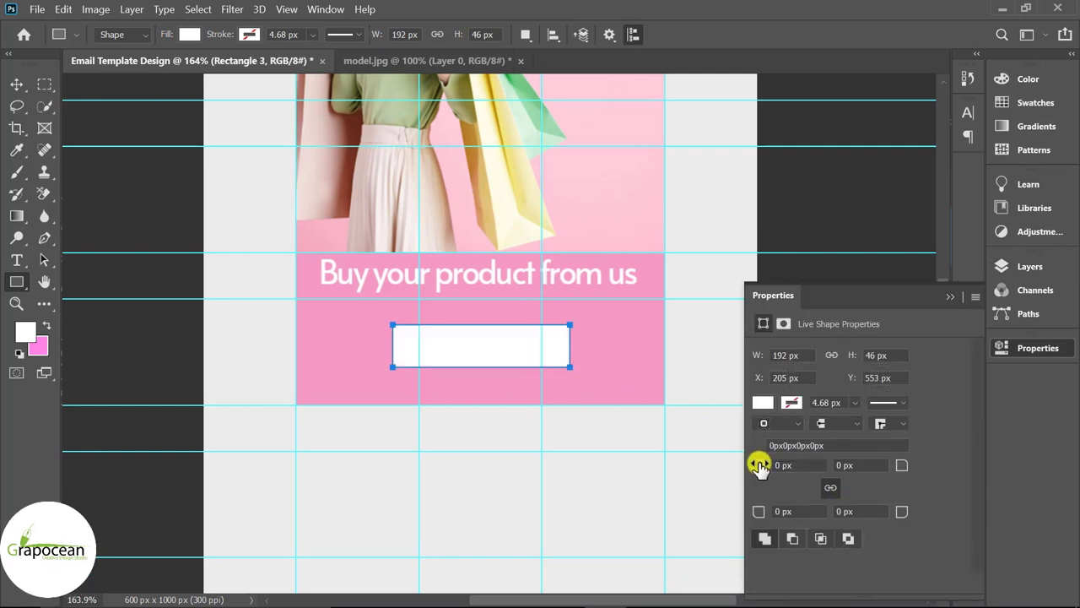
{"action": "left_click_drag", "start_coordinate": [759, 465], "coordinate": [766, 466]}
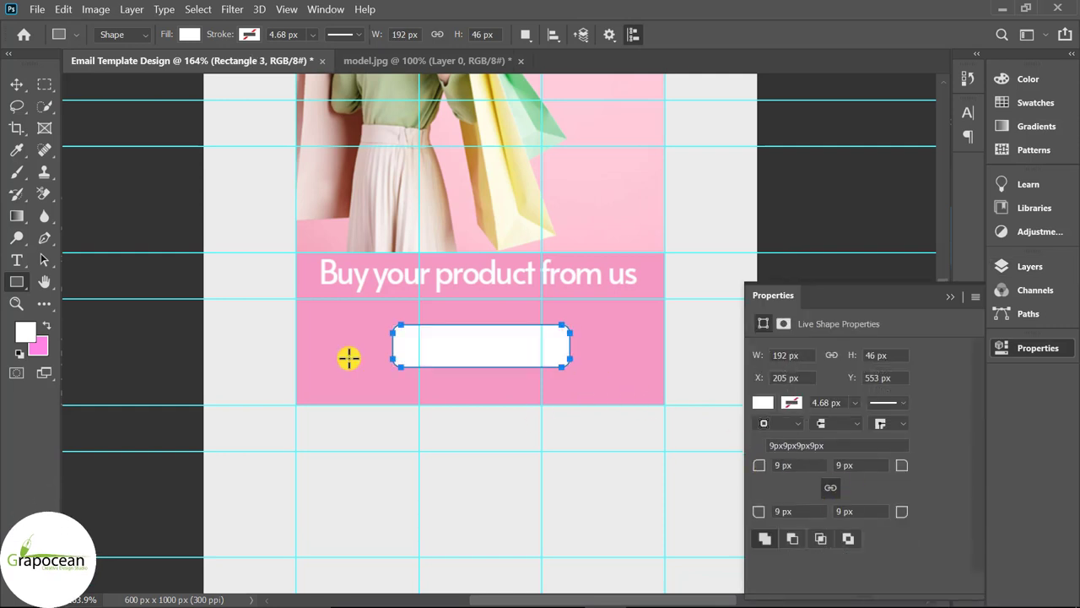
Step: Set the button rectangle to 50% opacity and nudge it into place
{"action": "left_click", "coordinate": [16, 84]}
{"action": "key", "text": "ctrl+0"}
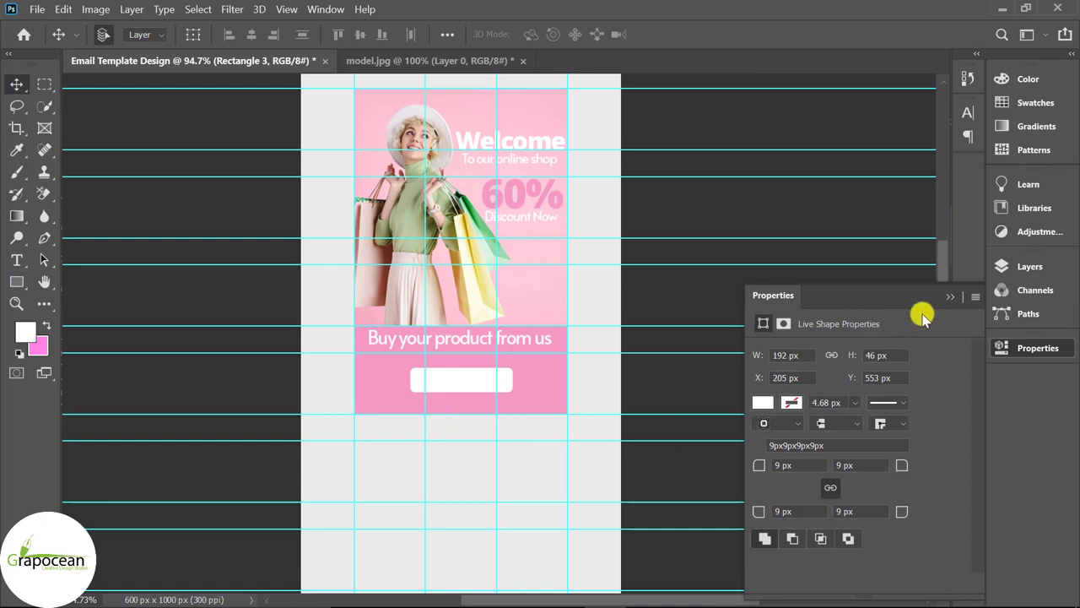
{"action": "left_click", "coordinate": [1030, 266]}
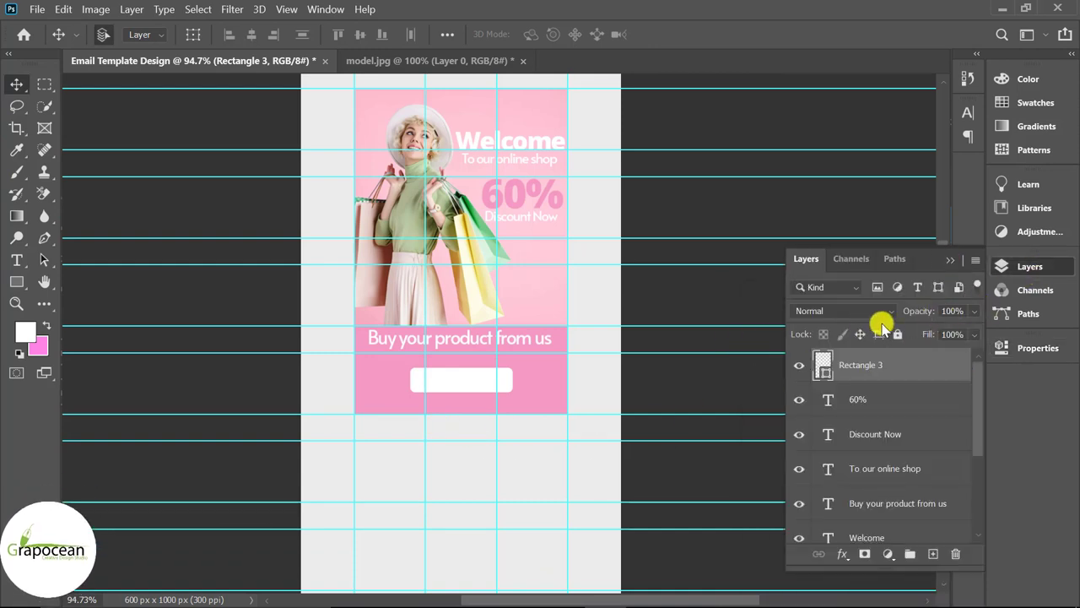
{"action": "key", "text": "5"}
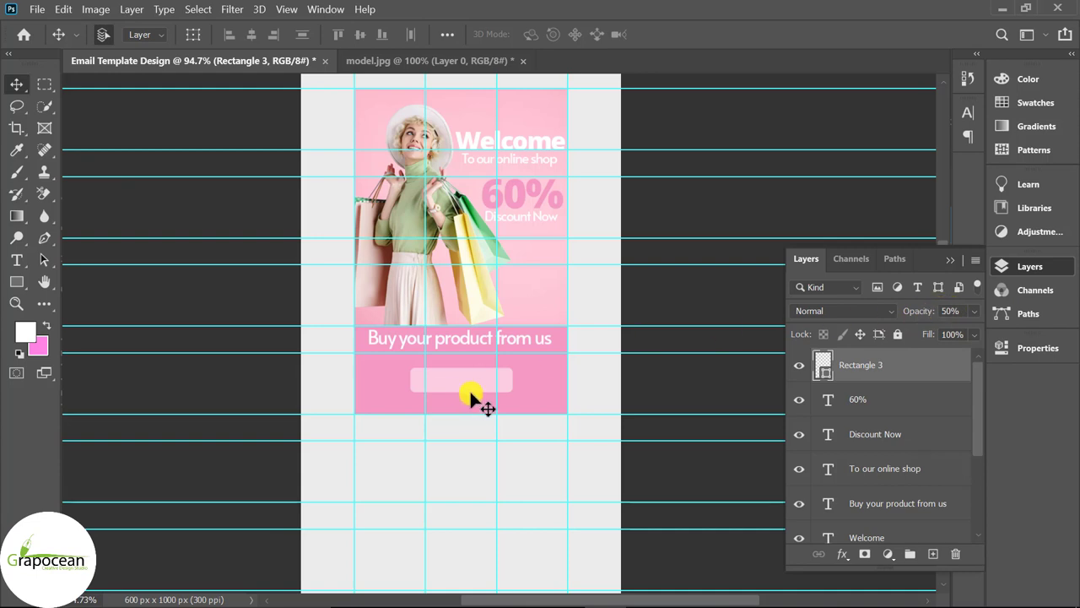
{"action": "scroll", "coordinate": [468, 388], "scroll_direction": "up", "scroll_amount": 2}
{"action": "left_click_drag", "start_coordinate": [469, 376], "coordinate": [470, 380]}
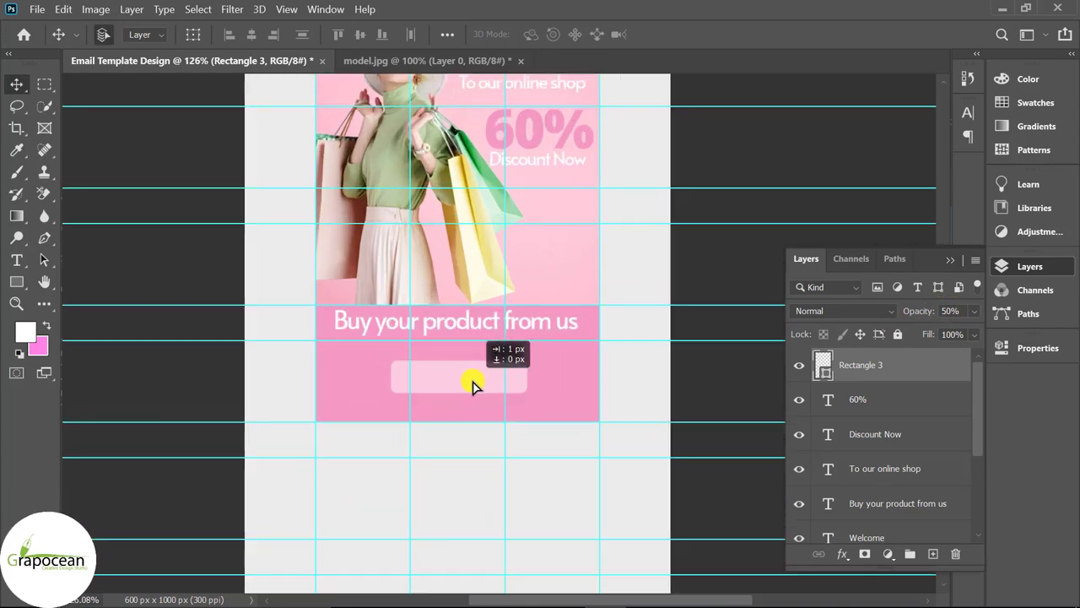
Step: Select the pink bar and button layers in turn, ending on Rectangle 2
{"action": "left_click", "coordinate": [555, 367]}
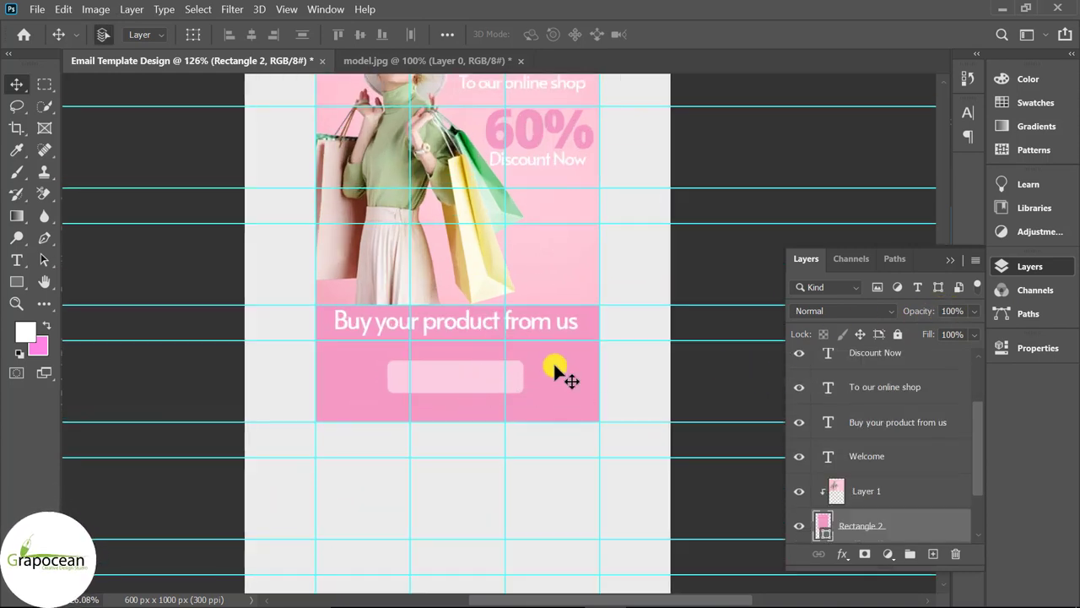
{"action": "scroll", "coordinate": [982, 413], "scroll_direction": "up", "scroll_amount": 5}
{"action": "left_click", "coordinate": [970, 354]}
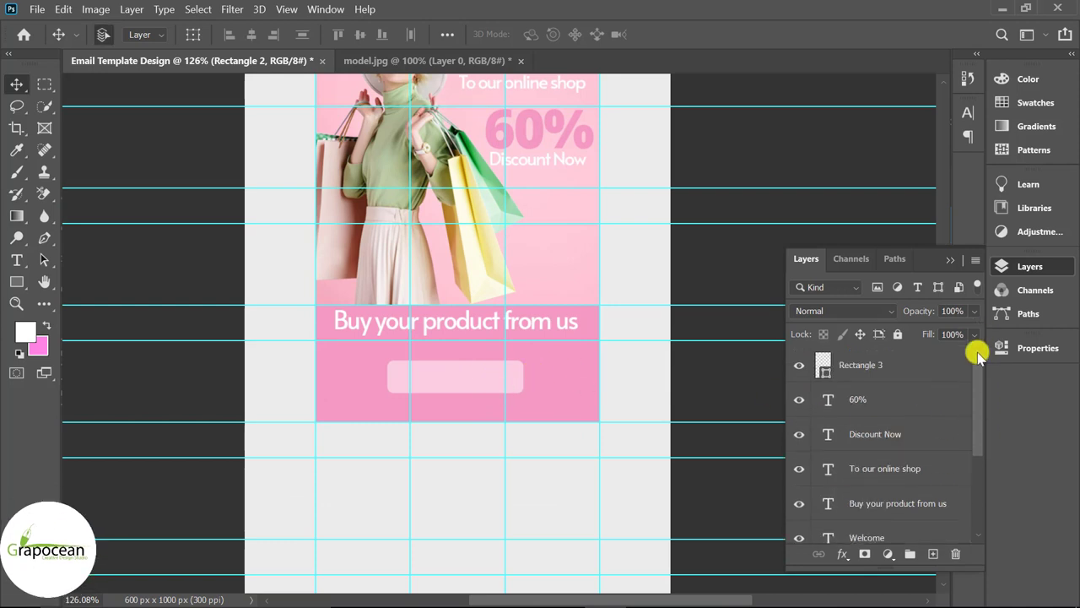
{"action": "scroll", "coordinate": [979, 456], "scroll_direction": "down", "scroll_amount": 3}
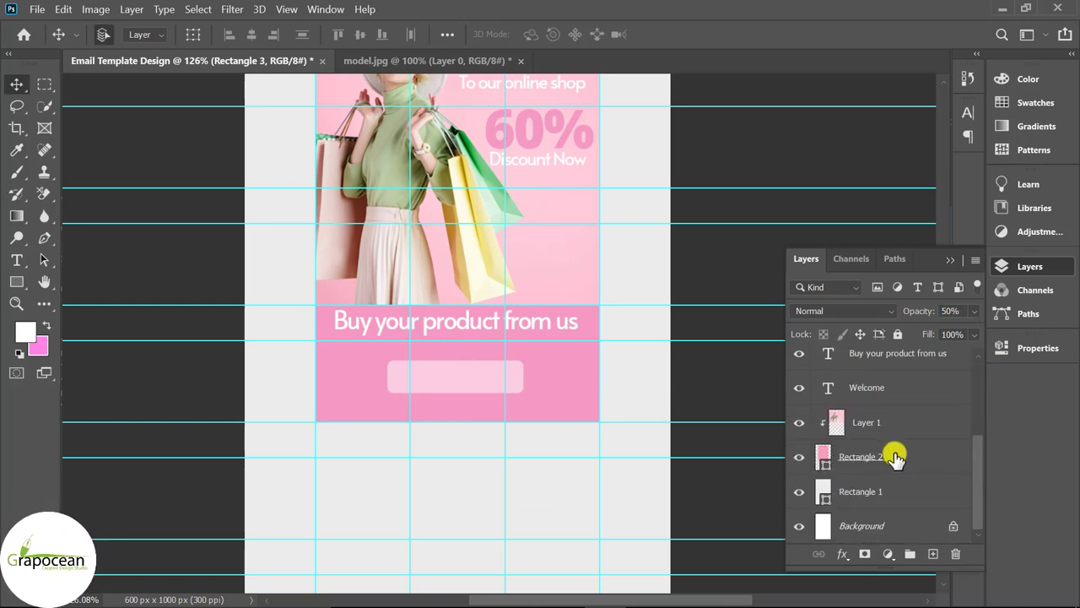
{"action": "left_click", "coordinate": [887, 456]}
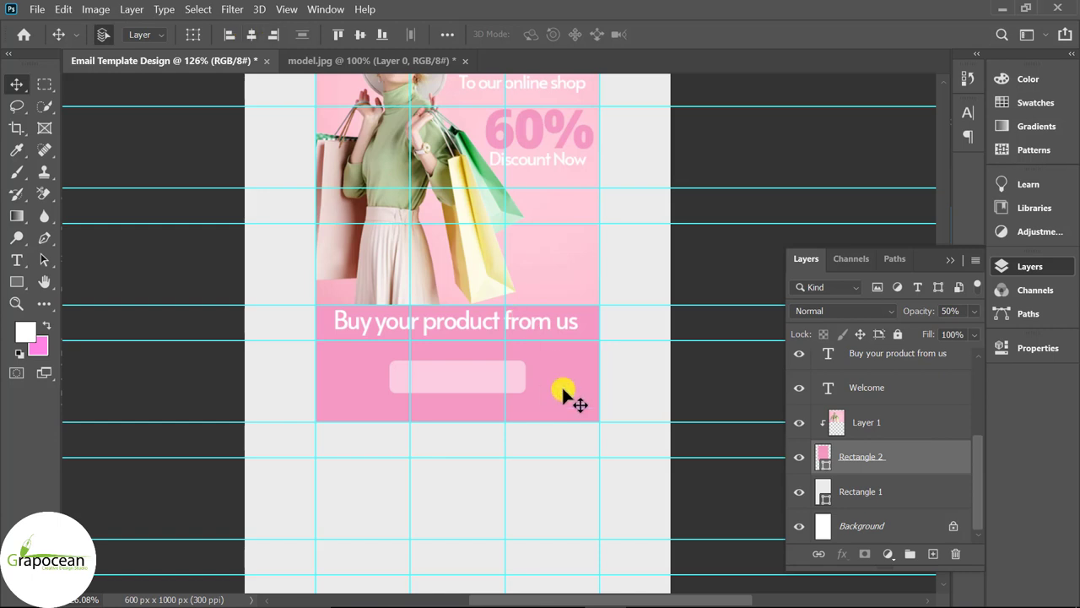
{"action": "scroll", "coordinate": [561, 385], "scroll_direction": "up", "scroll_amount": 3}
{"action": "scroll", "coordinate": [474, 427], "scroll_direction": "up", "scroll_amount": 3}
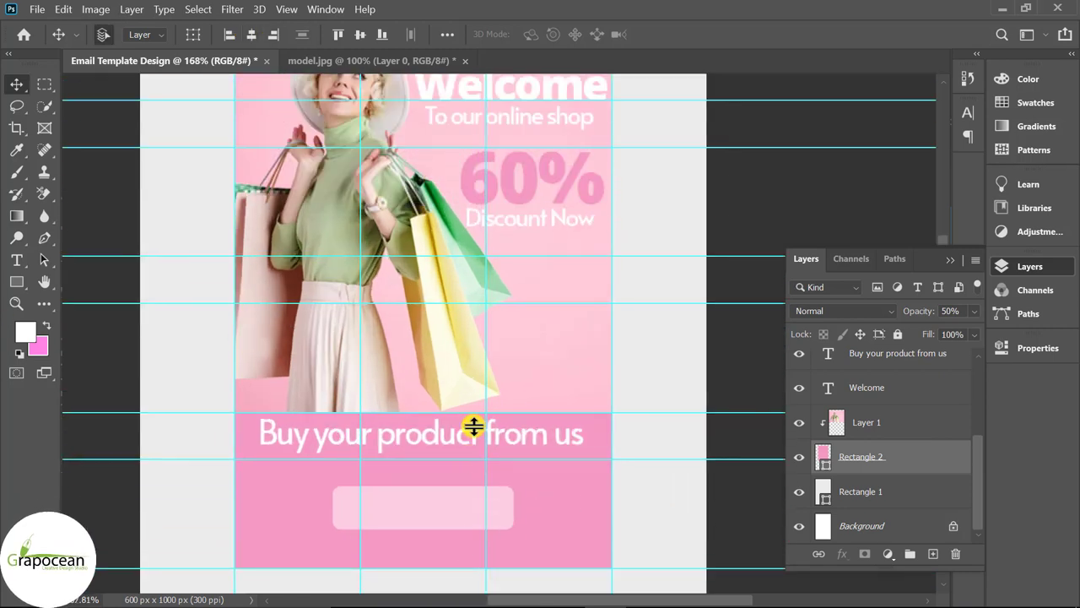
{"action": "scroll", "coordinate": [540, 427], "scroll_direction": "down", "scroll_amount": 2}
Step: Duplicate Welcome onto the button and change it to 'Shop Now' at 7 pt
{"action": "left_click_drag", "start_coordinate": [567, 140], "coordinate": [500, 498]}
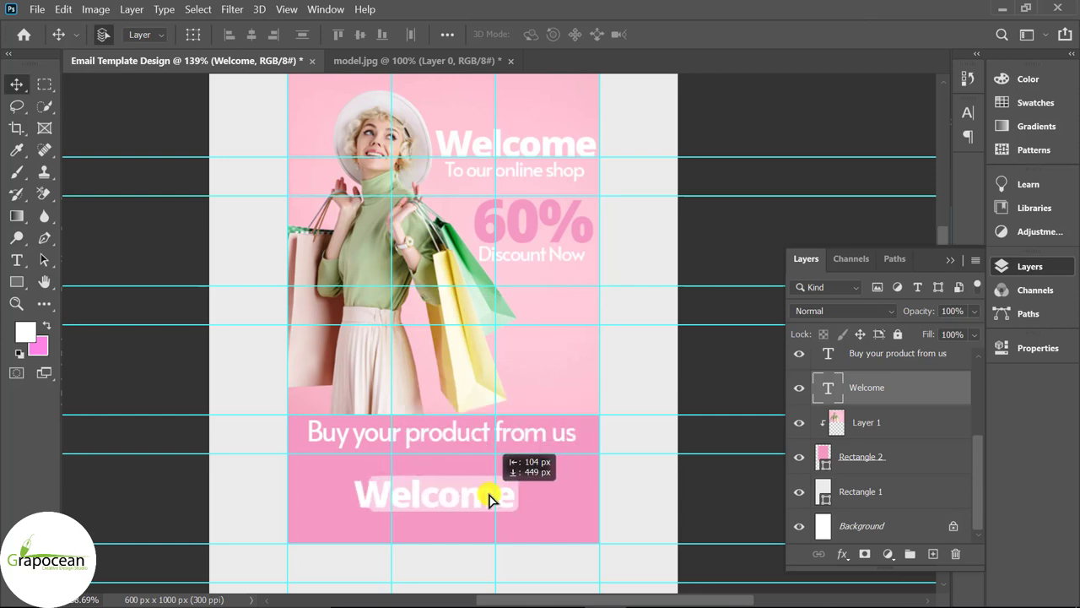
{"action": "left_click_drag", "start_coordinate": [501, 498], "coordinate": [220, 487]}
{"action": "left_click", "coordinate": [17, 259]}
{"action": "type", "text": "Shop"}
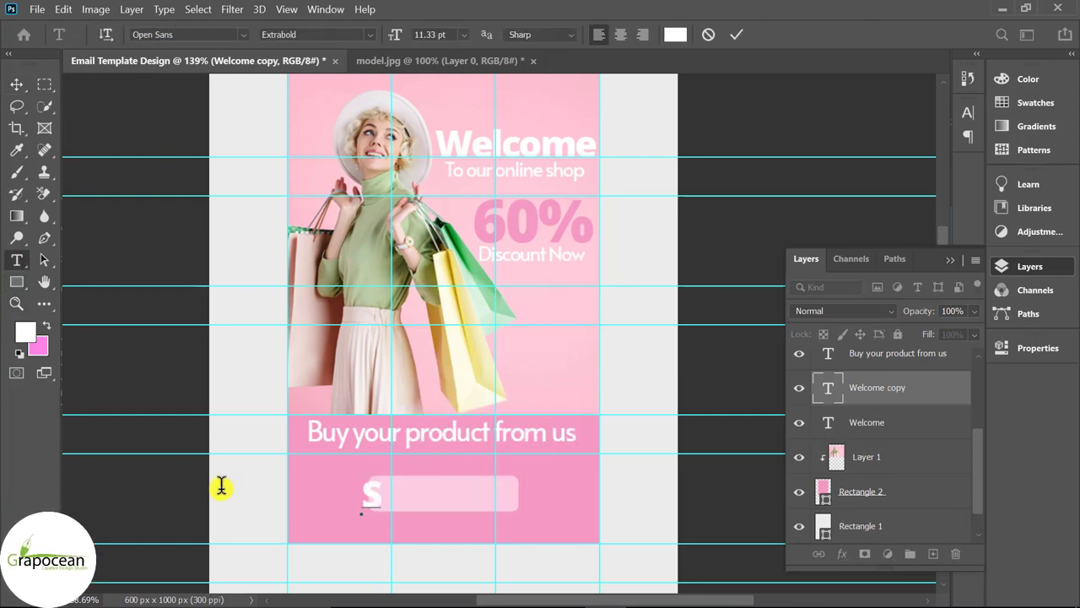
{"action": "type", "text": " N"}
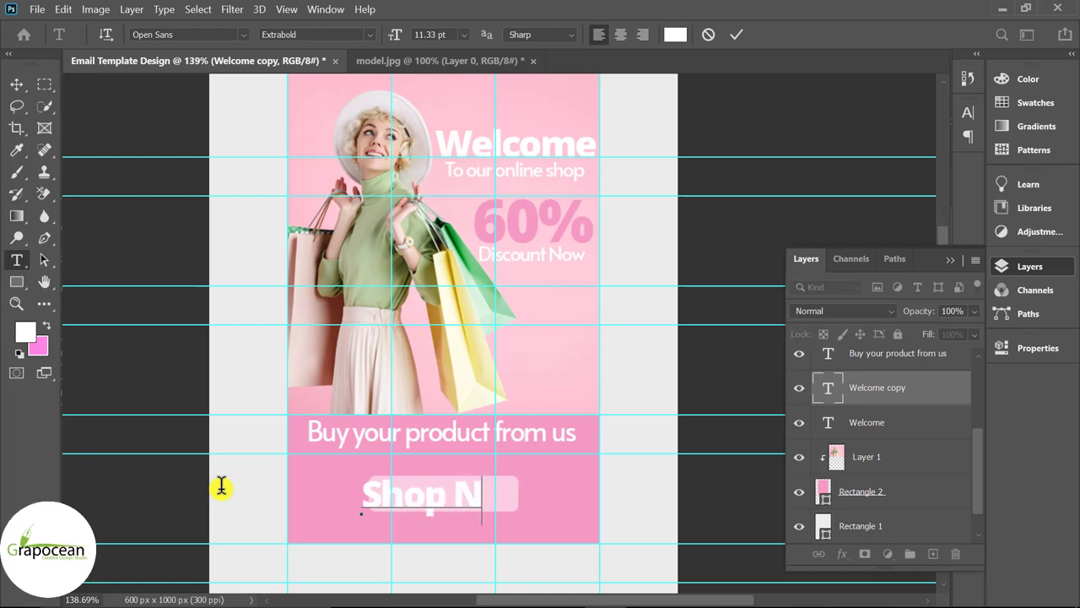
{"action": "type", "text": "ow"}
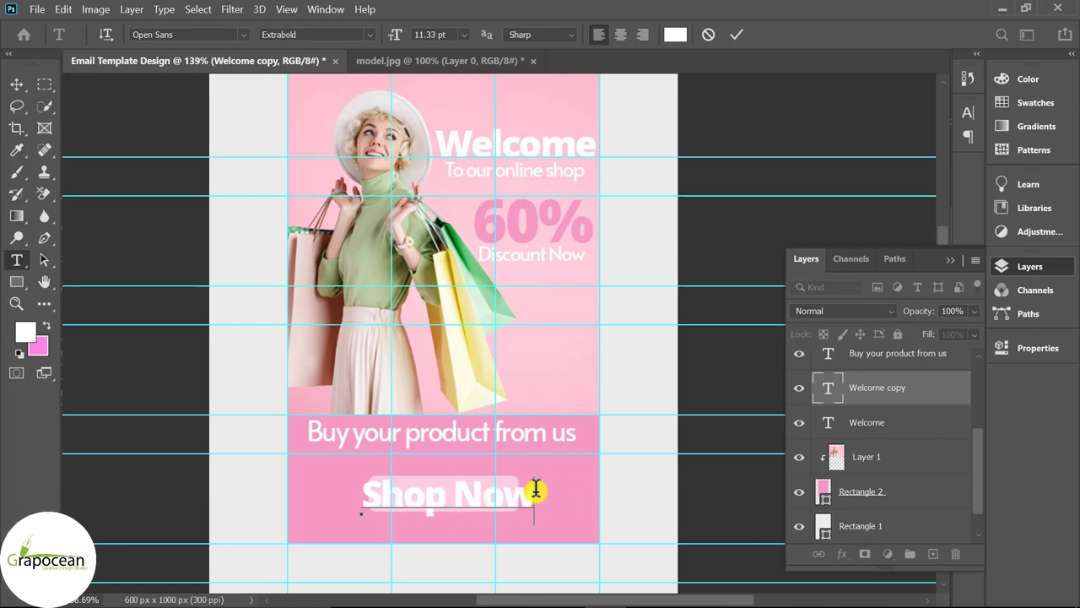
{"action": "left_click_drag", "start_coordinate": [535, 490], "coordinate": [128, 448]}
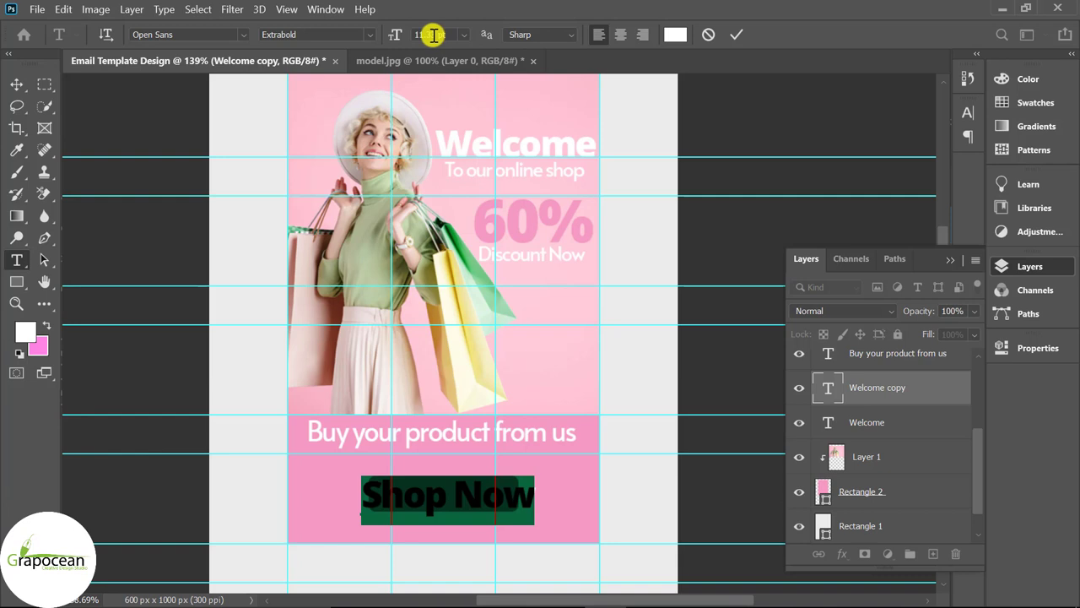
{"action": "type", "text": "7"}
{"action": "key", "text": "Return"}
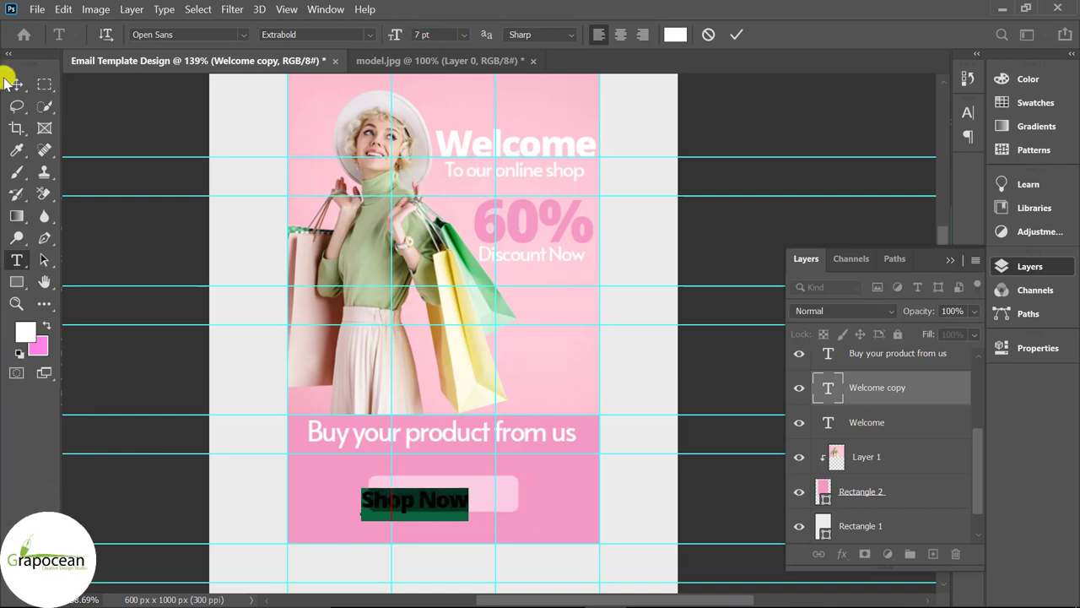
{"action": "left_click", "coordinate": [16, 84]}
Step: Move Rectangle 3 beneath the Shop Now text and centre the label on the button
{"action": "left_click", "coordinate": [502, 490]}
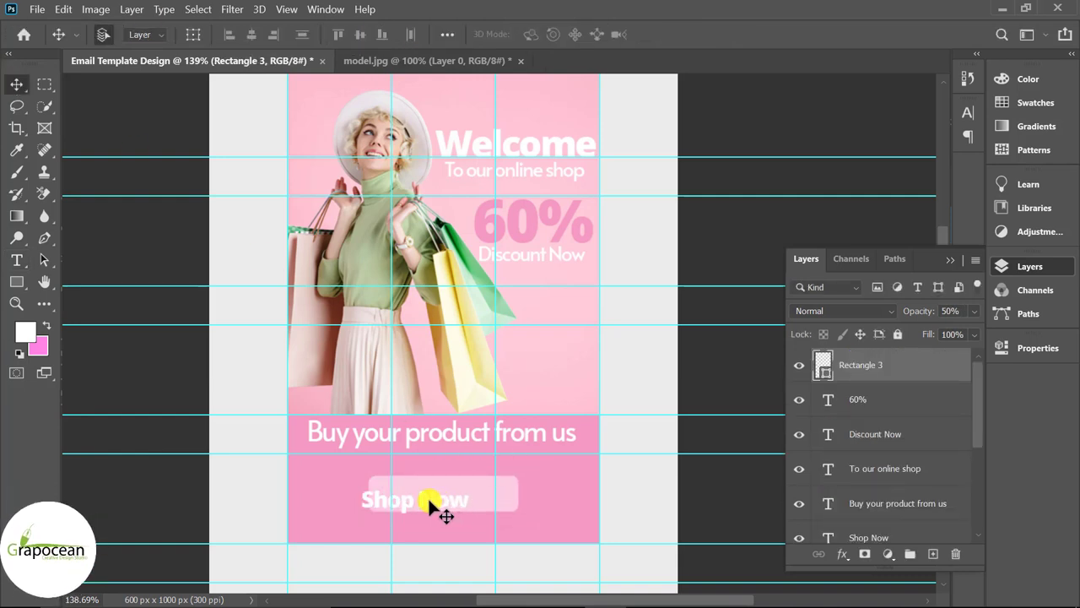
{"action": "left_click_drag", "start_coordinate": [429, 498], "coordinate": [444, 494]}
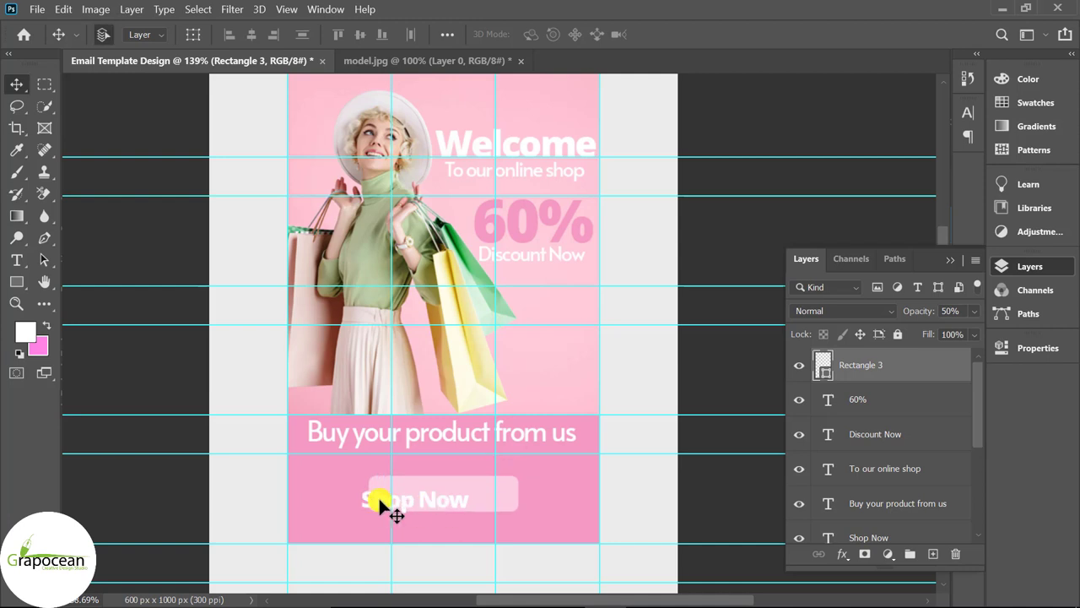
{"action": "mouse_move", "coordinate": [923, 371]}
{"action": "left_mouse_down"}
{"action": "mouse_move", "coordinate": [901, 571]}
{"action": "mouse_move", "coordinate": [866, 510]}
{"action": "left_mouse_up"}
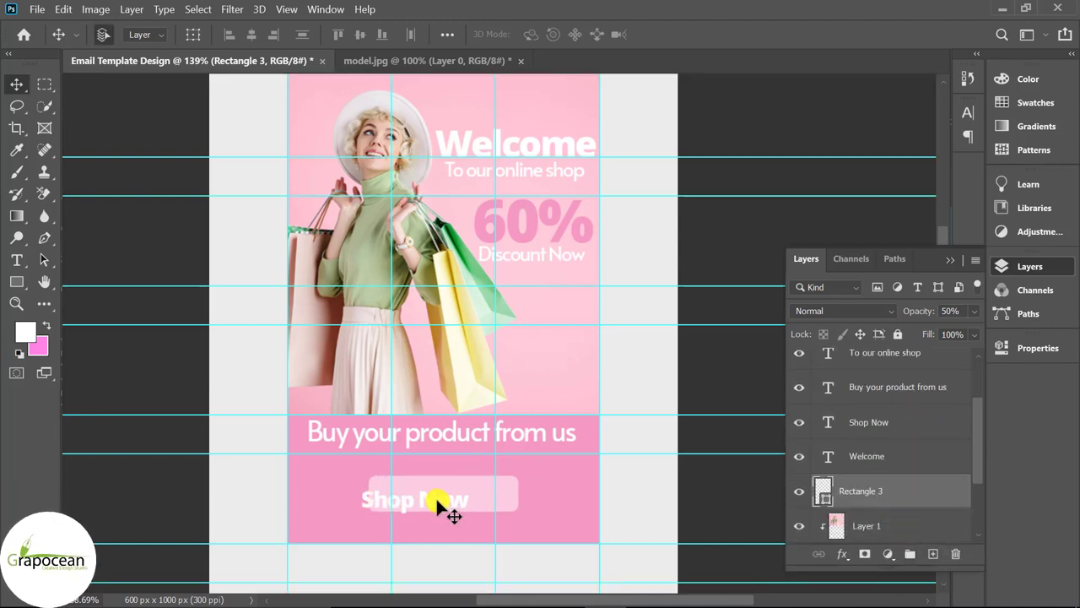
{"action": "left_click_drag", "start_coordinate": [438, 504], "coordinate": [469, 499]}
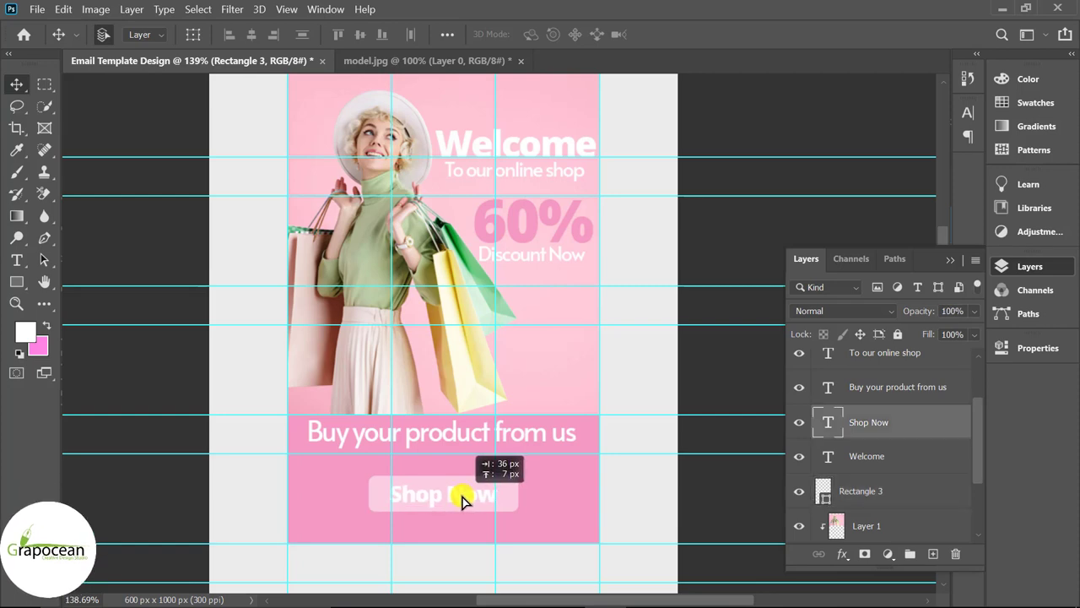
{"action": "scroll", "coordinate": [493, 491], "scroll_direction": "up", "scroll_amount": 5}
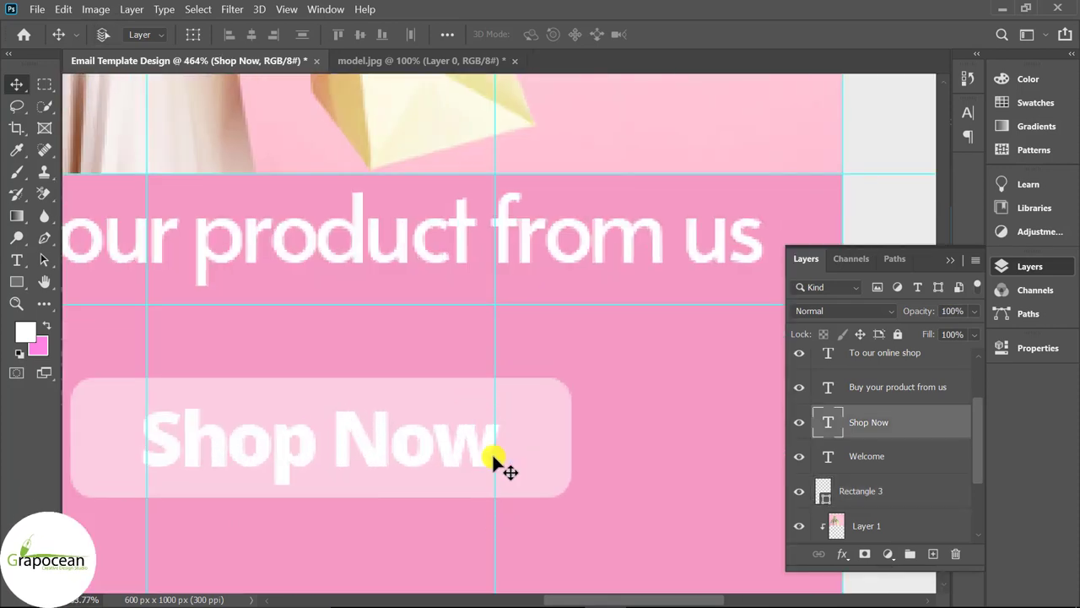
Step: Scale the Shop Now text down slightly to fit the button
{"action": "key", "text": "ctrl+t"}
{"action": "left_click_drag", "start_coordinate": [503, 493], "coordinate": [500, 492]}
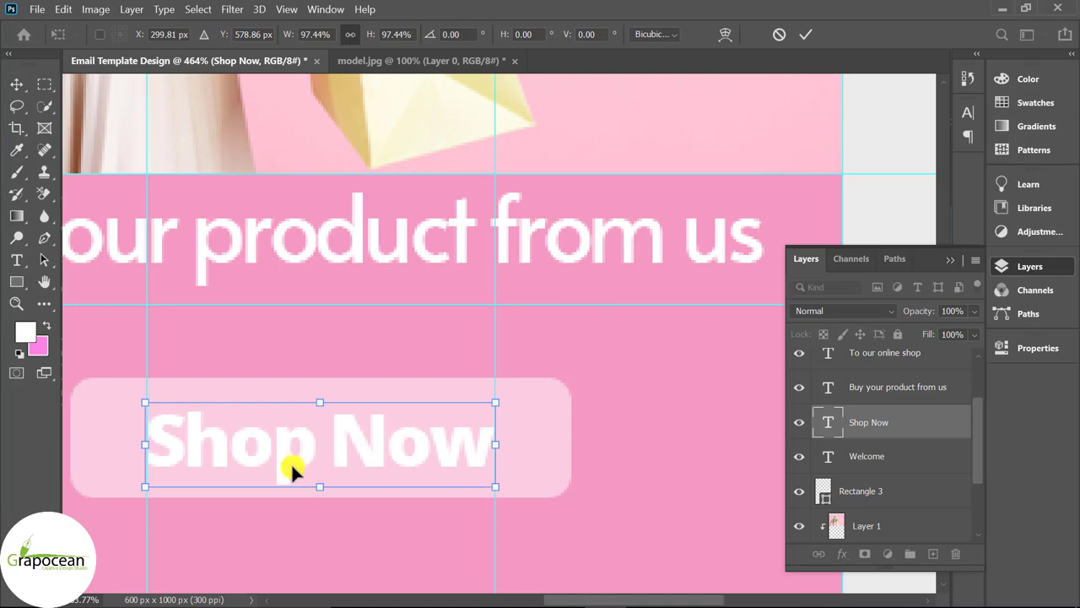
{"action": "left_click", "coordinate": [808, 34]}
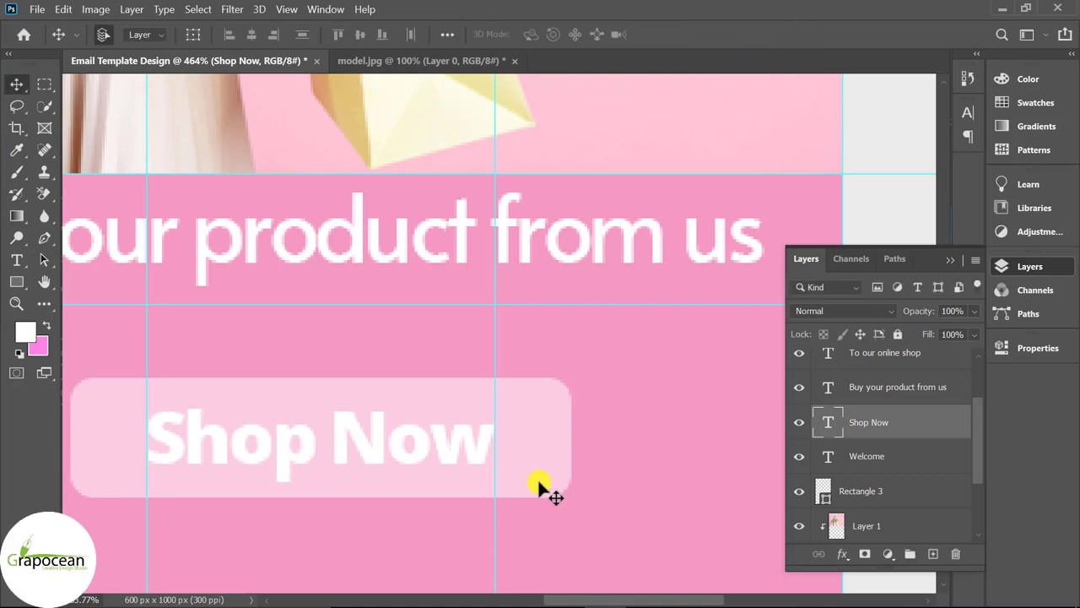
{"action": "scroll", "coordinate": [543, 477], "scroll_direction": "down", "scroll_amount": 5}
{"action": "scroll", "coordinate": [601, 470], "scroll_direction": "down", "scroll_amount": 2}
{"action": "left_click", "coordinate": [561, 357], "text": "ctrl"}
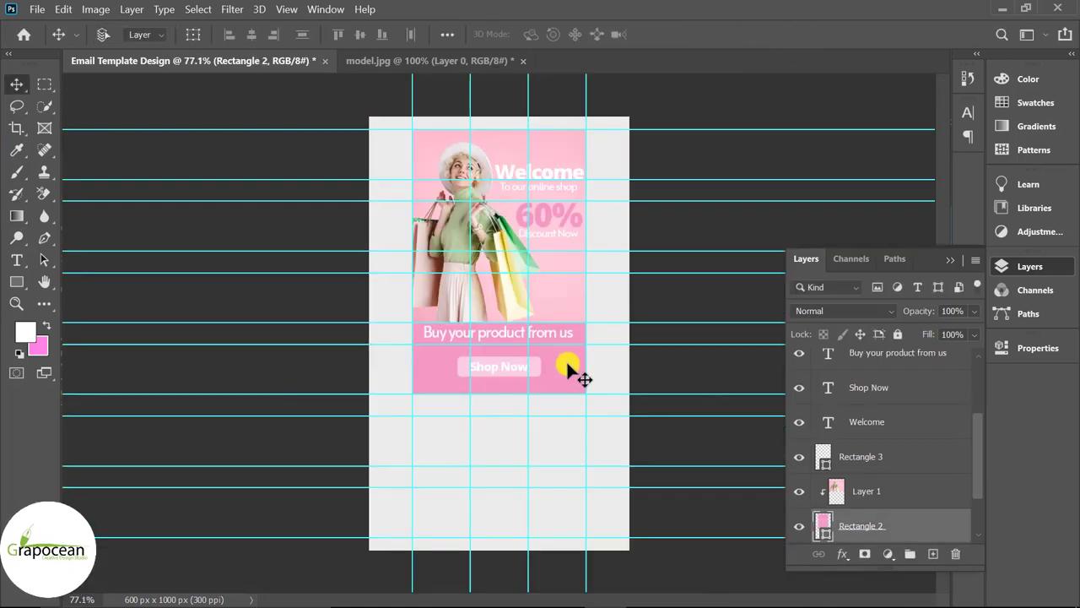
Step: Stretch the pink Rectangle 2 out to the left and right page edges
{"action": "key", "text": "ctrl+t"}
{"action": "left_click_drag", "start_coordinate": [599, 267], "coordinate": [622, 267]}
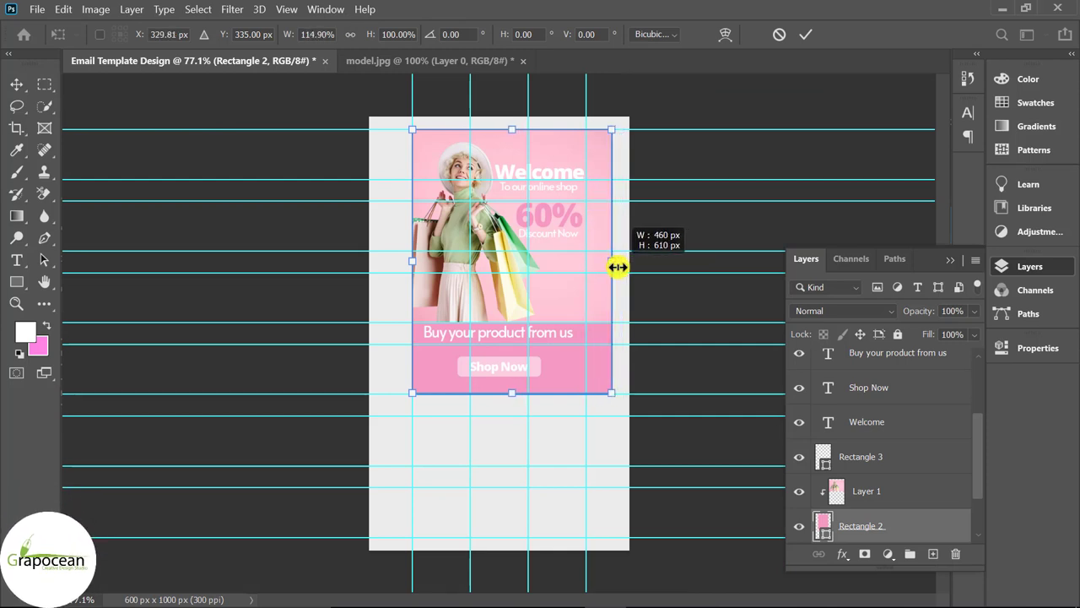
{"action": "left_click_drag", "start_coordinate": [408, 261], "coordinate": [366, 263]}
{"action": "left_click_drag", "start_coordinate": [613, 252], "coordinate": [642, 261]}
{"action": "left_click", "coordinate": [805, 35]}
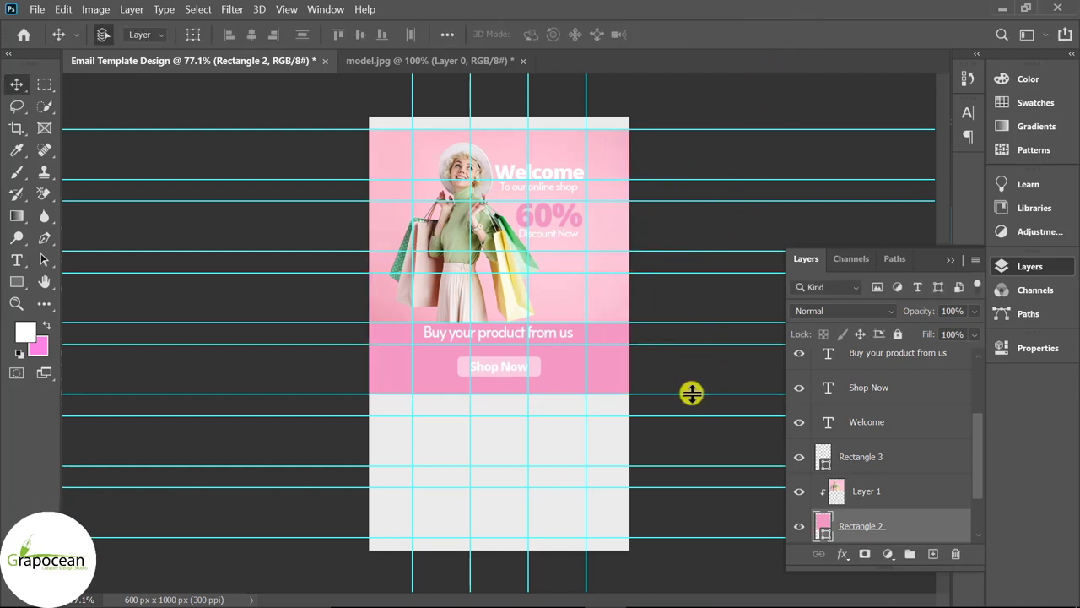
{"action": "scroll", "coordinate": [574, 425], "scroll_direction": "up", "scroll_amount": 3}
Step: Draw a 134 × 215 px white card below the pink bar
{"action": "scroll", "coordinate": [486, 463], "scroll_direction": "up", "scroll_amount": 2}
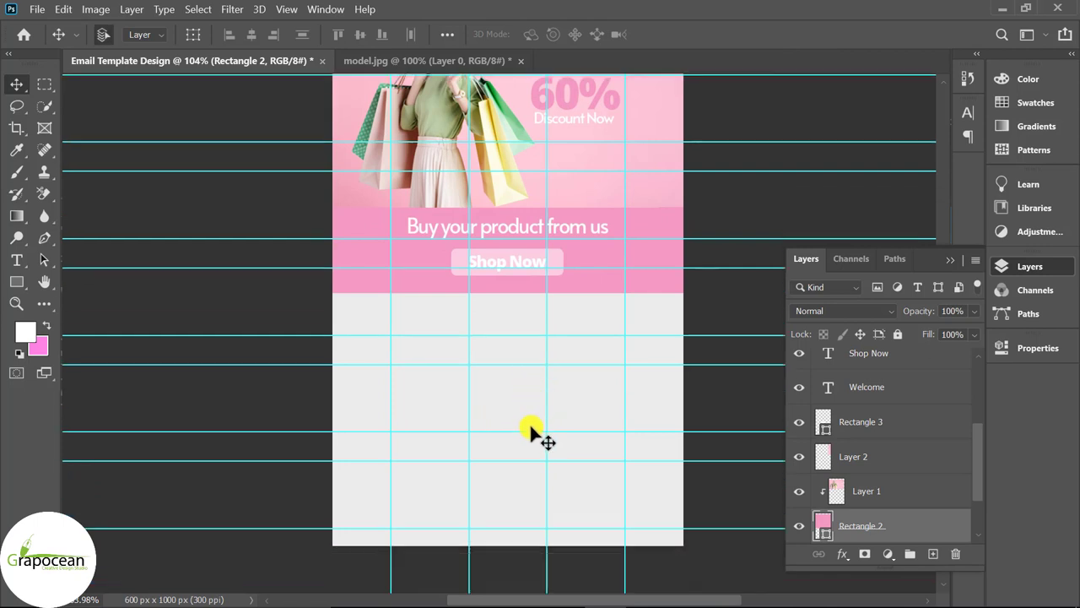
{"action": "scroll", "coordinate": [530, 423], "scroll_direction": "up", "scroll_amount": 1}
{"action": "right_click", "coordinate": [20, 289]}
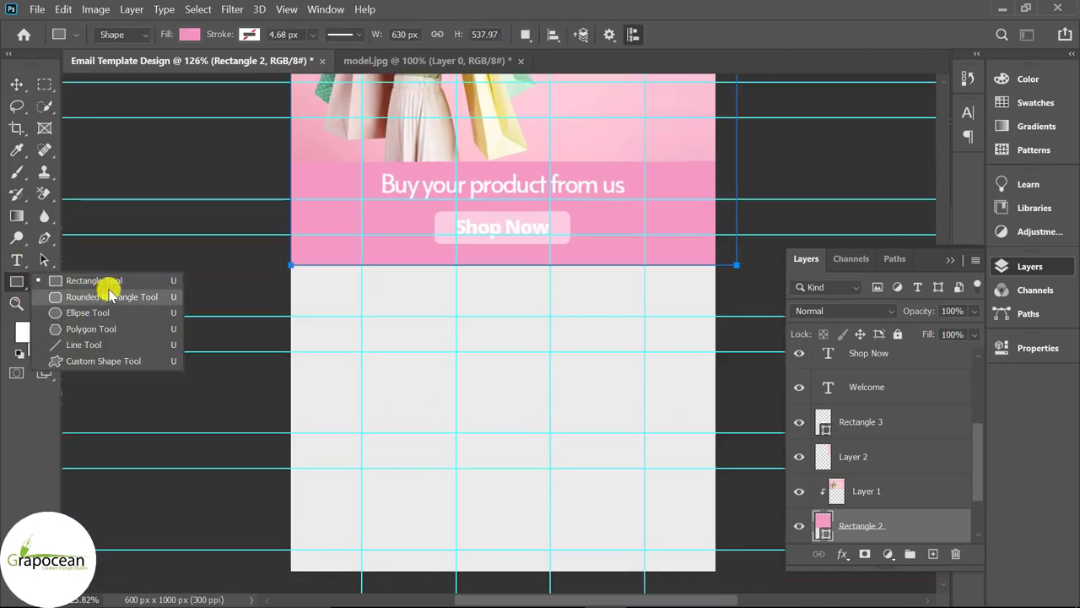
{"action": "left_click", "coordinate": [59, 281]}
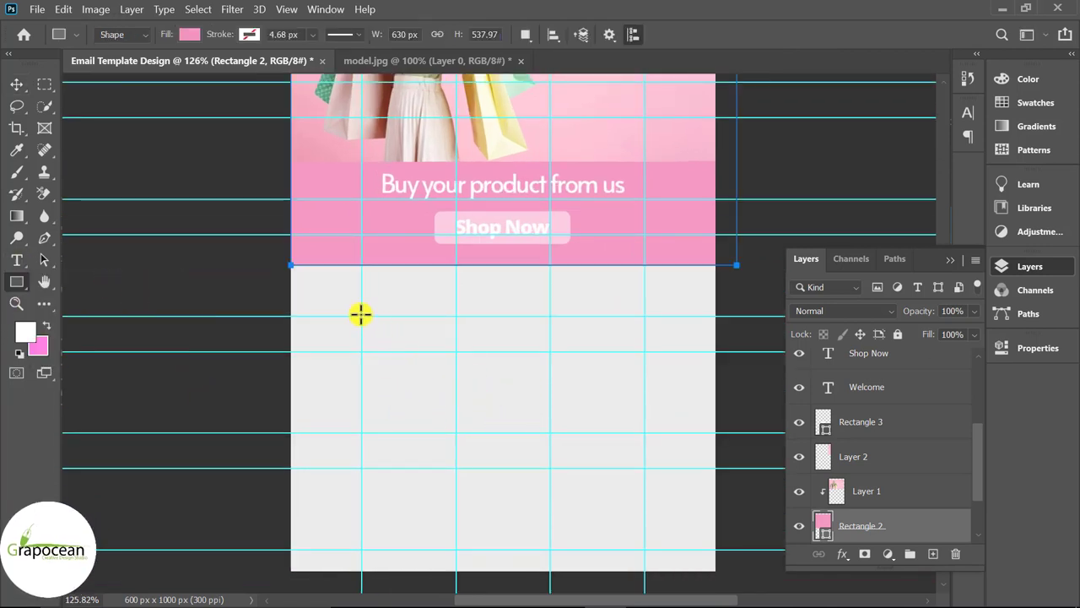
{"action": "left_click_drag", "start_coordinate": [400, 384], "coordinate": [456, 468]}
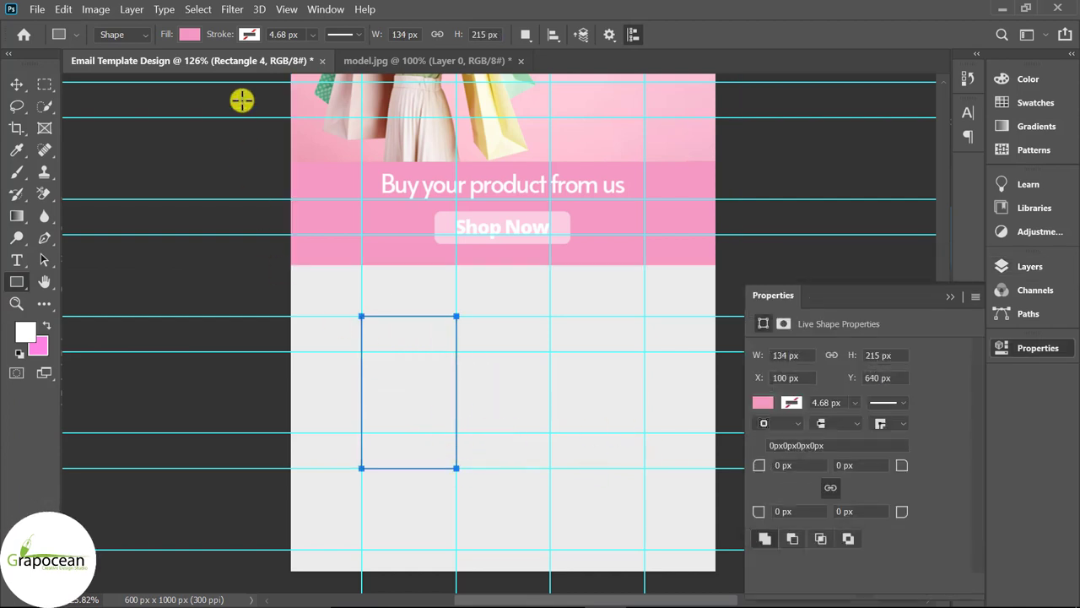
{"action": "left_click", "coordinate": [191, 35]}
{"action": "left_click", "coordinate": [137, 115]}
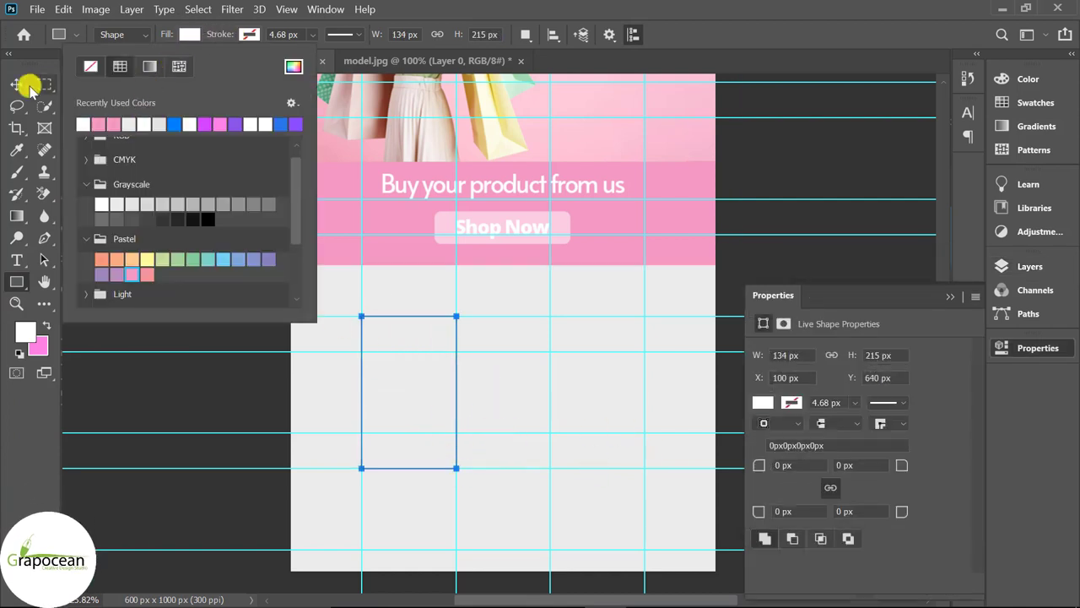
Step: Move Rectangle 4 to the top of the layer stack and duplicate it to the right
{"action": "left_click", "coordinate": [17, 84]}
{"action": "left_click", "coordinate": [952, 297]}
{"action": "left_click", "coordinate": [1030, 266]}
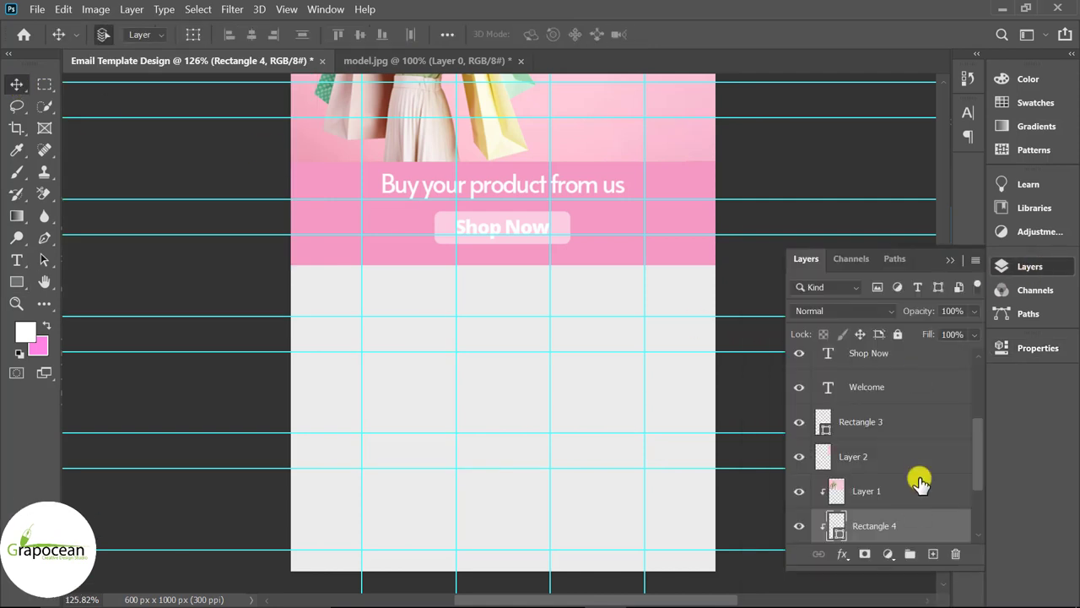
{"action": "mouse_move", "coordinate": [886, 534]}
{"action": "left_mouse_down"}
{"action": "mouse_move", "coordinate": [884, 297]}
{"action": "mouse_move", "coordinate": [871, 353]}
{"action": "left_mouse_up"}
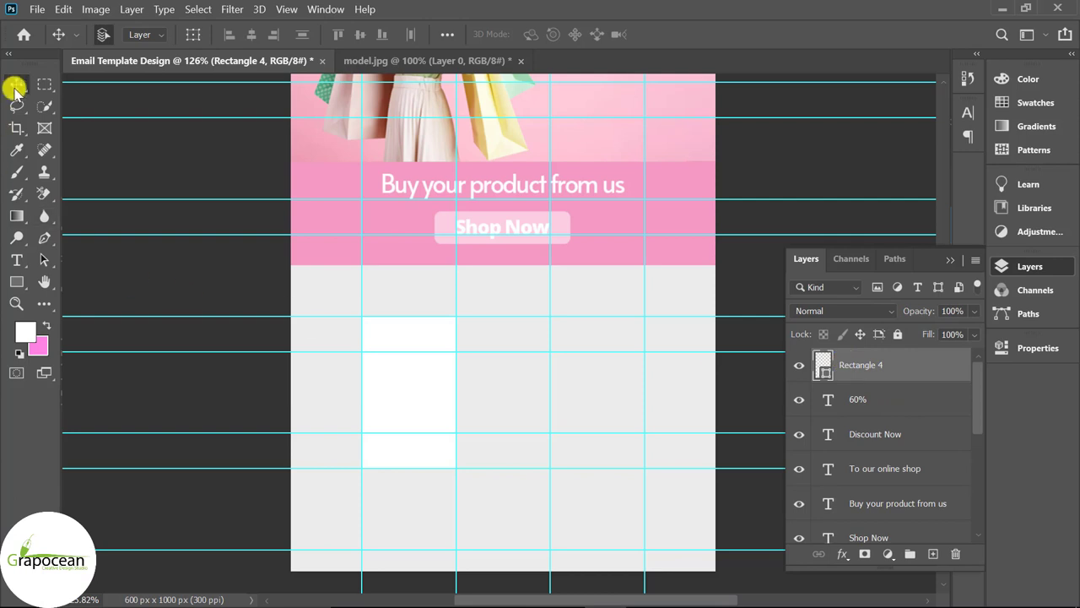
{"action": "left_click_drag", "start_coordinate": [397, 372], "coordinate": [591, 380]}
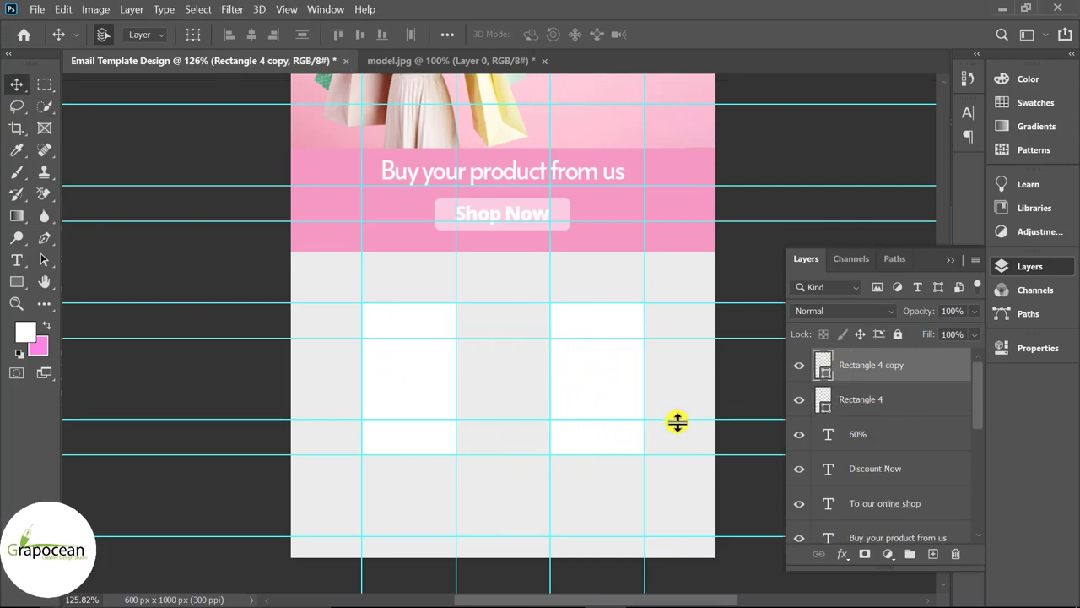
{"action": "scroll", "coordinate": [667, 424], "scroll_direction": "down", "scroll_amount": 2}
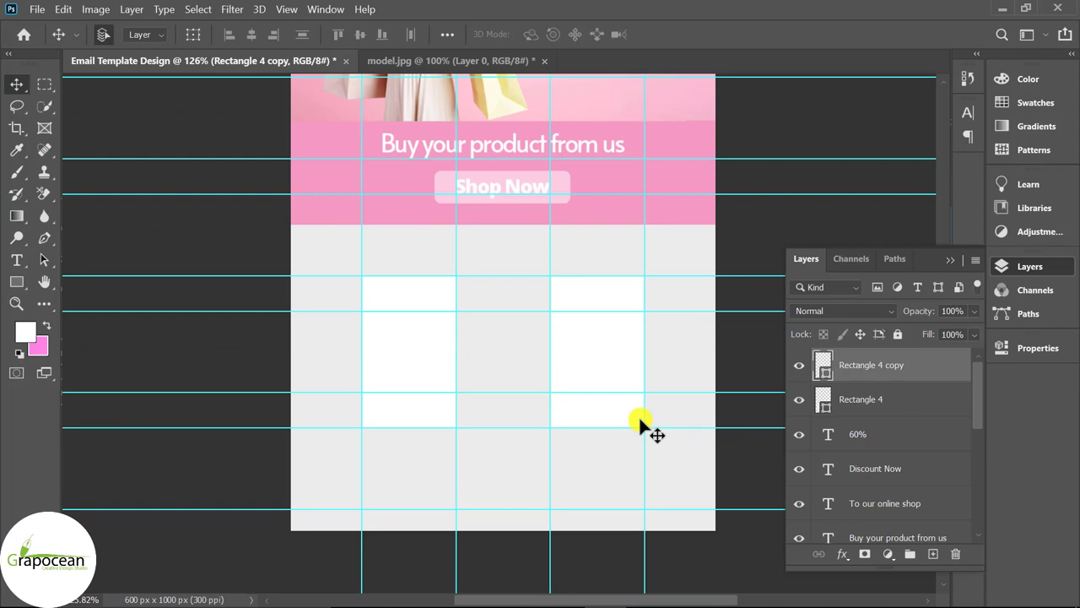
Step: Open model 3.jpg as a new document
{"action": "left_click", "coordinate": [37, 10]}
{"action": "left_click", "coordinate": [42, 38]}
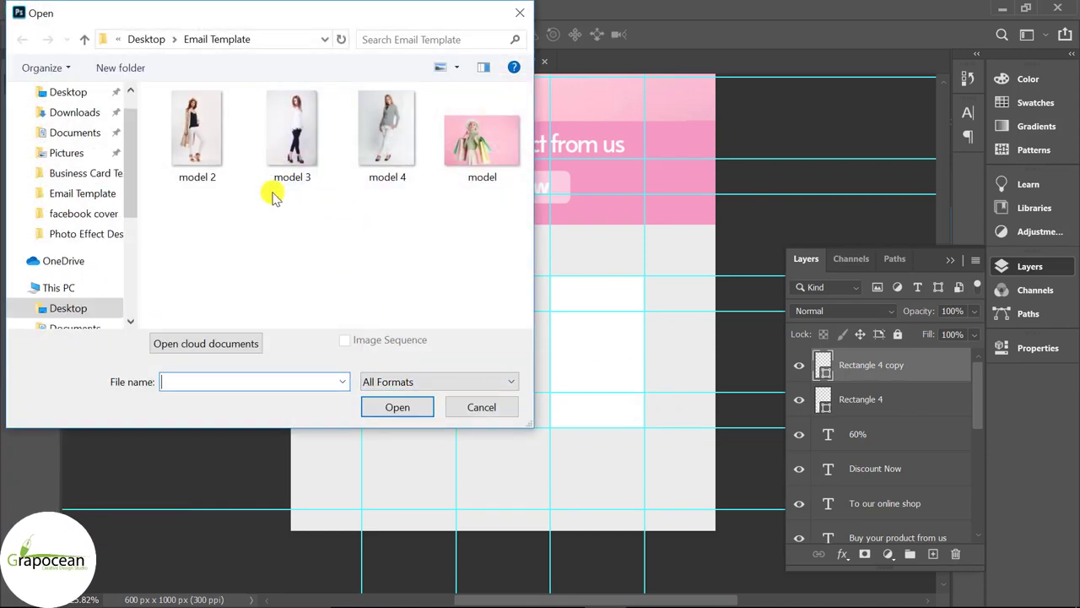
{"action": "left_click", "coordinate": [297, 144]}
{"action": "left_click", "coordinate": [393, 172]}
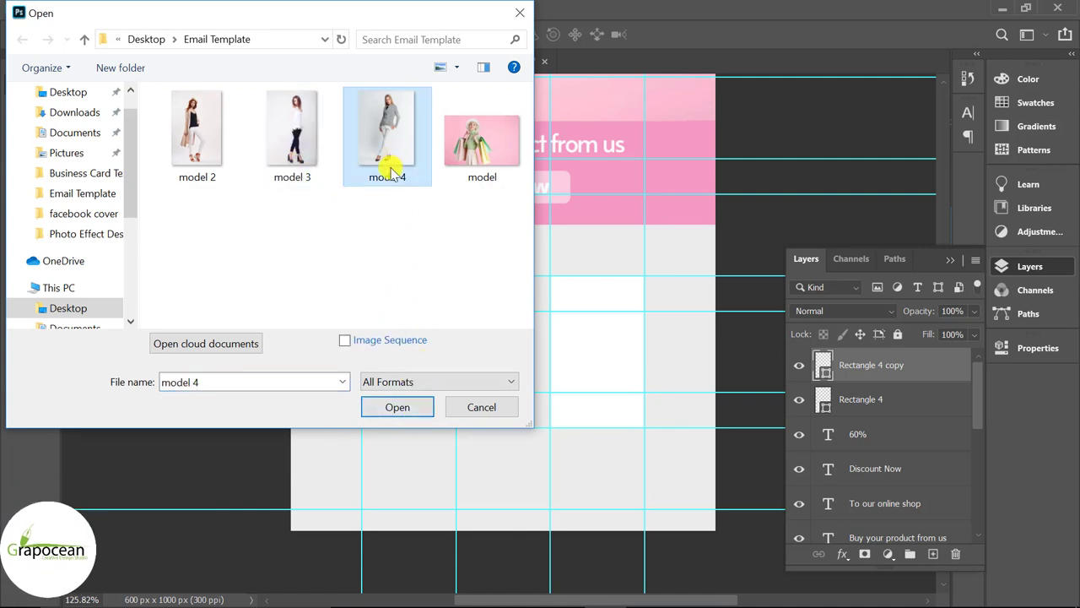
{"action": "left_click", "coordinate": [314, 150]}
{"action": "left_click", "coordinate": [414, 406]}
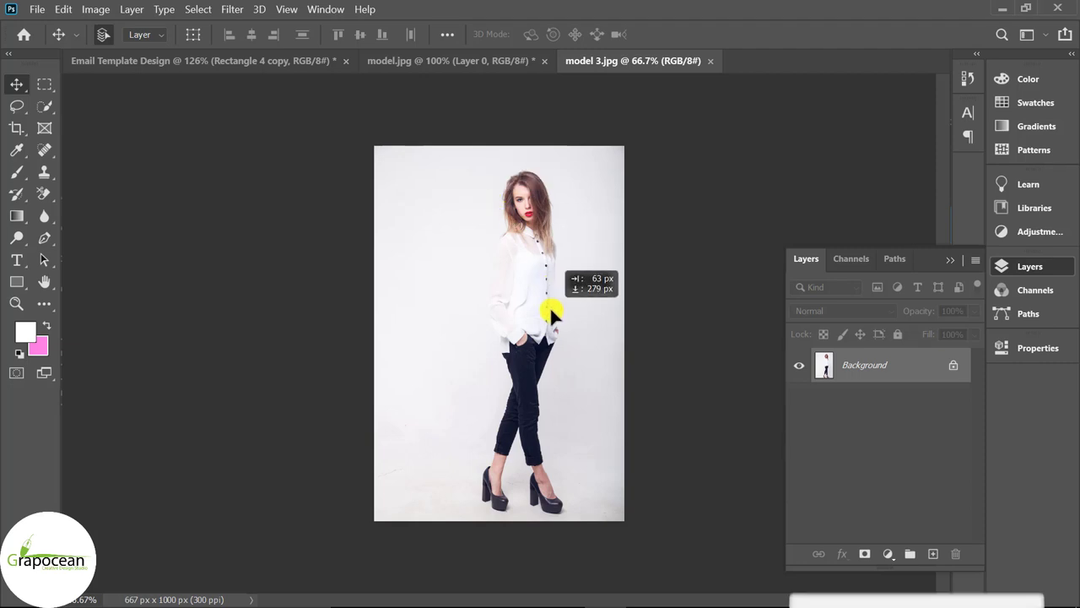
Step: Unlock the photo's Background layer and drag it into the Email Template as Layer 3
{"action": "left_click_drag", "start_coordinate": [492, 209], "coordinate": [550, 306]}
{"action": "left_click", "coordinate": [735, 292]}
{"action": "left_click", "coordinate": [954, 365]}
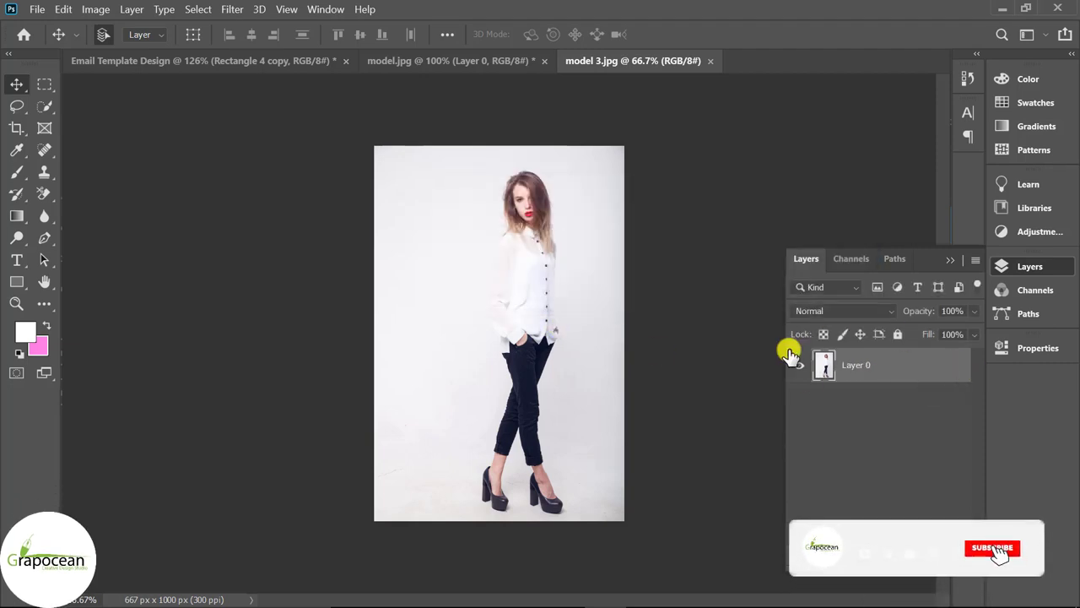
{"action": "mouse_move", "coordinate": [434, 210]}
{"action": "left_mouse_down"}
{"action": "mouse_move", "coordinate": [197, 74]}
{"action": "mouse_move", "coordinate": [411, 422]}
{"action": "left_mouse_up"}
Step: Scale the placed model 3 photo down to card size
{"action": "key", "text": "ctrl+t"}
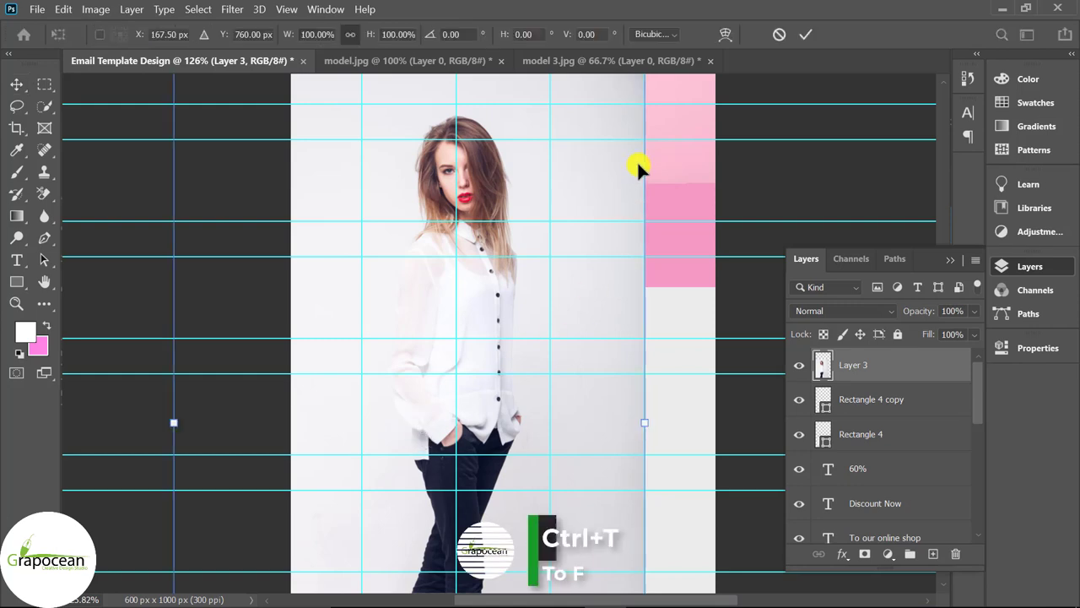
{"action": "key", "text": "ctrl+0"}
{"action": "mouse_move", "coordinate": [555, 256]}
{"action": "left_mouse_down"}
{"action": "mouse_move", "coordinate": [494, 362]}
{"action": "mouse_move", "coordinate": [489, 451]}
{"action": "mouse_move", "coordinate": [411, 460]}
{"action": "mouse_move", "coordinate": [411, 436]}
{"action": "left_mouse_up"}
{"action": "scroll", "coordinate": [485, 446], "scroll_direction": "up", "scroll_amount": 3}
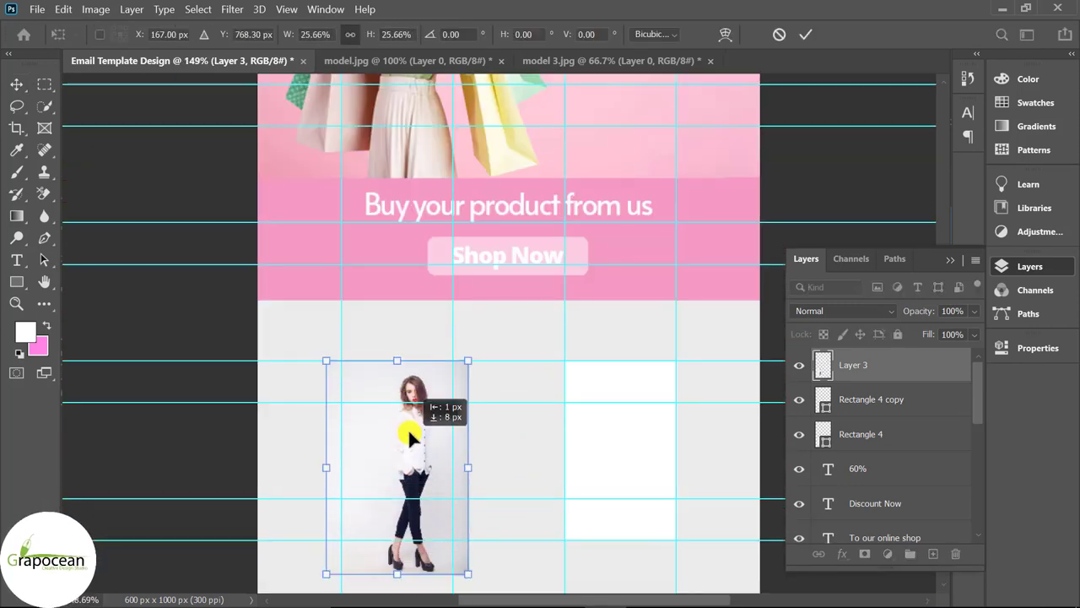
{"action": "key", "text": "Return"}
Step: Clip the photo into the left white card above Rectangle 4, then place a copy of the headline between the cards
{"action": "right_click", "coordinate": [926, 369]}
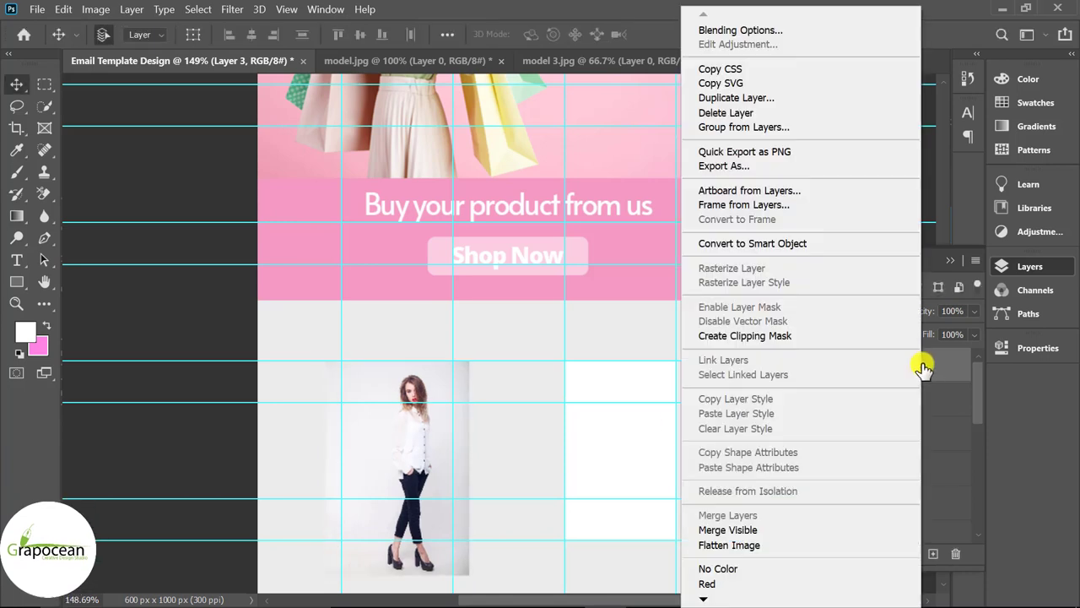
{"action": "left_click", "coordinate": [799, 336]}
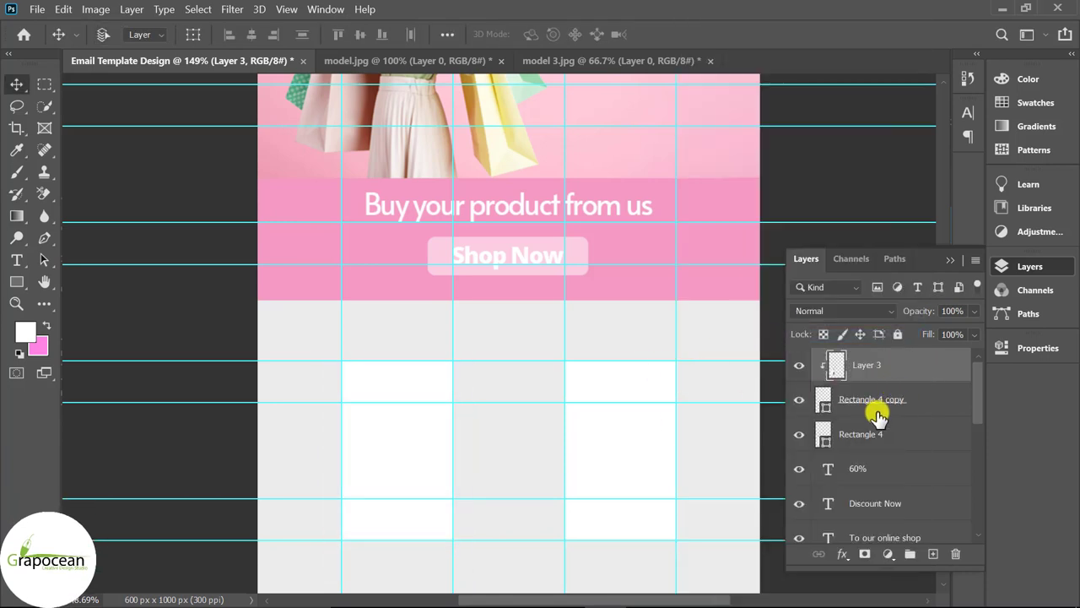
{"action": "key", "text": "ctrl+alt+g"}
{"action": "left_click", "coordinate": [798, 399]}
{"action": "left_click_drag", "start_coordinate": [893, 365], "coordinate": [897, 415]}
{"action": "right_click", "coordinate": [907, 413]}
{"action": "left_click", "coordinate": [781, 337]}
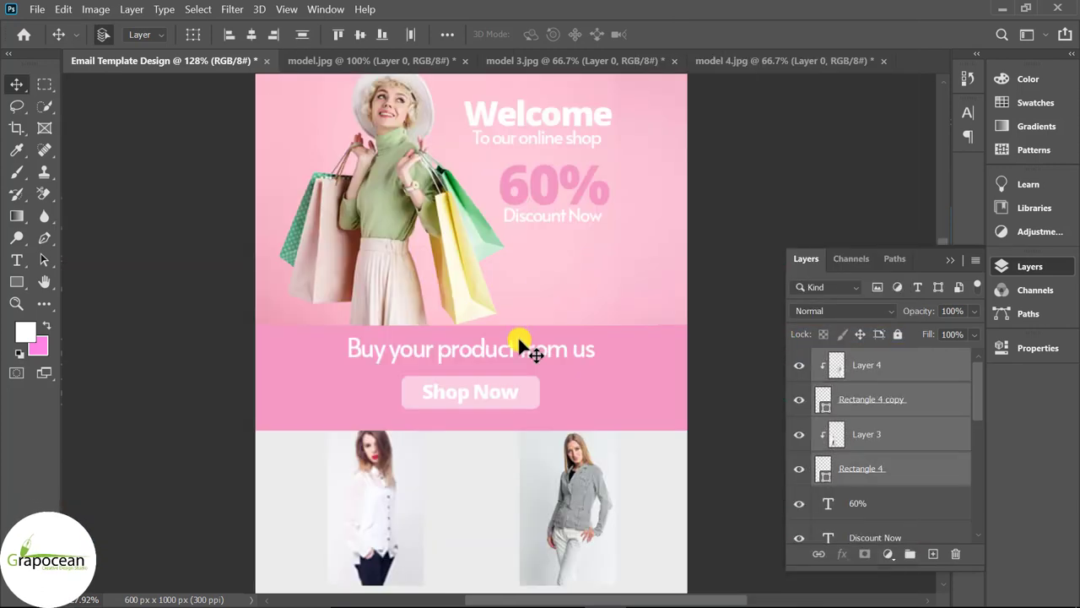
{"action": "scroll", "coordinate": [514, 309], "scroll_direction": "down", "scroll_amount": 1}
{"action": "mouse_move", "coordinate": [494, 314]}
{"action": "left_mouse_down"}
{"action": "mouse_move", "coordinate": [544, 438]}
{"action": "mouse_move", "coordinate": [566, 420]}
{"action": "left_mouse_up"}
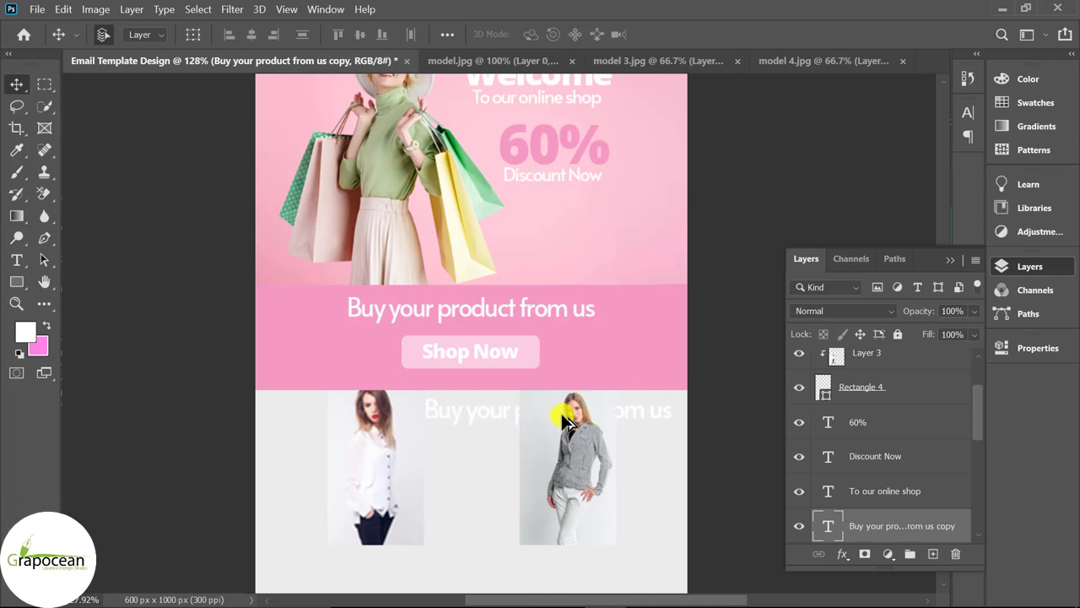
Step: Replace the copied headline's wording with 'Add To Cart' and commit it
{"action": "left_click", "coordinate": [16, 260]}
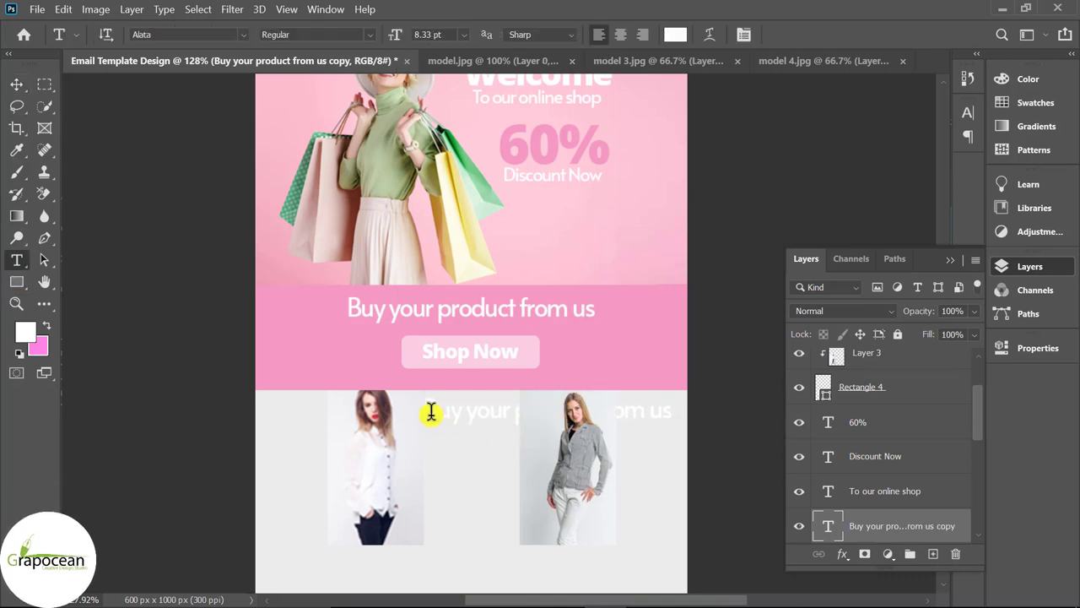
{"action": "left_click", "coordinate": [432, 410]}
{"action": "key", "text": "ctrl+a"}
{"action": "key", "text": "BackSpace"}
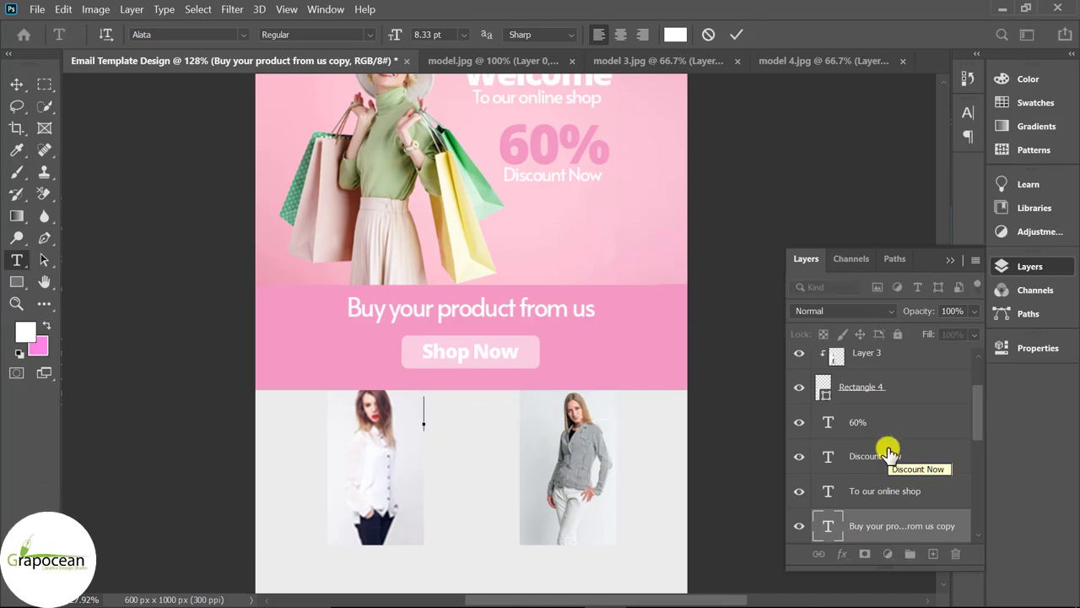
{"action": "type", "text": "Ad"}
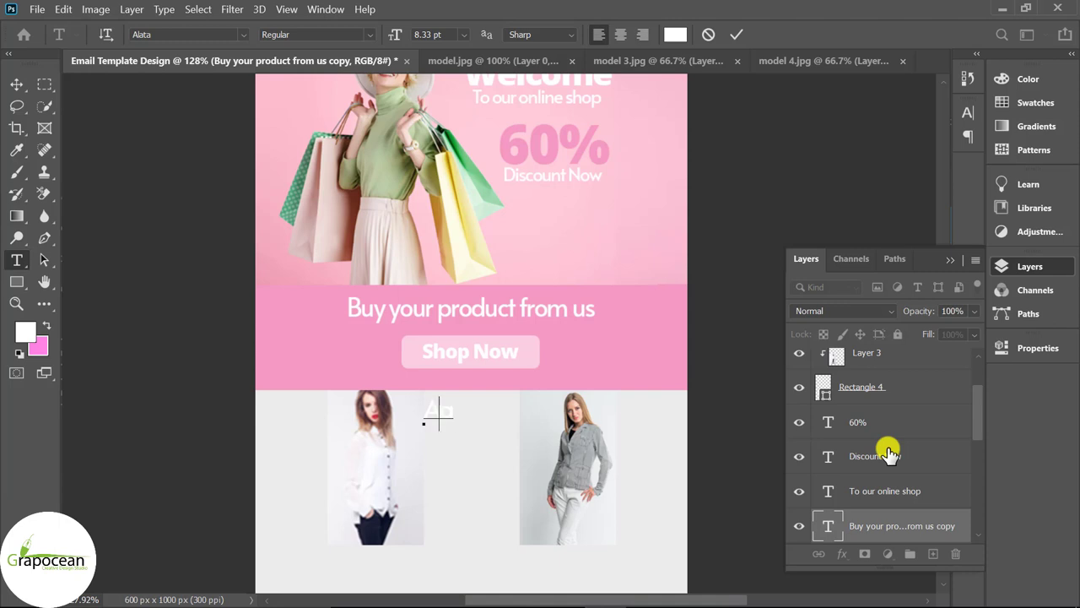
{"action": "type", "text": "f"}
{"action": "type", "text": " to"}
{"action": "type", "text": " C"}
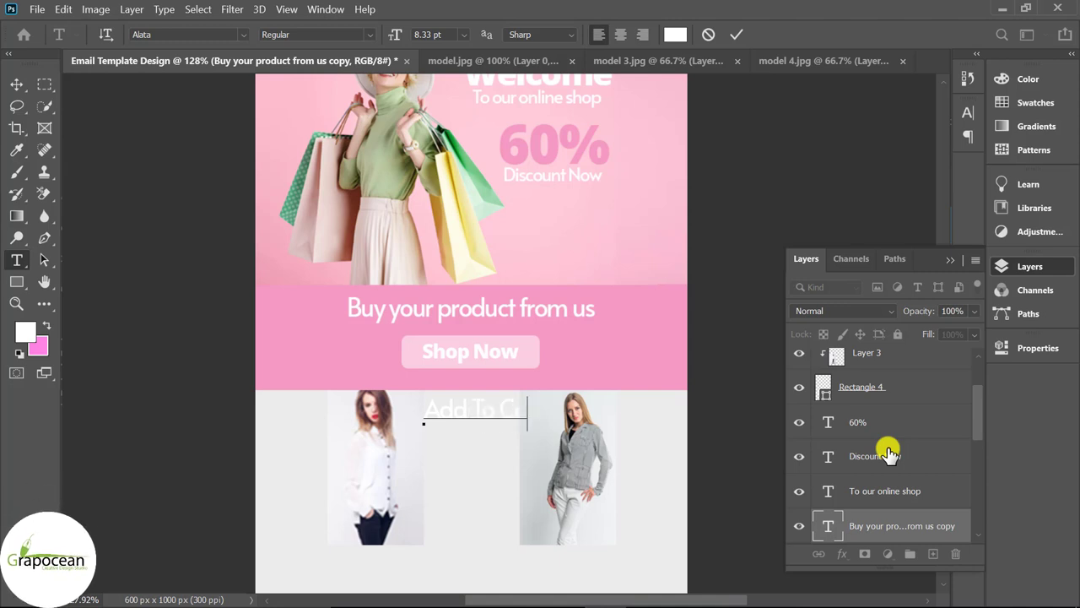
{"action": "left_click", "coordinate": [17, 84]}
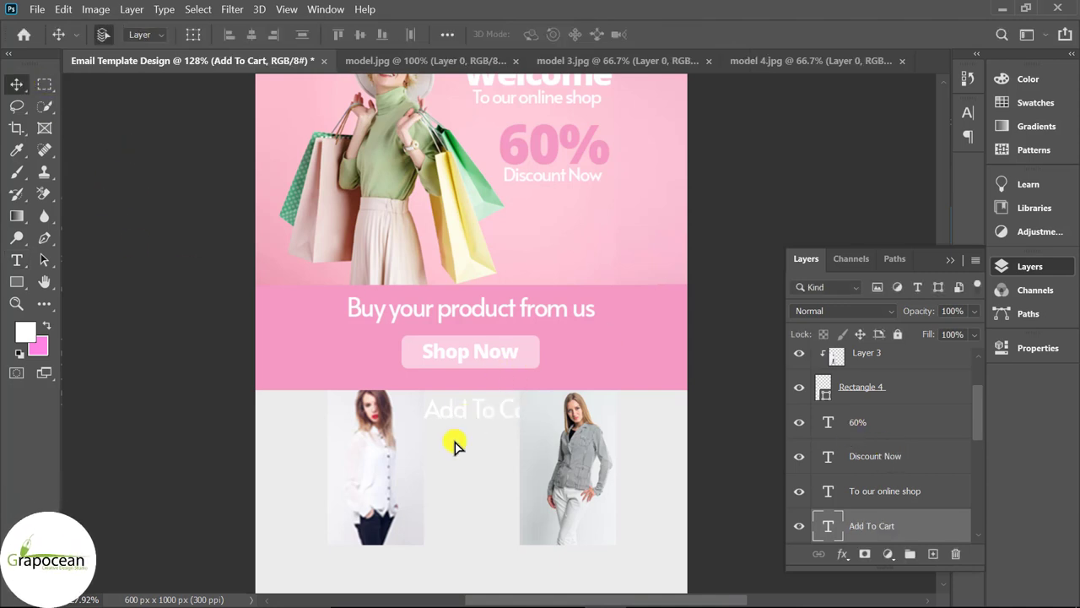
Step: Move the Add To Cart text under the left photo and scale it to about 80%
{"action": "scroll", "coordinate": [477, 497], "scroll_direction": "down", "scroll_amount": 3}
{"action": "left_click_drag", "start_coordinate": [420, 486], "coordinate": [408, 485]}
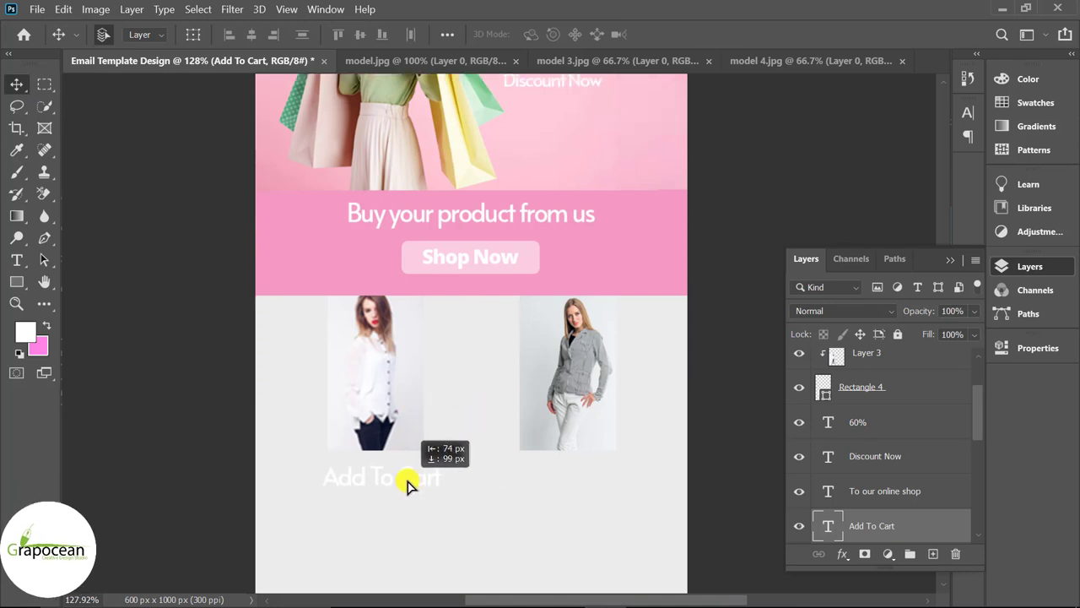
{"action": "key", "text": "ctrl+semicolon"}
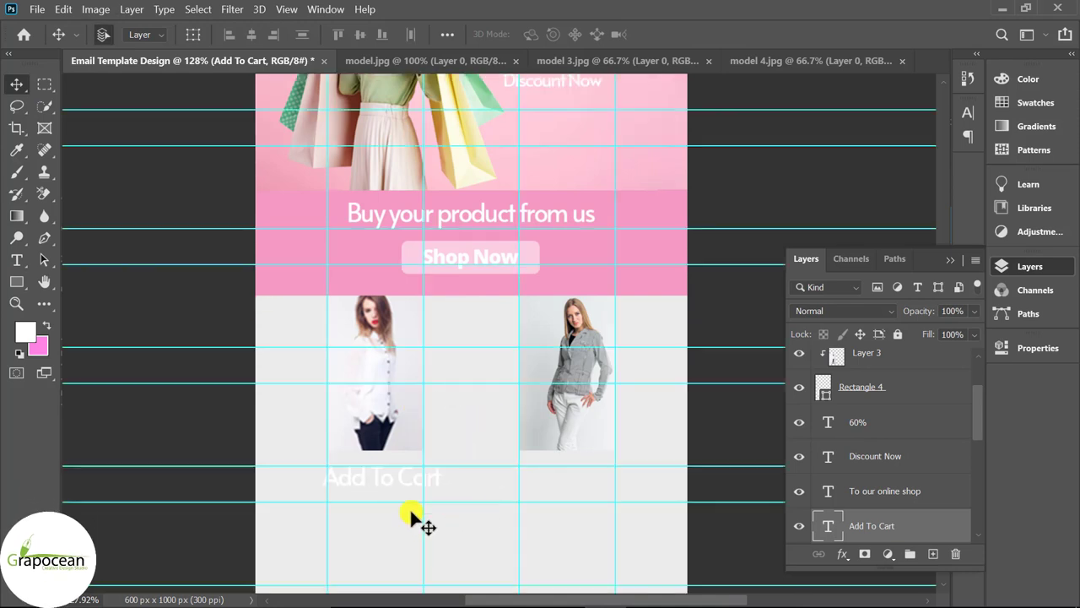
{"action": "scroll", "coordinate": [409, 507], "scroll_direction": "up", "scroll_amount": 3}
{"action": "key", "text": "ctrl+t"}
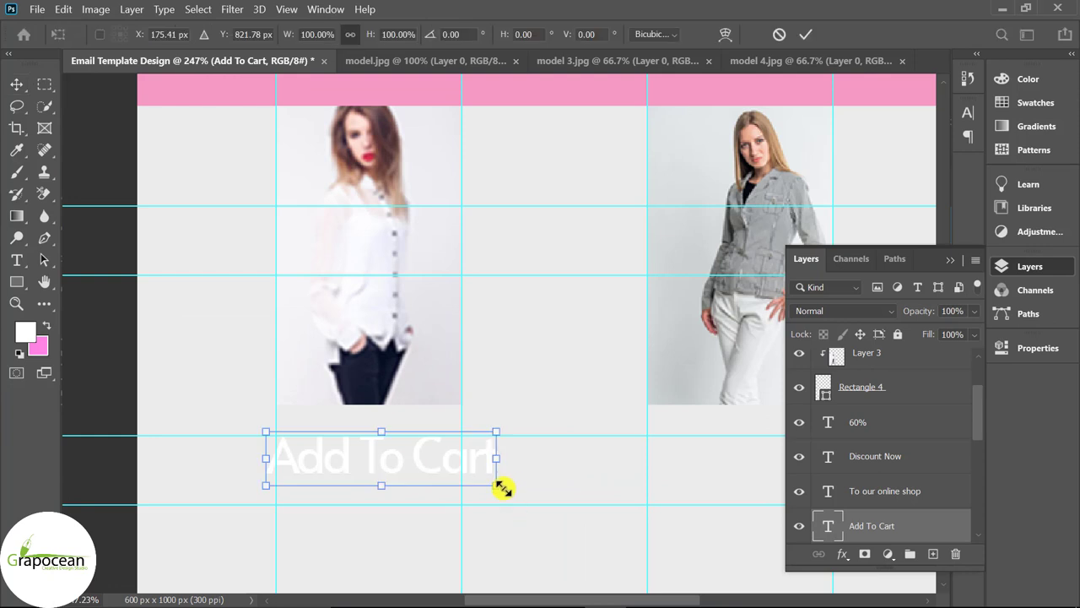
{"action": "mouse_move", "coordinate": [502, 481]}
{"action": "left_mouse_down"}
{"action": "mouse_move", "coordinate": [404, 462]}
{"action": "mouse_move", "coordinate": [406, 488]}
{"action": "left_mouse_up"}
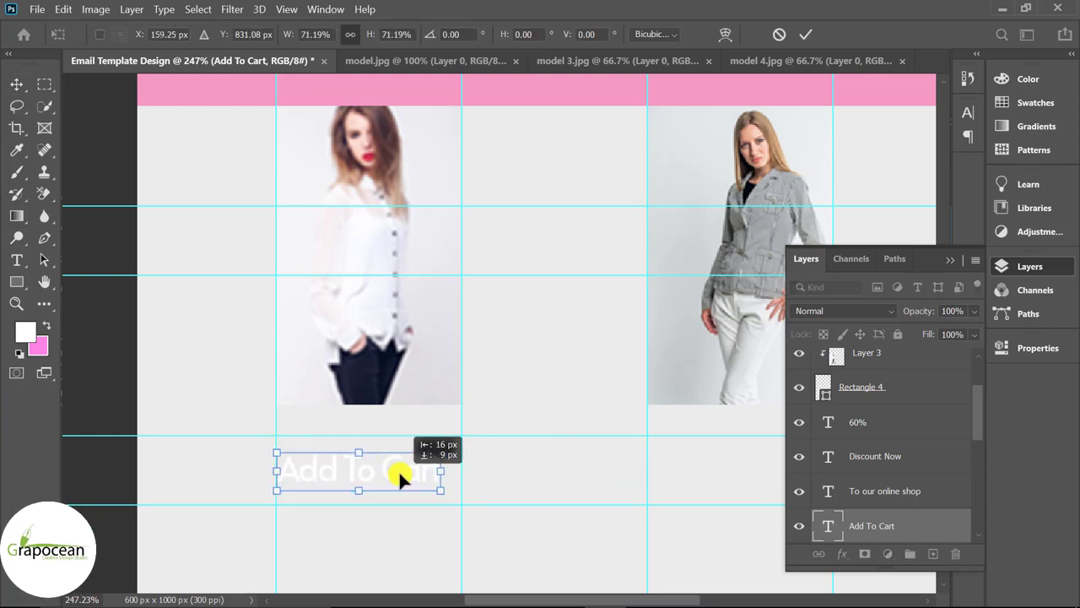
{"action": "mouse_move", "coordinate": [405, 489]}
{"action": "left_mouse_down"}
{"action": "mouse_move", "coordinate": [404, 460]}
{"action": "mouse_move", "coordinate": [458, 482]}
{"action": "left_mouse_up"}
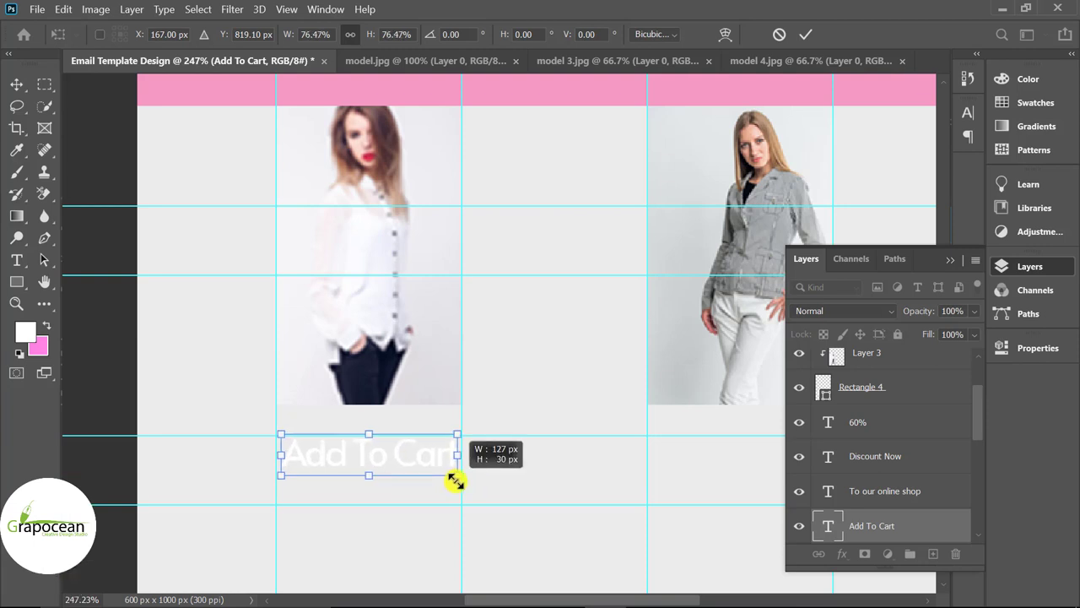
{"action": "left_click", "coordinate": [816, 35]}
Step: Set the Add To Cart text colour to dark grey #272727 and commit the edit
{"action": "scroll", "coordinate": [506, 489], "scroll_direction": "down", "scroll_amount": 5}
{"action": "scroll", "coordinate": [478, 472], "scroll_direction": "down", "scroll_amount": 2}
{"action": "scroll", "coordinate": [476, 446], "scroll_direction": "up", "scroll_amount": 3}
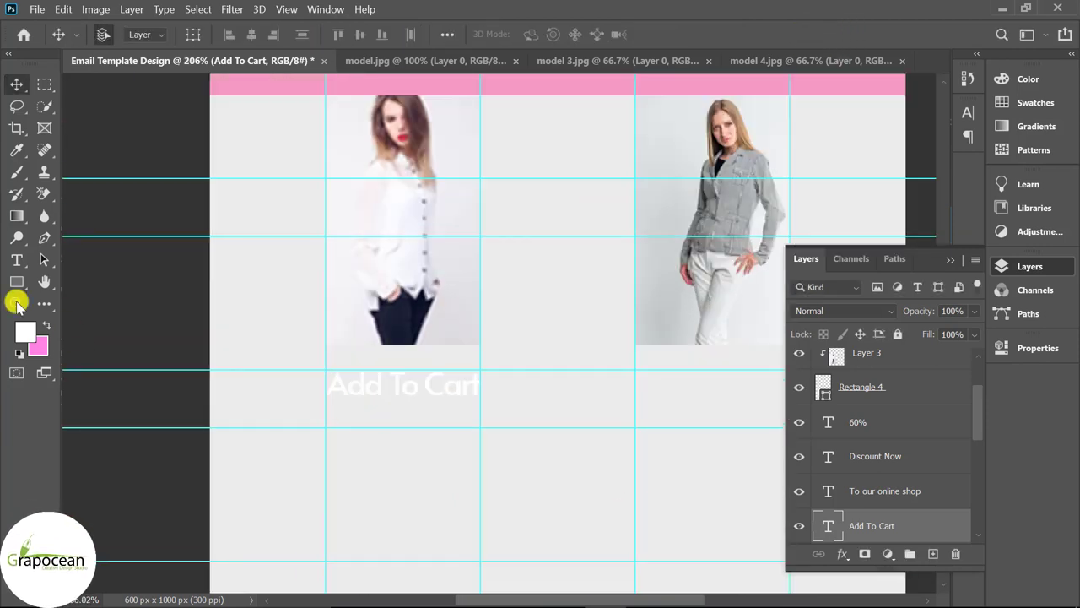
{"action": "left_click", "coordinate": [17, 260]}
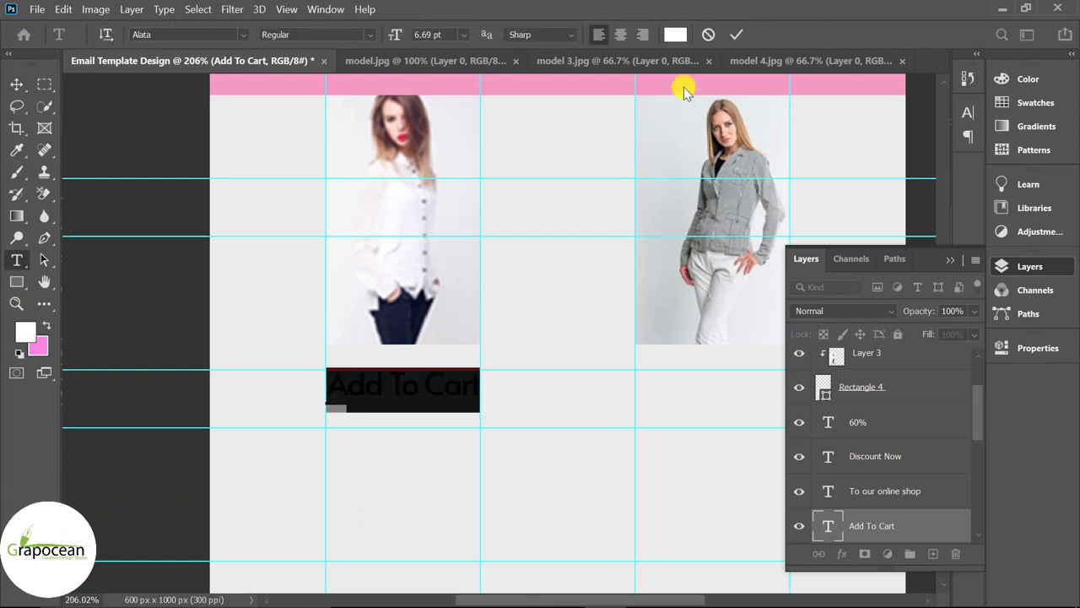
{"action": "left_click", "coordinate": [676, 35]}
{"action": "mouse_move", "coordinate": [651, 283]}
{"action": "left_mouse_down"}
{"action": "mouse_move", "coordinate": [1042, 355]}
{"action": "mouse_move", "coordinate": [822, 193]}
{"action": "left_mouse_up"}
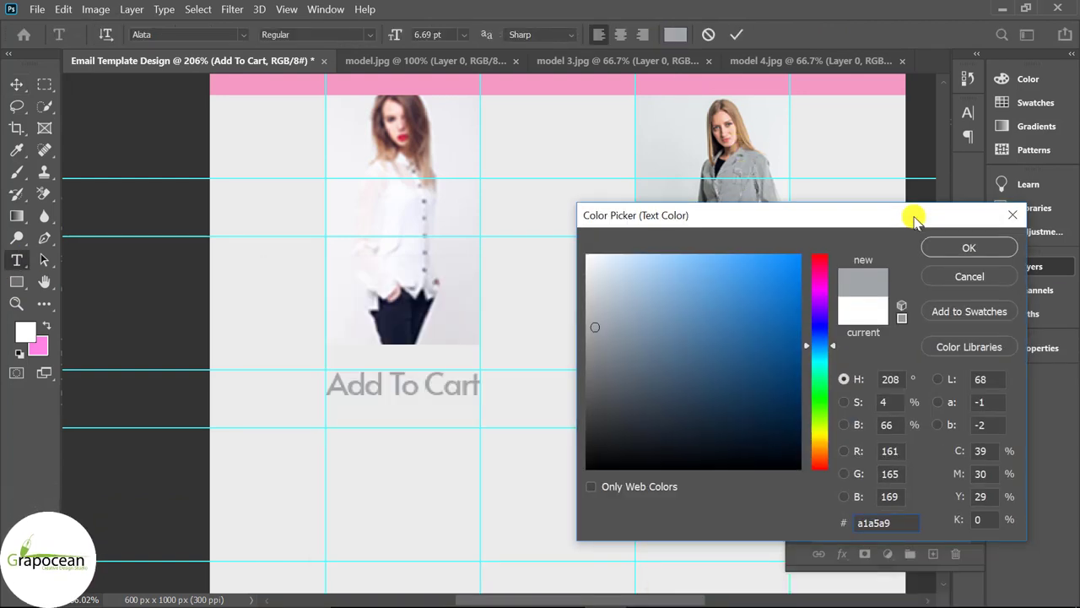
{"action": "left_click_drag", "start_coordinate": [666, 292], "coordinate": [500, 414]}
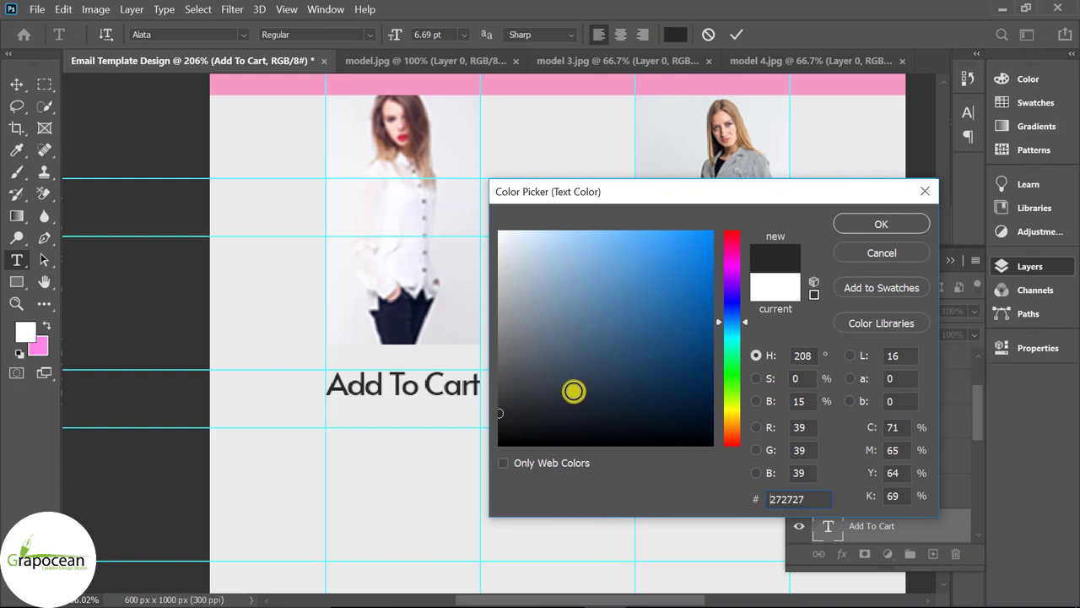
{"action": "left_click", "coordinate": [843, 223]}
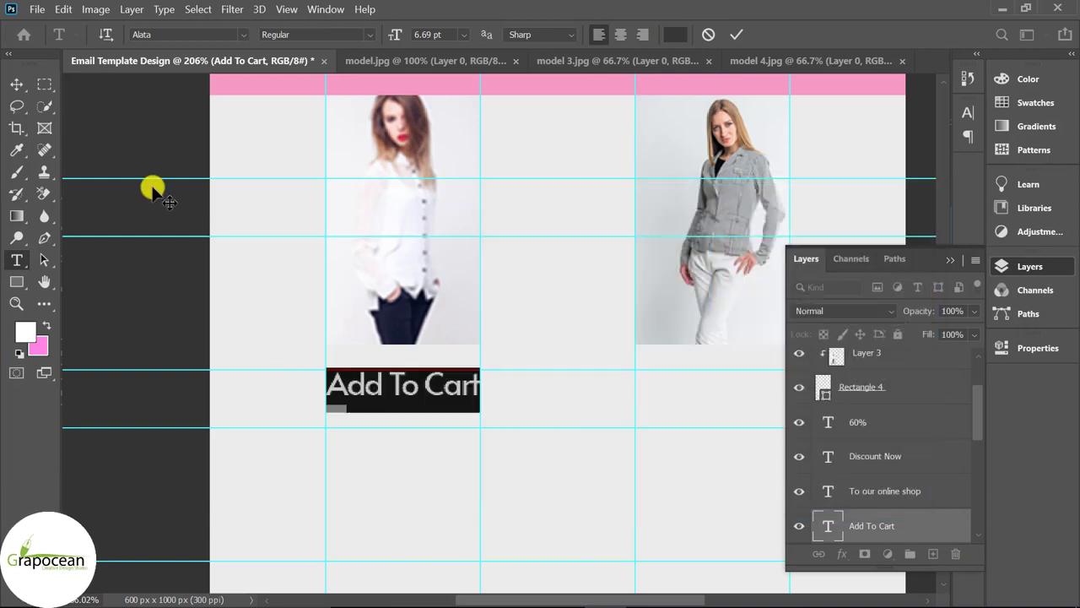
{"action": "left_click", "coordinate": [15, 84]}
{"action": "scroll", "coordinate": [483, 431], "scroll_direction": "down", "scroll_amount": 3}
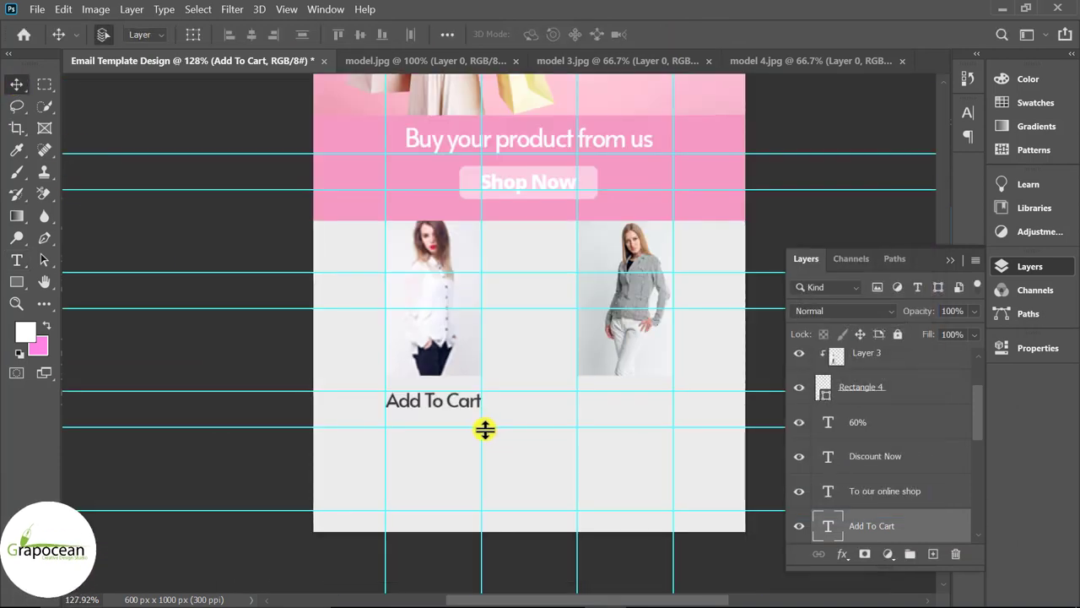
Step: Copy the Shop Now rounded rectangle behind Add To Cart and resize it to fit the label
{"action": "scroll", "coordinate": [477, 426], "scroll_direction": "up", "scroll_amount": 2}
{"action": "scroll", "coordinate": [477, 426], "scroll_direction": "up", "scroll_amount": 2}
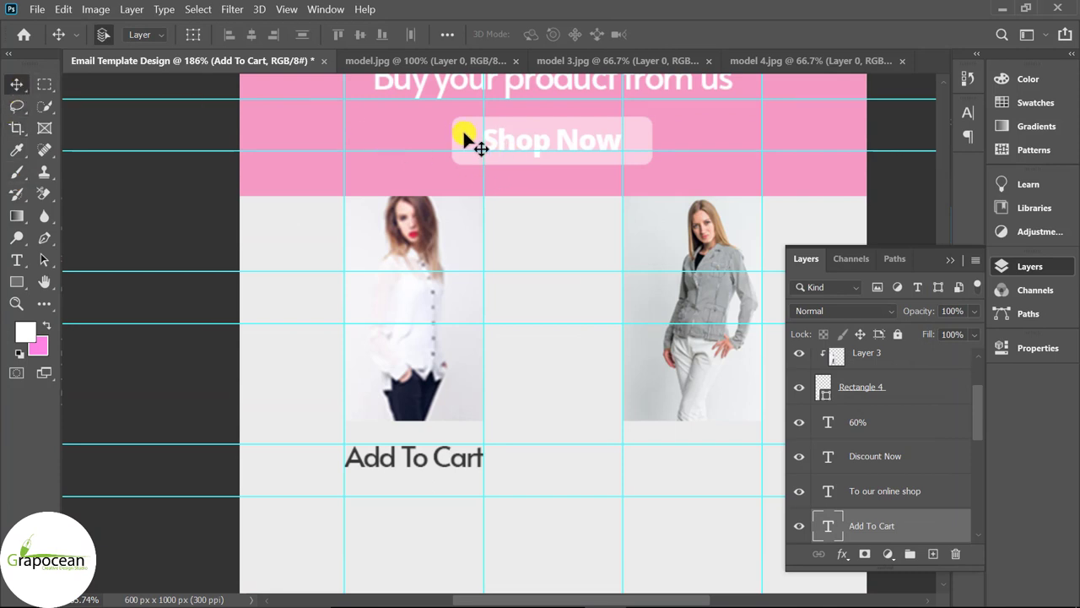
{"action": "left_click_drag", "start_coordinate": [462, 129], "coordinate": [461, 471]}
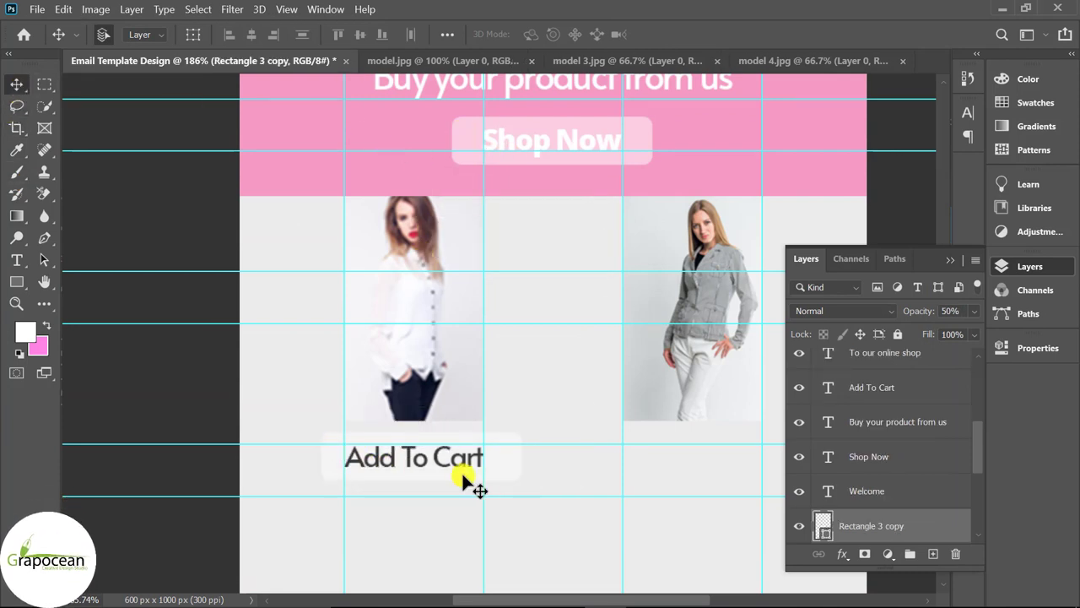
{"action": "key", "text": "ctrl+t"}
{"action": "left_click_drag", "start_coordinate": [517, 481], "coordinate": [486, 486]}
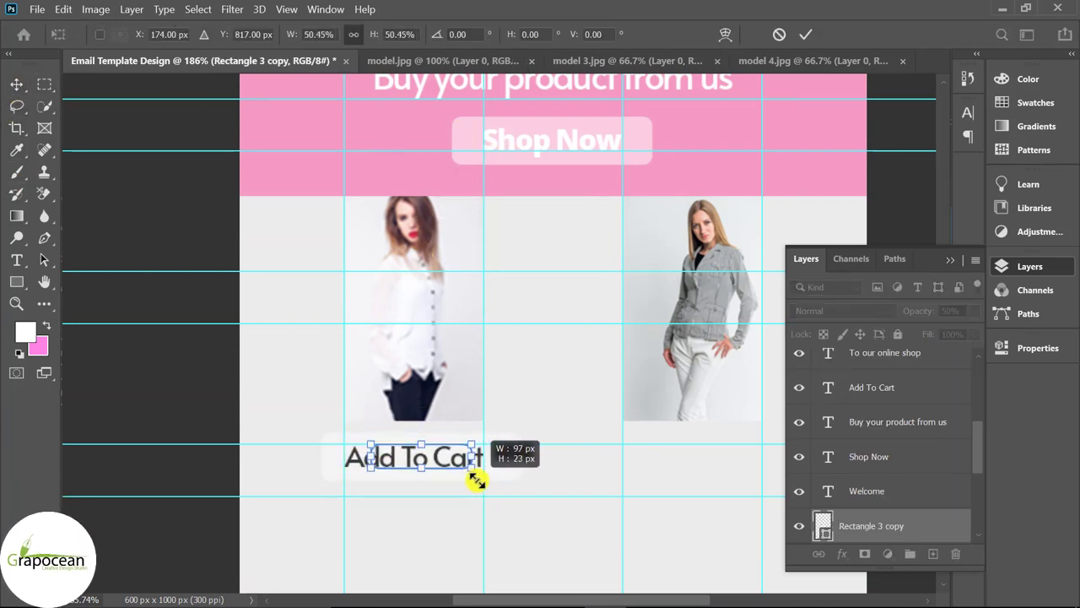
{"action": "scroll", "coordinate": [482, 479], "scroll_direction": "up", "scroll_amount": 3}
{"action": "mouse_move", "coordinate": [333, 448]}
{"action": "left_mouse_down"}
{"action": "mouse_move", "coordinate": [291, 427]}
{"action": "mouse_move", "coordinate": [306, 434]}
{"action": "left_mouse_up"}
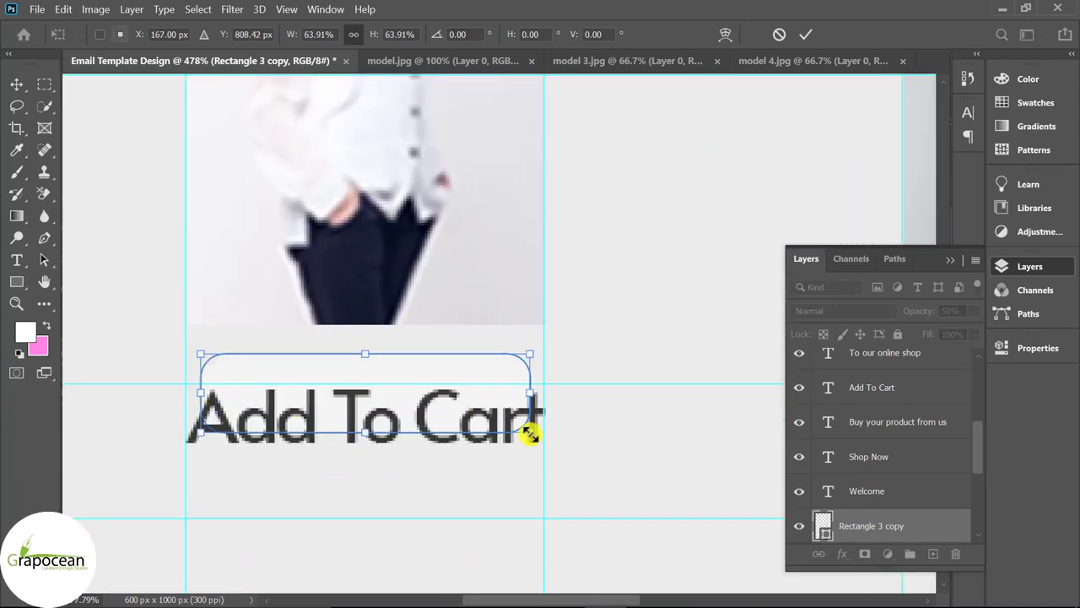
{"action": "left_click_drag", "start_coordinate": [530, 434], "coordinate": [542, 436]}
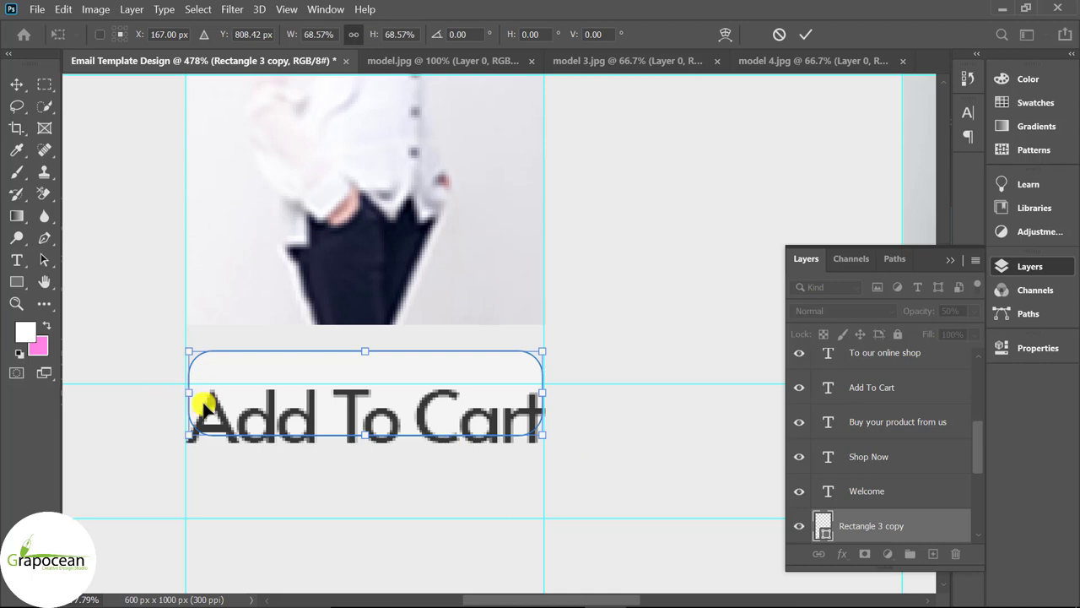
{"action": "scroll", "coordinate": [187, 397], "scroll_direction": "up", "scroll_amount": 2}
{"action": "scroll", "coordinate": [188, 391], "scroll_direction": "up", "scroll_amount": 2}
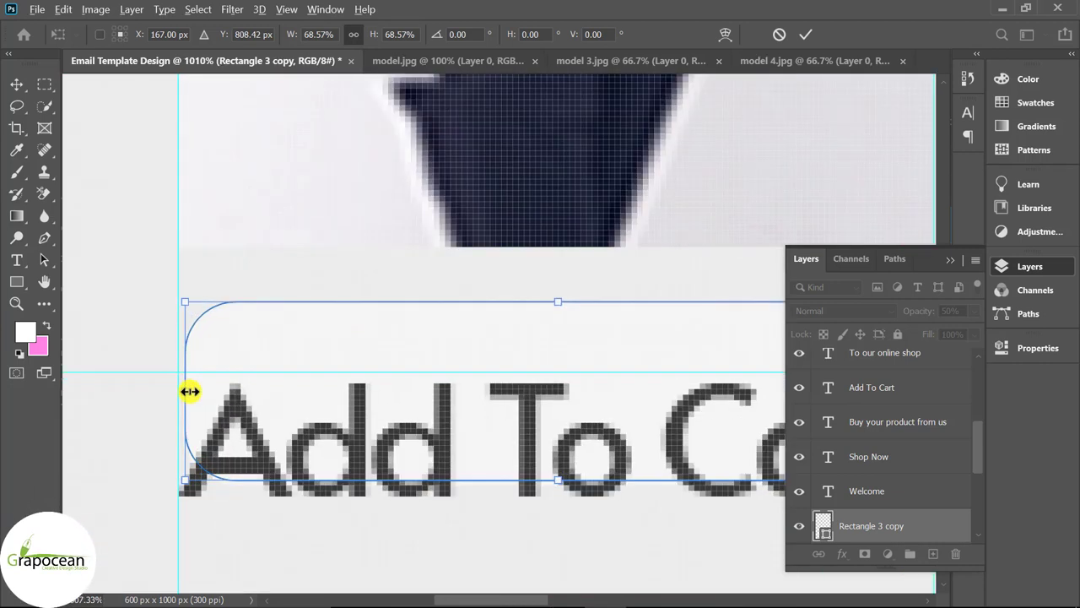
{"action": "left_click_drag", "start_coordinate": [189, 391], "coordinate": [177, 391]}
{"action": "scroll", "coordinate": [304, 381], "scroll_direction": "down", "scroll_amount": 3}
{"action": "left_click", "coordinate": [805, 34]}
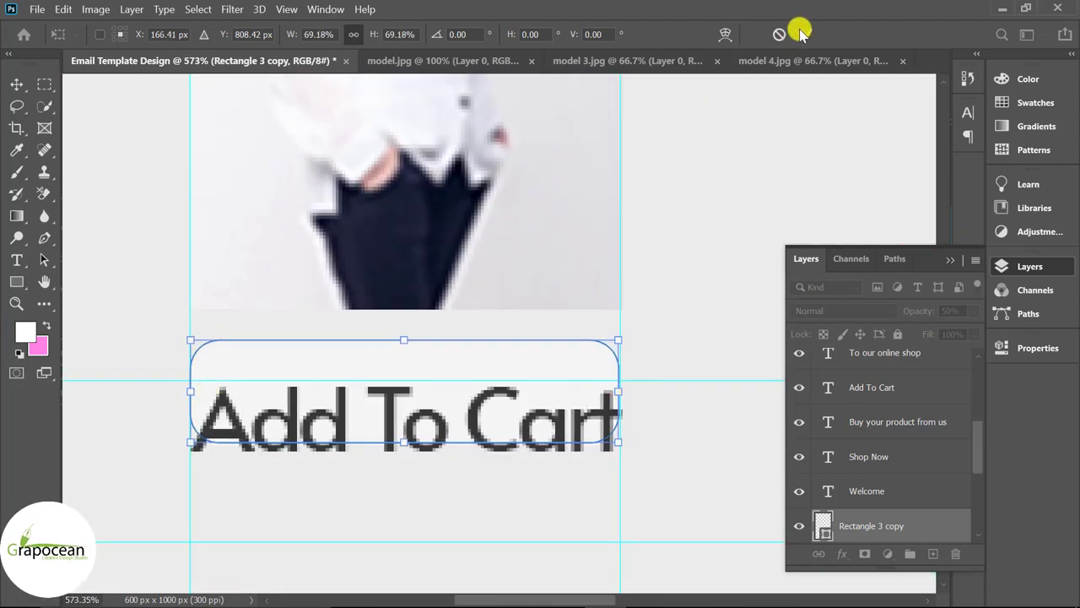
Step: Move the Add To Cart text onto the button and scale it to fit
{"action": "left_click", "coordinate": [543, 426]}
{"action": "left_click_drag", "start_coordinate": [472, 422], "coordinate": [470, 395]}
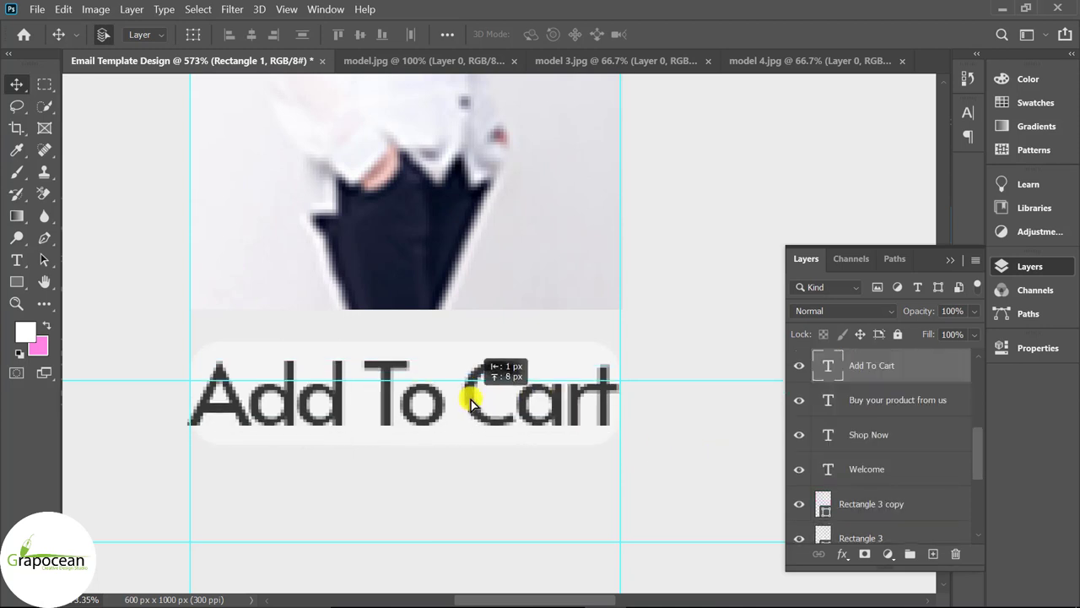
{"action": "key", "text": "ctrl+t"}
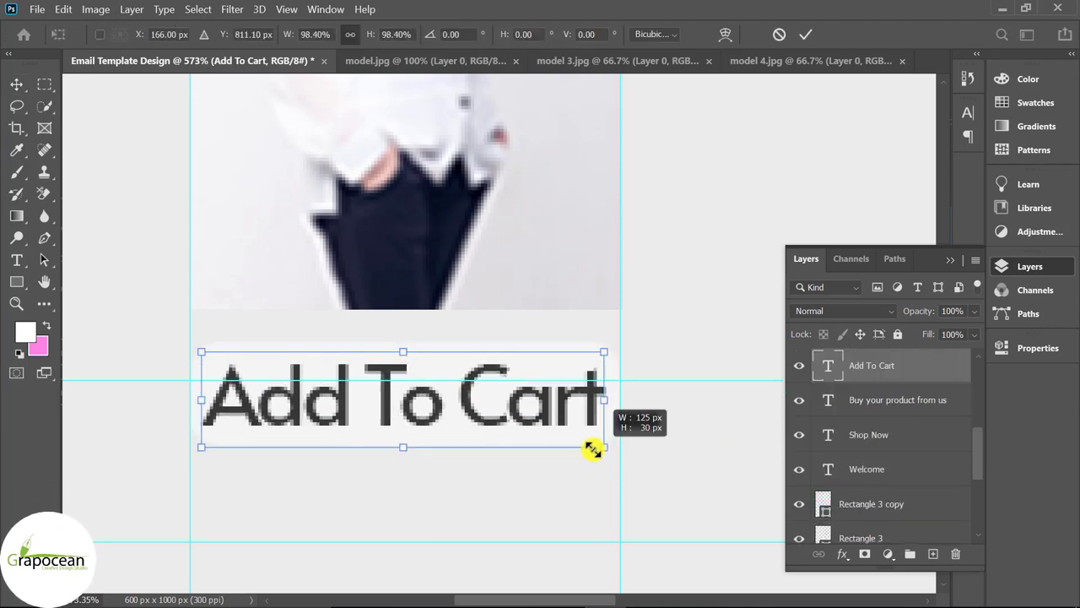
{"action": "left_click_drag", "start_coordinate": [642, 445], "coordinate": [601, 432]}
{"action": "left_click_drag", "start_coordinate": [463, 412], "coordinate": [462, 409]}
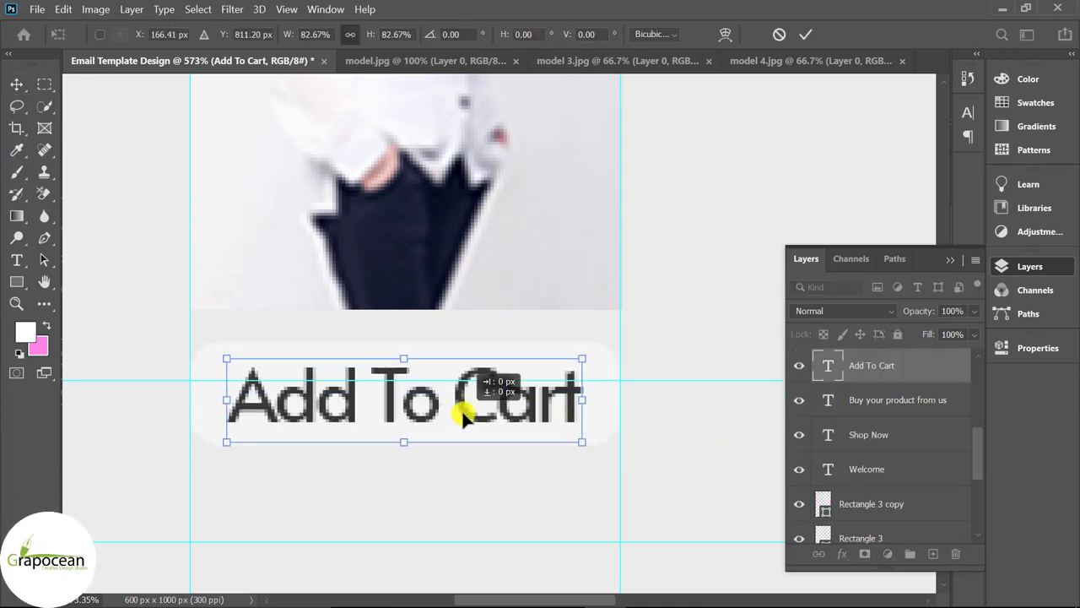
{"action": "left_click", "coordinate": [805, 34]}
Step: Nudge the button shape and Add To Cart text up together to align them
{"action": "scroll", "coordinate": [568, 425], "scroll_direction": "down", "scroll_amount": 3}
{"action": "scroll", "coordinate": [568, 425], "scroll_direction": "down", "scroll_amount": 3}
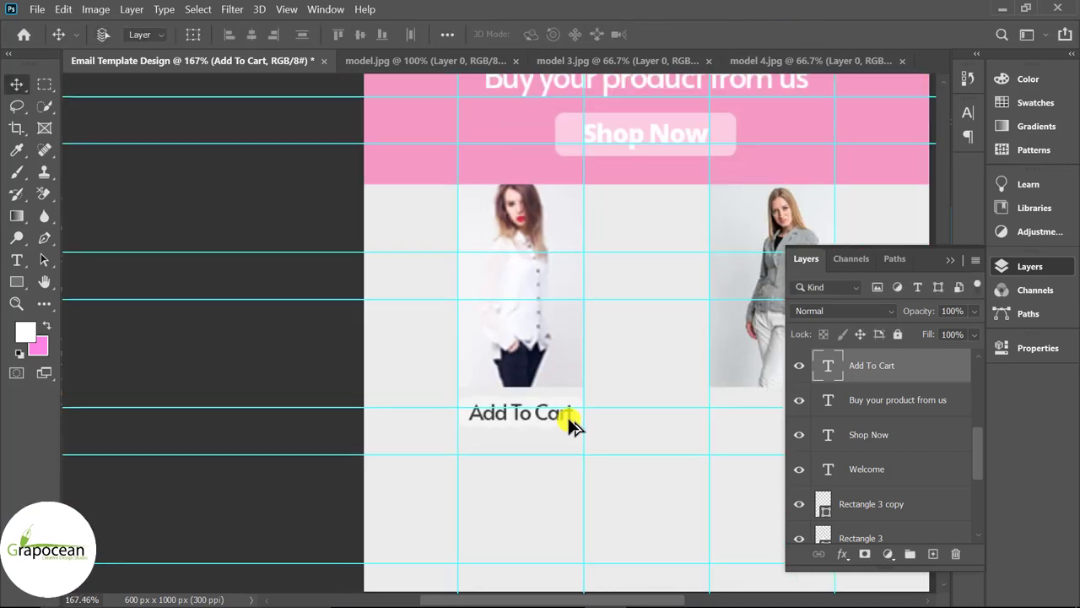
{"action": "scroll", "coordinate": [571, 422], "scroll_direction": "down", "scroll_amount": 1}
{"action": "scroll", "coordinate": [622, 386], "scroll_direction": "up", "scroll_amount": 2}
{"action": "scroll", "coordinate": [92, 354], "scroll_direction": "down", "scroll_amount": 1}
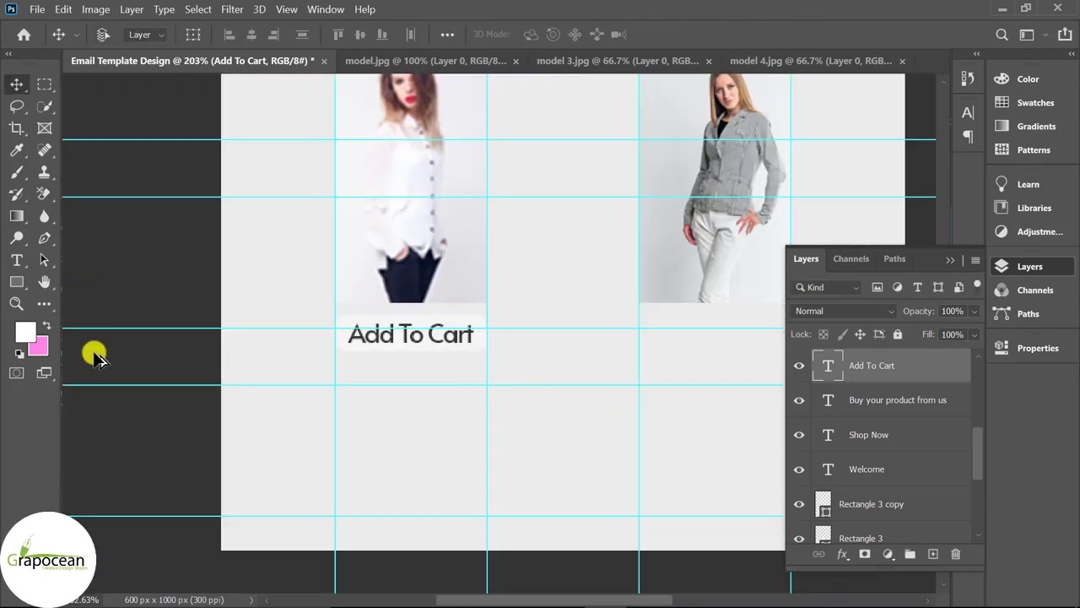
{"action": "scroll", "coordinate": [337, 362], "scroll_direction": "up", "scroll_amount": 1}
{"action": "scroll", "coordinate": [325, 330], "scroll_direction": "up", "scroll_amount": 4}
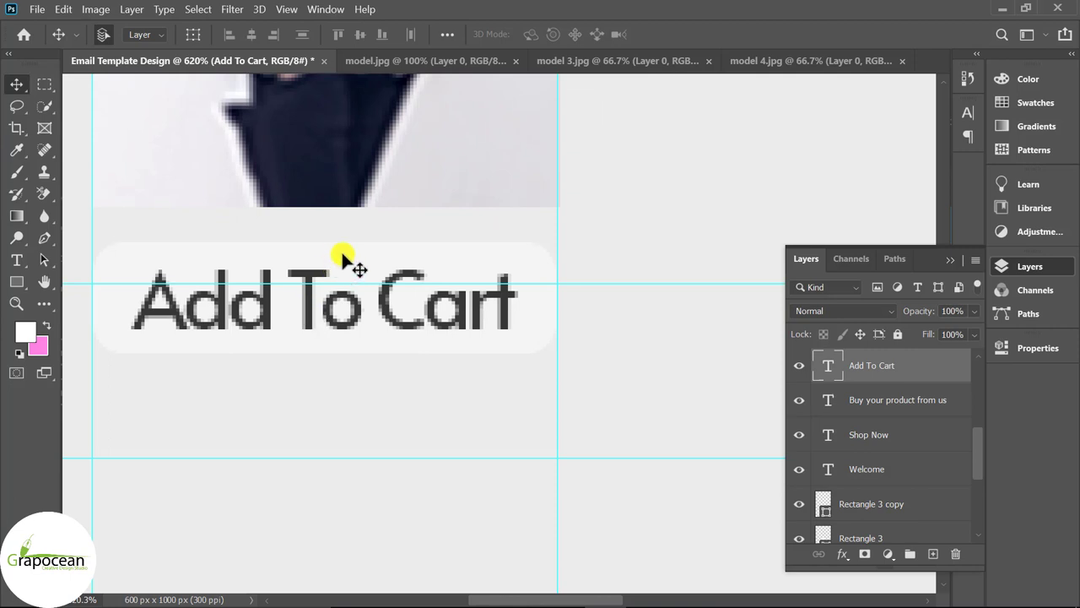
{"action": "left_click", "coordinate": [341, 253]}
{"action": "key", "text": "Up"}
{"action": "left_click", "coordinate": [304, 310]}
{"action": "key", "text": "Up"}
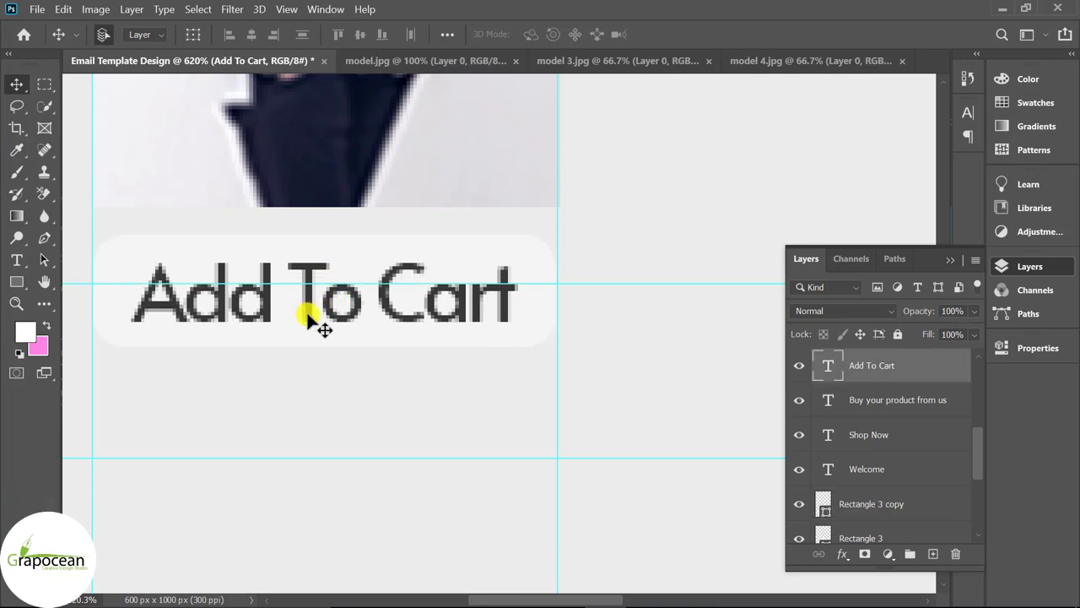
{"action": "scroll", "coordinate": [498, 371], "scroll_direction": "down", "scroll_amount": 3}
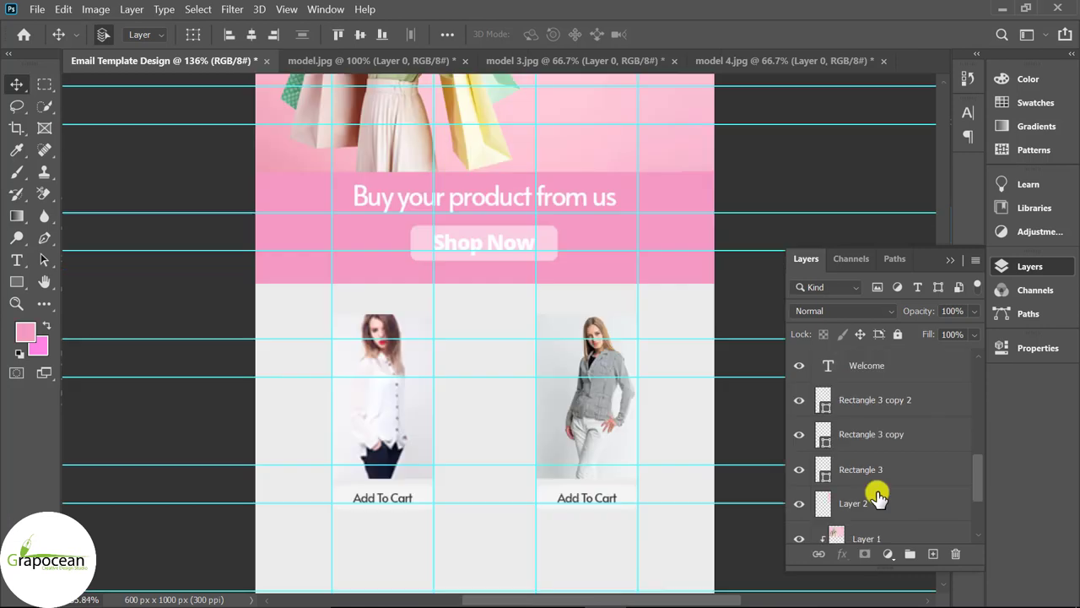
{"action": "scroll", "coordinate": [880, 495], "scroll_direction": "down", "scroll_amount": 3}
Step: Copy the right product card's layers into the middle column and hide the guides
{"action": "left_click", "coordinate": [886, 493]}
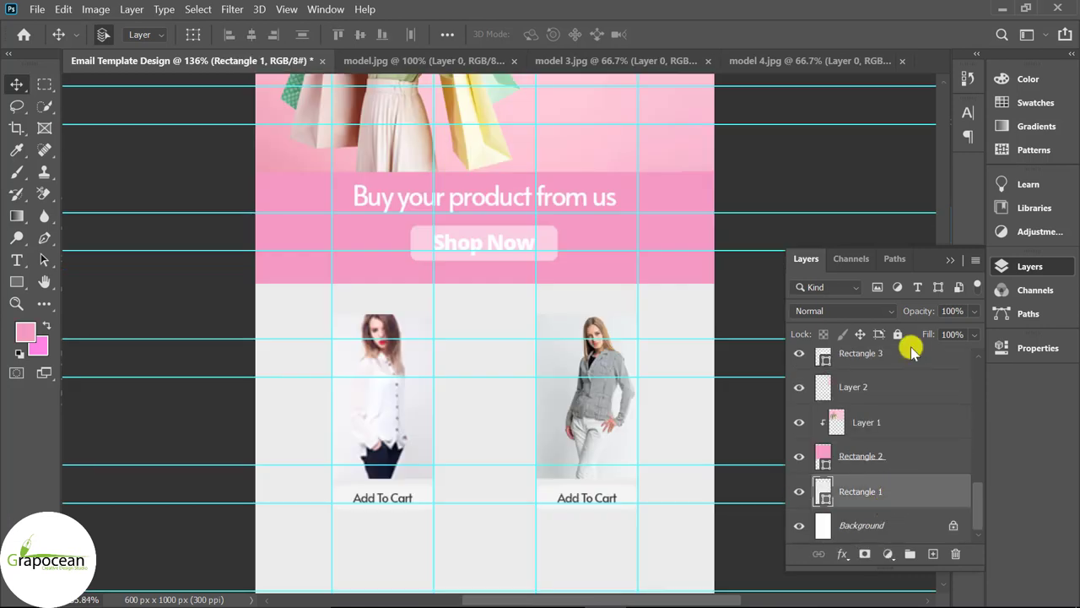
{"action": "left_click_drag", "start_coordinate": [624, 523], "coordinate": [553, 336]}
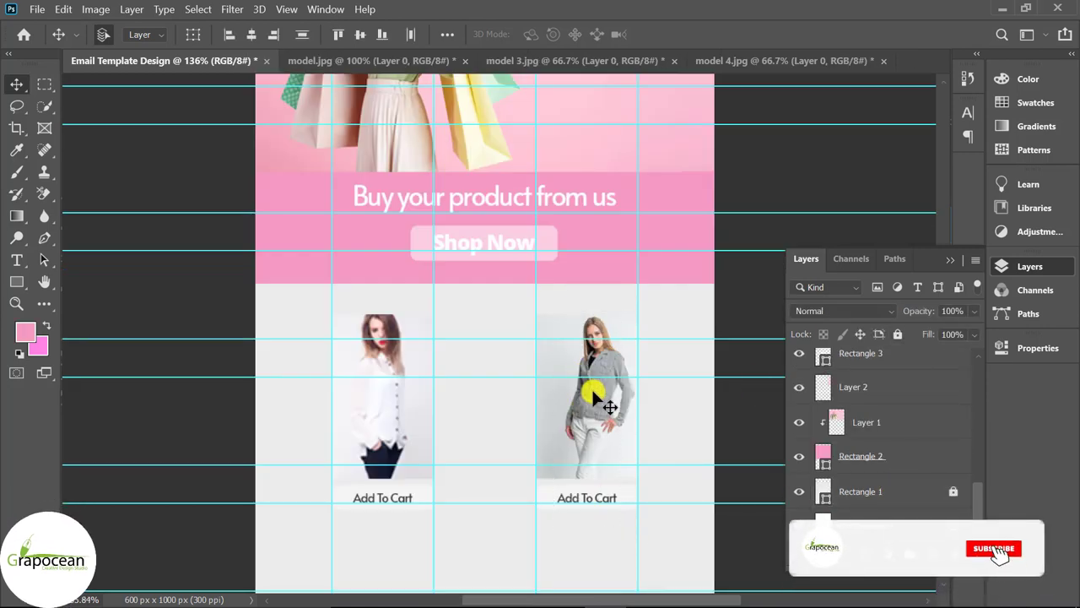
{"action": "mouse_move", "coordinate": [594, 398]}
{"action": "left_mouse_down", "text": "alt"}
{"action": "mouse_move", "coordinate": [502, 424]}
{"action": "mouse_move", "coordinate": [500, 415]}
{"action": "left_mouse_up", "text": "alt"}
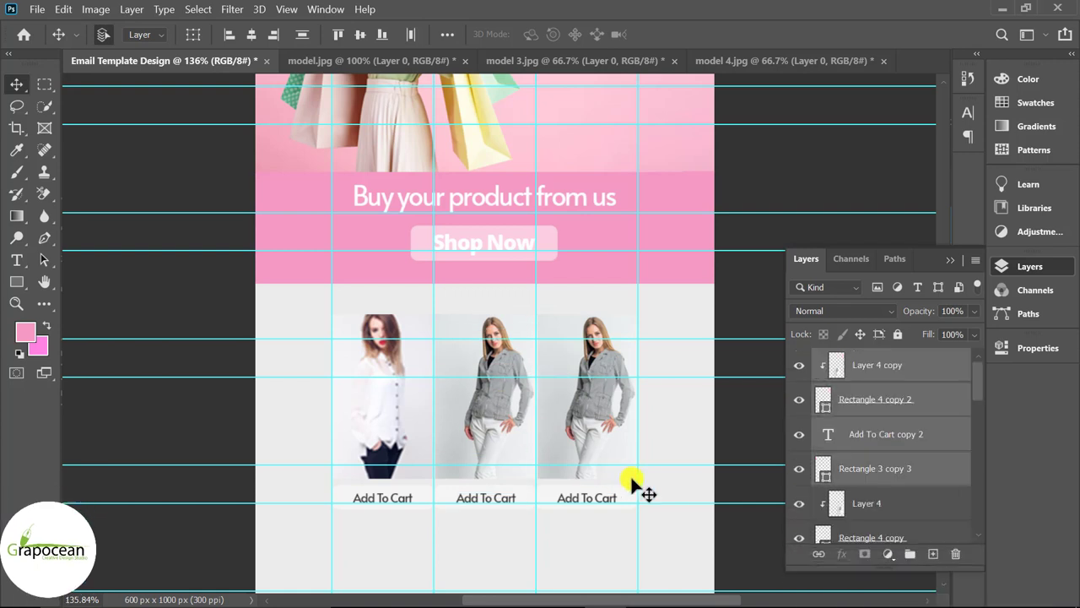
{"action": "key", "text": "ctrl+semicolon"}
{"action": "key", "text": "ctrl+0"}
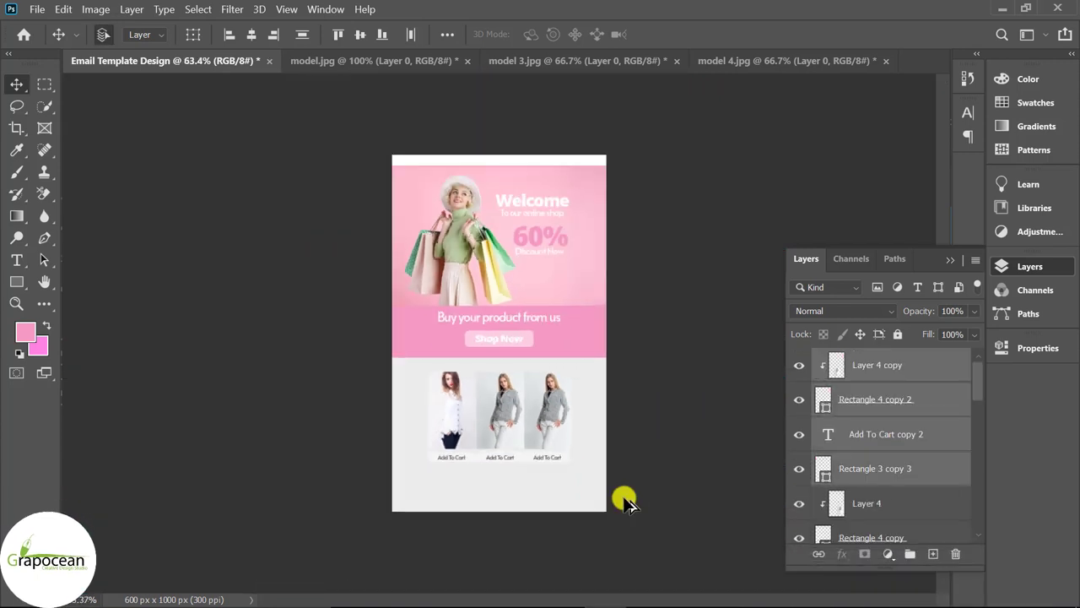
{"action": "scroll", "coordinate": [583, 475], "scroll_direction": "up", "scroll_amount": 1}
{"action": "scroll", "coordinate": [520, 451], "scroll_direction": "up", "scroll_amount": 2}
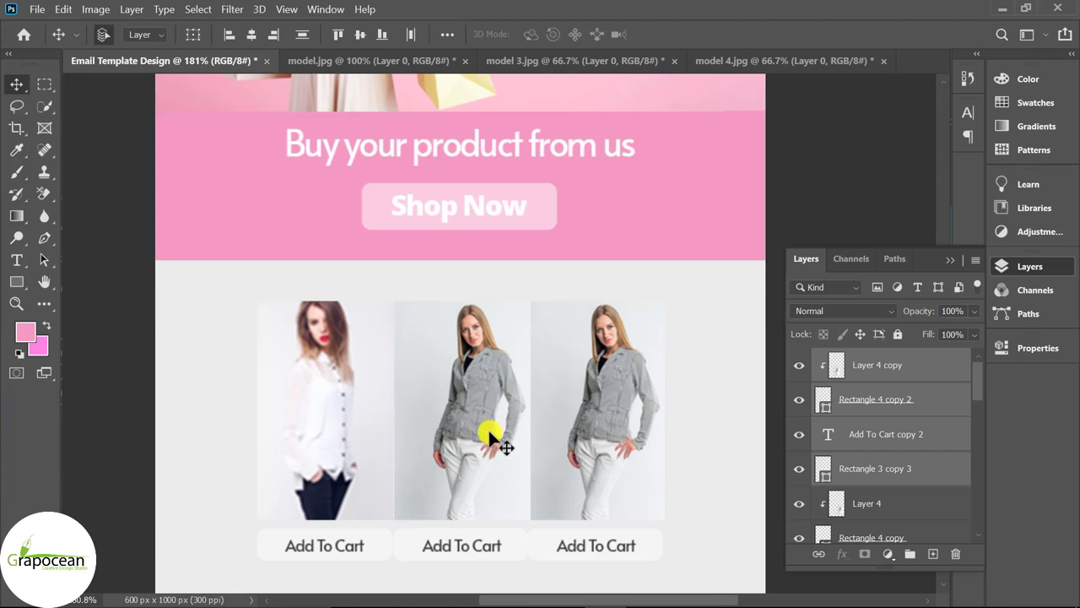
Step: Delete the duplicated model photo (Layer 4 copy) from the middle card
{"action": "left_click", "coordinate": [882, 398]}
{"action": "left_click", "coordinate": [869, 365]}
{"action": "left_click", "coordinate": [799, 365]}
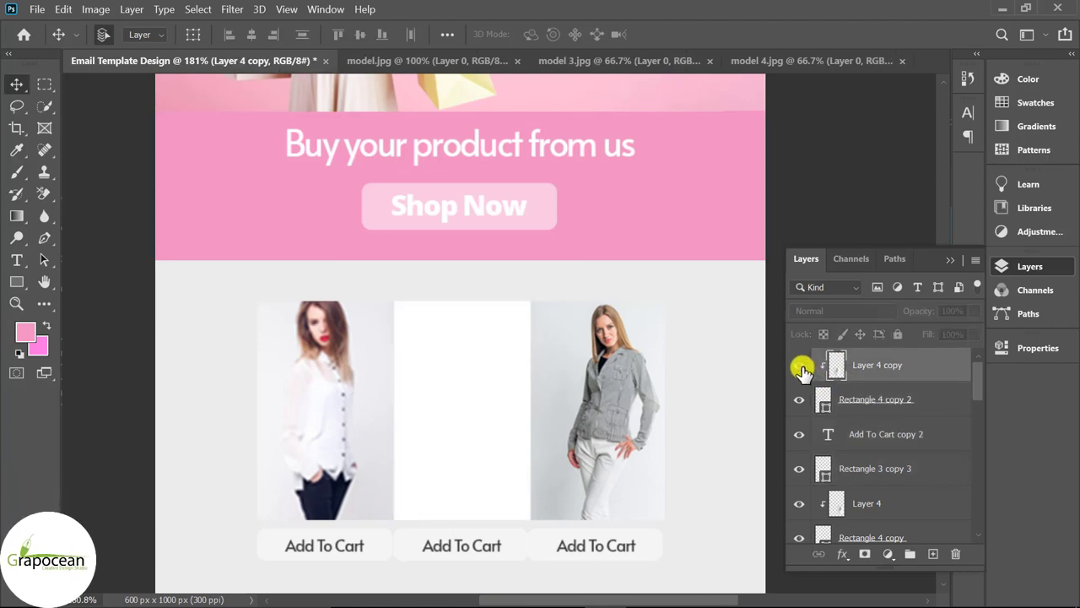
{"action": "key", "text": "Delete"}
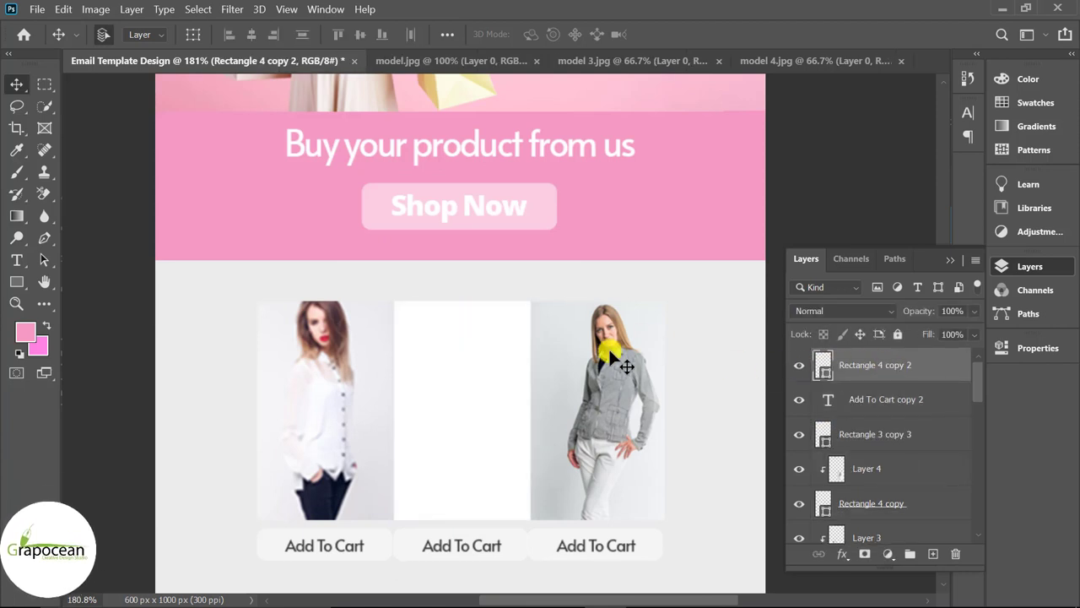
Step: Open the model 2 image as a new document
{"action": "left_click", "coordinate": [457, 65]}
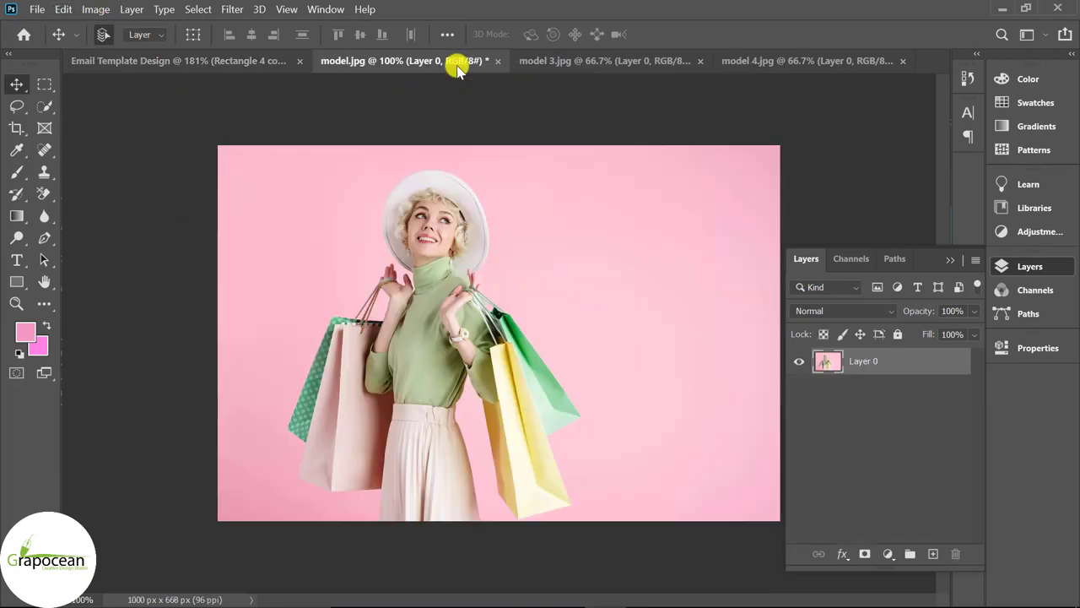
{"action": "left_click", "coordinate": [651, 59]}
{"action": "left_click", "coordinate": [34, 9]}
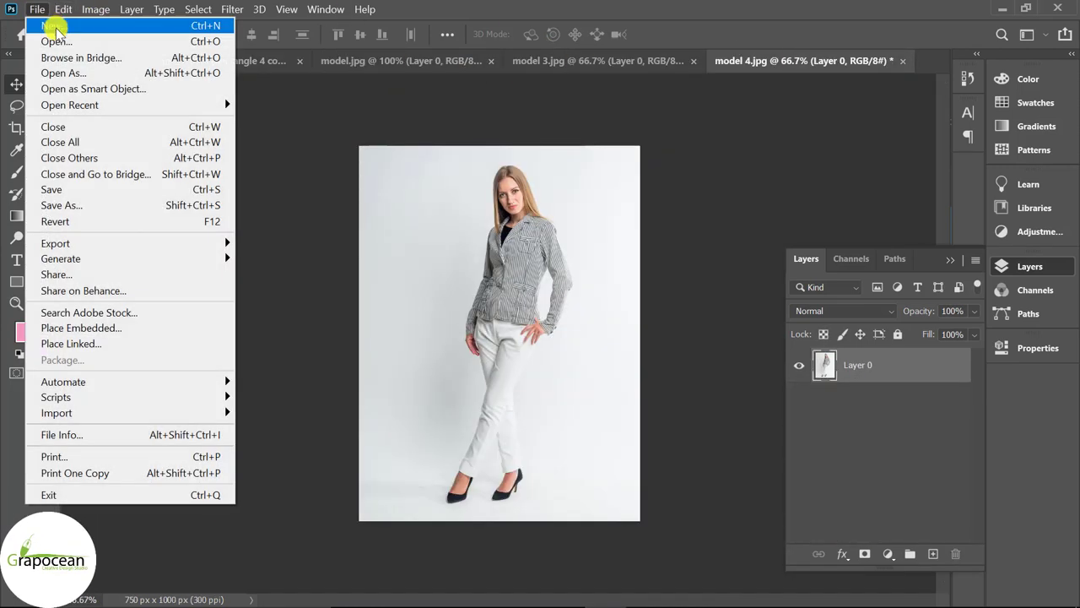
{"action": "left_click", "coordinate": [51, 53]}
{"action": "left_click", "coordinate": [221, 164]}
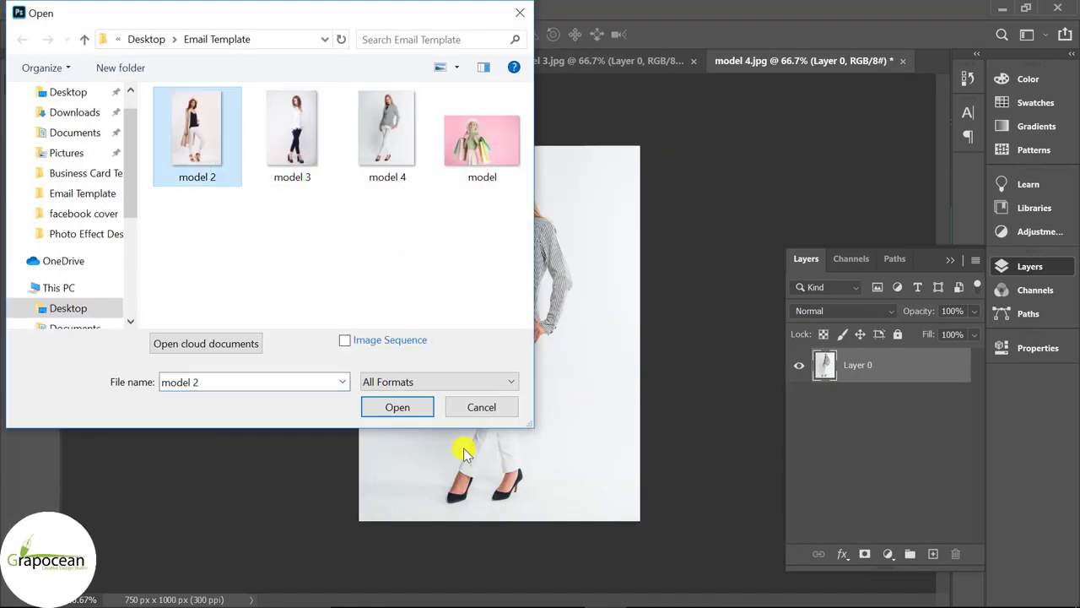
{"action": "left_click", "coordinate": [409, 408]}
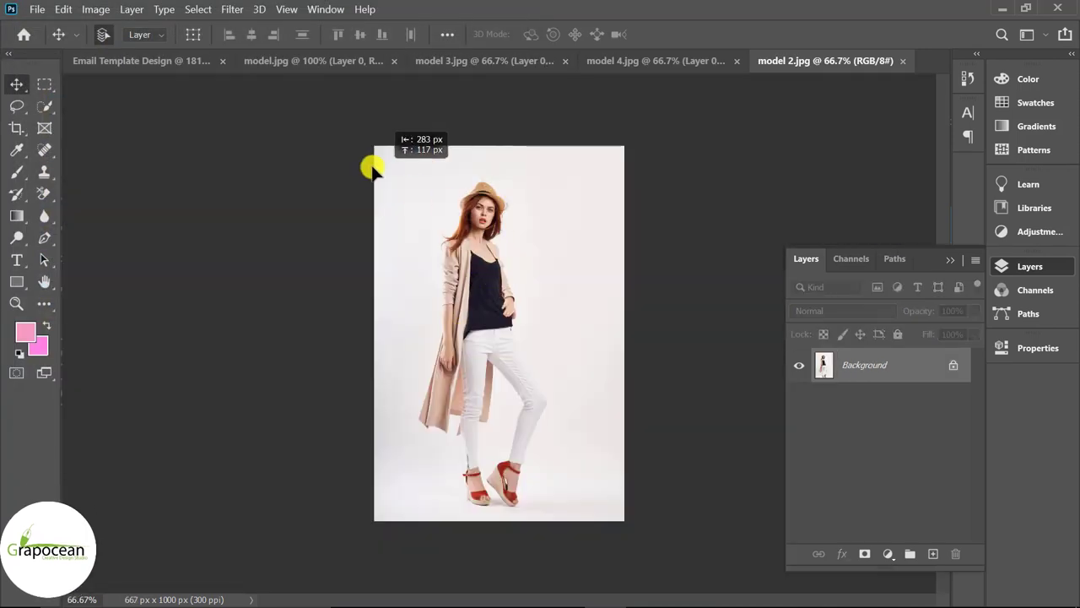
Step: Unlock model 2's background, bring it into the template as Layer 5 and clip it into the middle frame
{"action": "left_click_drag", "start_coordinate": [501, 270], "coordinate": [506, 274]}
{"action": "left_click", "coordinate": [781, 287]}
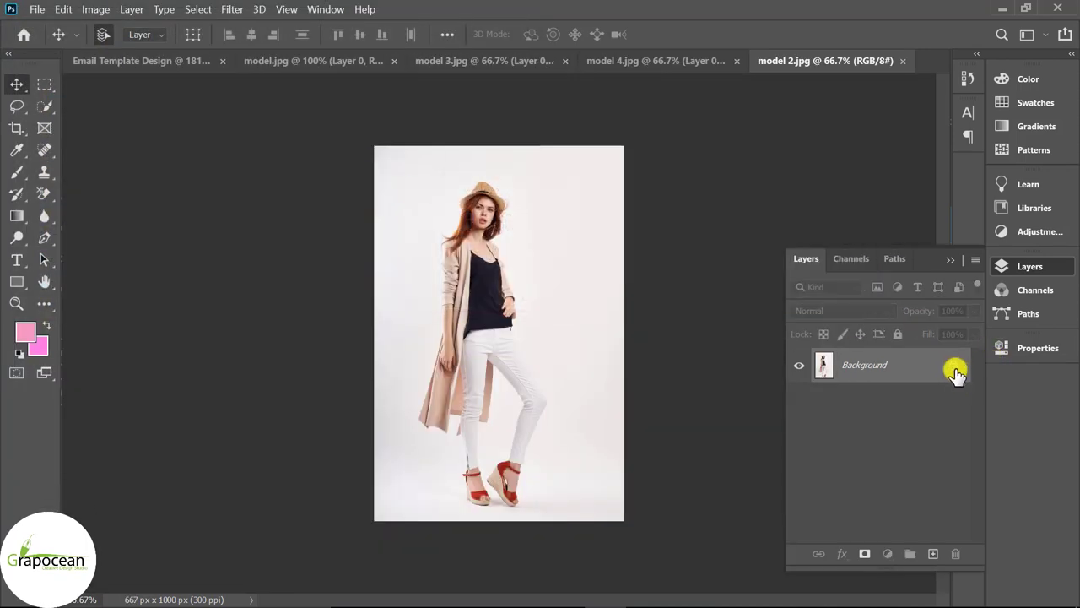
{"action": "left_click", "coordinate": [956, 372]}
{"action": "left_click_drag", "start_coordinate": [503, 219], "coordinate": [447, 464]}
{"action": "right_click", "coordinate": [904, 369]}
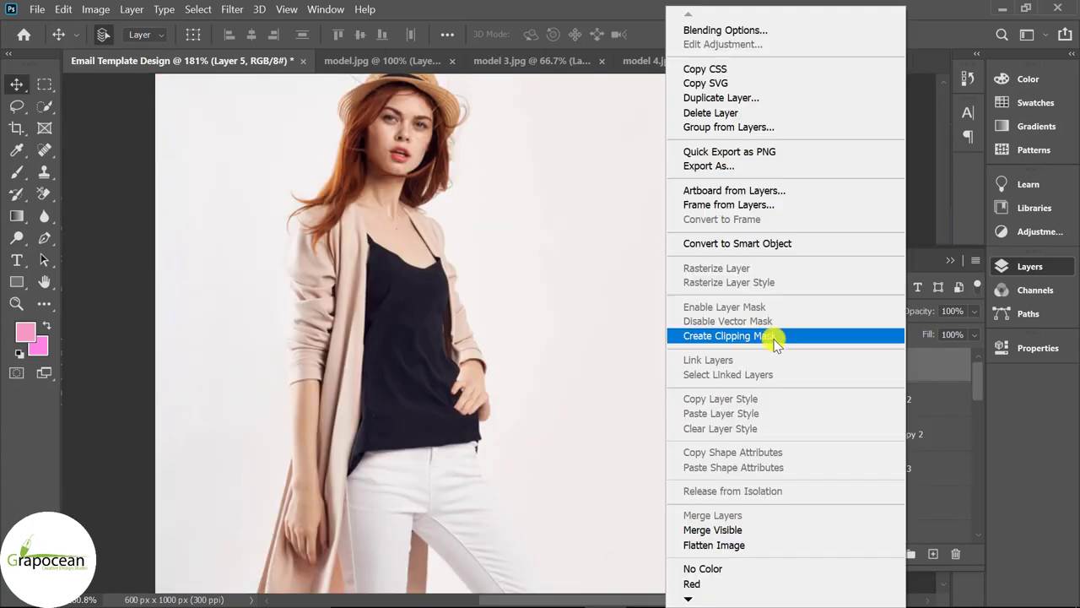
{"action": "left_click", "coordinate": [775, 336]}
Step: Scale the model 2 photo to about 35.1% and position it inside the middle product card
{"action": "key", "text": "ctrl+t"}
{"action": "scroll", "coordinate": [553, 437], "scroll_direction": "down", "scroll_amount": 5}
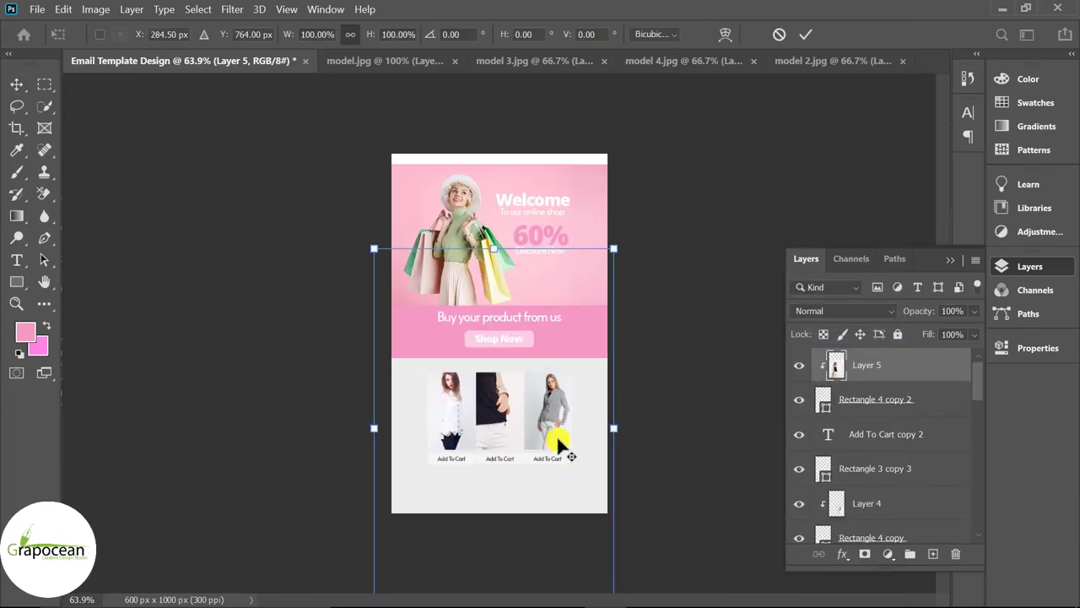
{"action": "left_click_drag", "start_coordinate": [610, 249], "coordinate": [549, 365]}
{"action": "scroll", "coordinate": [510, 460], "scroll_direction": "up", "scroll_amount": 3}
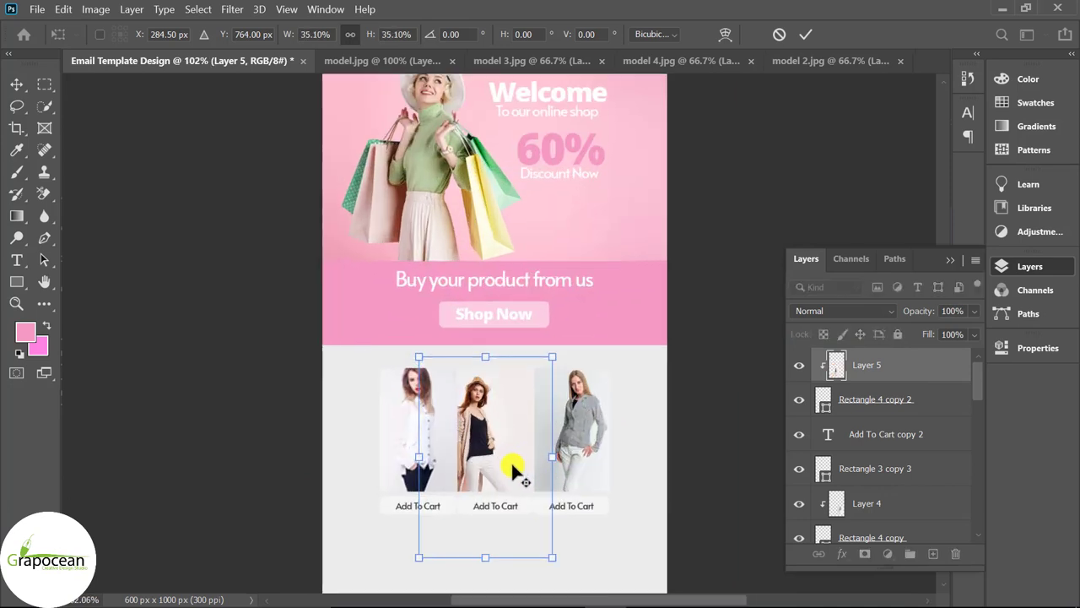
{"action": "scroll", "coordinate": [510, 460], "scroll_direction": "up", "scroll_amount": 3}
{"action": "left_click_drag", "start_coordinate": [472, 437], "coordinate": [492, 434]}
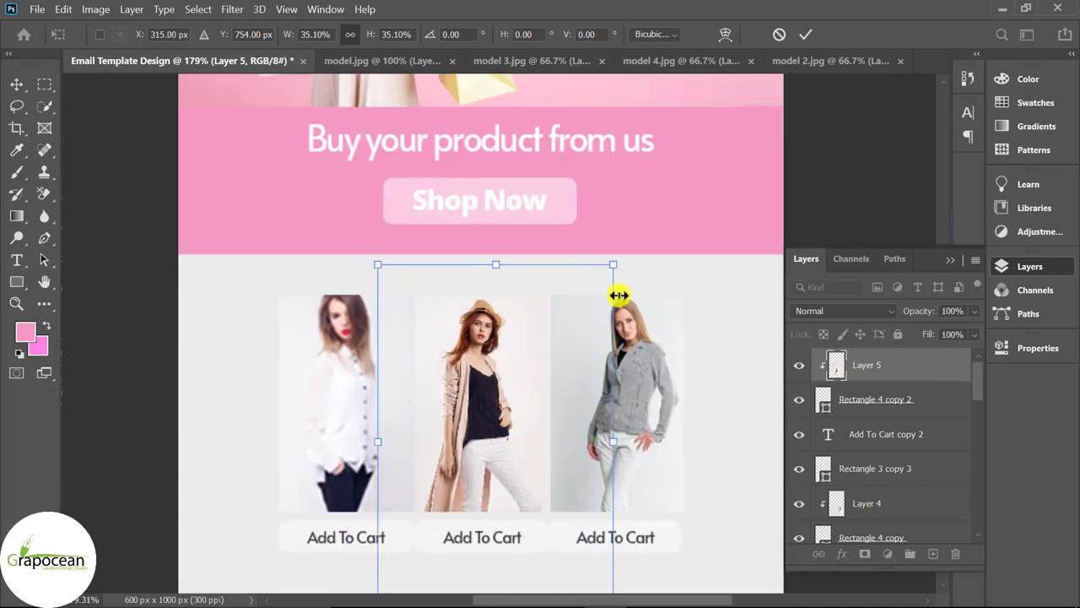
{"action": "left_click", "coordinate": [804, 34]}
{"action": "scroll", "coordinate": [625, 440], "scroll_direction": "down", "scroll_amount": 3}
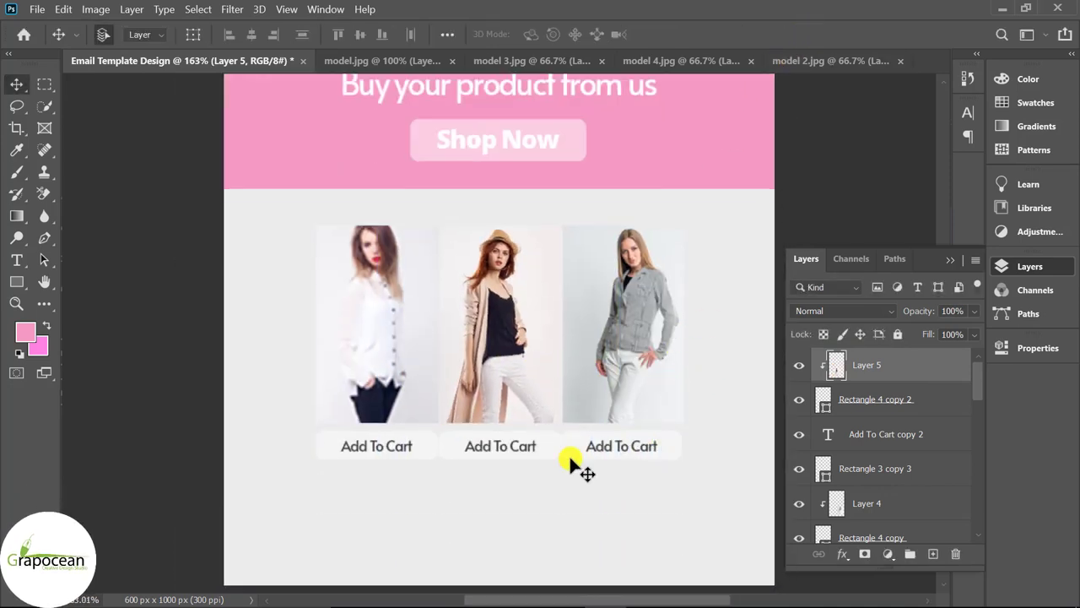
Step: Draw a small circle left of the first card with no fill and a thin outline
{"action": "scroll", "coordinate": [676, 448], "scroll_direction": "up", "scroll_amount": 2}
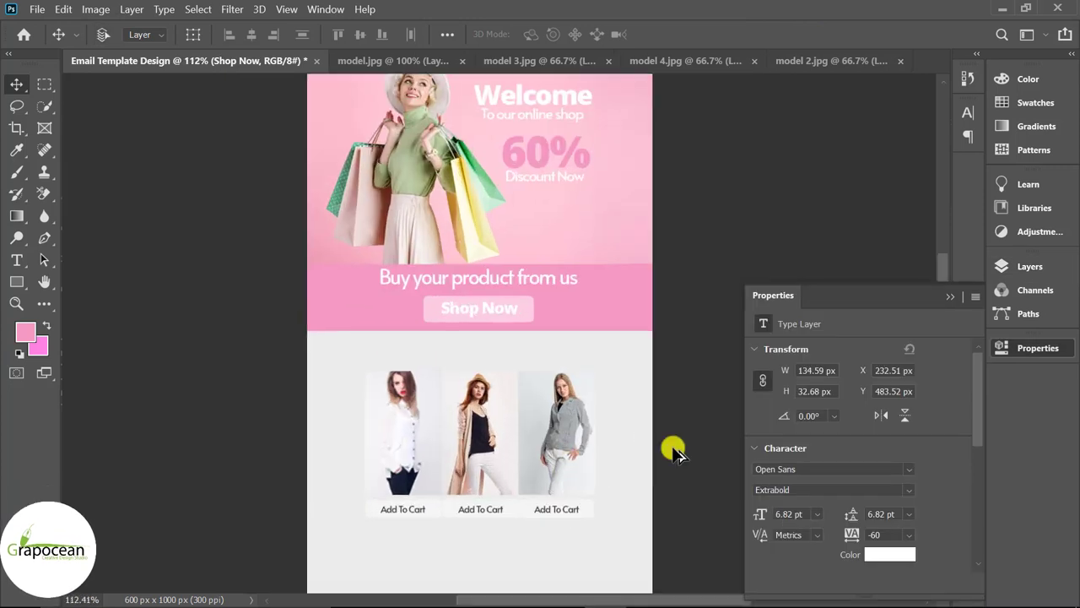
{"action": "scroll", "coordinate": [642, 460], "scroll_direction": "up", "scroll_amount": 1}
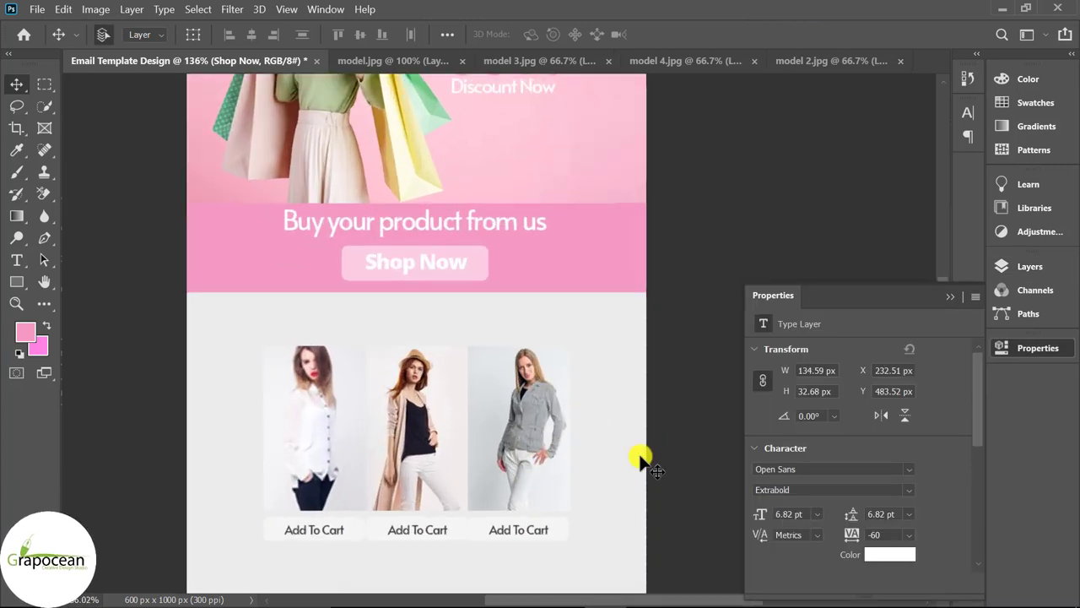
{"action": "right_click", "coordinate": [20, 282]}
{"action": "left_click", "coordinate": [93, 308]}
{"action": "scroll", "coordinate": [221, 414], "scroll_direction": "up", "scroll_amount": 1}
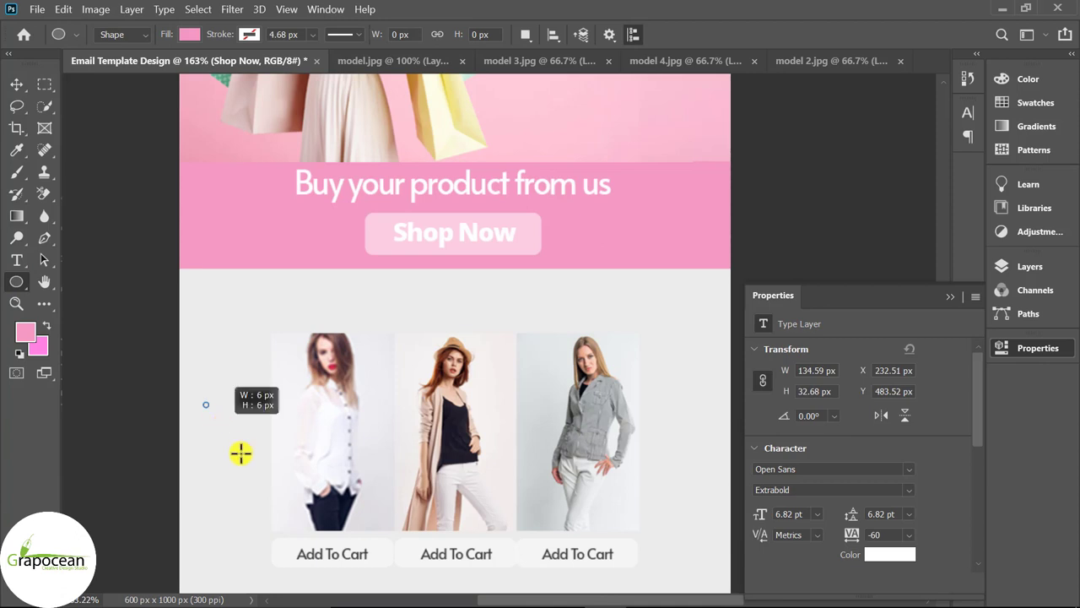
{"action": "left_click_drag", "start_coordinate": [250, 464], "coordinate": [250, 464]}
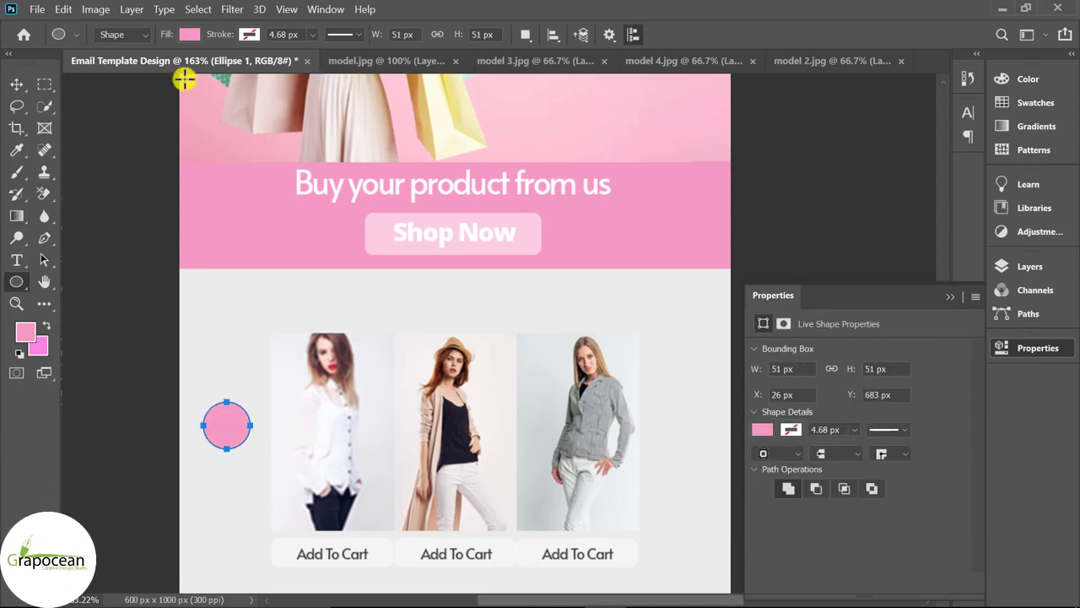
{"action": "left_click", "coordinate": [190, 34]}
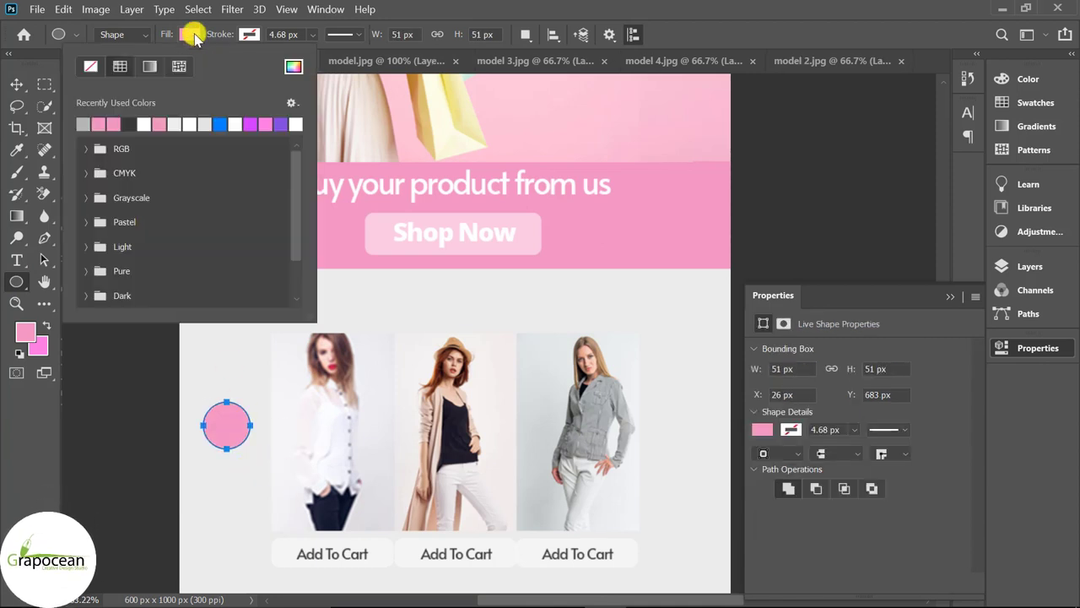
{"action": "left_click", "coordinate": [90, 65]}
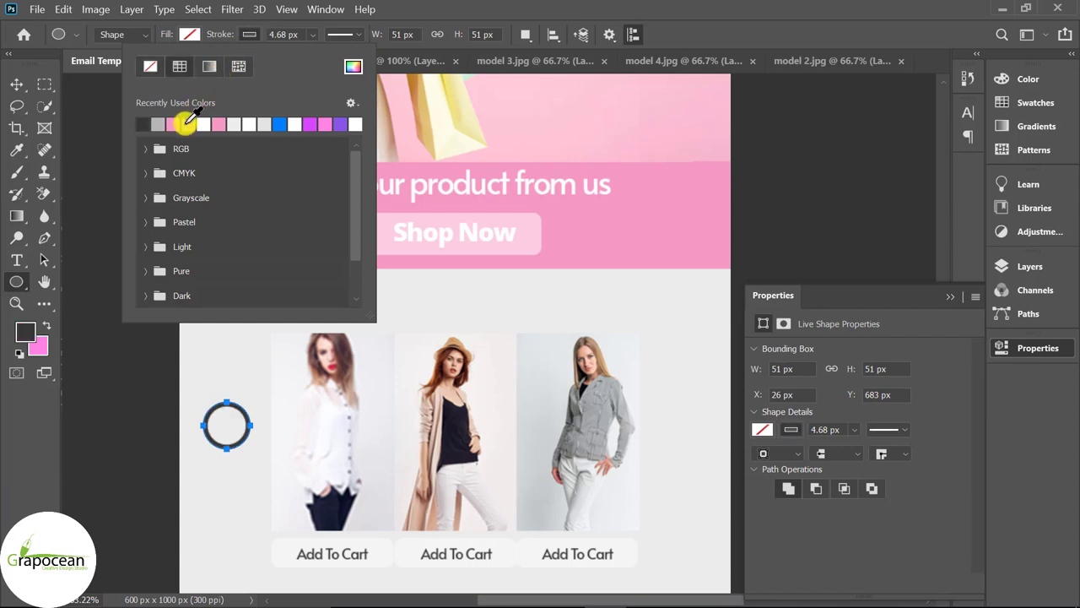
{"action": "left_click", "coordinate": [312, 34]}
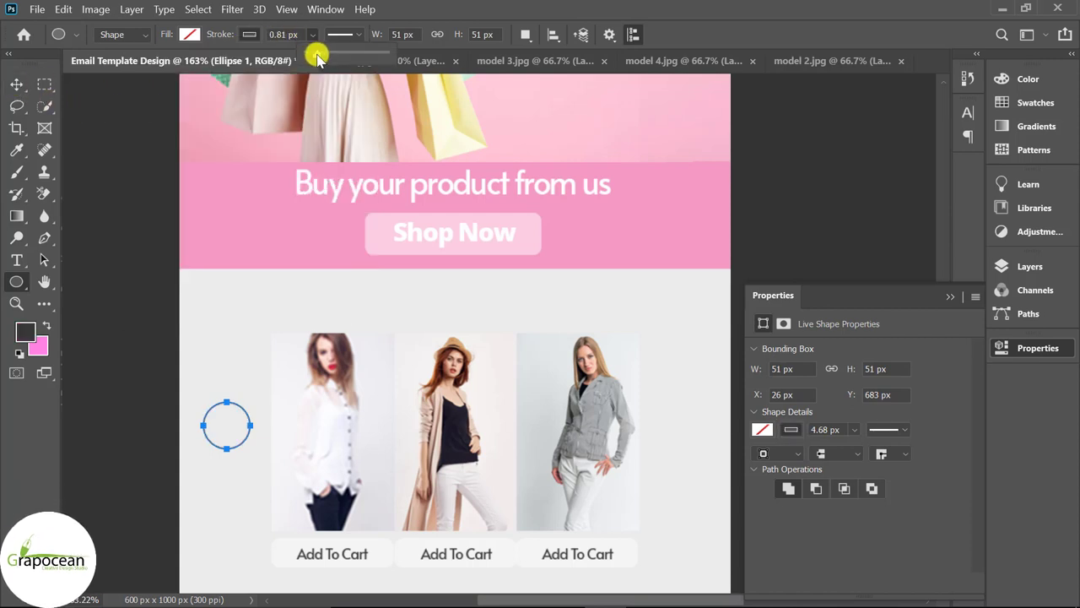
Step: Open the arrow image from the Desktop's Instagram Story Desing folder
{"action": "left_click", "coordinate": [17, 82]}
{"action": "key", "text": "ctrl+0"}
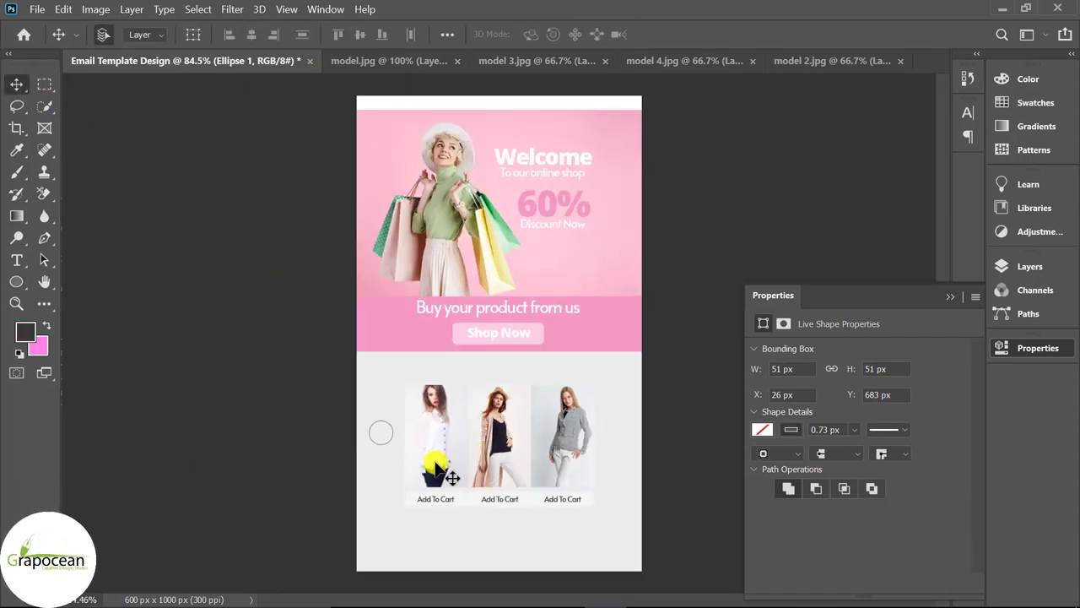
{"action": "scroll", "coordinate": [537, 467], "scroll_direction": "up", "scroll_amount": 3}
{"action": "left_click", "coordinate": [38, 8]}
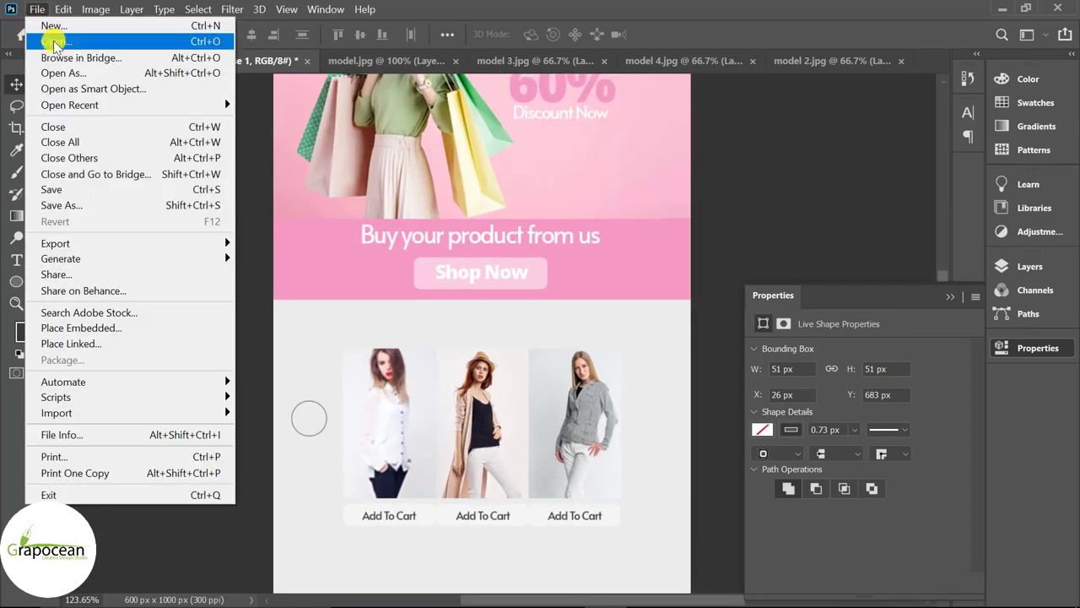
{"action": "left_click", "coordinate": [59, 40]}
{"action": "left_click", "coordinate": [131, 91]}
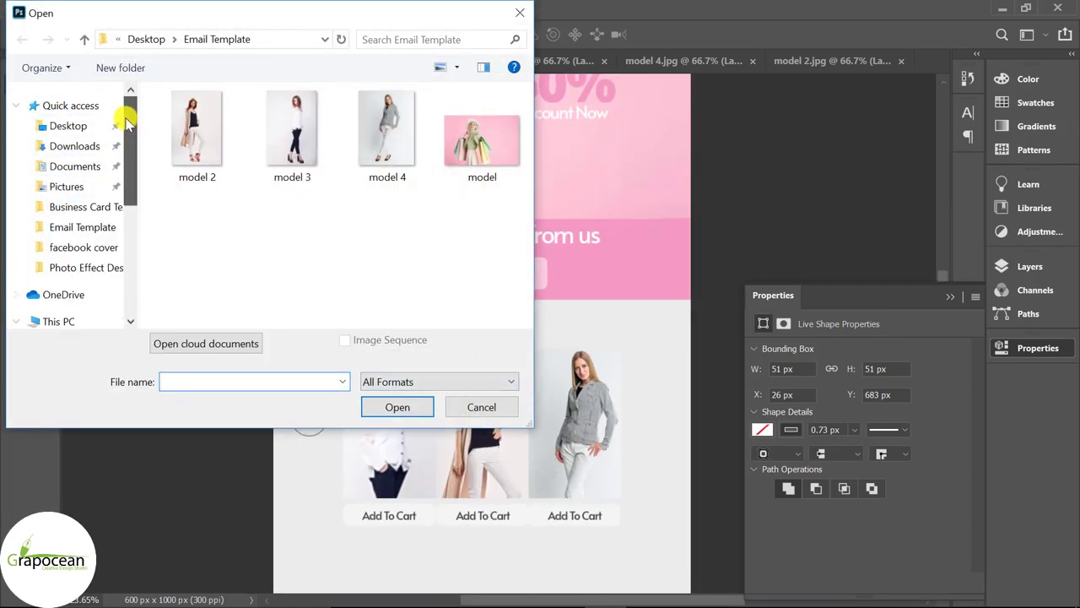
{"action": "left_click", "coordinate": [68, 126]}
{"action": "scroll", "coordinate": [365, 202], "scroll_direction": "down", "scroll_amount": 2}
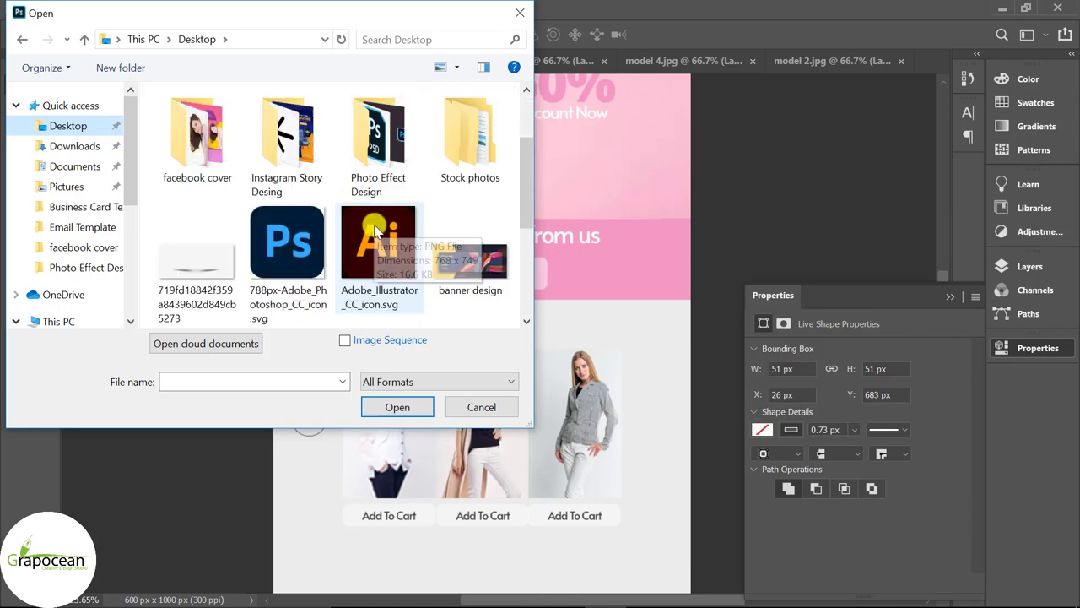
{"action": "double_click", "coordinate": [311, 142]}
{"action": "left_click", "coordinate": [310, 141]}
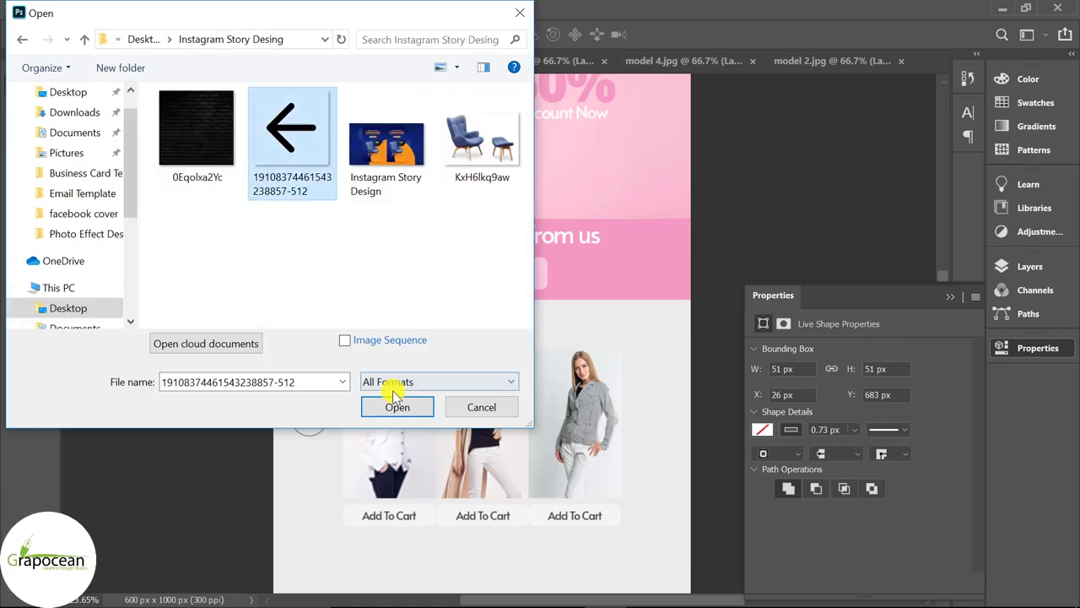
{"action": "left_click", "coordinate": [397, 407]}
Step: Bring the arrow into the template as Layer 6 and scale it to fit inside the circle
{"action": "mouse_move", "coordinate": [425, 357]}
{"action": "left_mouse_down"}
{"action": "mouse_move", "coordinate": [312, 301]}
{"action": "mouse_move", "coordinate": [312, 420]}
{"action": "mouse_move", "coordinate": [332, 433]}
{"action": "left_mouse_up"}
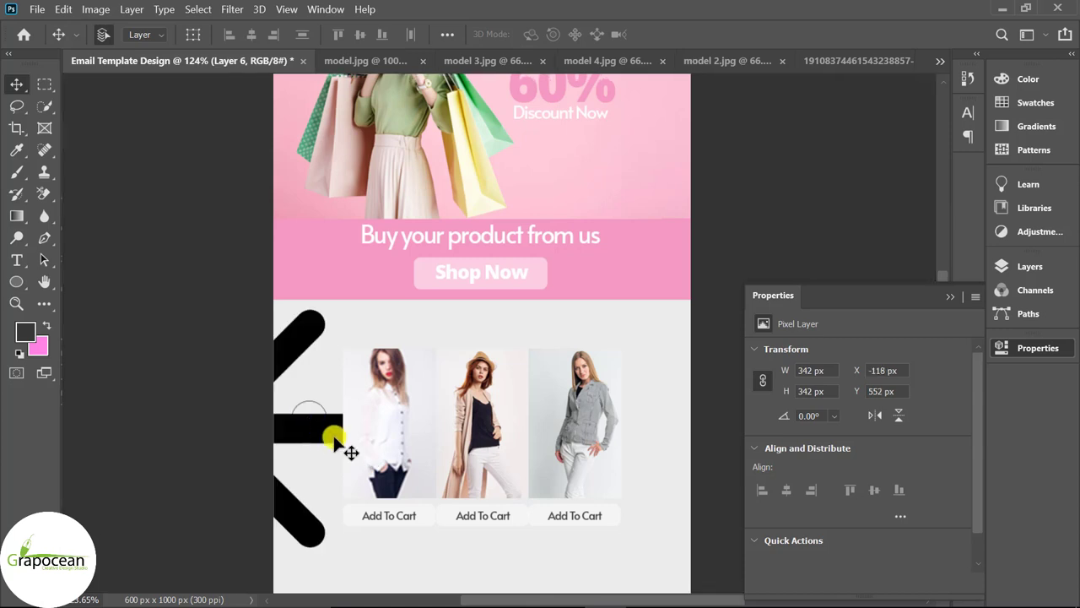
{"action": "key", "text": "ctrl+t"}
{"action": "mouse_move", "coordinate": [430, 302]}
{"action": "left_mouse_down"}
{"action": "mouse_move", "coordinate": [326, 411]}
{"action": "mouse_move", "coordinate": [323, 382]}
{"action": "left_mouse_up"}
{"action": "scroll", "coordinate": [316, 461], "scroll_direction": "up", "scroll_amount": 5}
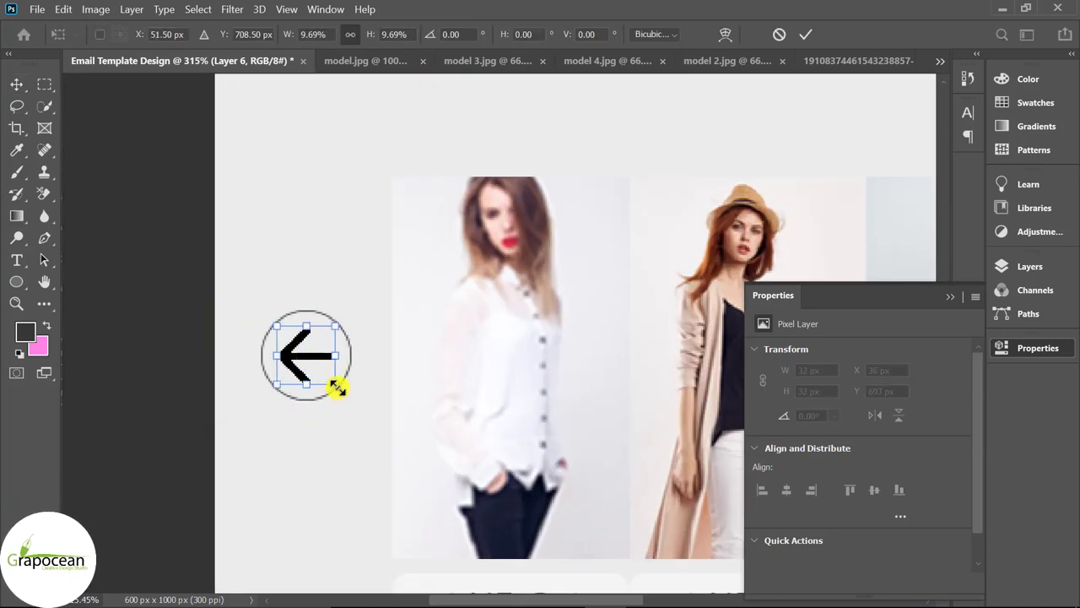
{"action": "key", "text": "Return"}
{"action": "scroll", "coordinate": [374, 427], "scroll_direction": "down", "scroll_amount": 3}
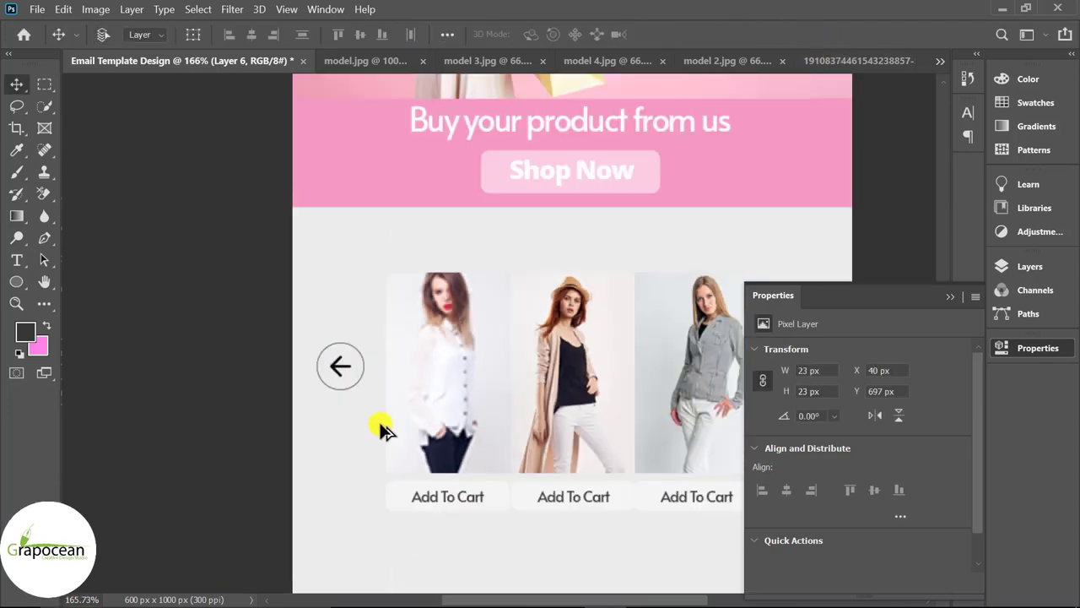
{"action": "scroll", "coordinate": [499, 484], "scroll_direction": "down", "scroll_amount": 3}
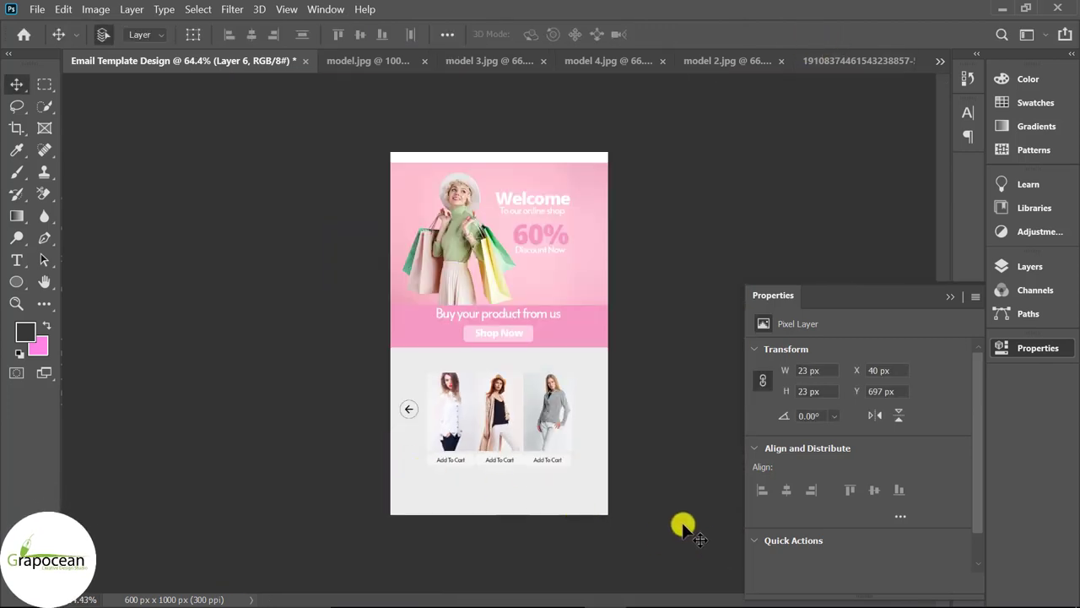
{"action": "scroll", "coordinate": [683, 528], "scroll_direction": "up", "scroll_amount": 1}
{"action": "scroll", "coordinate": [676, 498], "scroll_direction": "up", "scroll_amount": 2}
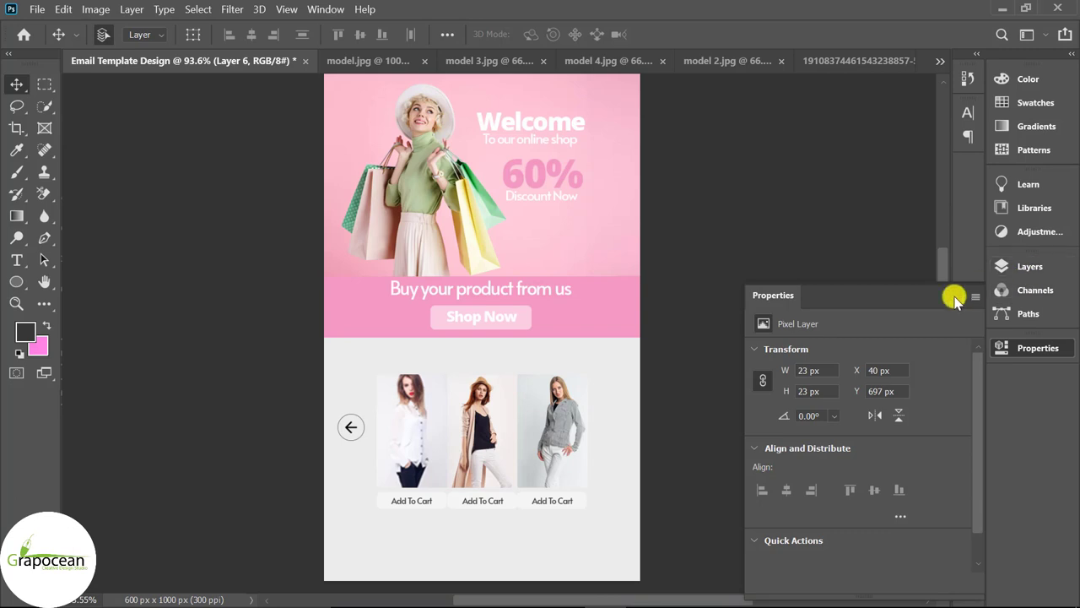
Step: Select the arrow layer, Layer 6, together with the Ellipse 1 circle layer
{"action": "left_click", "coordinate": [1031, 266]}
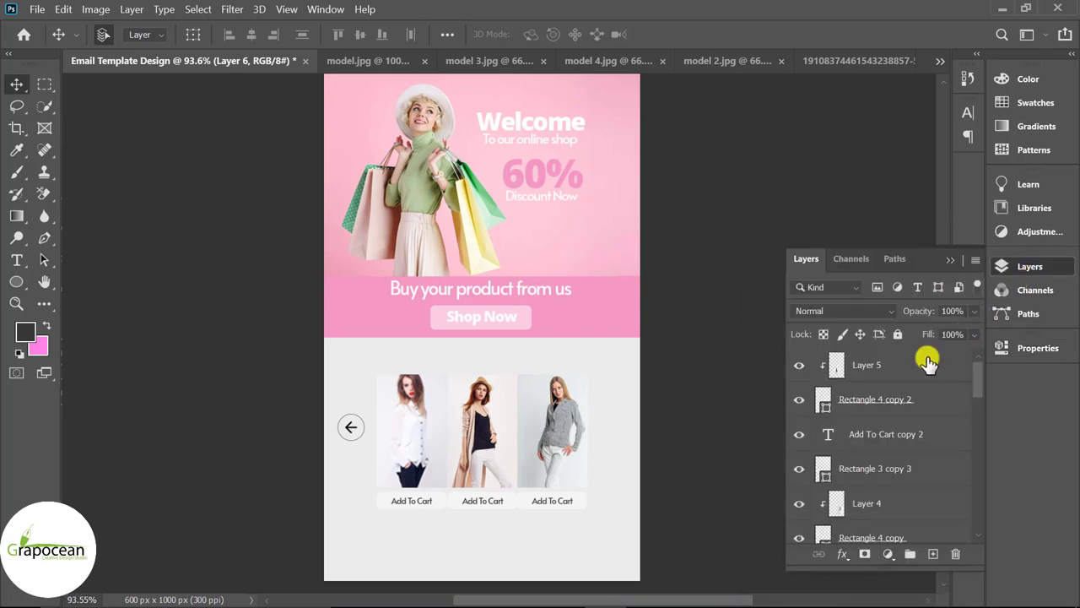
{"action": "left_click", "coordinate": [349, 421]}
{"action": "left_click", "coordinate": [350, 430]}
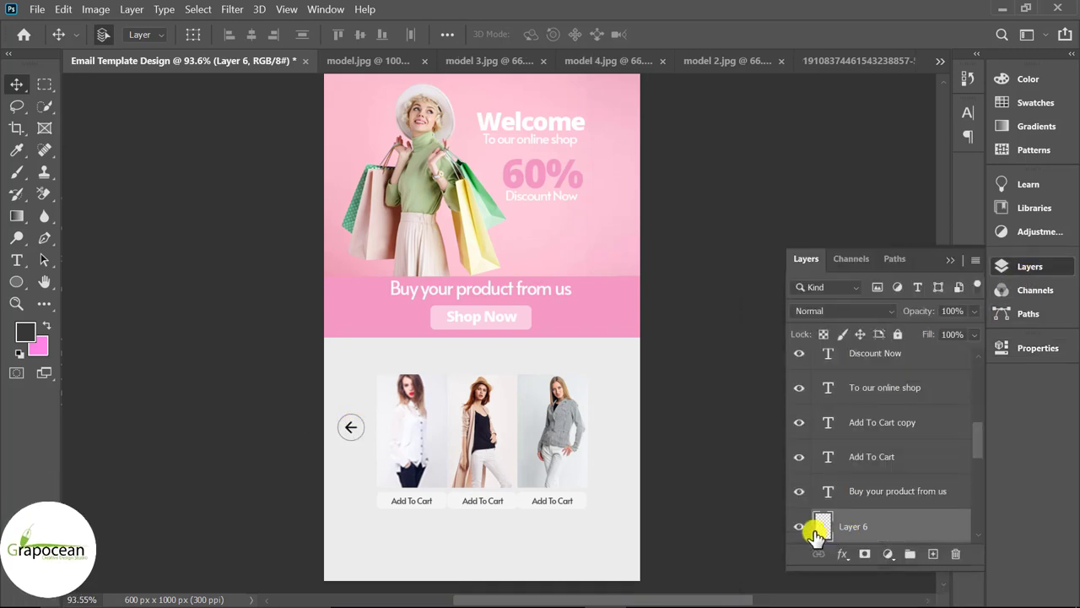
{"action": "scroll", "coordinate": [844, 528], "scroll_direction": "down", "scroll_amount": 1}
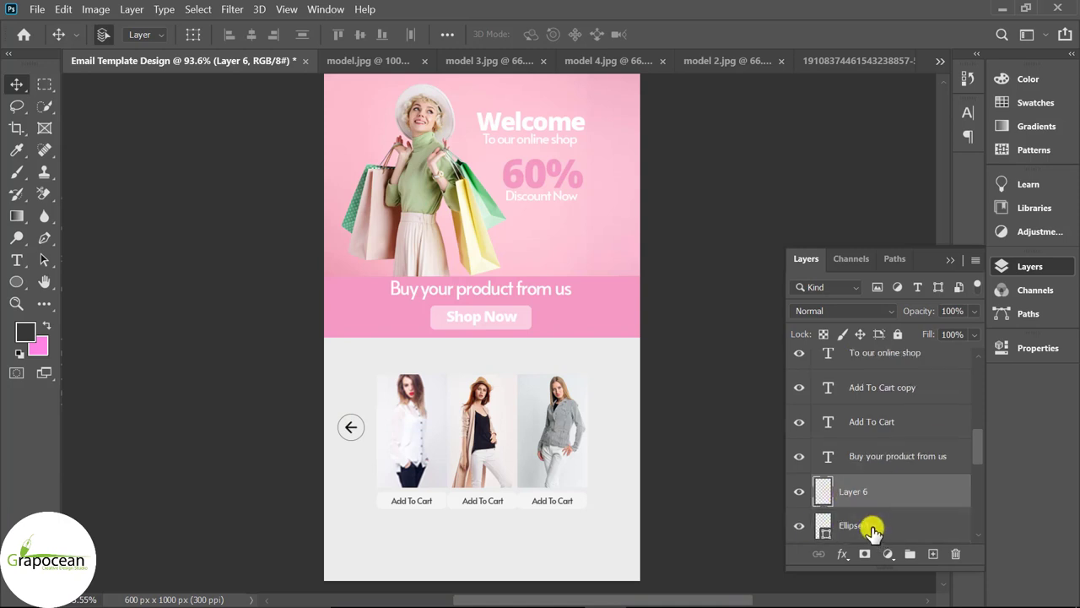
{"action": "left_click", "coordinate": [872, 529], "text": "shift"}
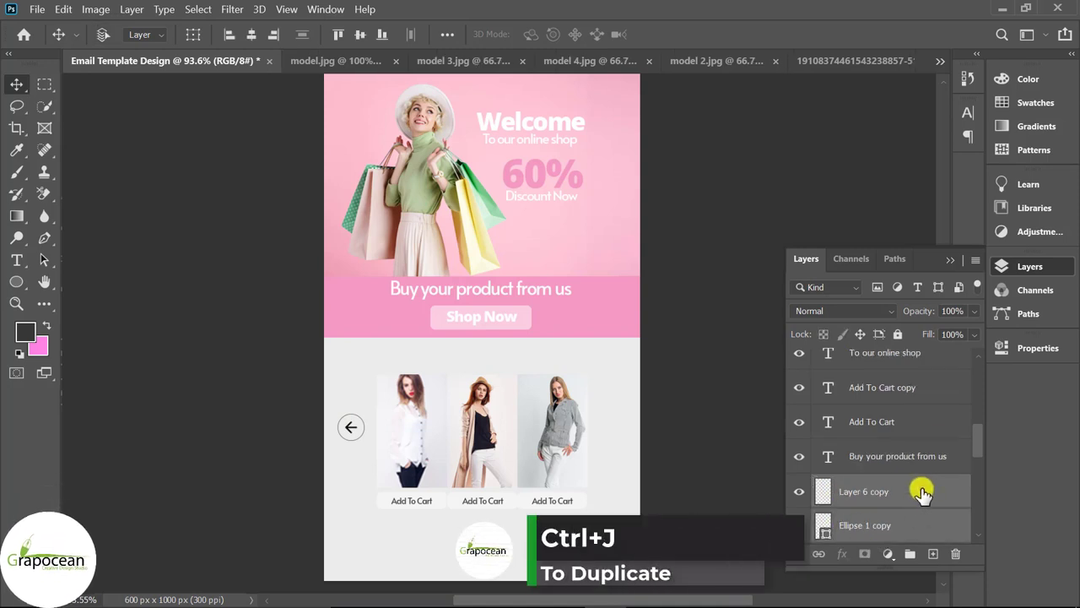
Step: Move the copied arrow circle right of the third product card and flip it horizontally
{"action": "key", "text": "ctrl+t"}
{"action": "left_click_drag", "start_coordinate": [354, 425], "coordinate": [605, 428]}
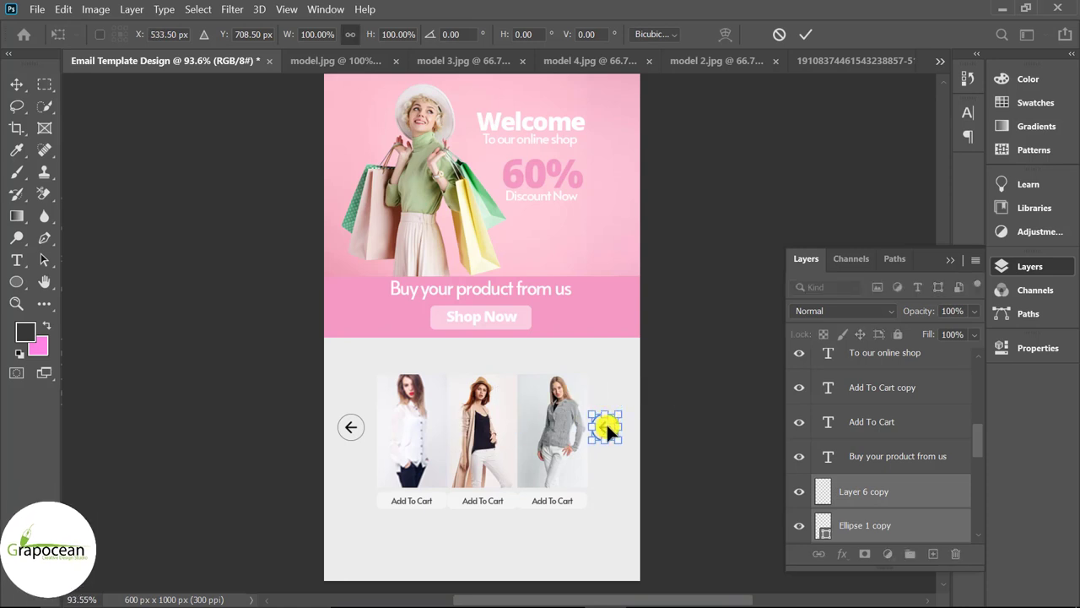
{"action": "right_click", "coordinate": [606, 423]}
{"action": "left_click", "coordinate": [656, 402]}
{"action": "scroll", "coordinate": [628, 459], "scroll_direction": "up", "scroll_amount": 2}
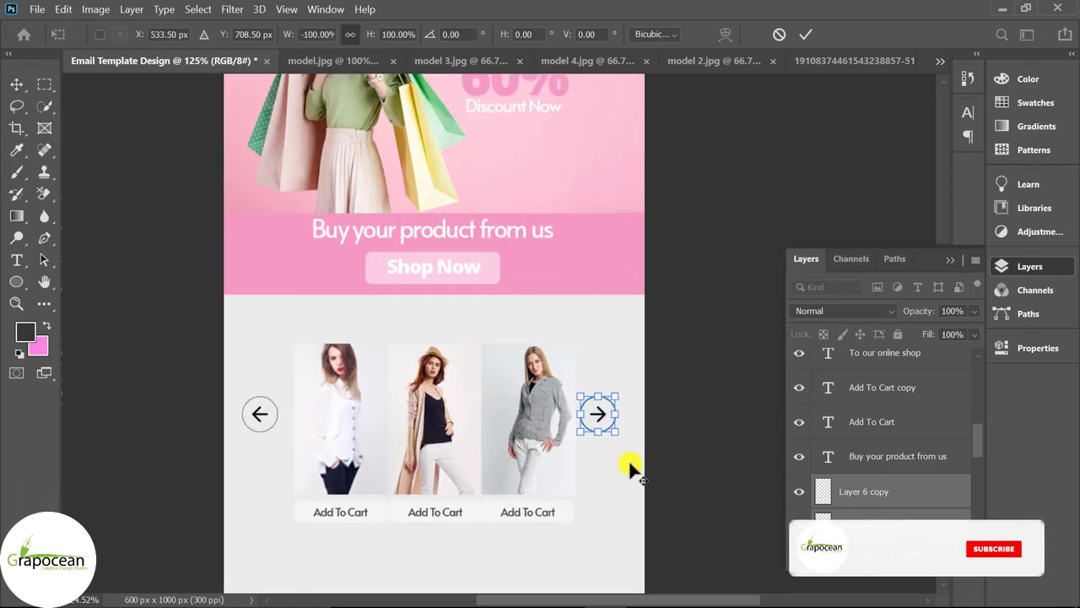
{"action": "scroll", "coordinate": [628, 459], "scroll_direction": "up", "scroll_amount": 2}
{"action": "left_click_drag", "start_coordinate": [588, 402], "coordinate": [597, 403]}
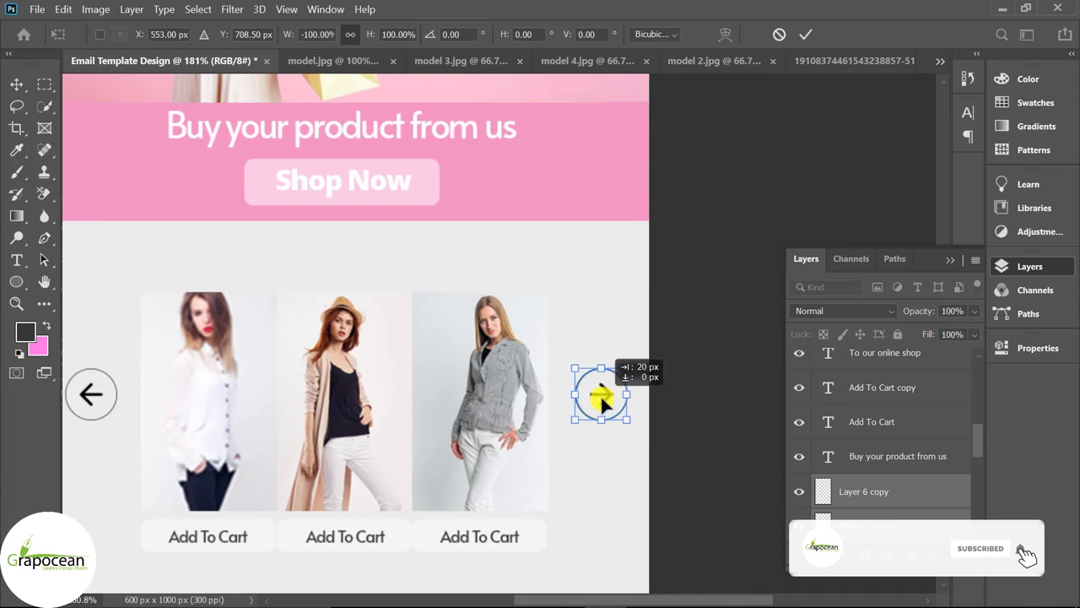
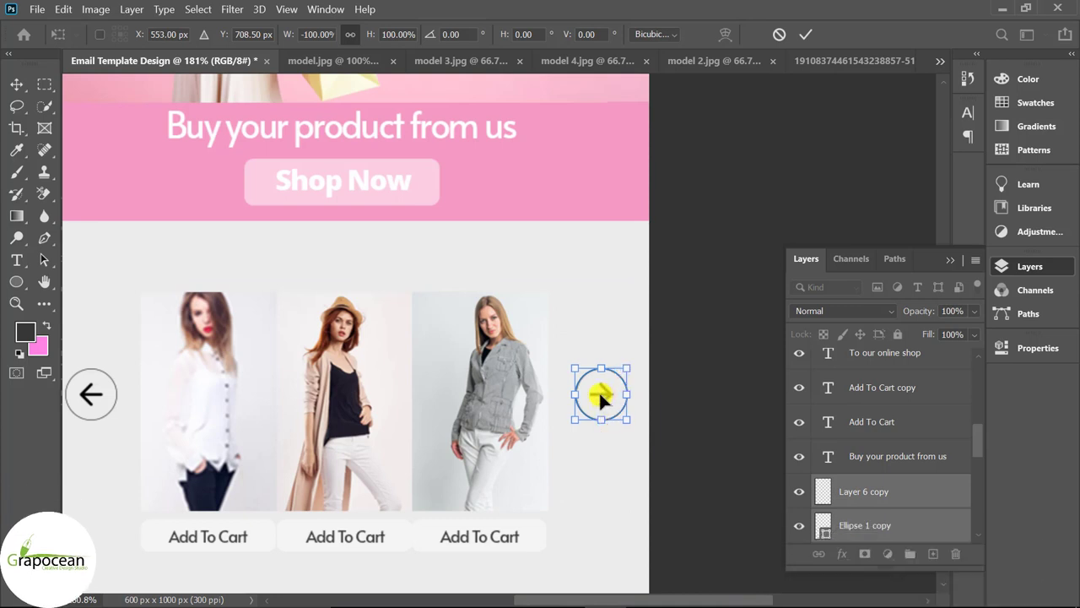
Step: Commit the flipped arrow right of the product row and fit the whole page in view
{"action": "left_click", "coordinate": [800, 34]}
{"action": "key", "text": "ctrl+0"}
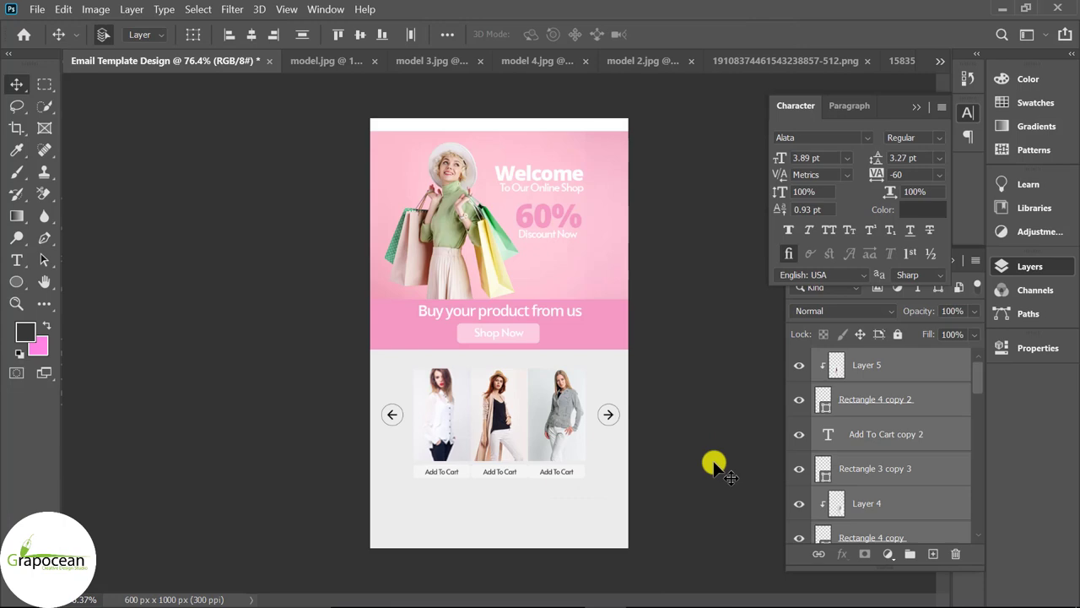
Step: Open facebook, linkedin, pinterest and twitter PNGs together from the icon folder
{"action": "left_click", "coordinate": [37, 9]}
{"action": "left_click", "coordinate": [48, 40]}
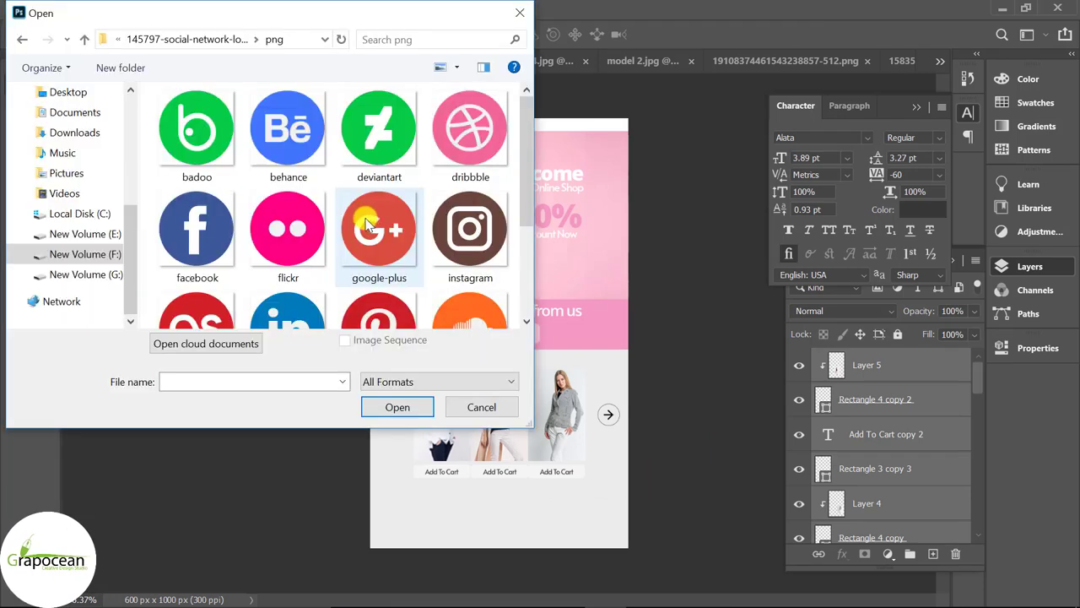
{"action": "scroll", "coordinate": [367, 224], "scroll_direction": "down", "scroll_amount": 1}
{"action": "left_click", "coordinate": [194, 169]}
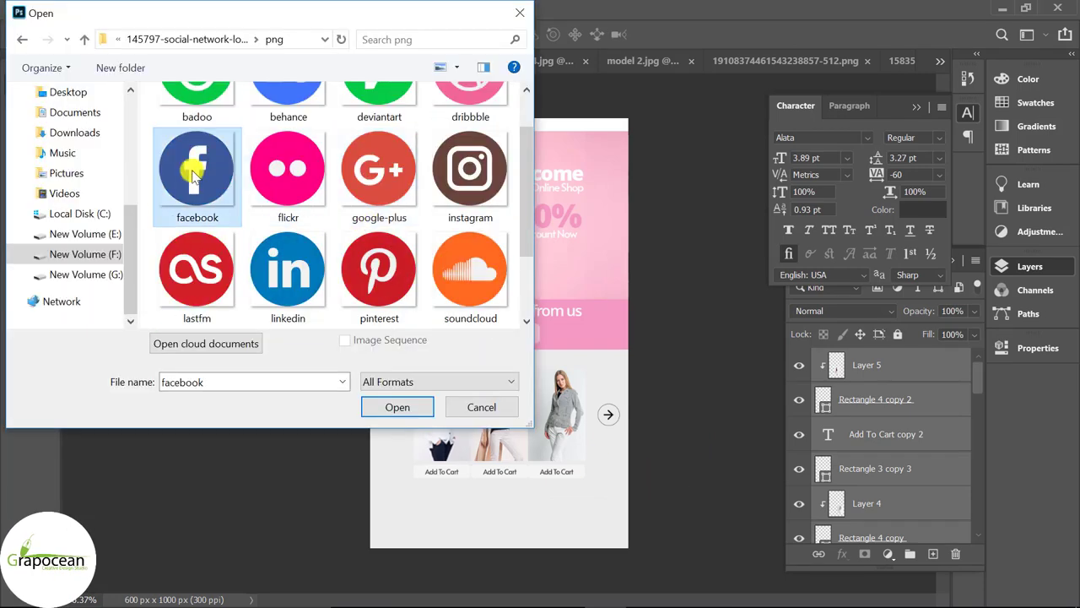
{"action": "left_click", "coordinate": [384, 274], "text": "ctrl"}
{"action": "left_click", "coordinate": [291, 270], "text": "ctrl"}
{"action": "scroll", "coordinate": [325, 292], "scroll_direction": "down", "scroll_amount": 1}
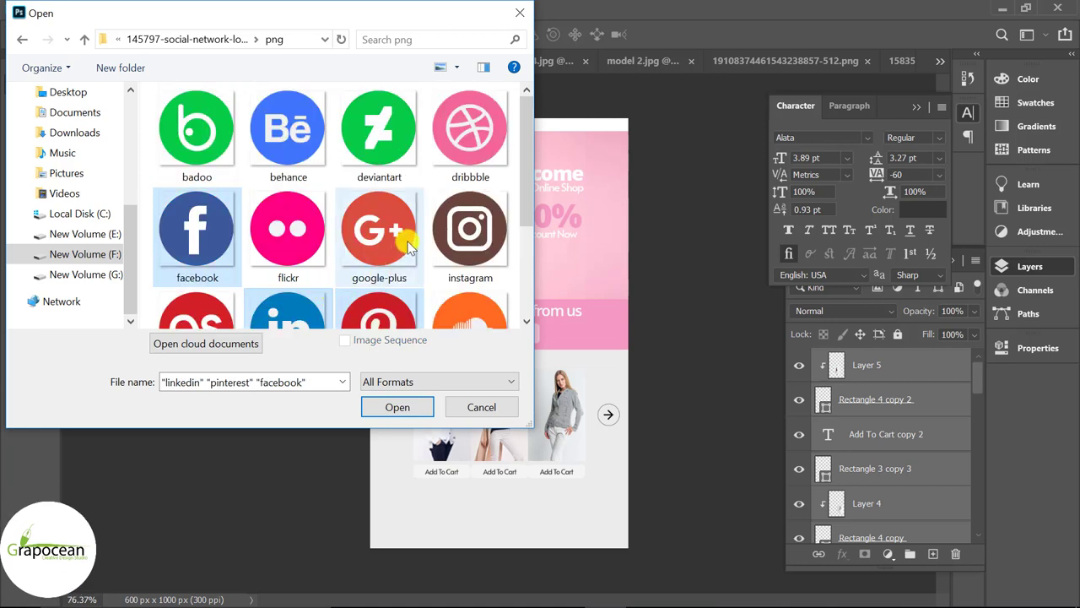
{"action": "mouse_move", "coordinate": [379, 228]}
{"action": "scroll", "coordinate": [418, 258], "scroll_direction": "down", "scroll_amount": 1}
{"action": "scroll", "coordinate": [432, 266], "scroll_direction": "down", "scroll_amount": 2}
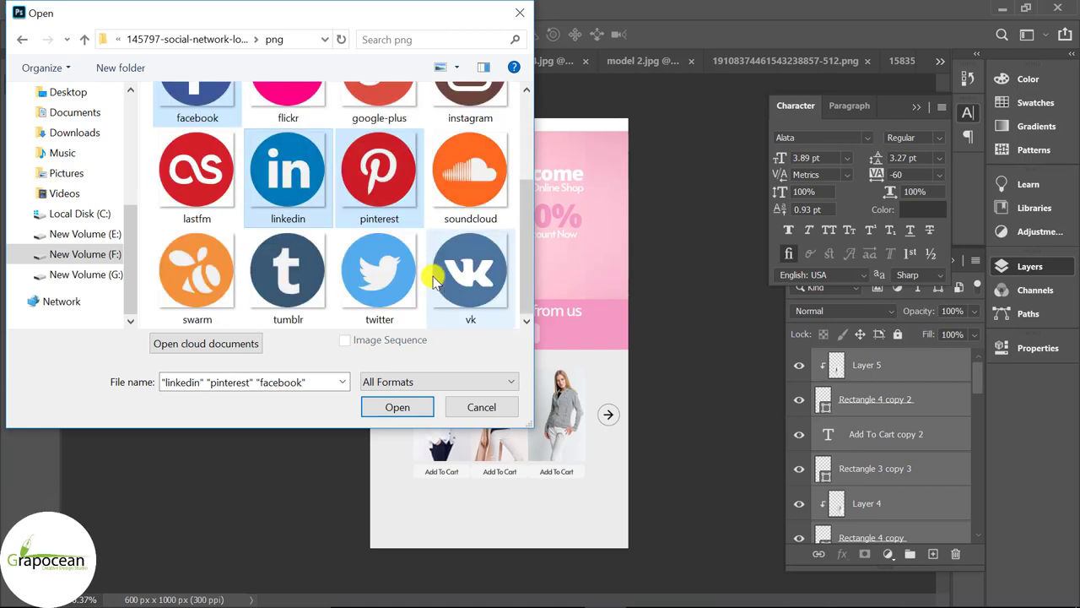
{"action": "left_click", "coordinate": [426, 274], "text": "ctrl"}
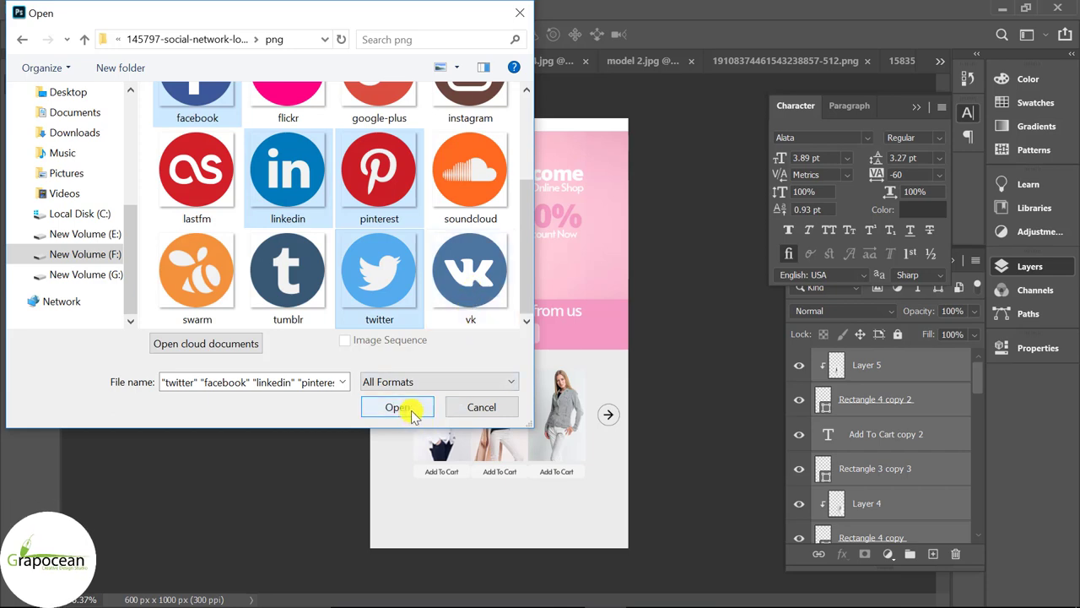
{"action": "left_click", "coordinate": [411, 413]}
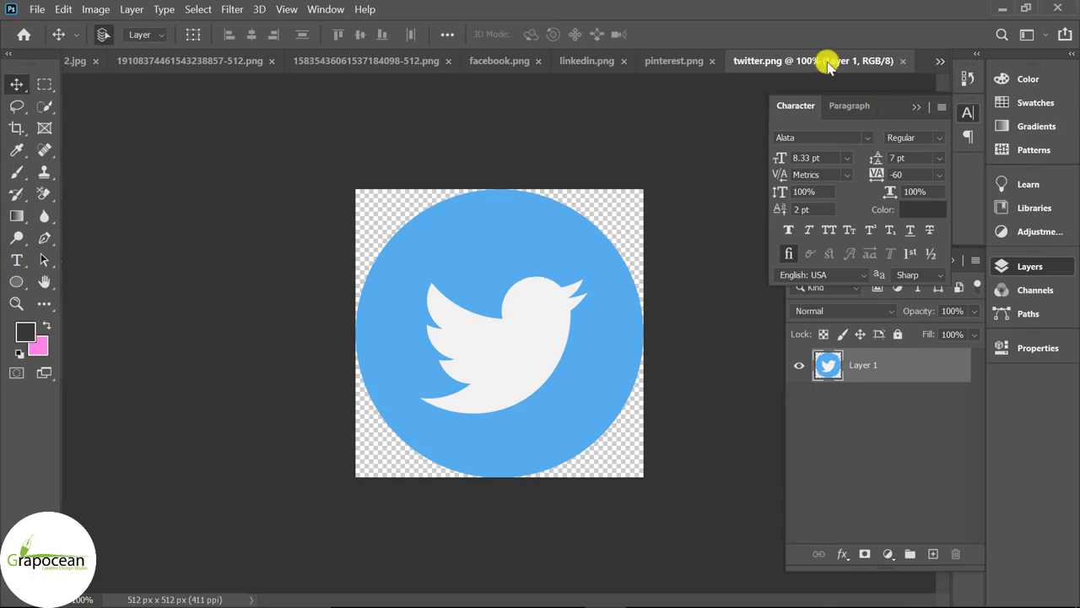
Step: Paste the copied Twitter logo into the Email Template Design document
{"action": "left_click", "coordinate": [940, 61]}
{"action": "left_click", "coordinate": [819, 66]}
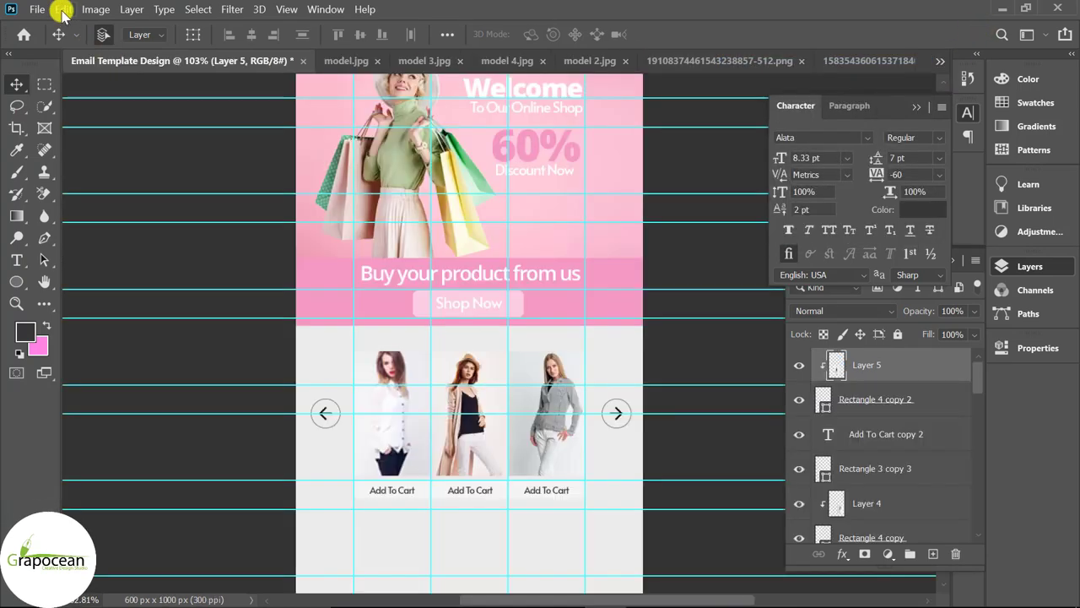
{"action": "left_click", "coordinate": [63, 9]}
{"action": "left_click", "coordinate": [131, 159]}
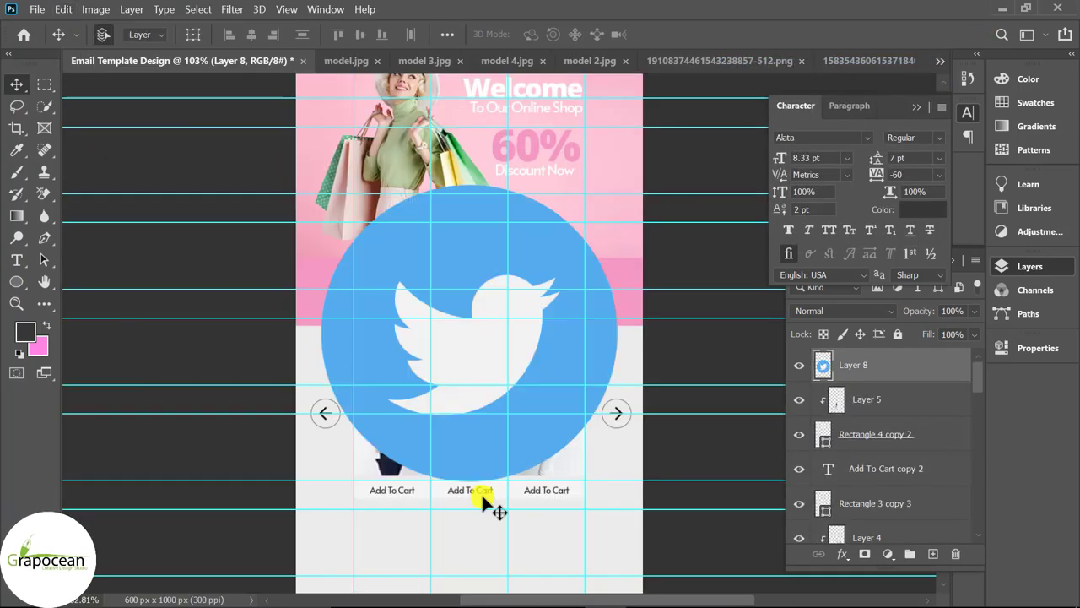
Step: Shrink the Twitter logo to a small icon placed below the middle Add To Cart button
{"action": "key", "text": "ctrl+t"}
{"action": "left_click_drag", "start_coordinate": [621, 486], "coordinate": [401, 417]}
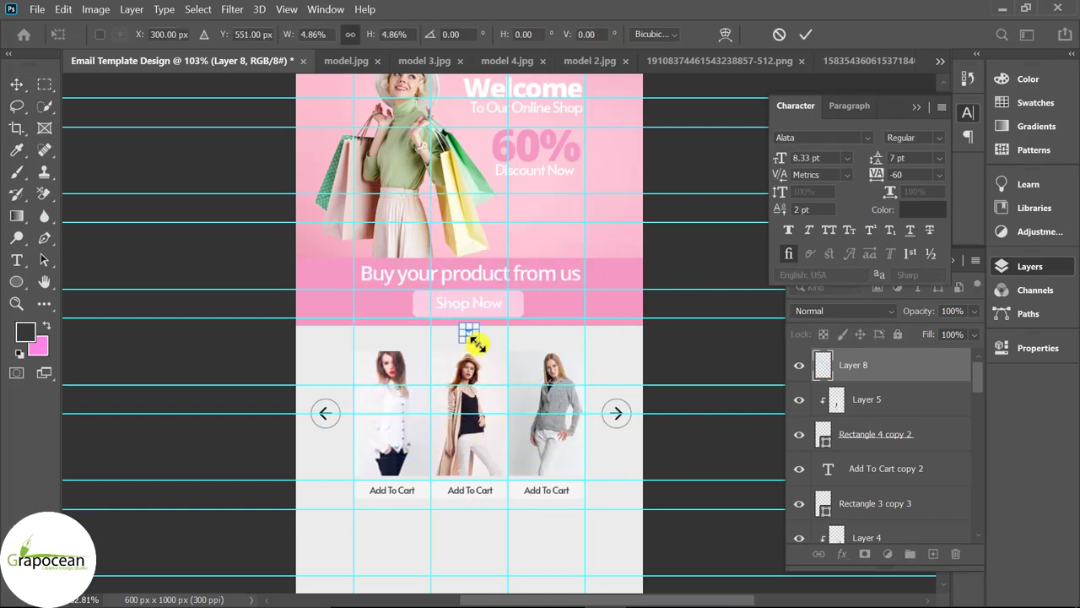
{"action": "scroll", "coordinate": [477, 342], "scroll_direction": "up", "scroll_amount": 3}
{"action": "scroll", "coordinate": [489, 262], "scroll_direction": "down", "scroll_amount": 2}
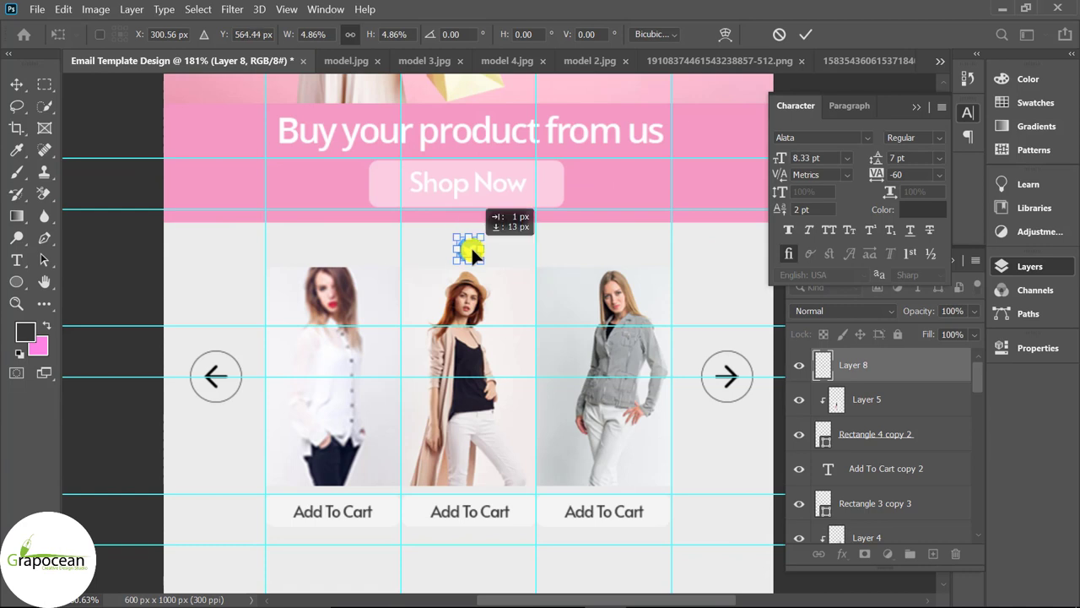
{"action": "mouse_move", "coordinate": [470, 246]}
{"action": "left_mouse_down"}
{"action": "mouse_move", "coordinate": [457, 559]}
{"action": "mouse_move", "coordinate": [432, 558]}
{"action": "left_mouse_up"}
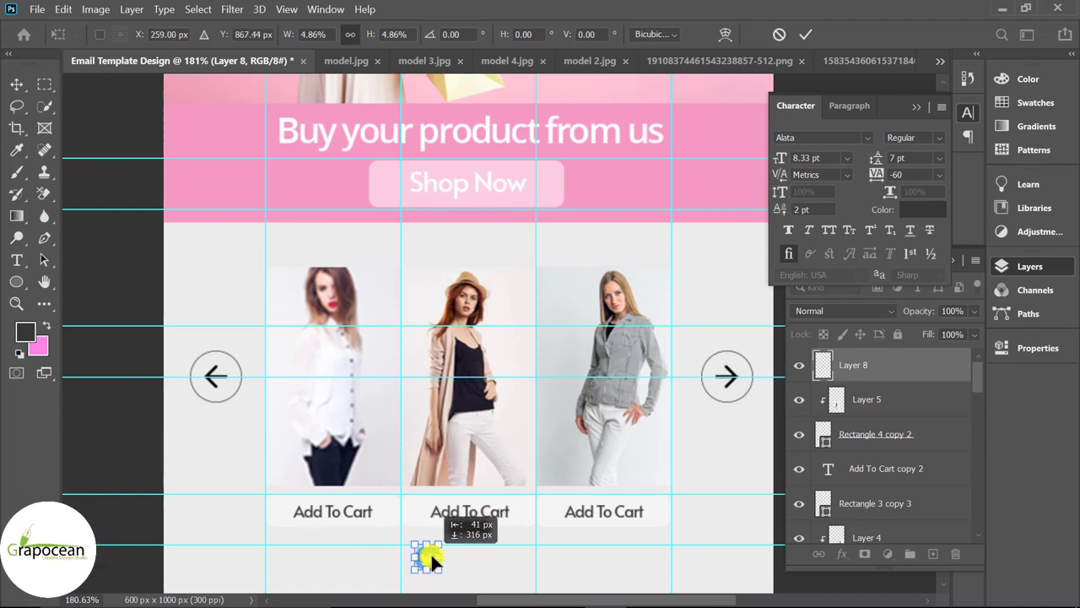
{"action": "scroll", "coordinate": [423, 552], "scroll_direction": "down", "scroll_amount": 2}
{"action": "scroll", "coordinate": [439, 472], "scroll_direction": "up", "scroll_amount": 3}
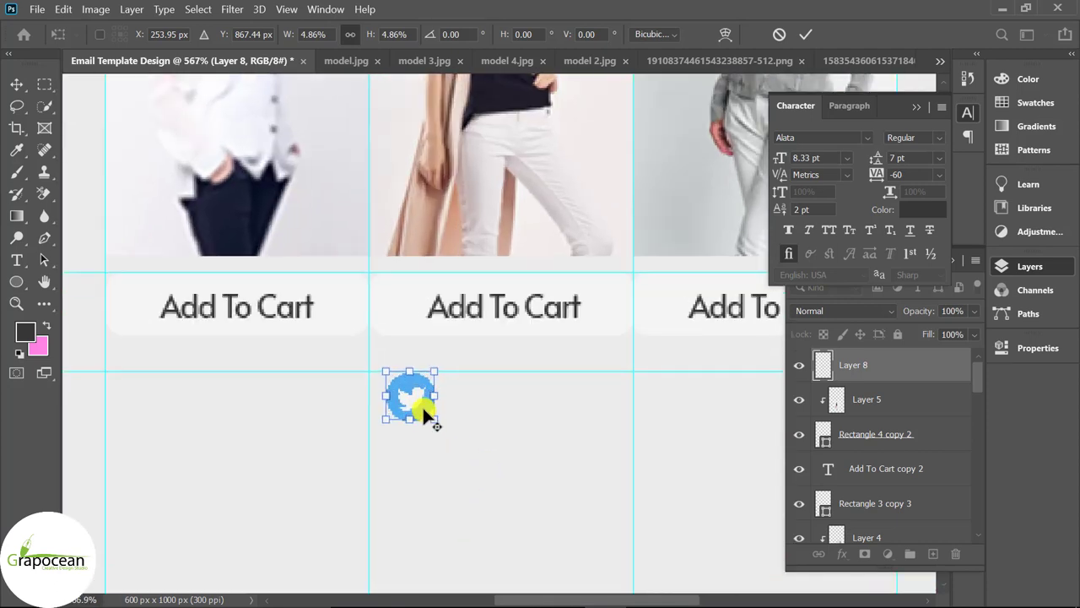
{"action": "scroll", "coordinate": [422, 405], "scroll_direction": "up", "scroll_amount": 2}
{"action": "mouse_move", "coordinate": [411, 405]}
{"action": "left_mouse_down"}
{"action": "mouse_move", "coordinate": [382, 401]}
{"action": "mouse_move", "coordinate": [414, 401]}
{"action": "left_mouse_up"}
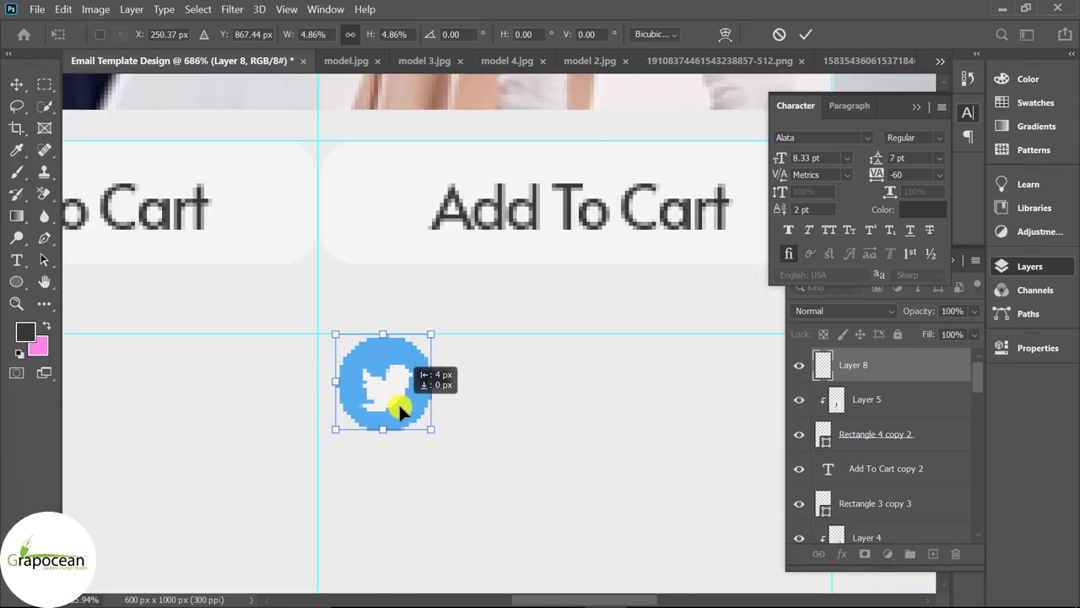
{"action": "key", "text": "Return"}
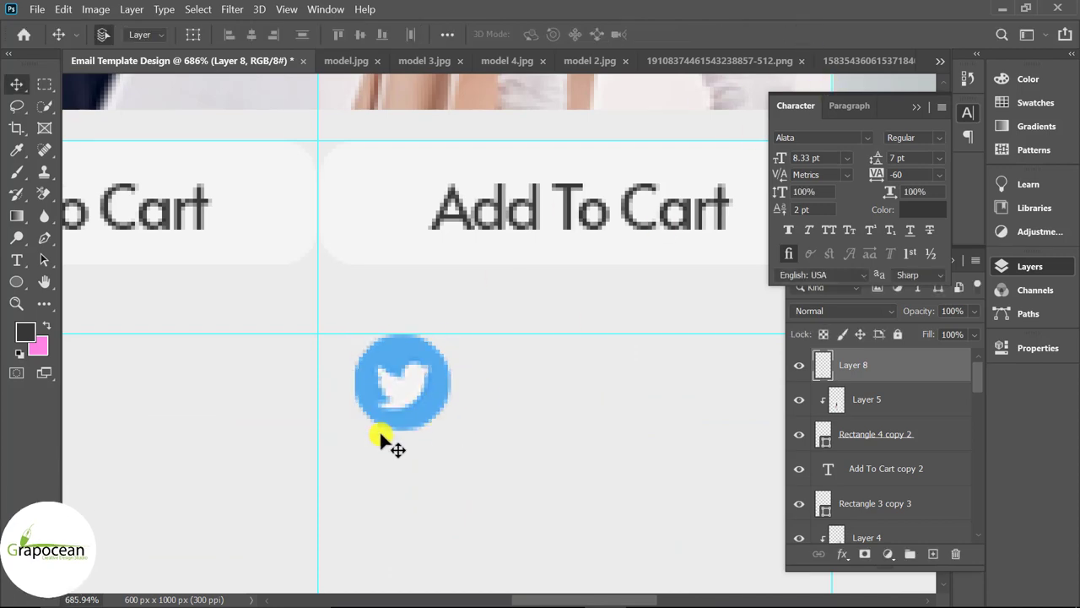
{"action": "scroll", "coordinate": [422, 439], "scroll_direction": "down", "scroll_amount": 4}
Step: Paste the LinkedIn logo into the template, shrunk to an icon beside Twitter
{"action": "left_click", "coordinate": [941, 61]}
{"action": "left_click", "coordinate": [810, 207]}
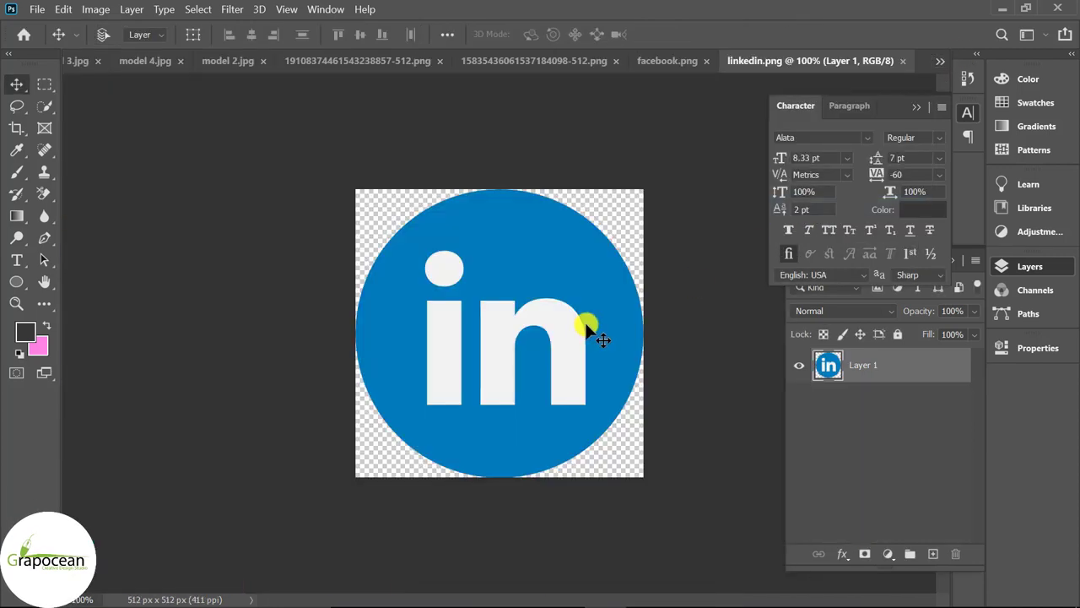
{"action": "key", "text": "ctrl+Tab"}
{"action": "key", "text": "ctrl+t"}
{"action": "left_click", "coordinate": [802, 37]}
{"action": "key", "text": "ctrl+v"}
{"action": "key", "text": "ctrl+0"}
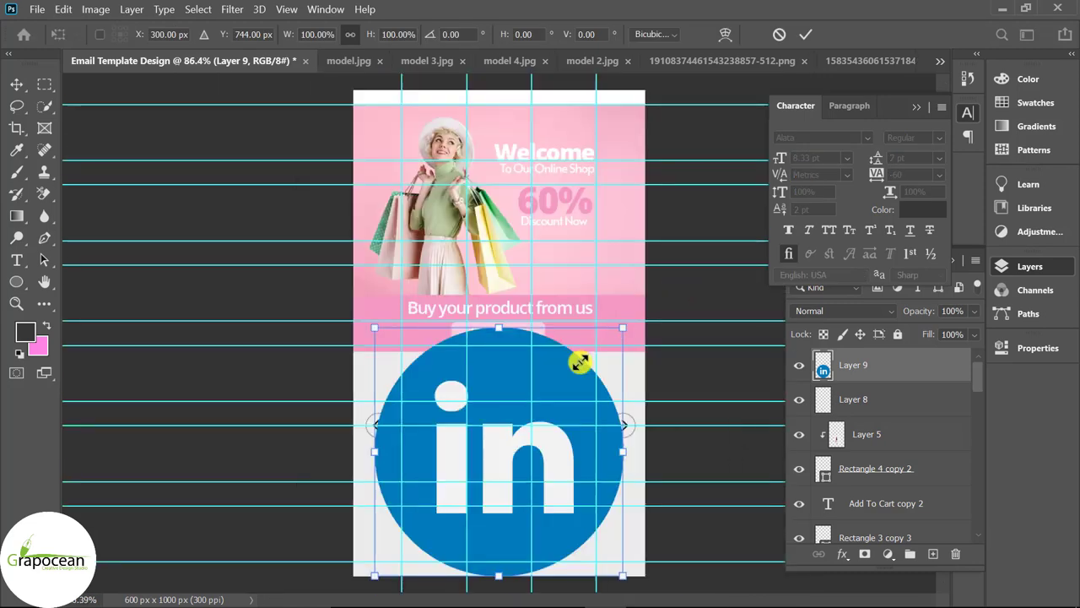
{"action": "left_click_drag", "start_coordinate": [499, 386], "coordinate": [473, 574]}
{"action": "scroll", "coordinate": [495, 560], "scroll_direction": "up", "scroll_amount": 2}
{"action": "scroll", "coordinate": [495, 559], "scroll_direction": "up", "scroll_amount": 2}
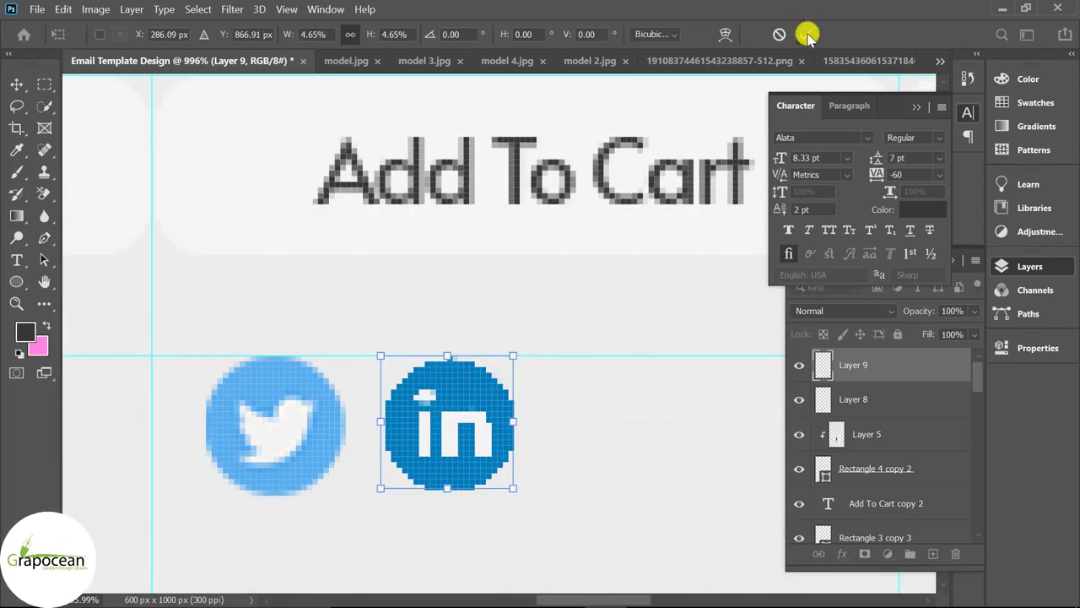
{"action": "left_click", "coordinate": [806, 34]}
{"action": "scroll", "coordinate": [659, 513], "scroll_direction": "down", "scroll_amount": 5}
{"action": "left_click", "coordinate": [940, 61]}
Step: Copy the whole Facebook logo into the email template and begin transforming it
{"action": "left_click", "coordinate": [802, 191]}
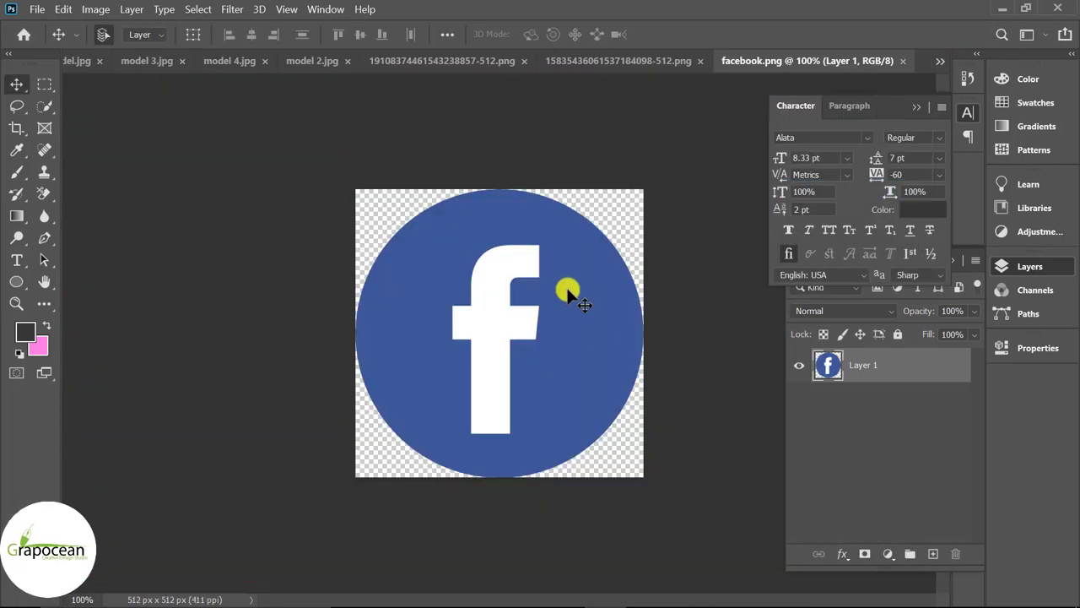
{"action": "key", "text": "ctrl+a"}
{"action": "key", "text": "ctrl+c"}
{"action": "key", "text": "ctrl+Tab"}
{"action": "key", "text": "ctrl+v"}
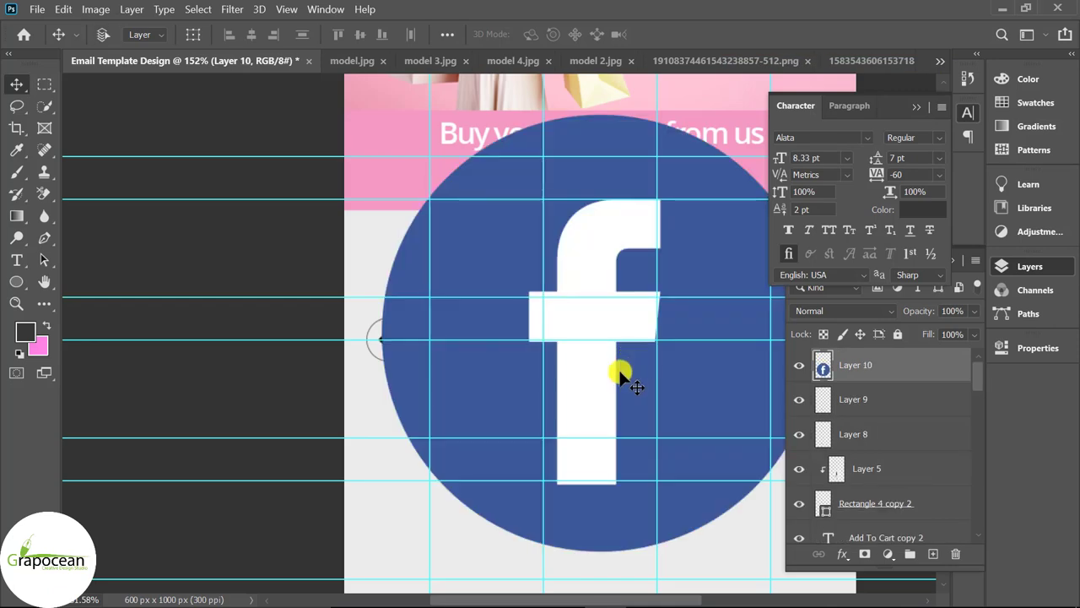
{"action": "key", "text": "ctrl+t"}
{"action": "left_click", "coordinate": [918, 106]}
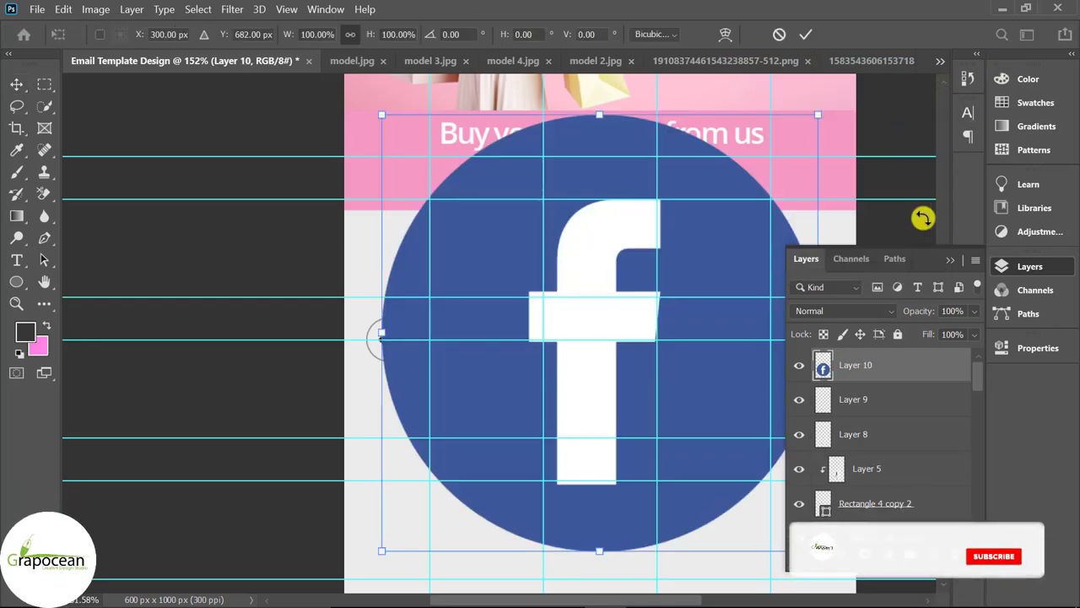
{"action": "left_click", "coordinate": [950, 259]}
Step: Size the Facebook icon, then shift all three social icons right to centre them
{"action": "mouse_move", "coordinate": [818, 114]}
{"action": "left_mouse_down"}
{"action": "mouse_move", "coordinate": [658, 328]}
{"action": "mouse_move", "coordinate": [604, 346]}
{"action": "left_mouse_up"}
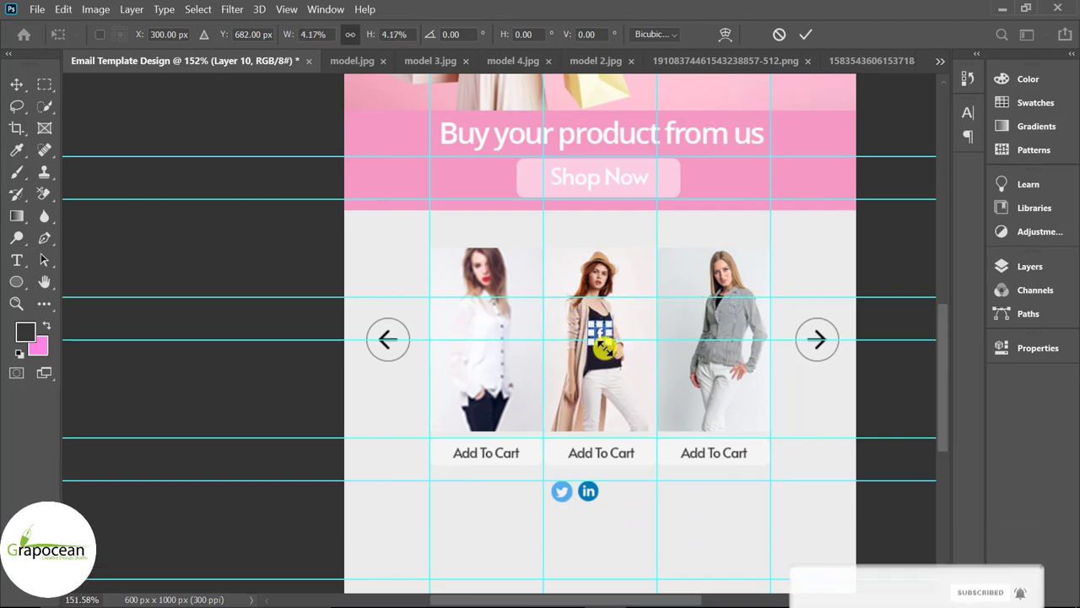
{"action": "scroll", "coordinate": [615, 488], "scroll_direction": "up", "scroll_amount": 5}
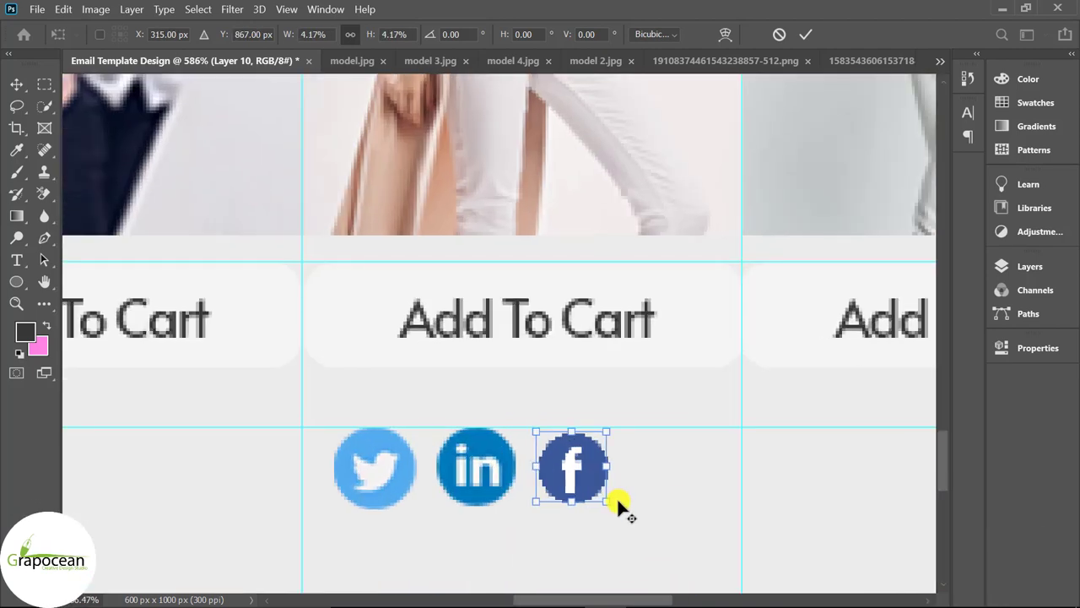
{"action": "left_click_drag", "start_coordinate": [610, 501], "coordinate": [573, 488]}
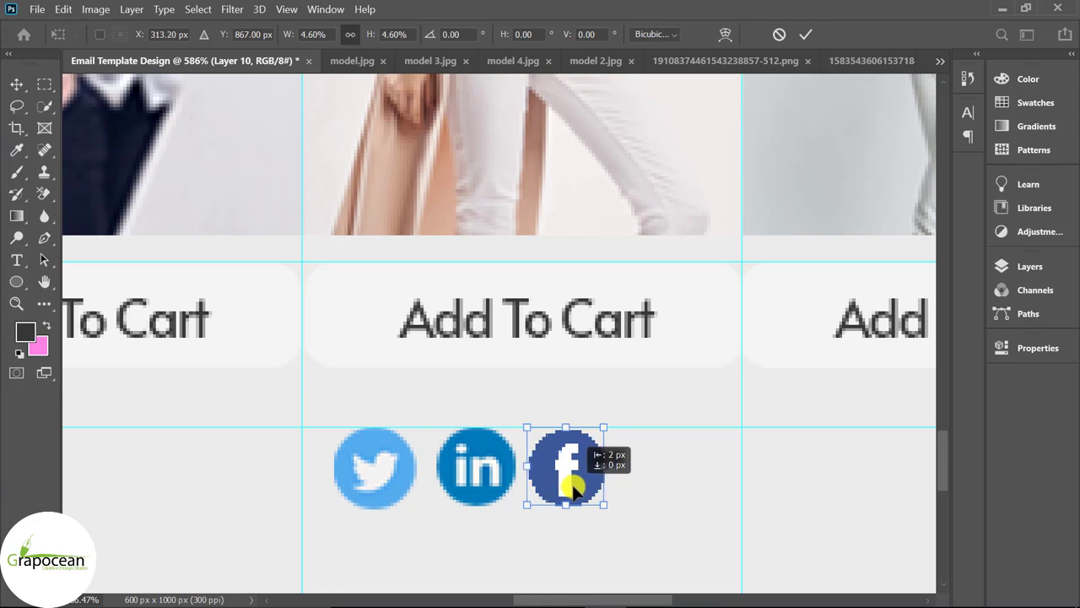
{"action": "left_click", "coordinate": [806, 34]}
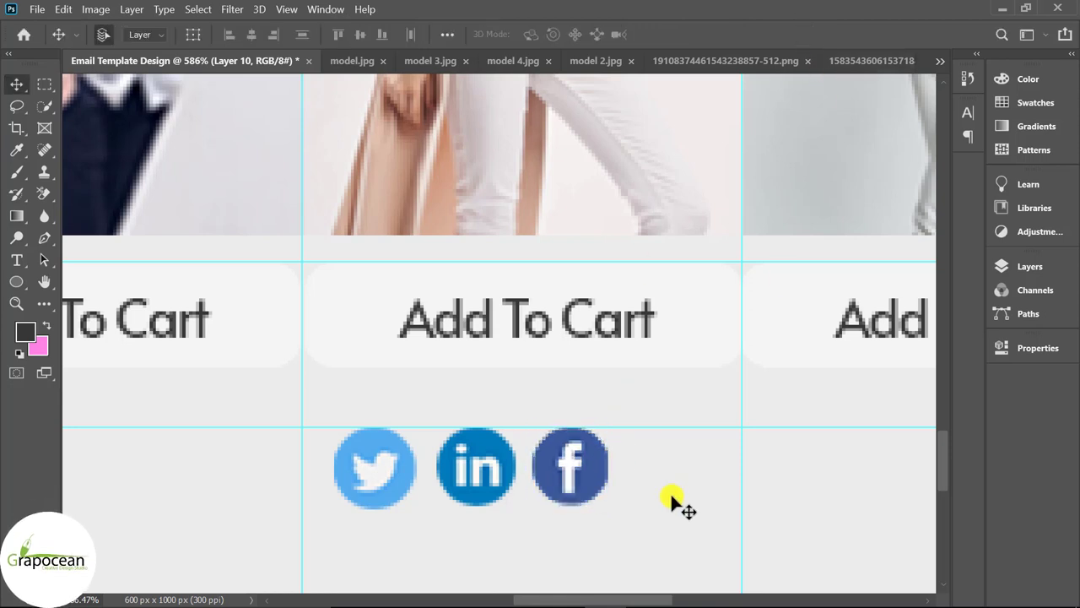
{"action": "left_click", "coordinate": [402, 473], "text": "shift"}
{"action": "left_click_drag", "start_coordinate": [500, 483], "coordinate": [517, 488]}
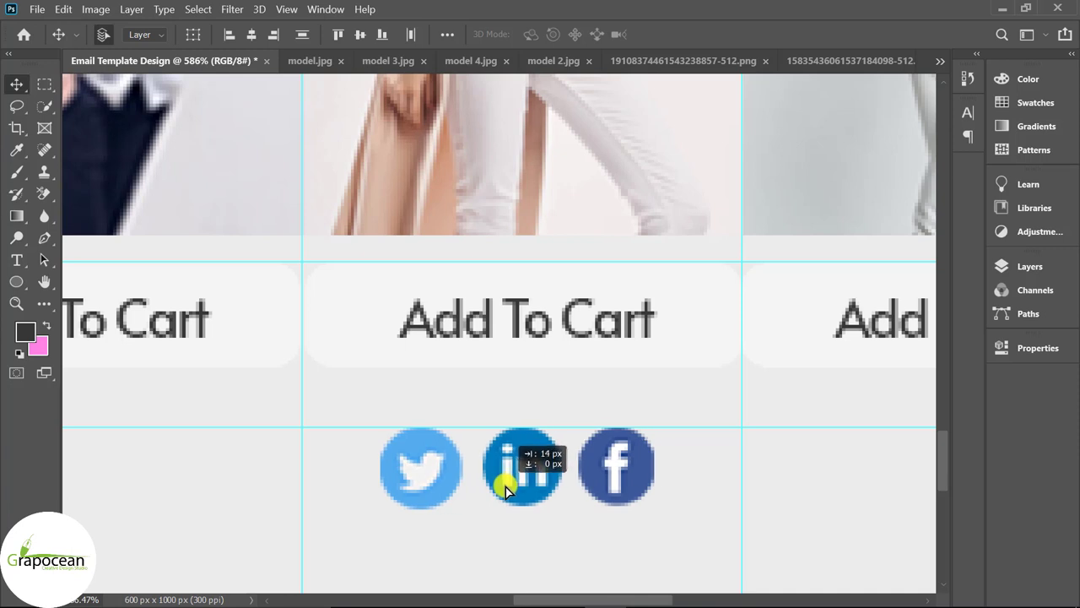
{"action": "scroll", "coordinate": [517, 488], "scroll_direction": "down", "scroll_amount": 5}
Step: Add a two-line 3.33 pt Lorem ipsum paragraph below the icons with tighter leading, nudged down
{"action": "left_click", "coordinate": [19, 258]}
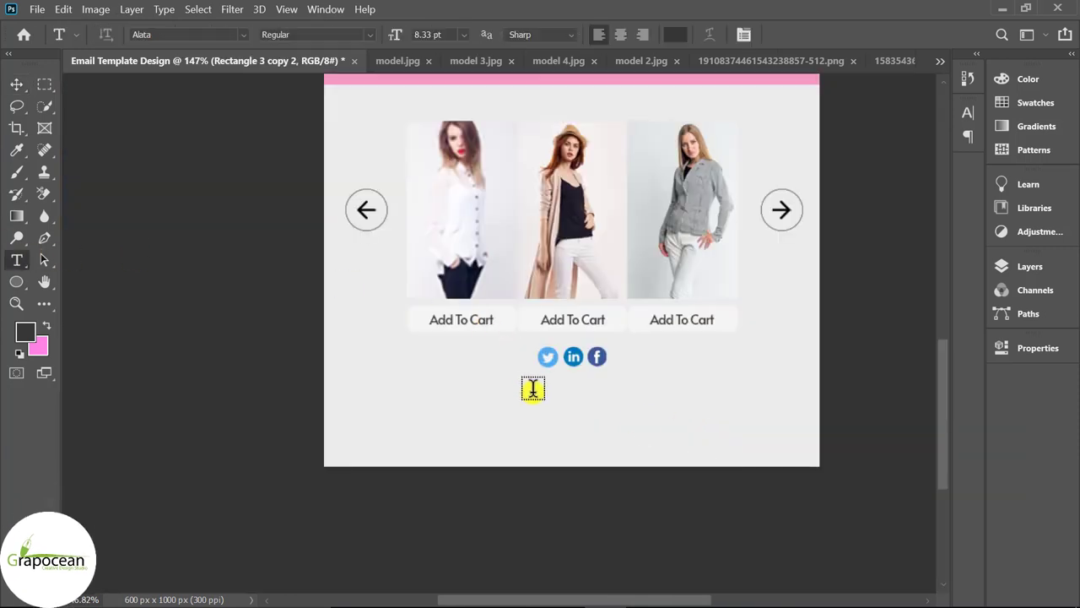
{"action": "mouse_move", "coordinate": [389, 374]}
{"action": "left_mouse_down"}
{"action": "mouse_move", "coordinate": [796, 443]}
{"action": "mouse_move", "coordinate": [774, 444]}
{"action": "left_mouse_up"}
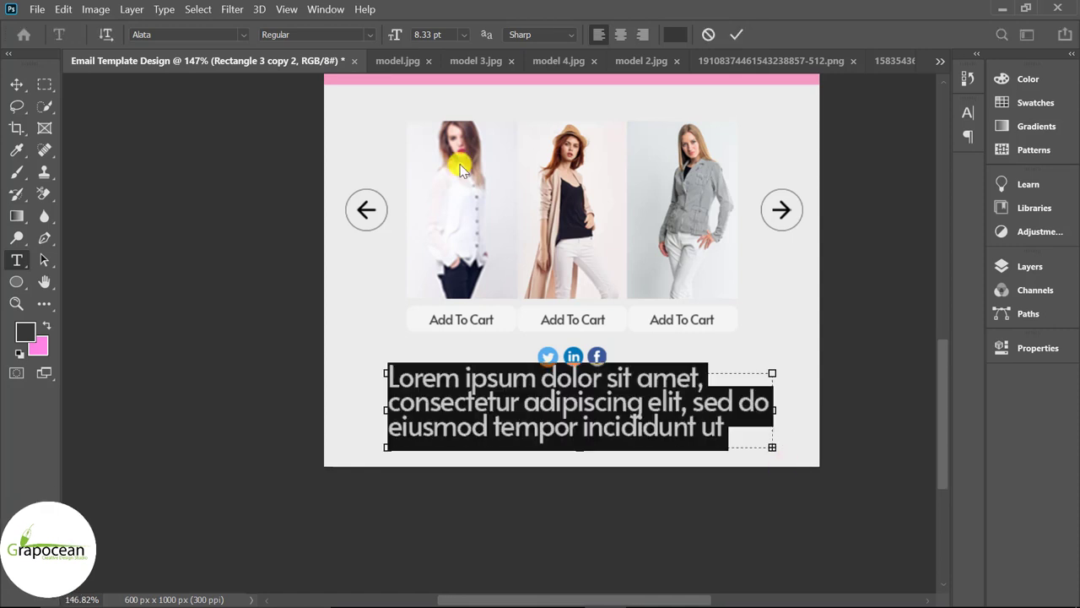
{"action": "left_click_drag", "start_coordinate": [398, 34], "coordinate": [395, 37]}
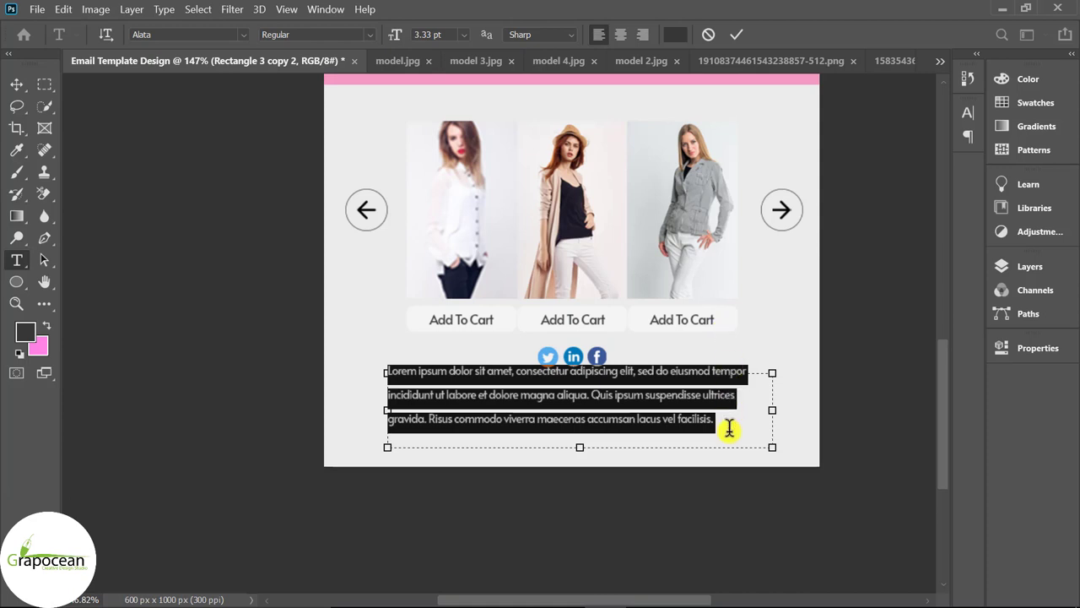
{"action": "left_click_drag", "start_coordinate": [735, 428], "coordinate": [287, 430]}
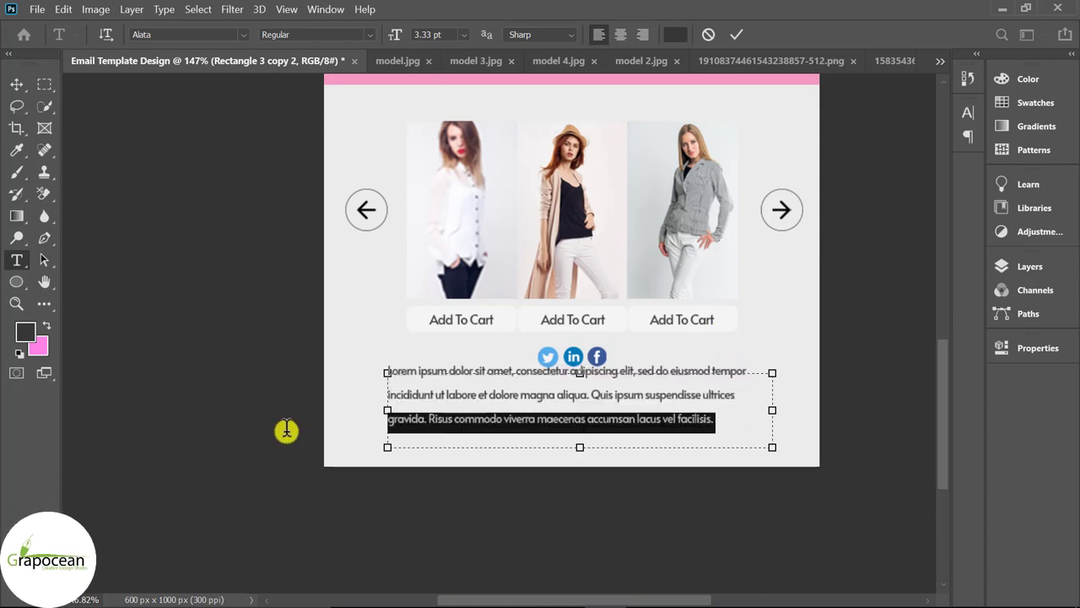
{"action": "key", "text": "BackSpace"}
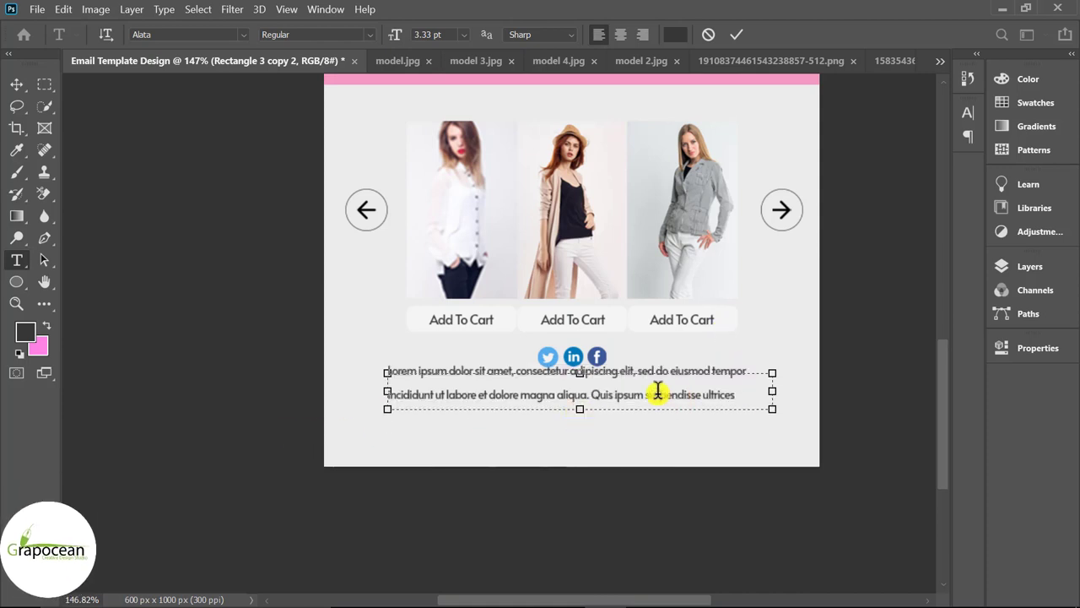
{"action": "left_click_drag", "start_coordinate": [742, 395], "coordinate": [292, 403]}
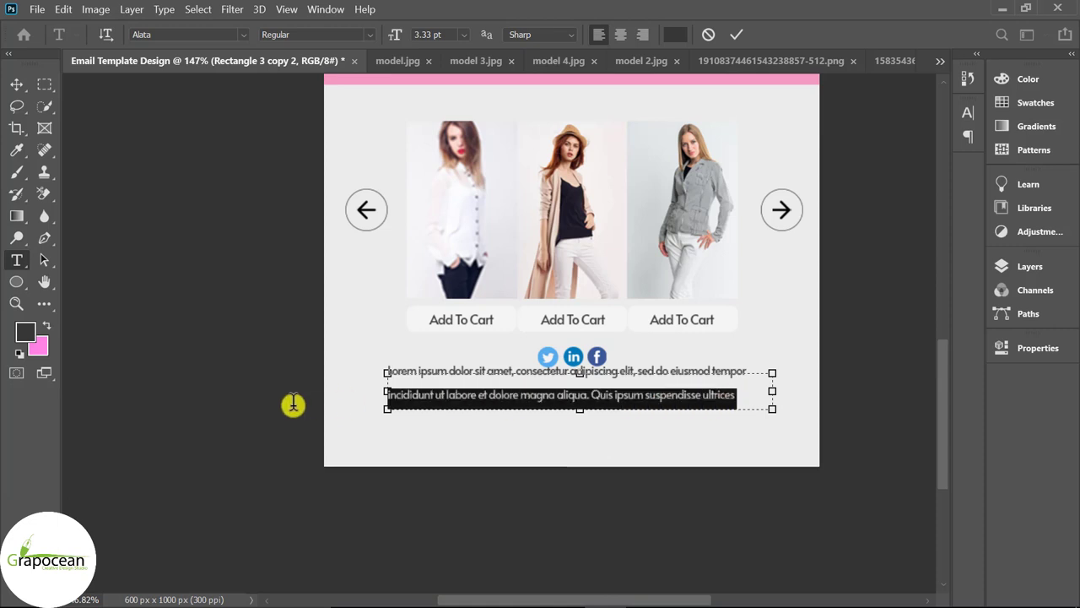
{"action": "key", "text": "alt+Up"}
{"action": "key", "text": "alt+Up"}
{"action": "key", "text": "alt+Up"}
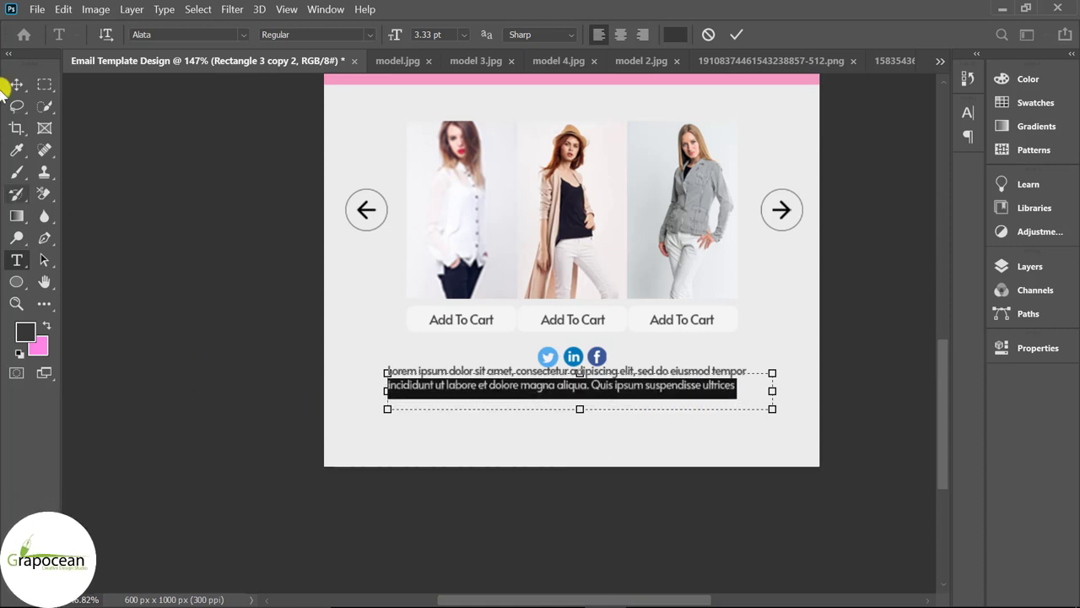
{"action": "left_click", "coordinate": [16, 84]}
{"action": "left_click_drag", "start_coordinate": [632, 366], "coordinate": [632, 380]}
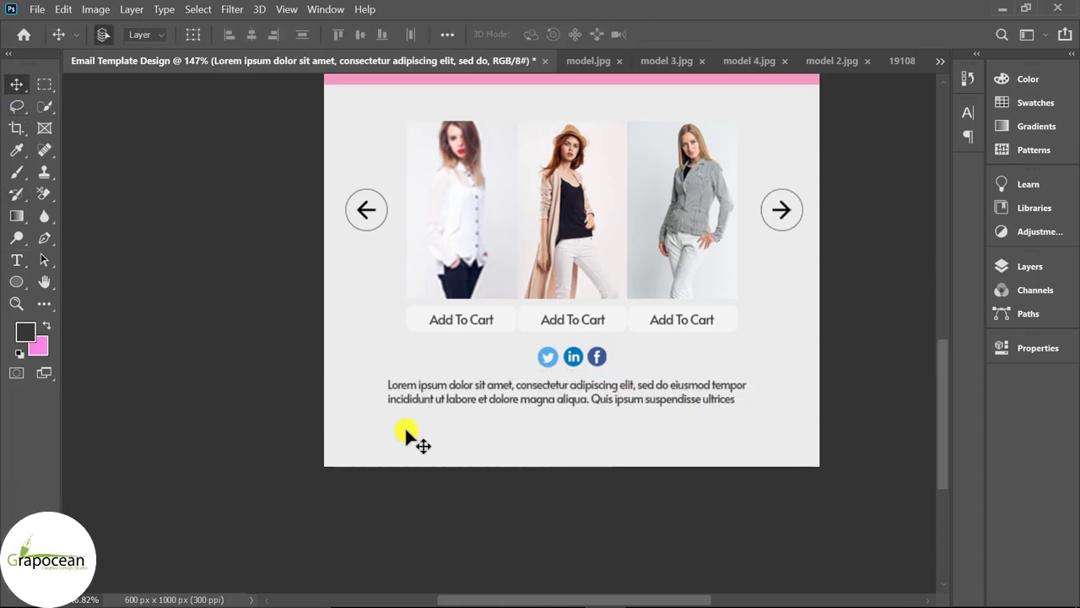
Step: Show guides and replace the paragraph's opening 'Lorem ipsum' with 'YourShop -'
{"action": "key", "text": "ctrl+semicolon"}
{"action": "scroll", "coordinate": [551, 423], "scroll_direction": "up", "scroll_amount": 3}
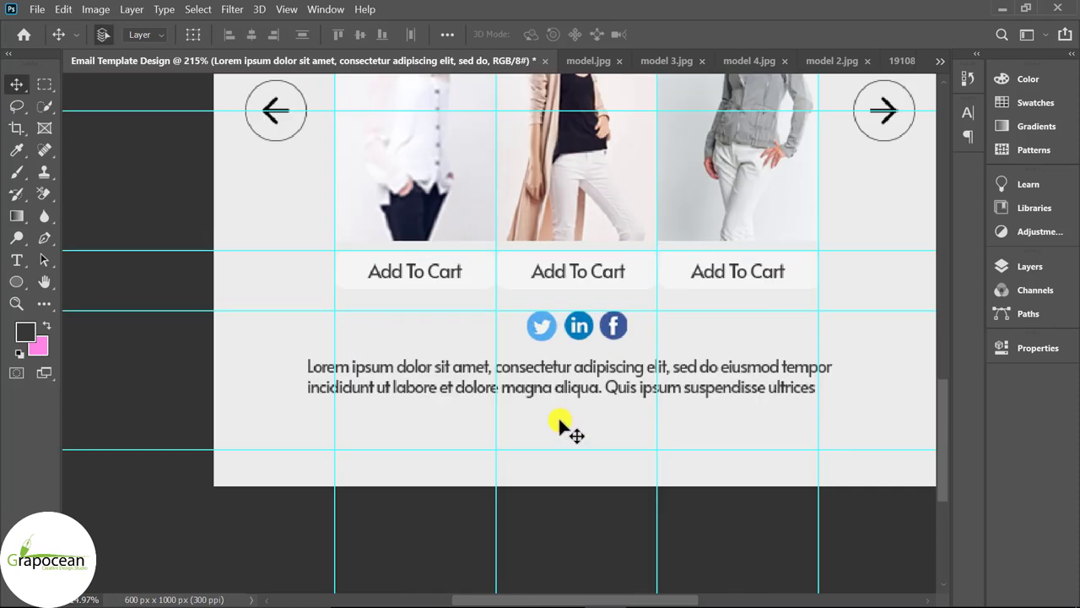
{"action": "left_click", "coordinate": [14, 262]}
{"action": "left_click_drag", "start_coordinate": [309, 366], "coordinate": [836, 386]}
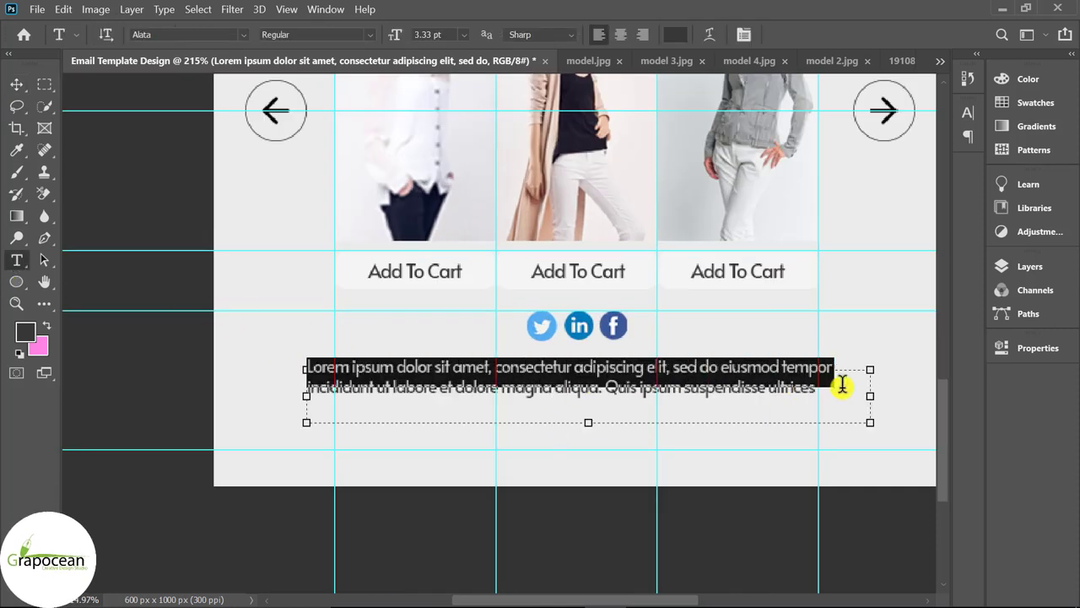
{"action": "left_click", "coordinate": [469, 366]}
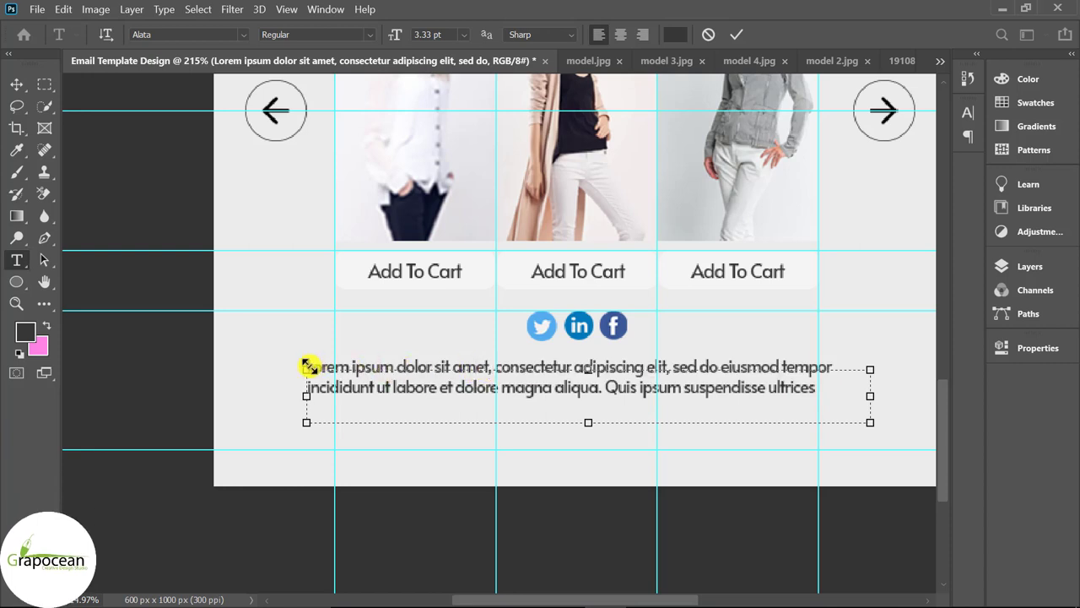
{"action": "left_click_drag", "start_coordinate": [309, 368], "coordinate": [478, 365]}
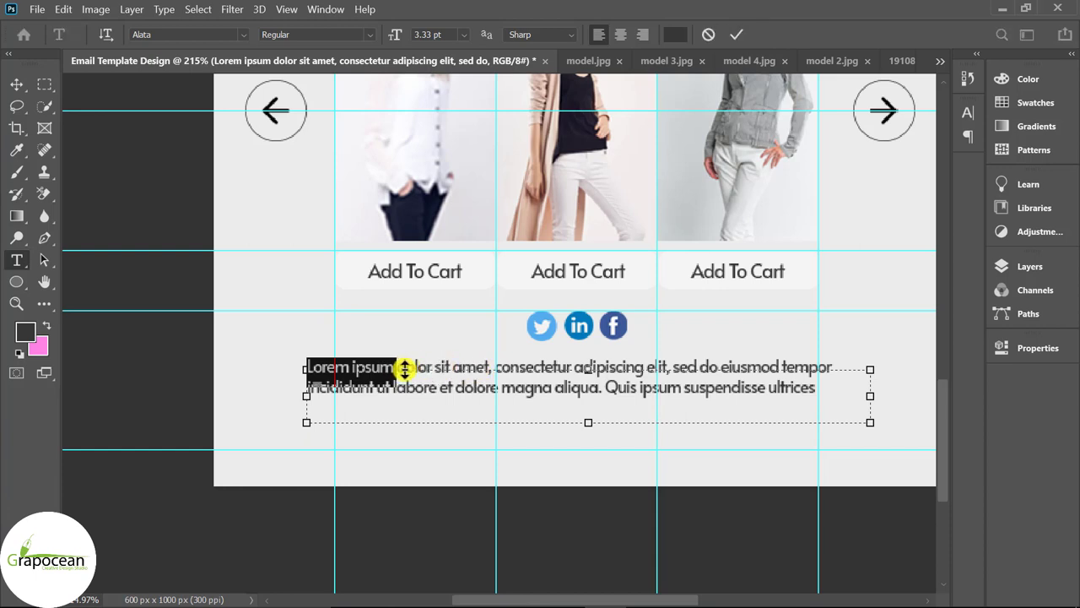
{"action": "key", "text": "BackSpace"}
{"action": "type", "text": "Shop"}
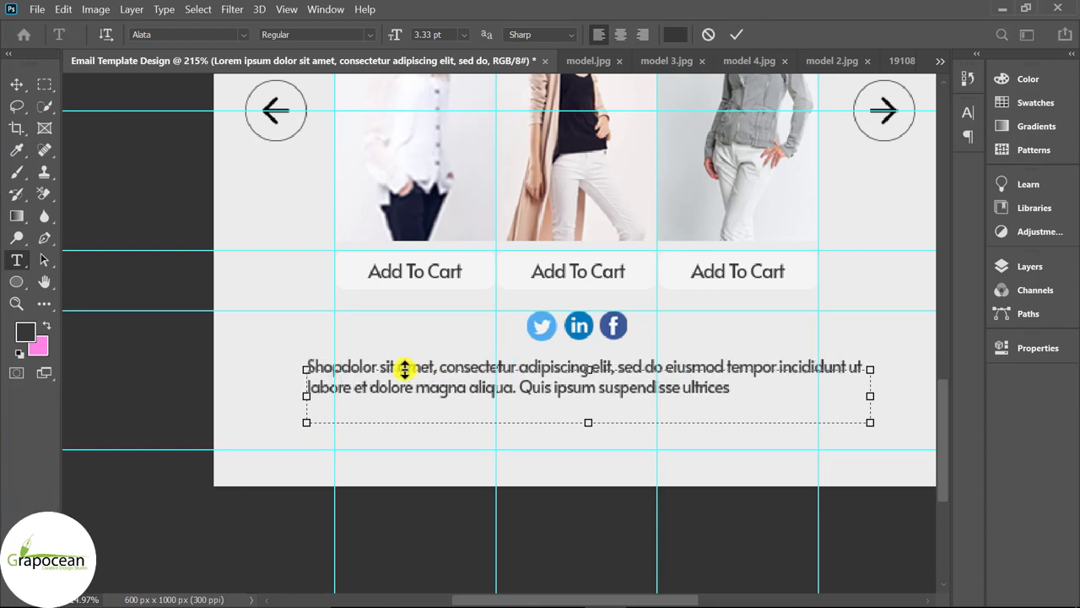
{"action": "key", "text": "Home"}
{"action": "type", "text": "YourShop"}
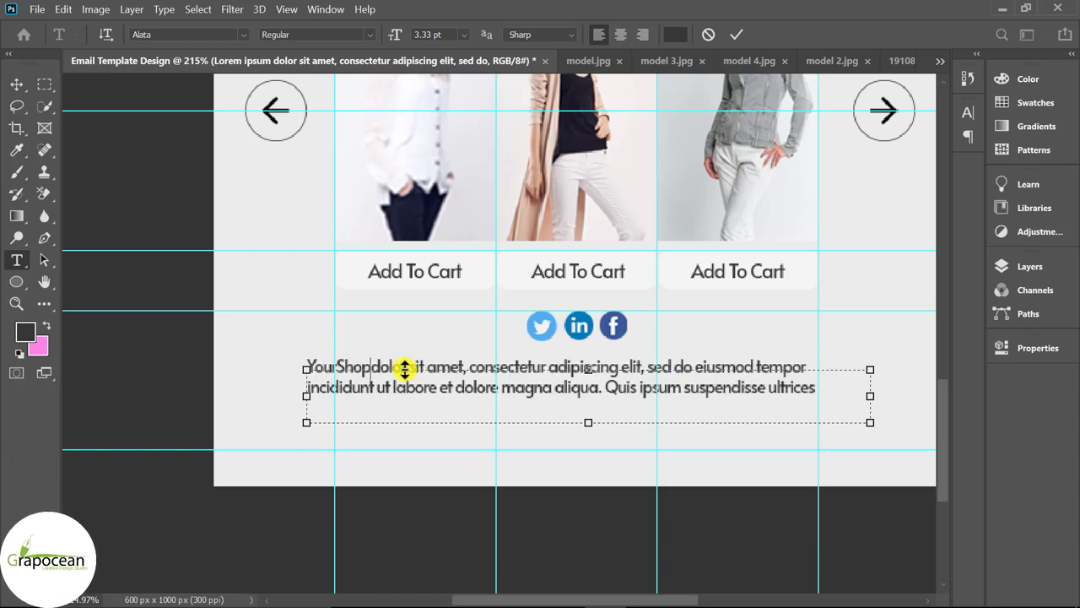
{"action": "type", "text": " -"}
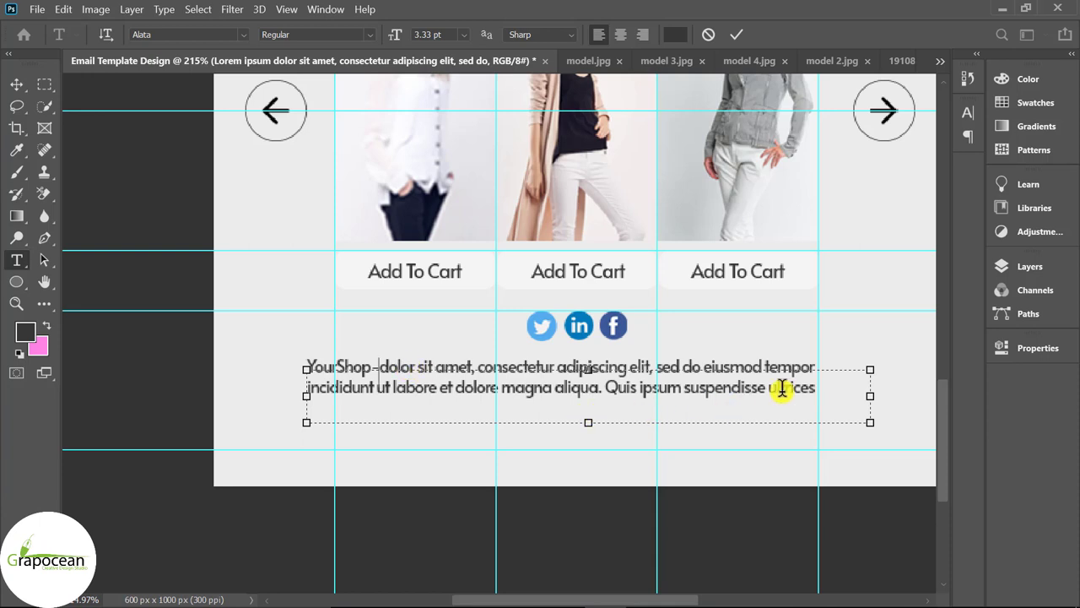
Step: Replace the second line with the shop's street address and centre-align the paragraph
{"action": "left_click_drag", "start_coordinate": [815, 390], "coordinate": [317, 405]}
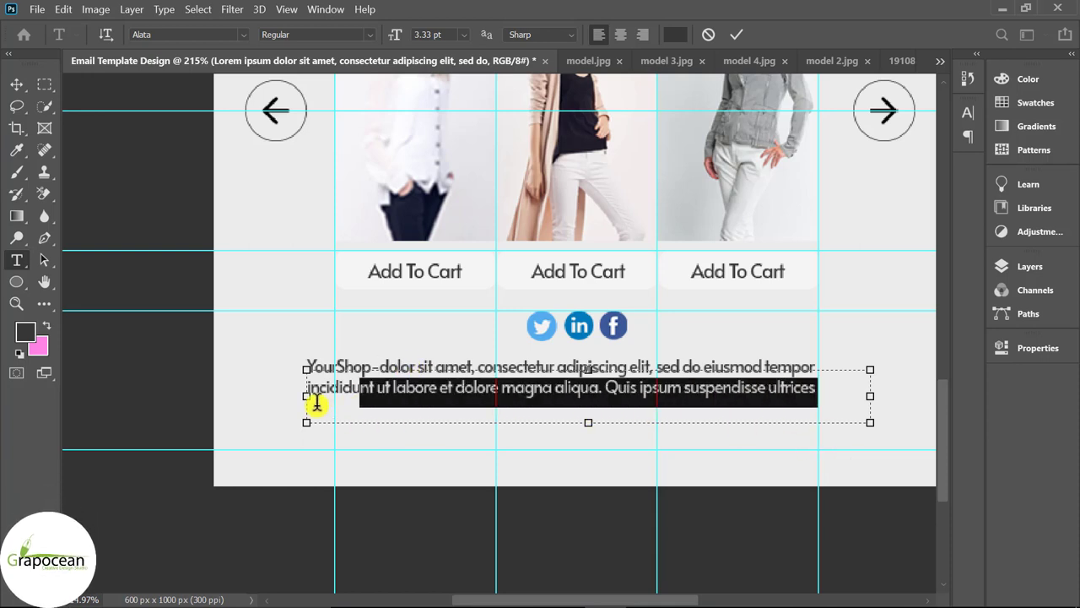
{"action": "key", "text": "BackSpace"}
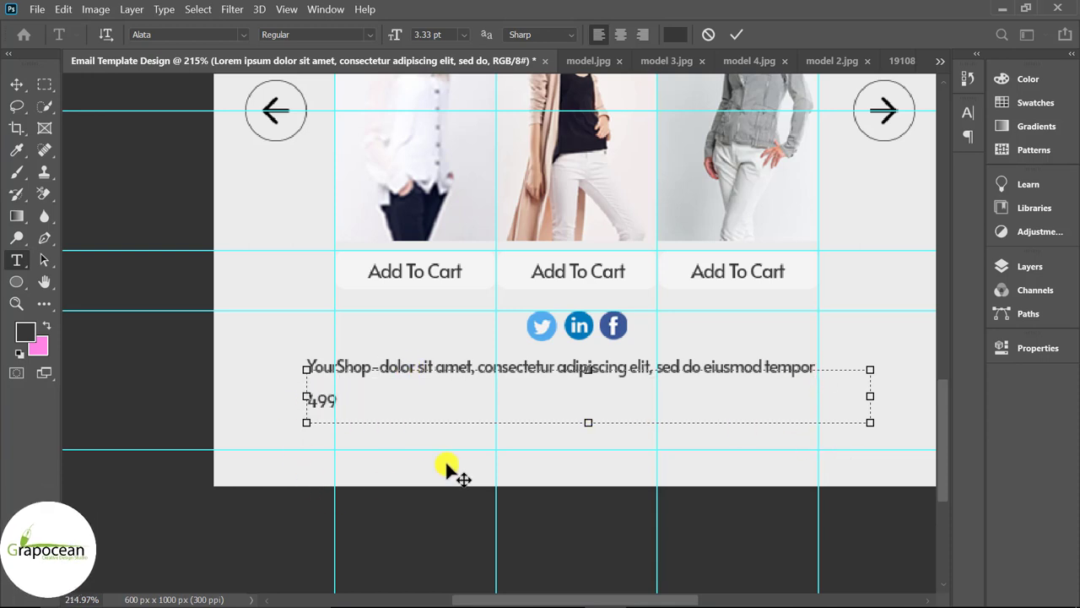
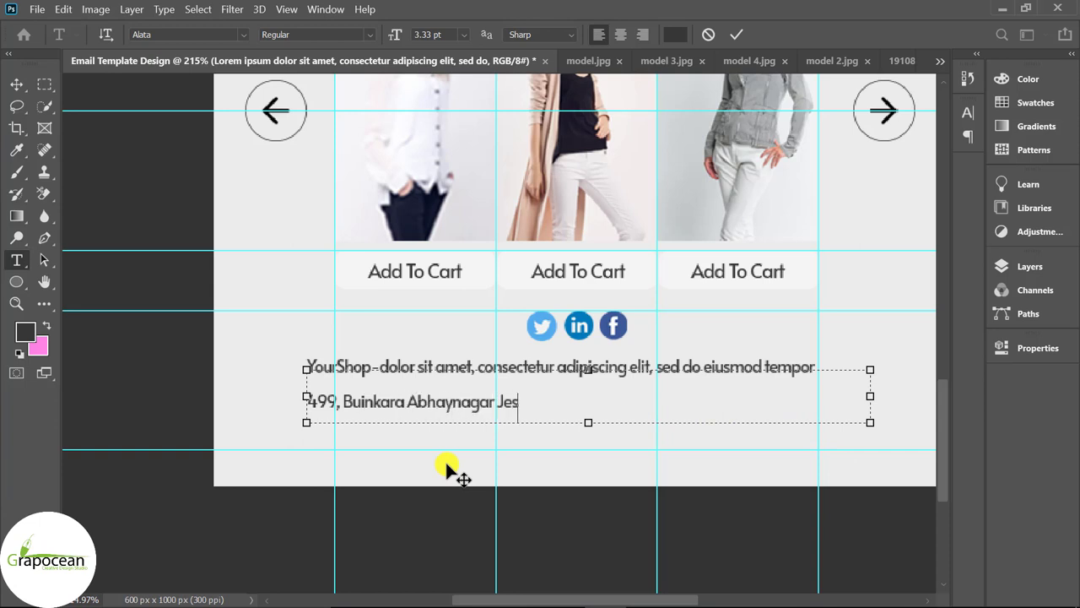
{"action": "mouse_move", "coordinate": [633, 402]}
{"action": "left_mouse_down"}
{"action": "mouse_move", "coordinate": [357, 403]}
{"action": "mouse_move", "coordinate": [291, 390]}
{"action": "left_mouse_up"}
{"action": "left_click", "coordinate": [621, 34]}
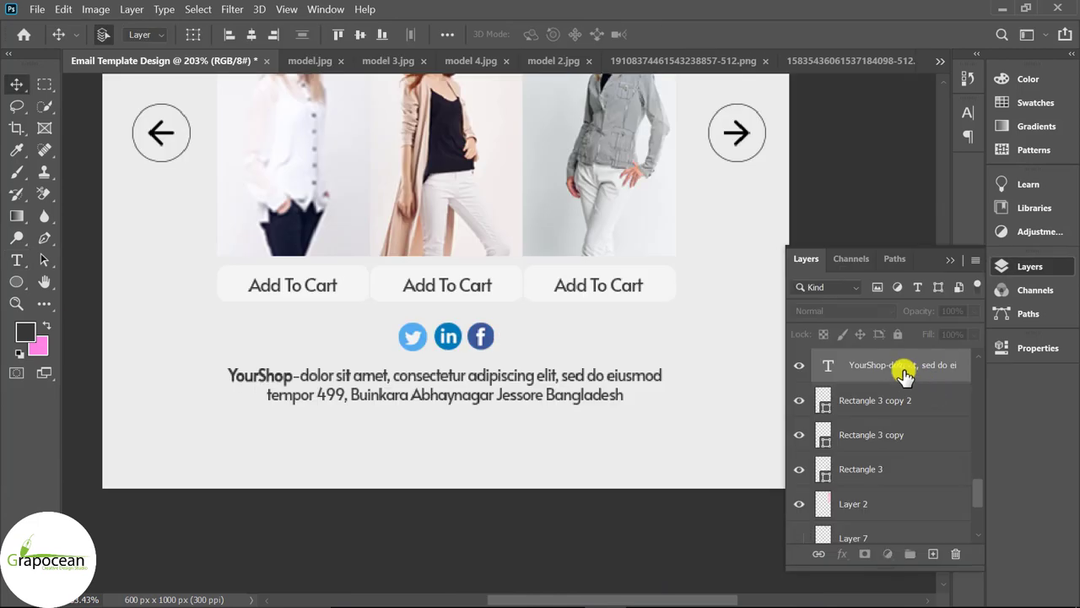
{"action": "left_click", "coordinate": [905, 373]}
Step: Duplicate the YourShop paragraph below the original and delete the copy's text after YourShop
{"action": "scroll", "coordinate": [531, 478], "scroll_direction": "down", "scroll_amount": 5}
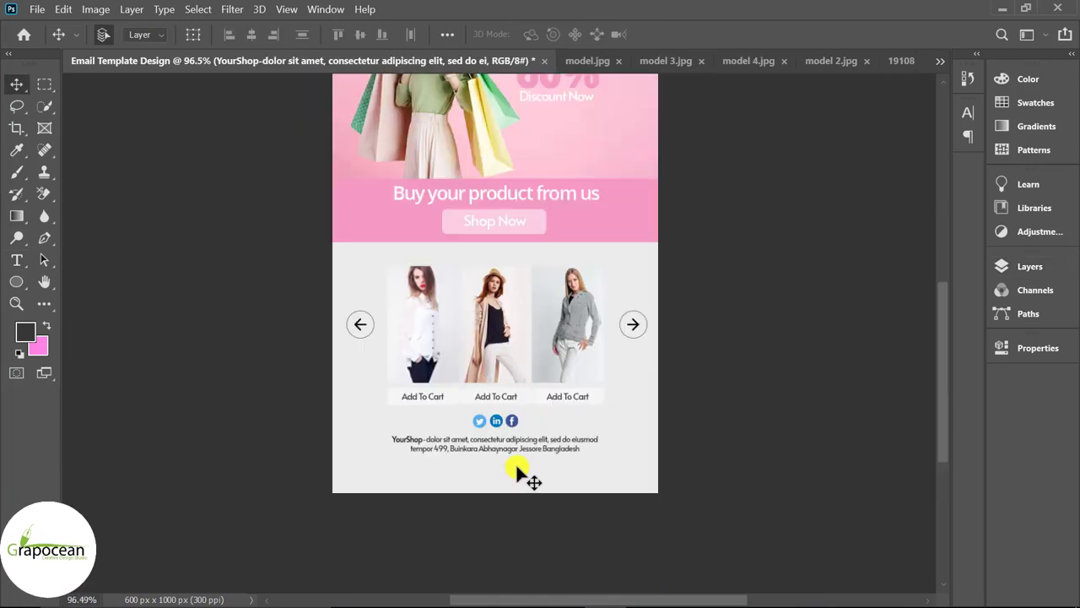
{"action": "scroll", "coordinate": [414, 445], "scroll_direction": "up", "scroll_amount": 6}
{"action": "scroll", "coordinate": [414, 446], "scroll_direction": "up", "scroll_amount": 1}
{"action": "left_click_drag", "start_coordinate": [349, 398], "coordinate": [363, 464]}
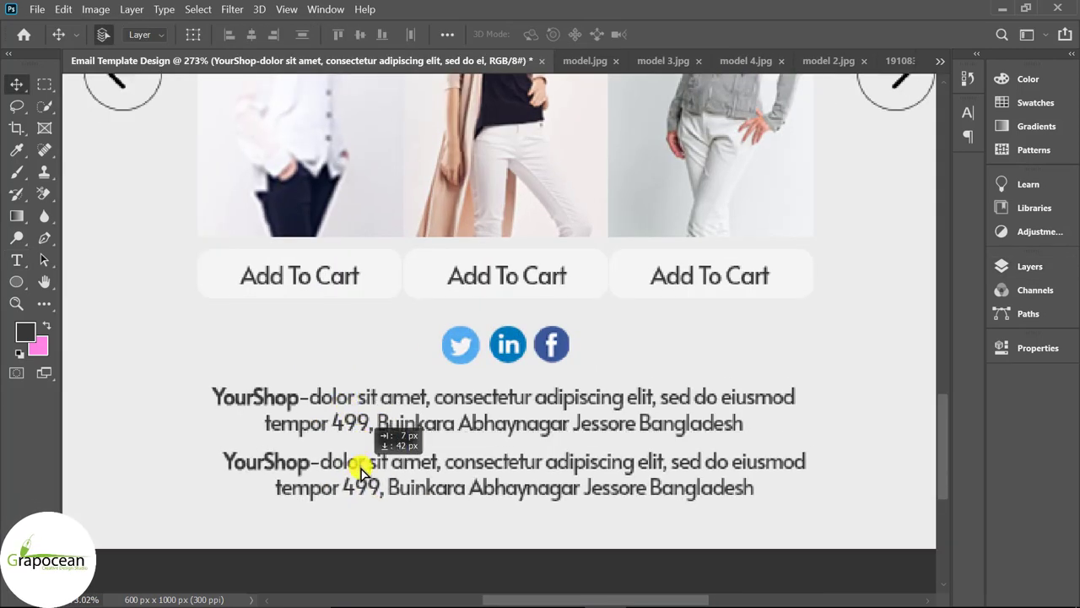
{"action": "key", "text": "t"}
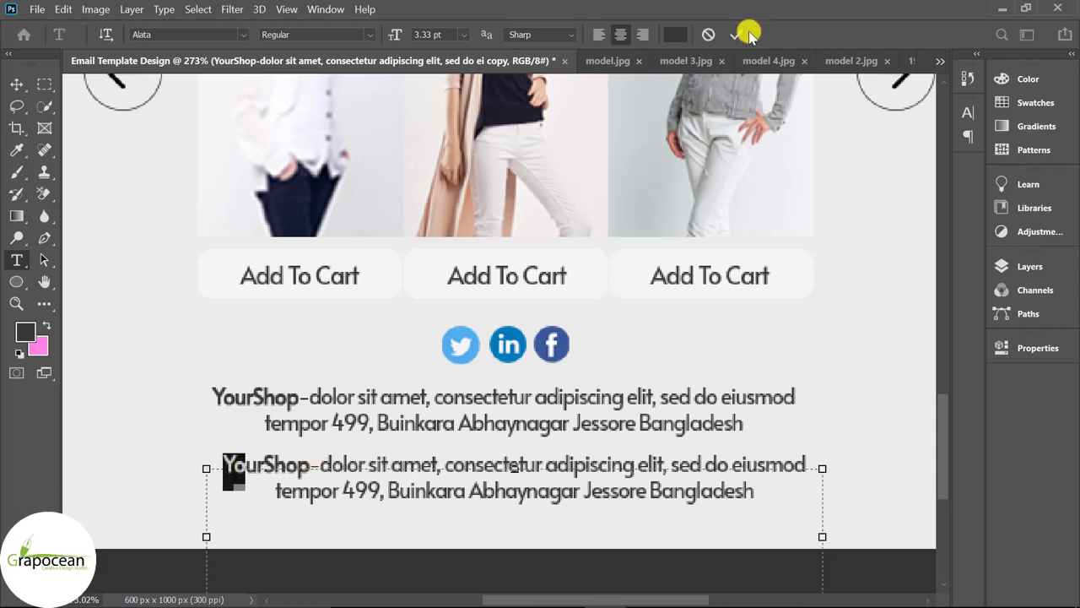
{"action": "left_click", "coordinate": [685, 139]}
{"action": "left_click_drag", "start_coordinate": [325, 465], "coordinate": [816, 514]}
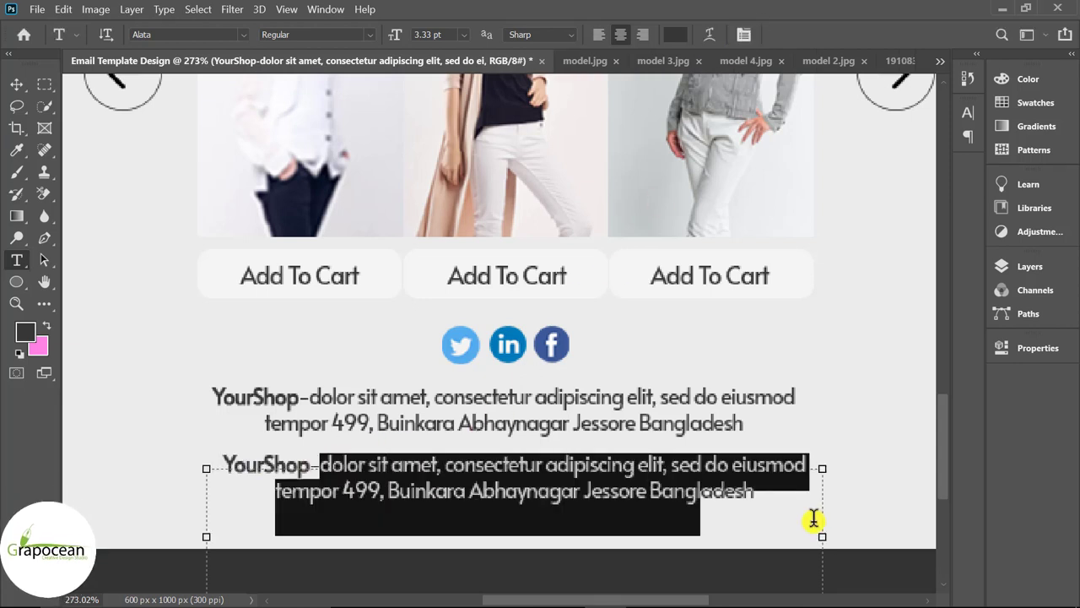
{"action": "key", "text": "BackSpace"}
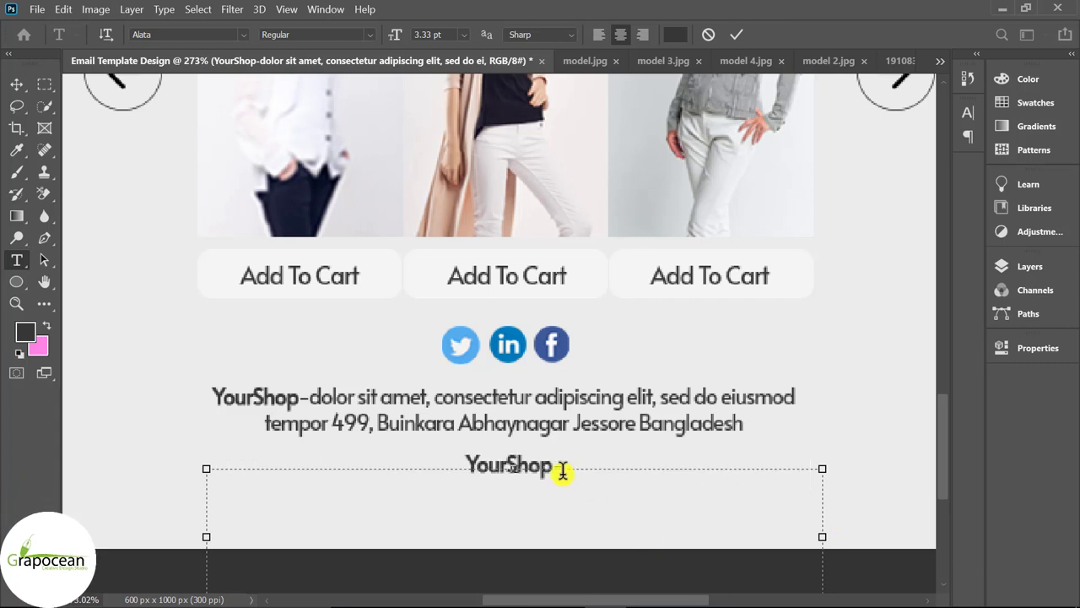
Step: Make the copy read 'Terms & Conditions- Order Now -' followed by the contact phone number
{"action": "left_click_drag", "start_coordinate": [552, 471], "coordinate": [459, 465]}
{"action": "type", "text": "Terms And Conditions -"}
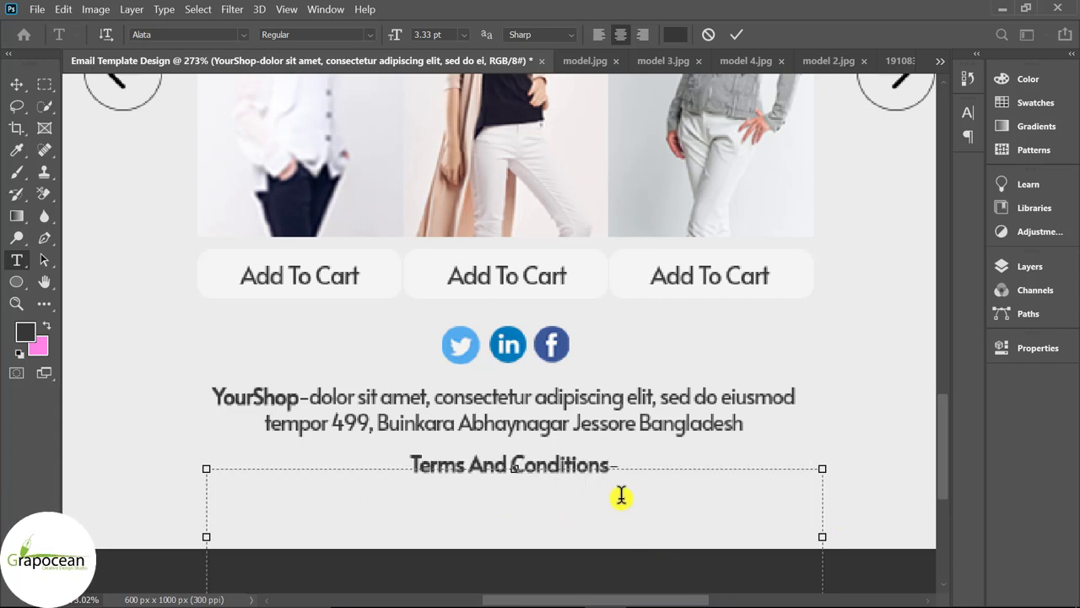
{"action": "left_click", "coordinate": [511, 478]}
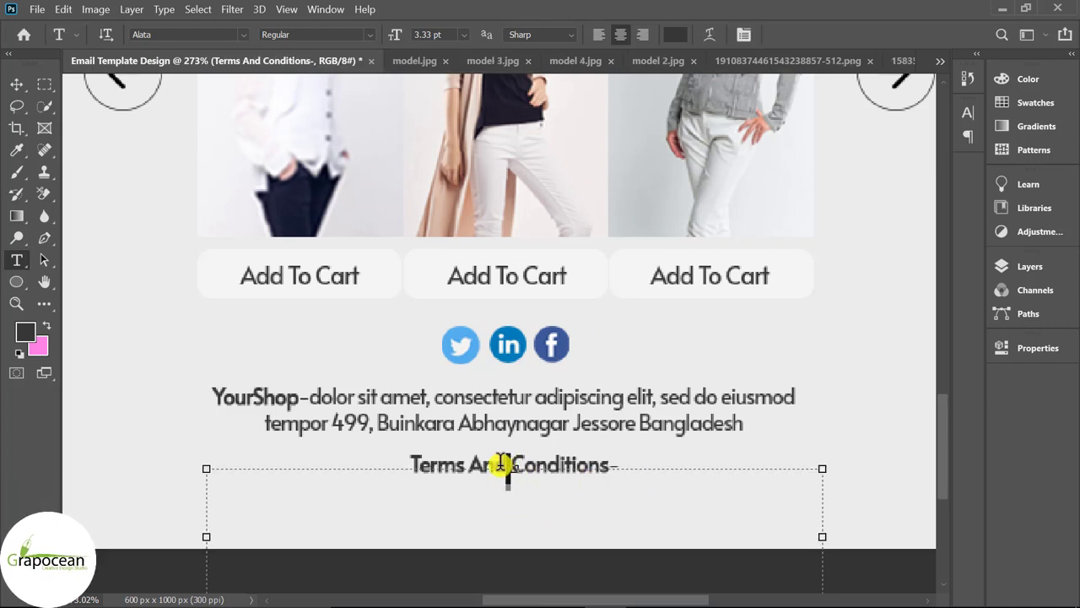
{"action": "double_click", "coordinate": [501, 464]}
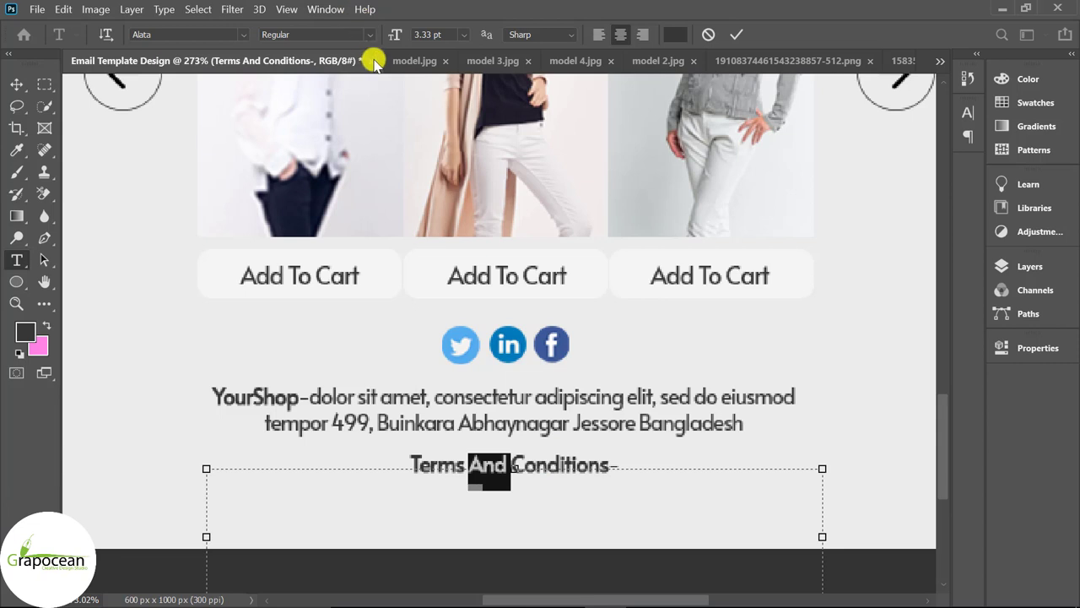
{"action": "key", "text": "BackSpace"}
{"action": "type", "text": "& Conditions- O"}
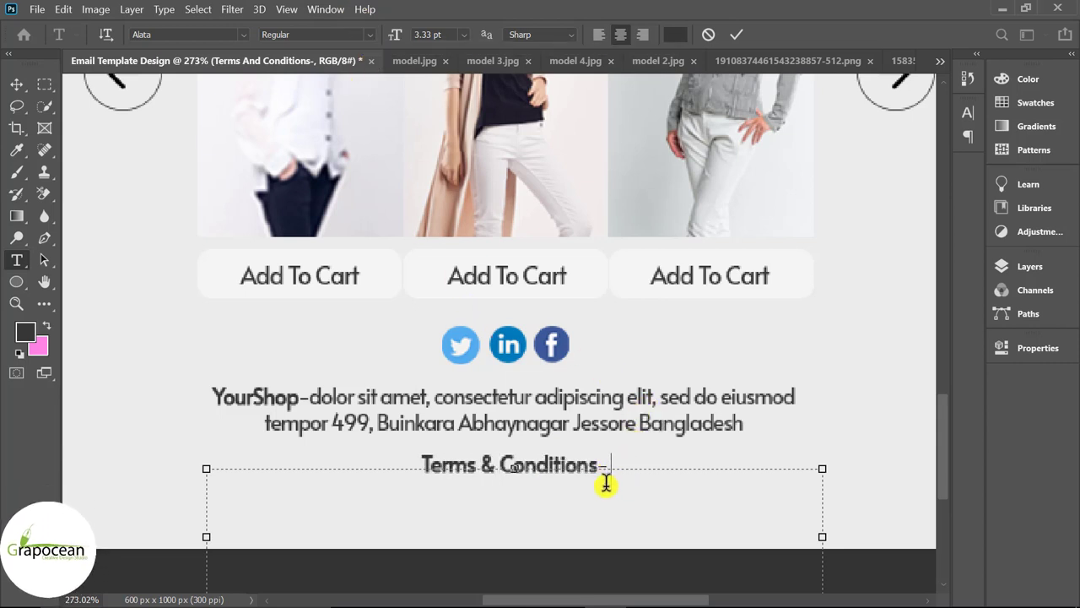
{"action": "type", "text": "rder Now"}
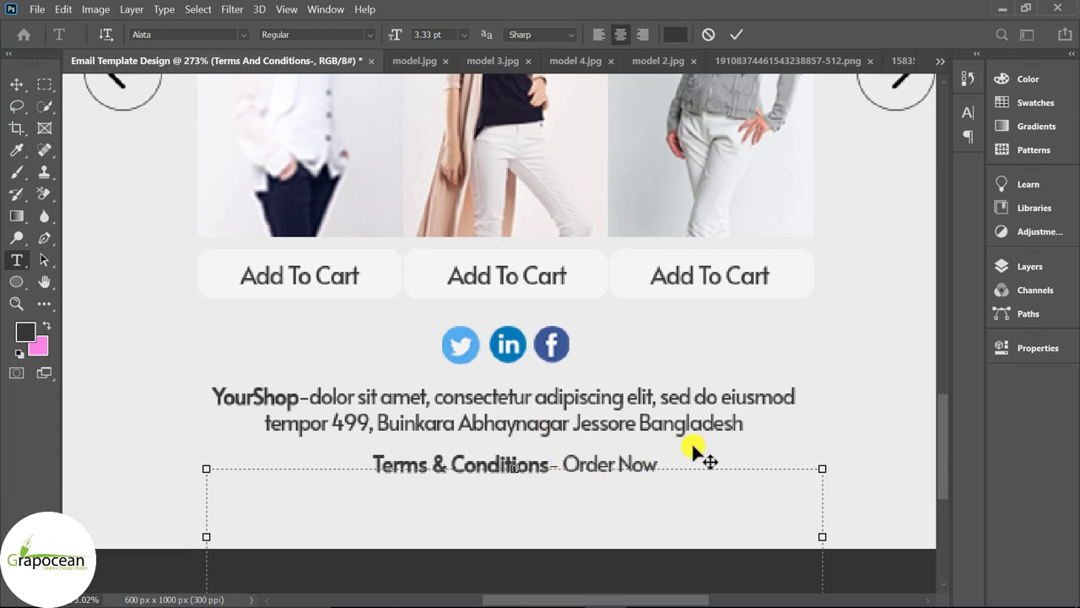
{"action": "type", "text": " -+880111-222-333"}
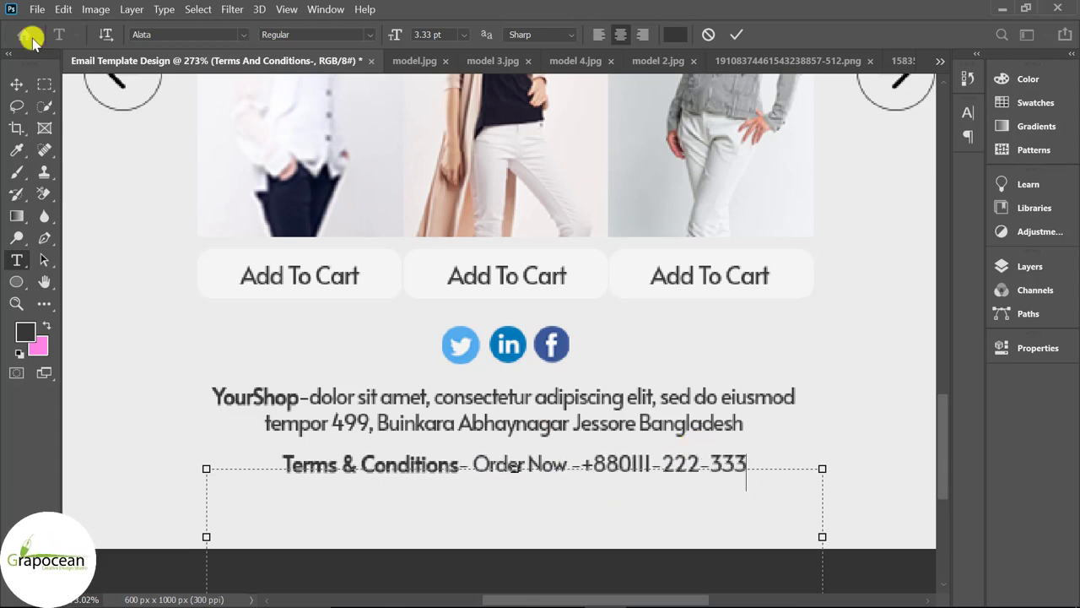
{"action": "left_click", "coordinate": [16, 256]}
Step: Colour the word YourShop pink, sampled from the banner
{"action": "left_click_drag", "start_coordinate": [299, 396], "coordinate": [201, 397]}
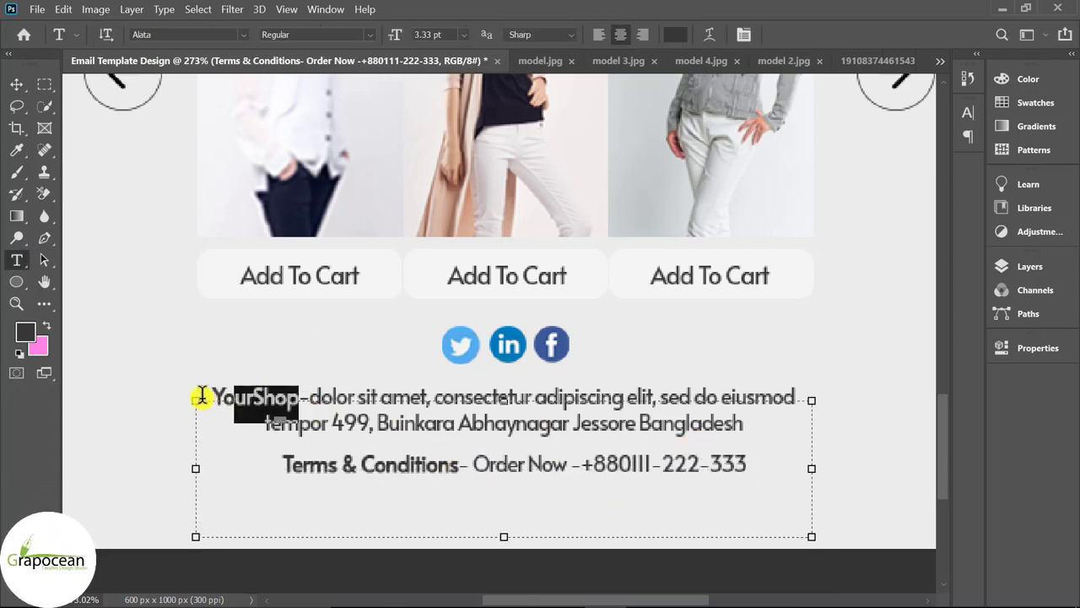
{"action": "scroll", "coordinate": [576, 405], "scroll_direction": "down", "scroll_amount": 3}
{"action": "scroll", "coordinate": [575, 405], "scroll_direction": "down", "scroll_amount": 2}
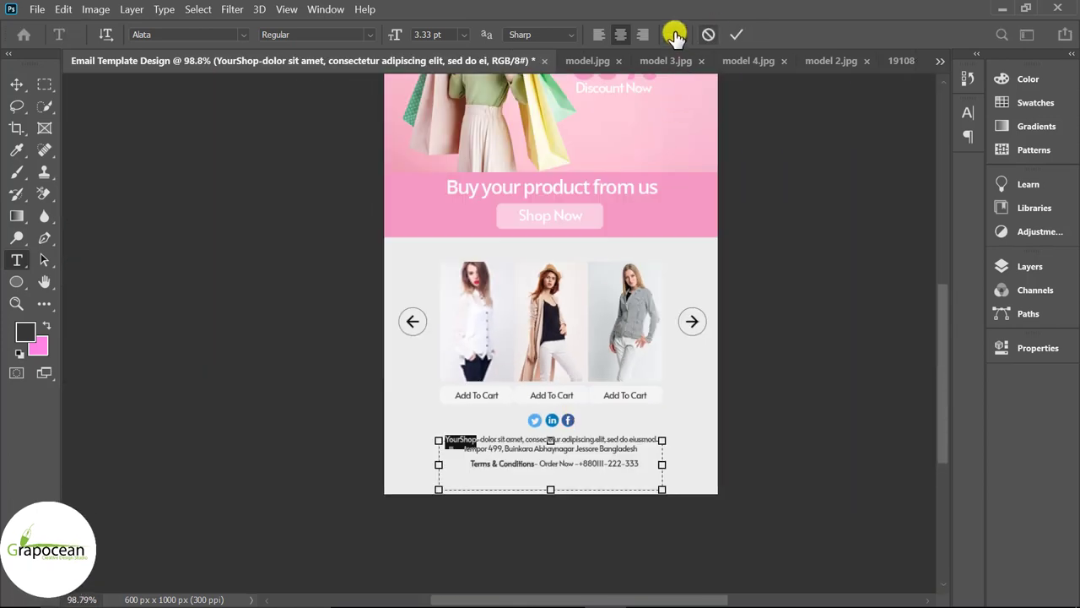
{"action": "left_click", "coordinate": [675, 34]}
{"action": "left_click", "coordinate": [410, 205]}
{"action": "left_click", "coordinate": [996, 276]}
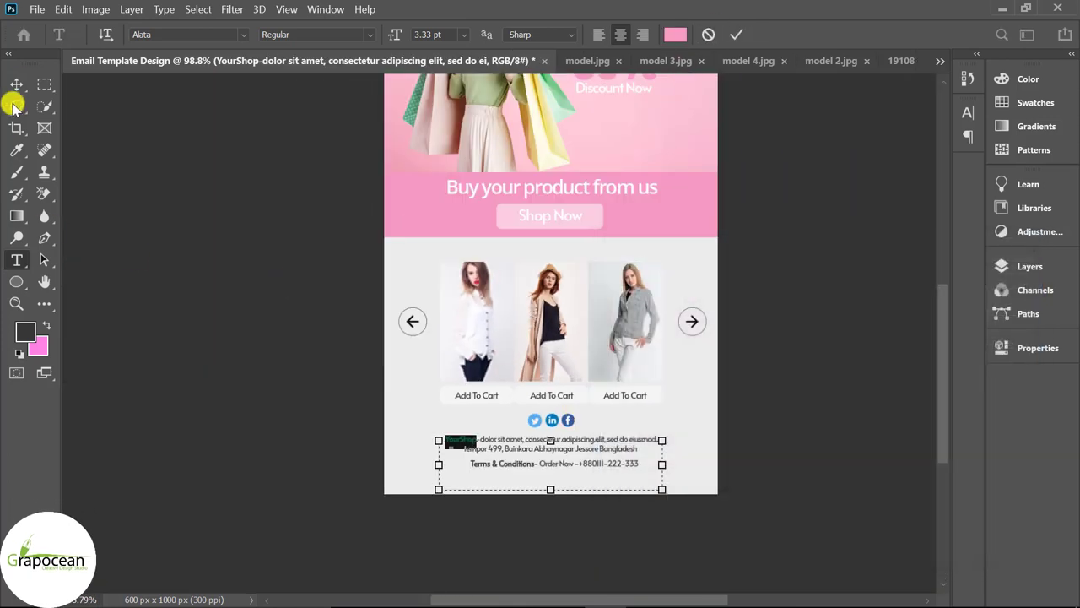
{"action": "left_click", "coordinate": [16, 260]}
Step: Colour the Terms & Conditions words the same banner pink
{"action": "scroll", "coordinate": [515, 471], "scroll_direction": "up", "scroll_amount": 3}
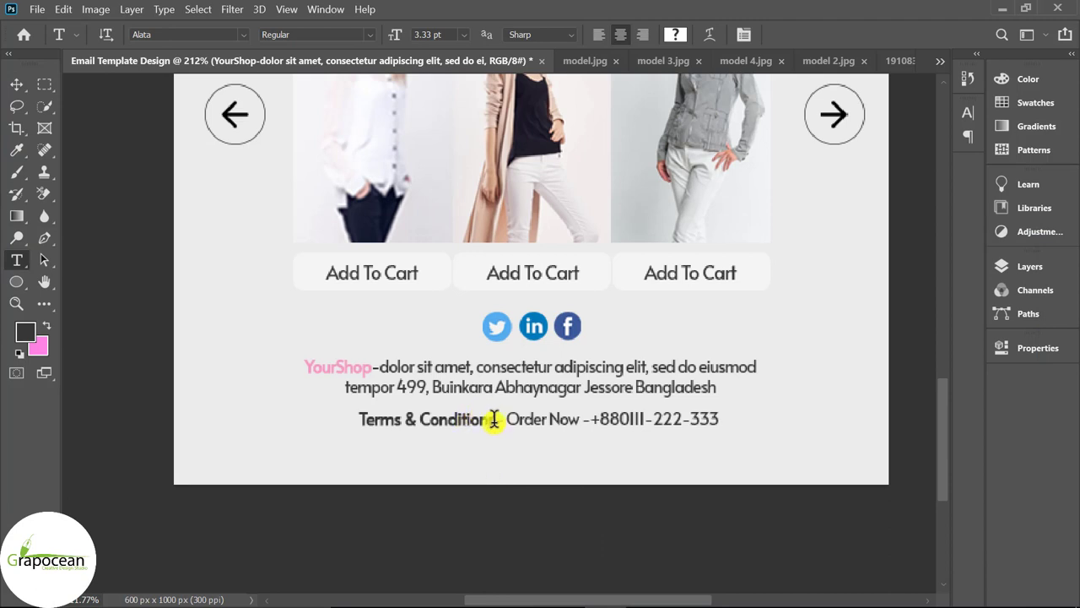
{"action": "left_click_drag", "start_coordinate": [493, 422], "coordinate": [346, 418]}
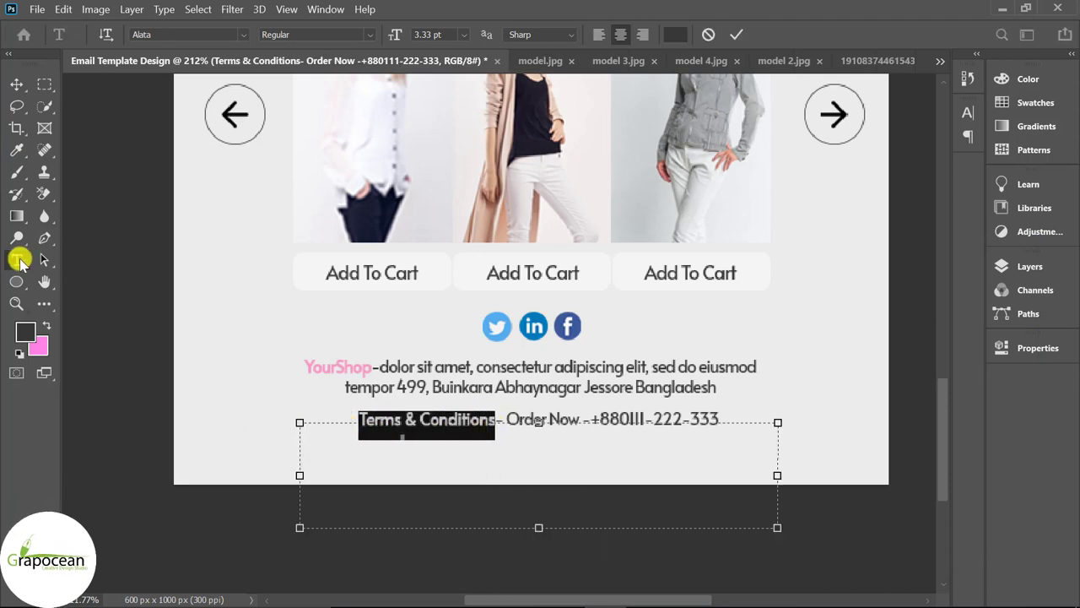
{"action": "scroll", "coordinate": [614, 236], "scroll_direction": "up", "scroll_amount": 2}
{"action": "scroll", "coordinate": [641, 169], "scroll_direction": "up", "scroll_amount": 4}
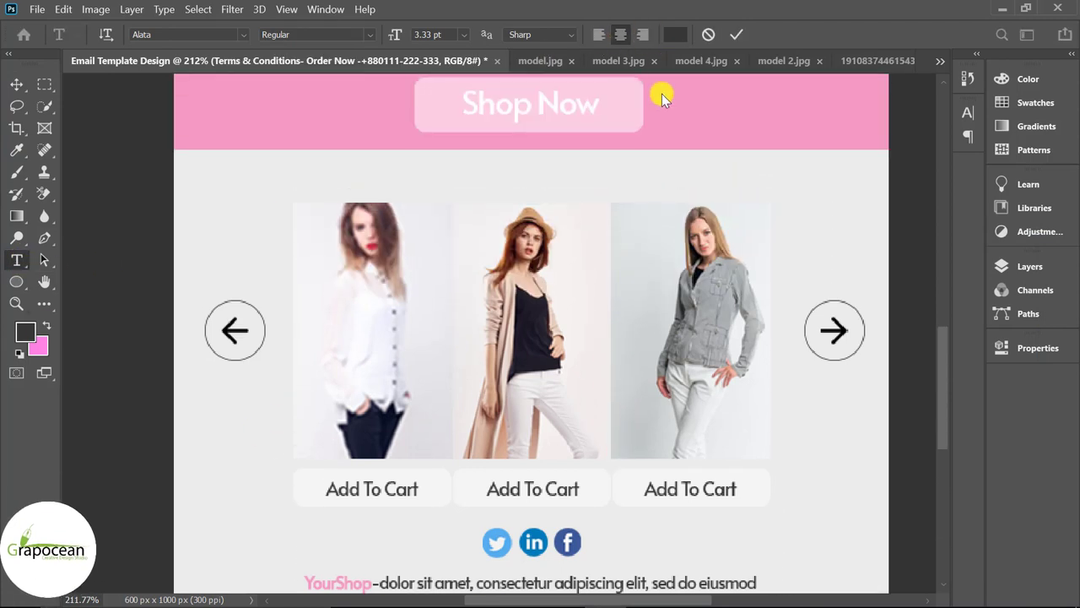
{"action": "left_click", "coordinate": [676, 34]}
{"action": "left_click", "coordinate": [971, 274]}
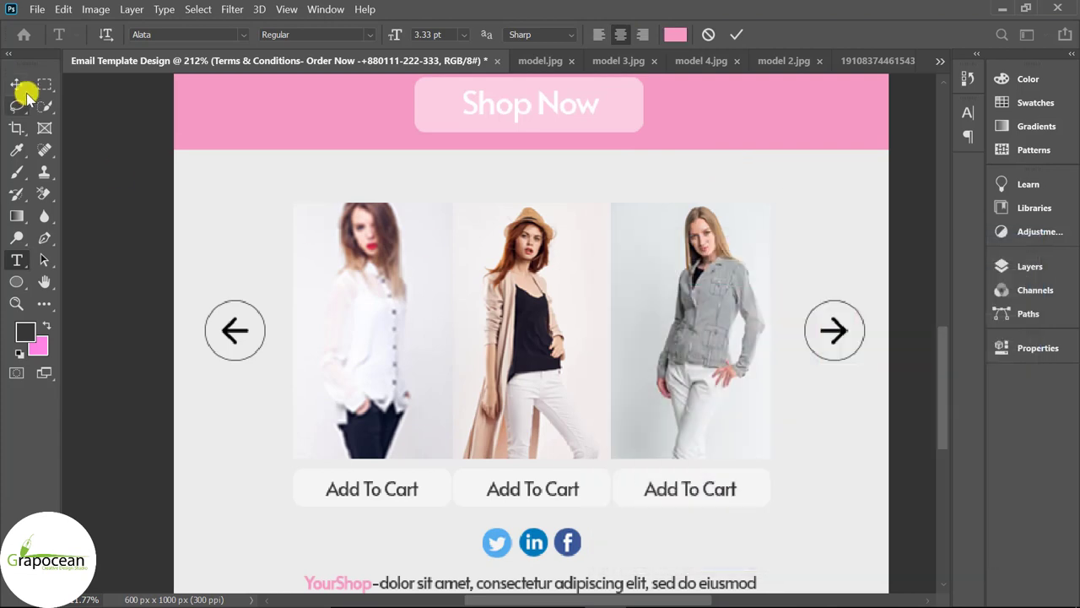
{"action": "left_click", "coordinate": [17, 84]}
{"action": "scroll", "coordinate": [550, 392], "scroll_direction": "down", "scroll_amount": 2}
{"action": "key", "text": "ctrl+0"}
{"action": "scroll", "coordinate": [620, 460], "scroll_direction": "up", "scroll_amount": 2}
Step: Hide the layout guides (Ctrl+;) and view the complete pink-footer email template
{"action": "scroll", "coordinate": [604, 502], "scroll_direction": "down", "scroll_amount": 2}
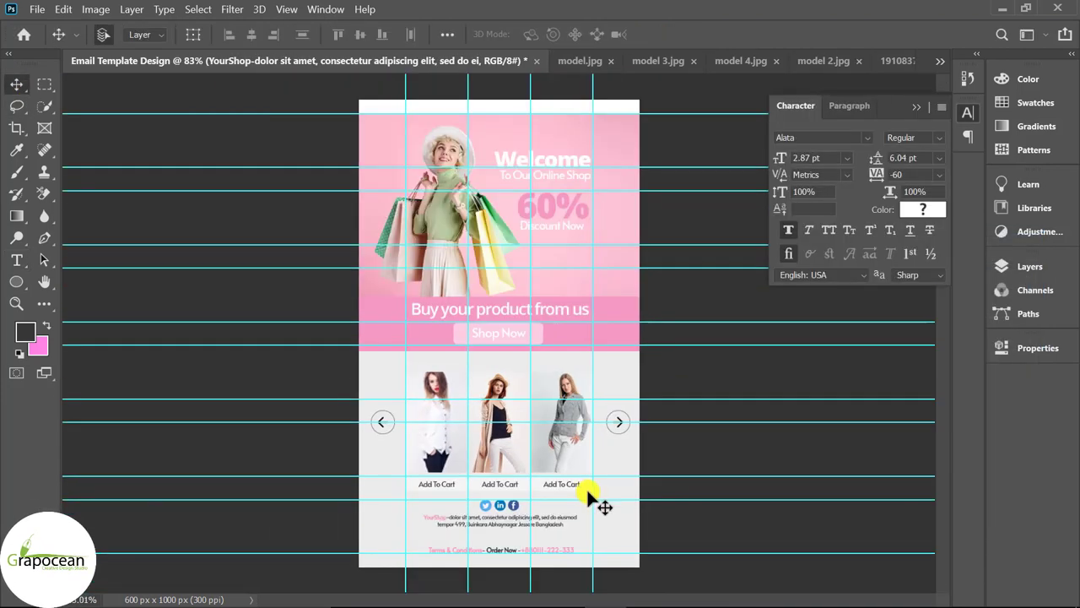
{"action": "key", "text": "ctrl+semicolon"}
{"action": "scroll", "coordinate": [612, 473], "scroll_direction": "up", "scroll_amount": 2}
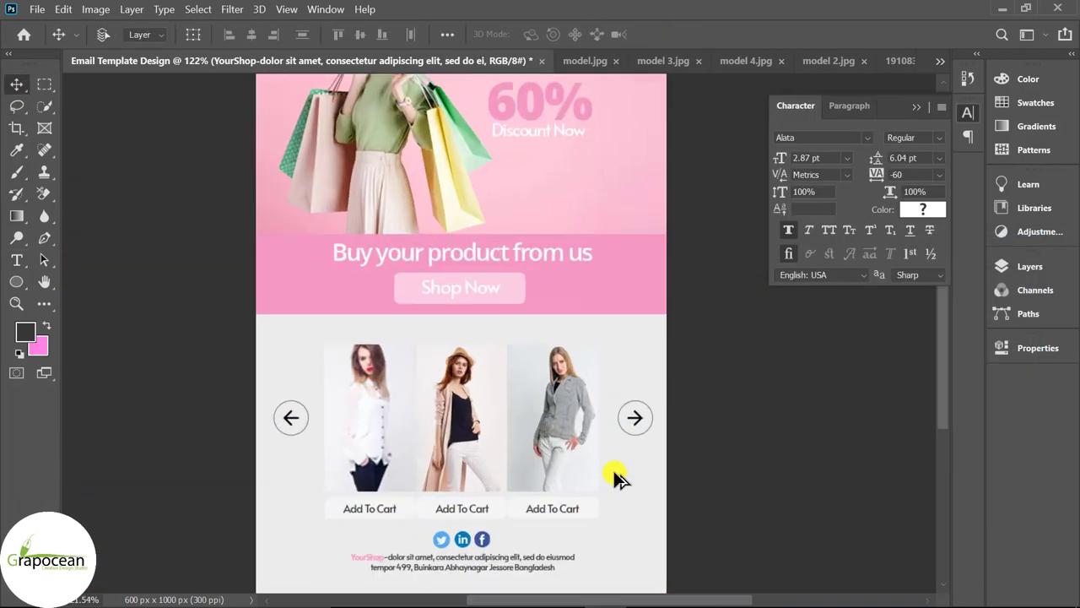
{"action": "scroll", "coordinate": [614, 464], "scroll_direction": "down", "scroll_amount": 2}
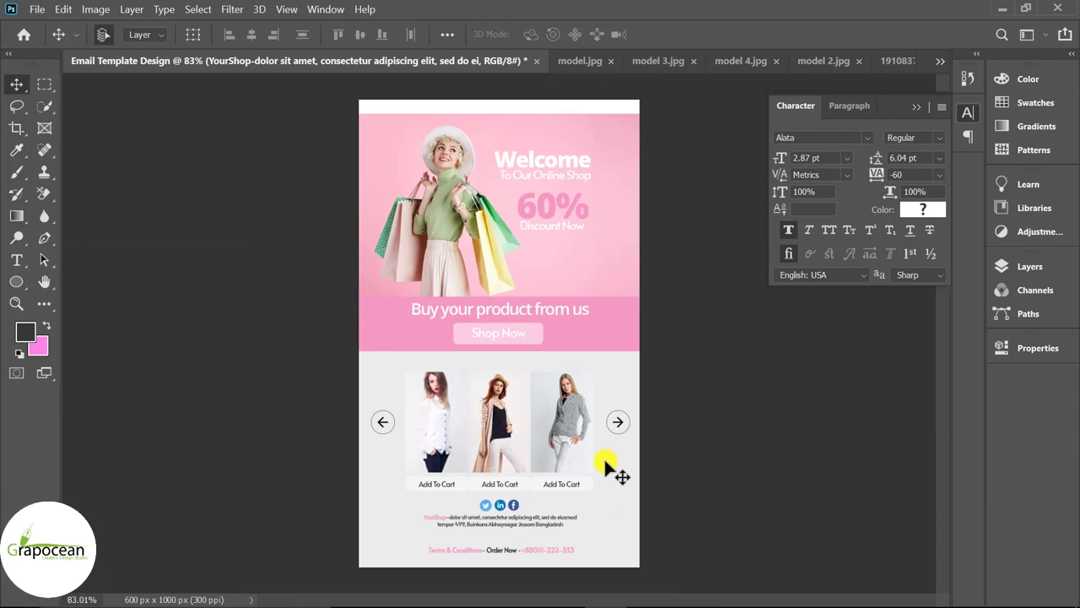